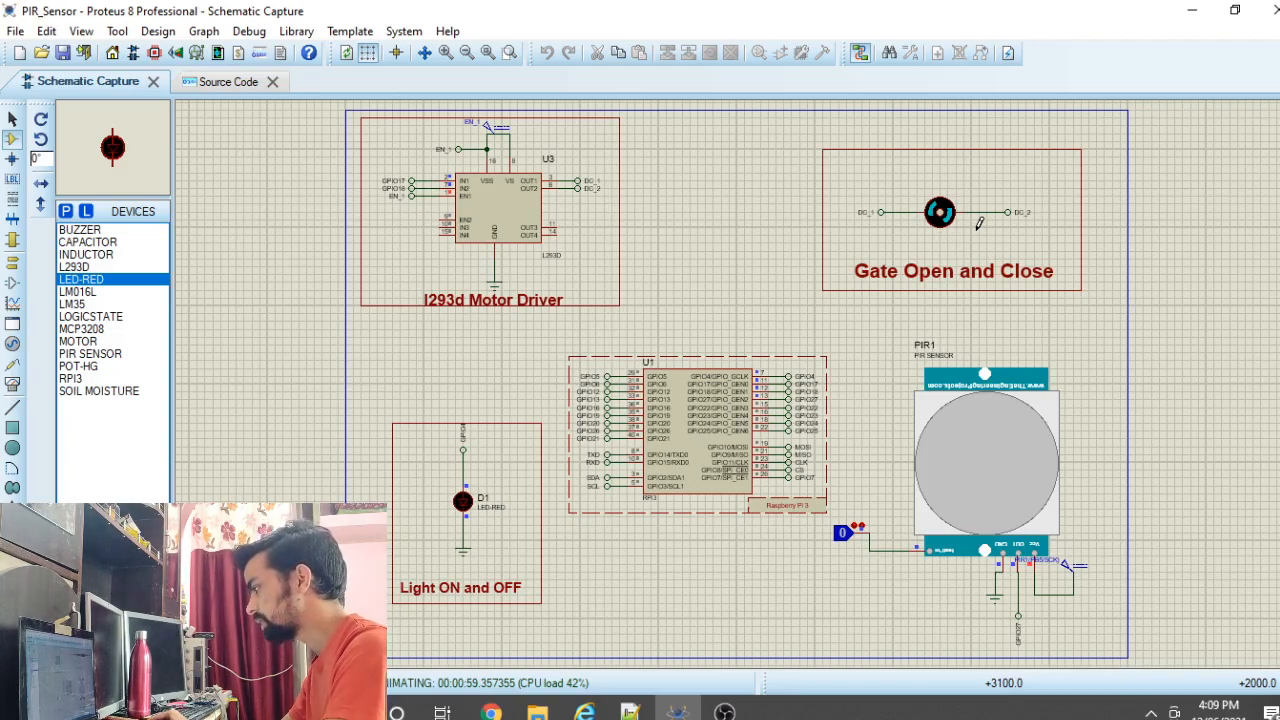
# Step: Toggle the PIR sensor's logic state input to 1 and back to 0 in the running simulation
pyautogui.click(842, 533)
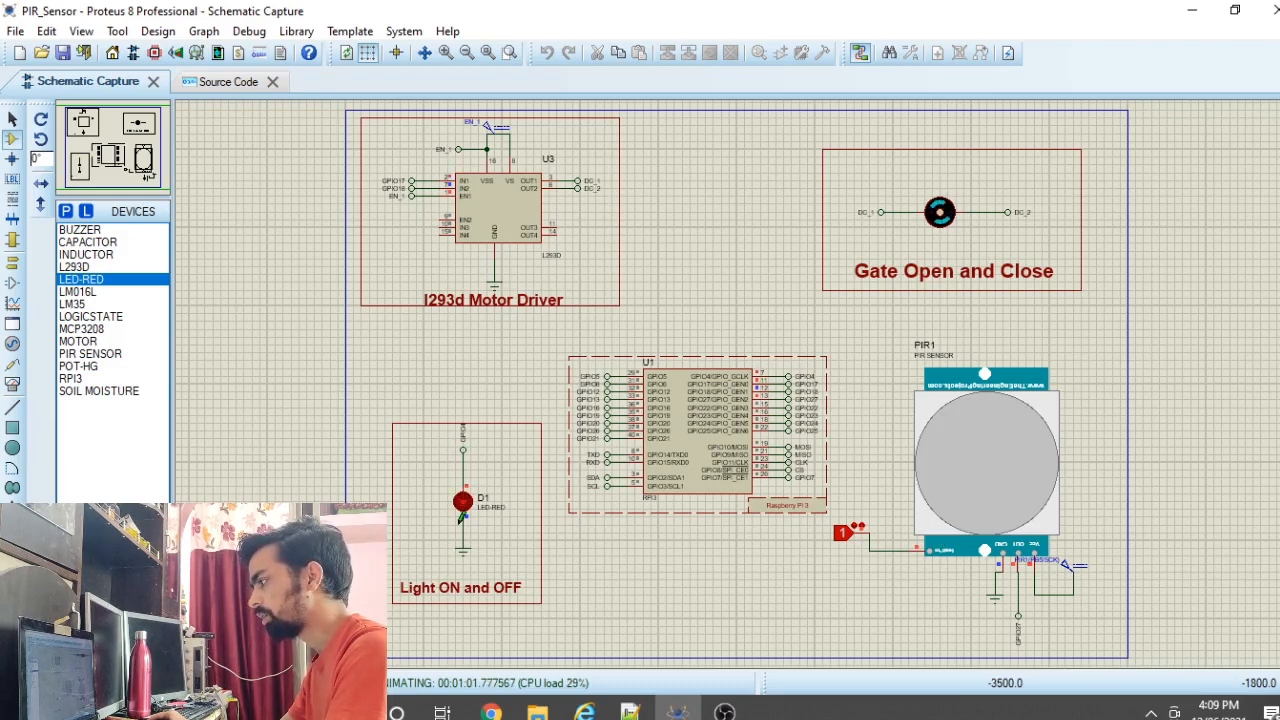
pyautogui.click(843, 538)
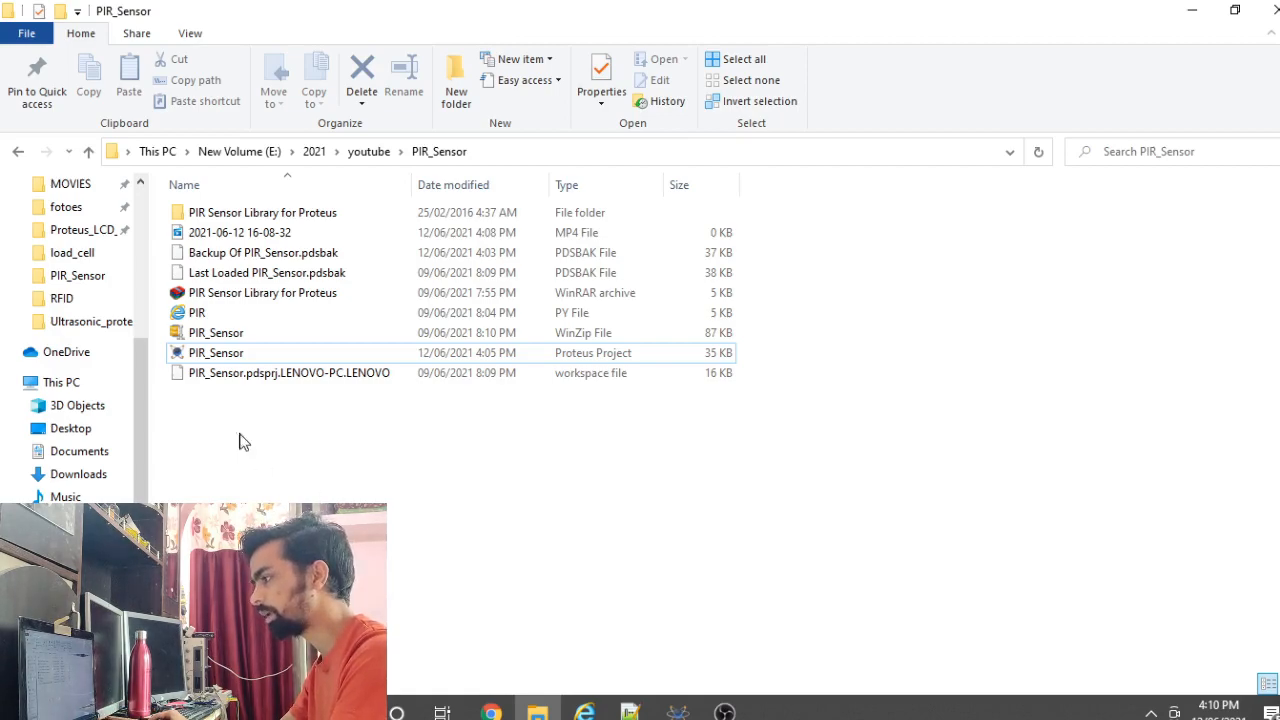
pyautogui.click(247, 296)
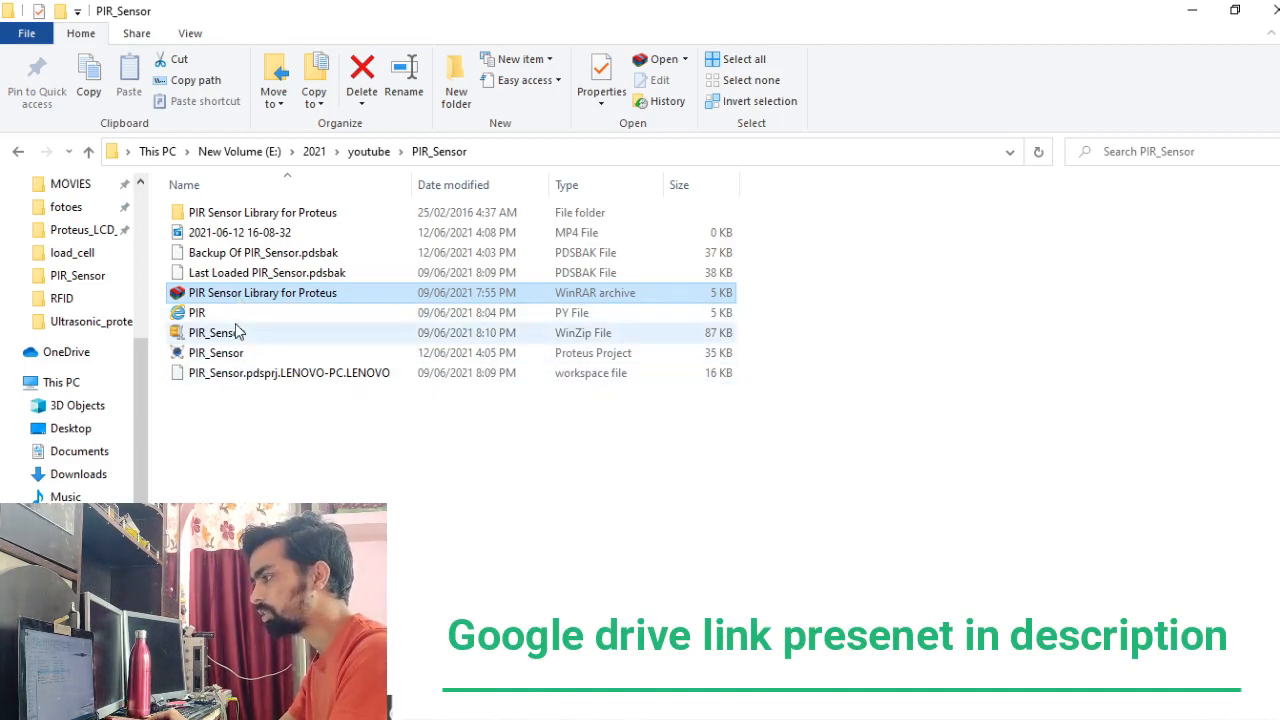
pyautogui.click(256, 292)
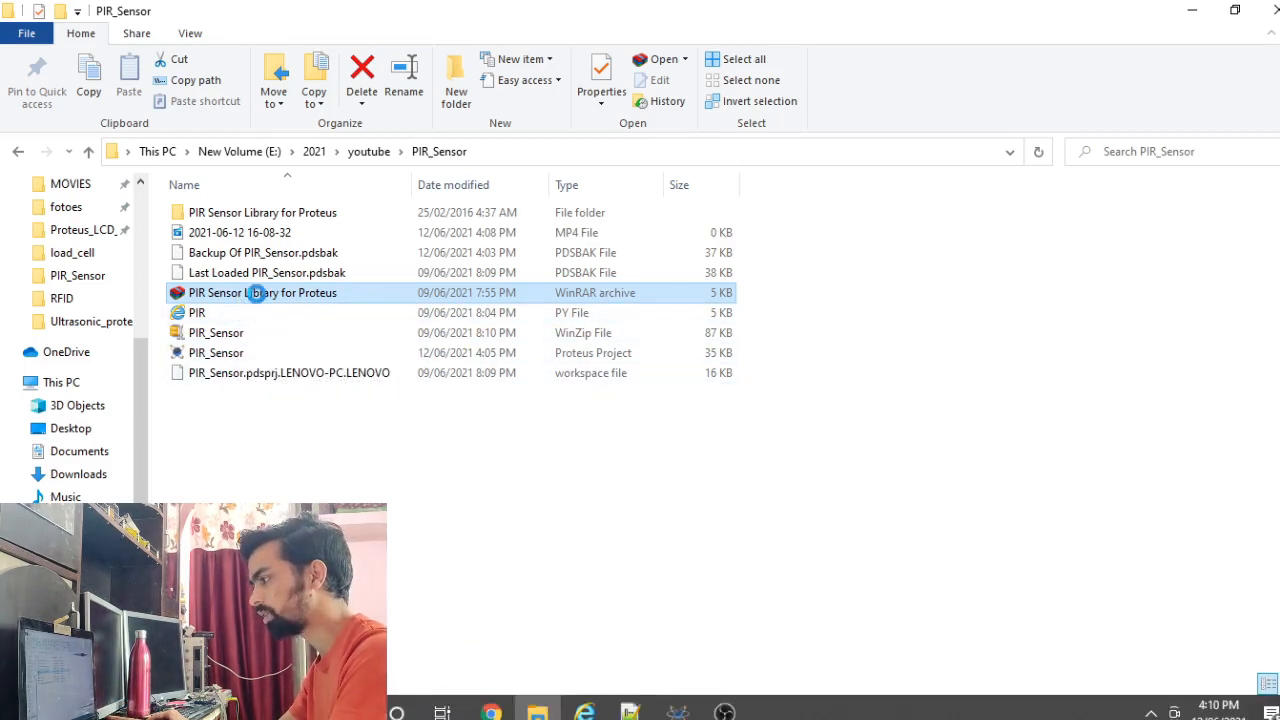
pyautogui.rightClick(256, 292)
pyautogui.moveTo(448, 388)
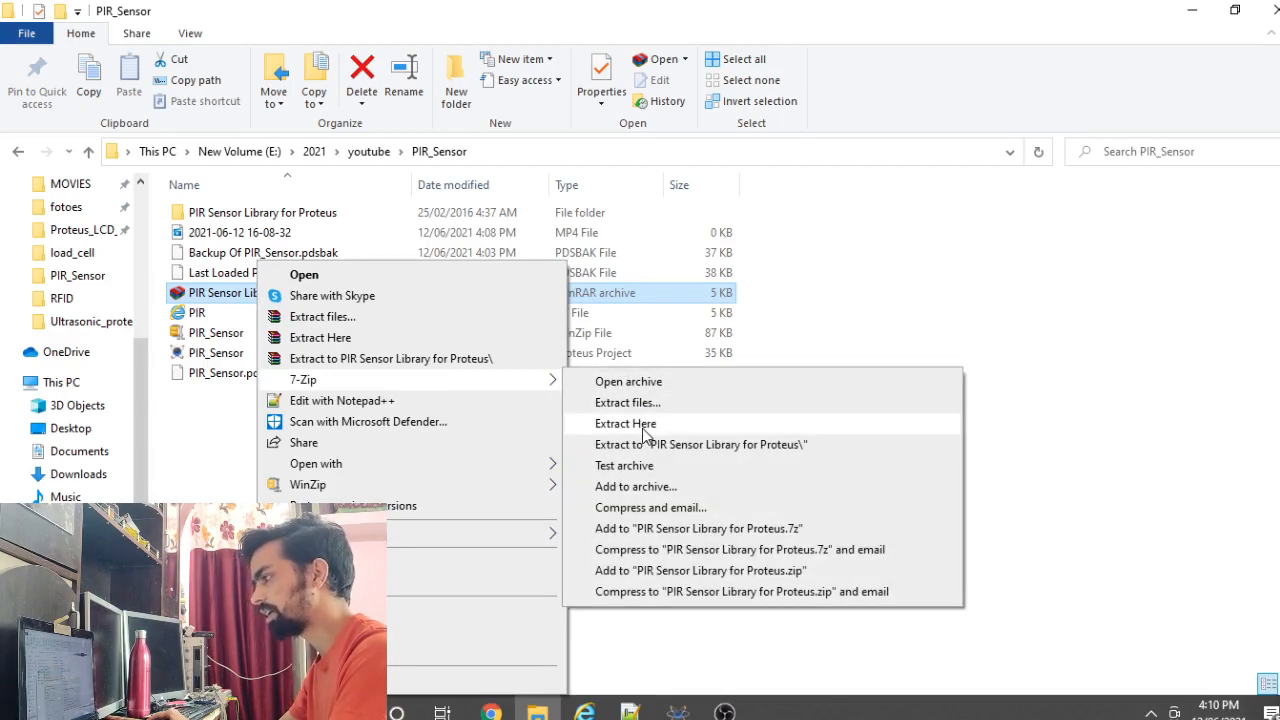
pyautogui.click(209, 224)
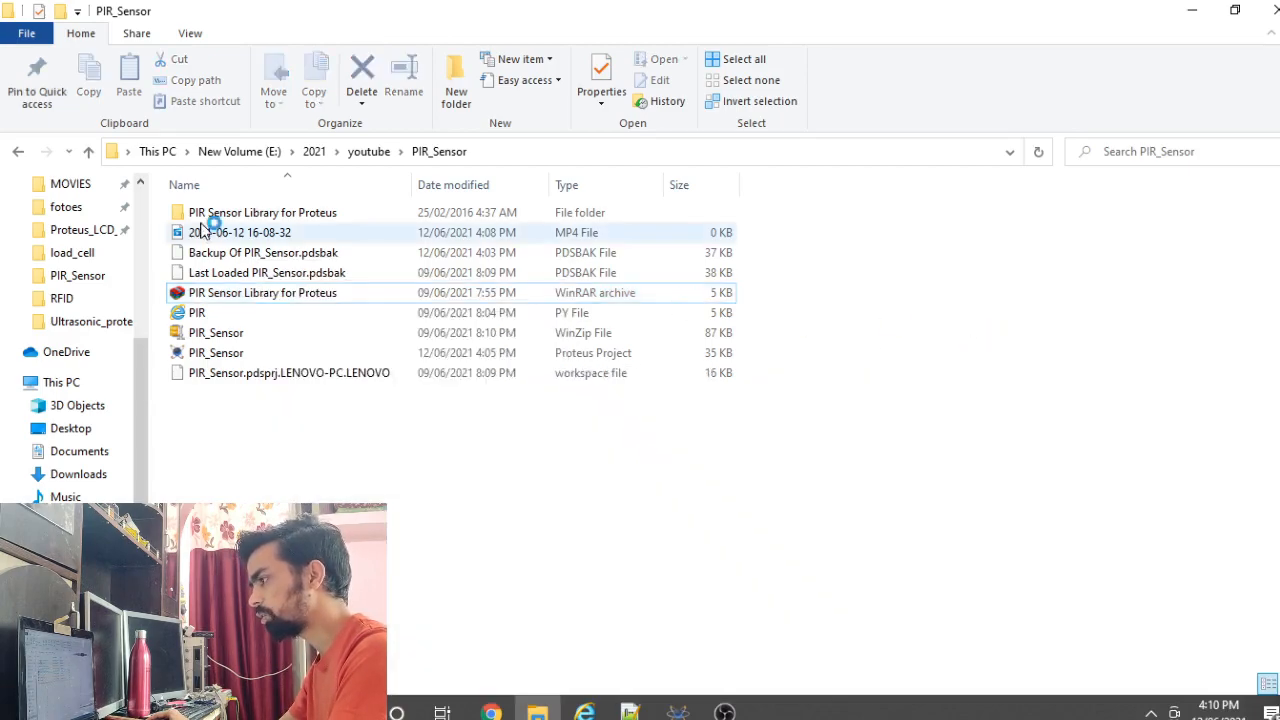
# Step: Copy all three PIRSensorTEP files from the PIR Sensor Library for Proteus folder
pyautogui.click(205, 215)
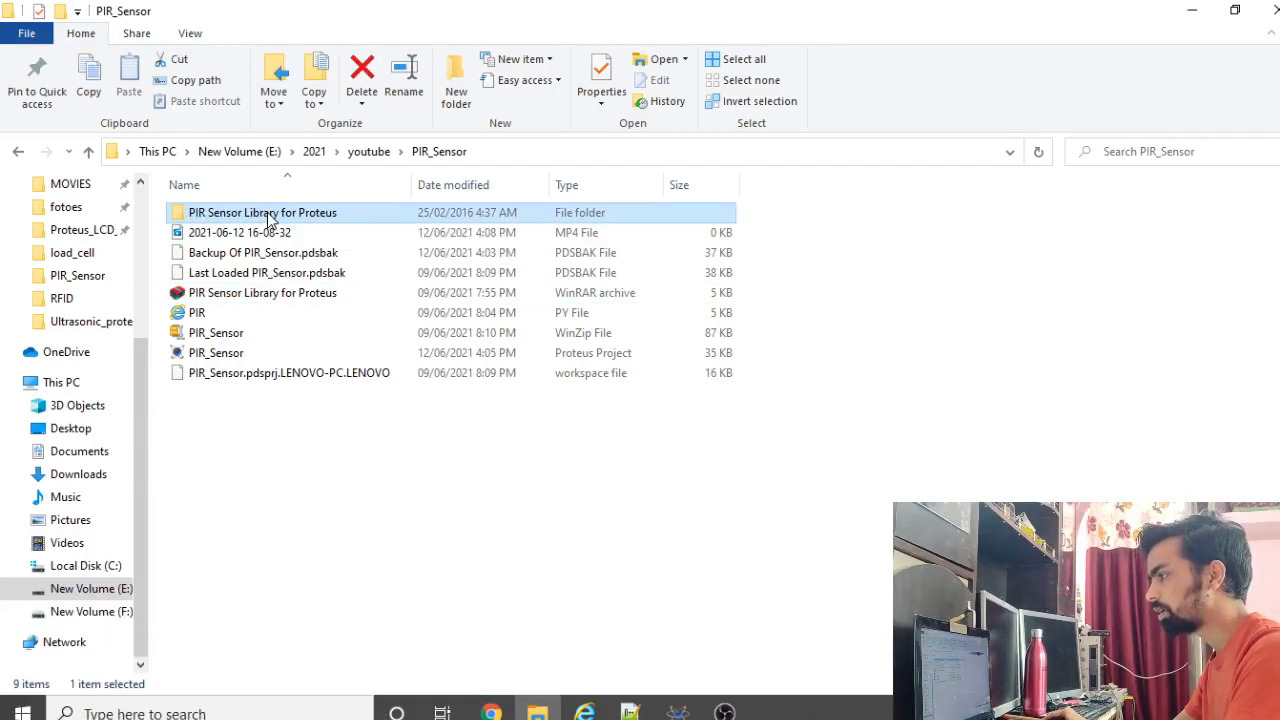
pyautogui.doubleClick(270, 218)
pyautogui.moveTo(307, 318); pyautogui.dragTo(178, 207)
pyautogui.click(420, 318)
pyautogui.moveTo(289, 306); pyautogui.dragTo(229, 211)
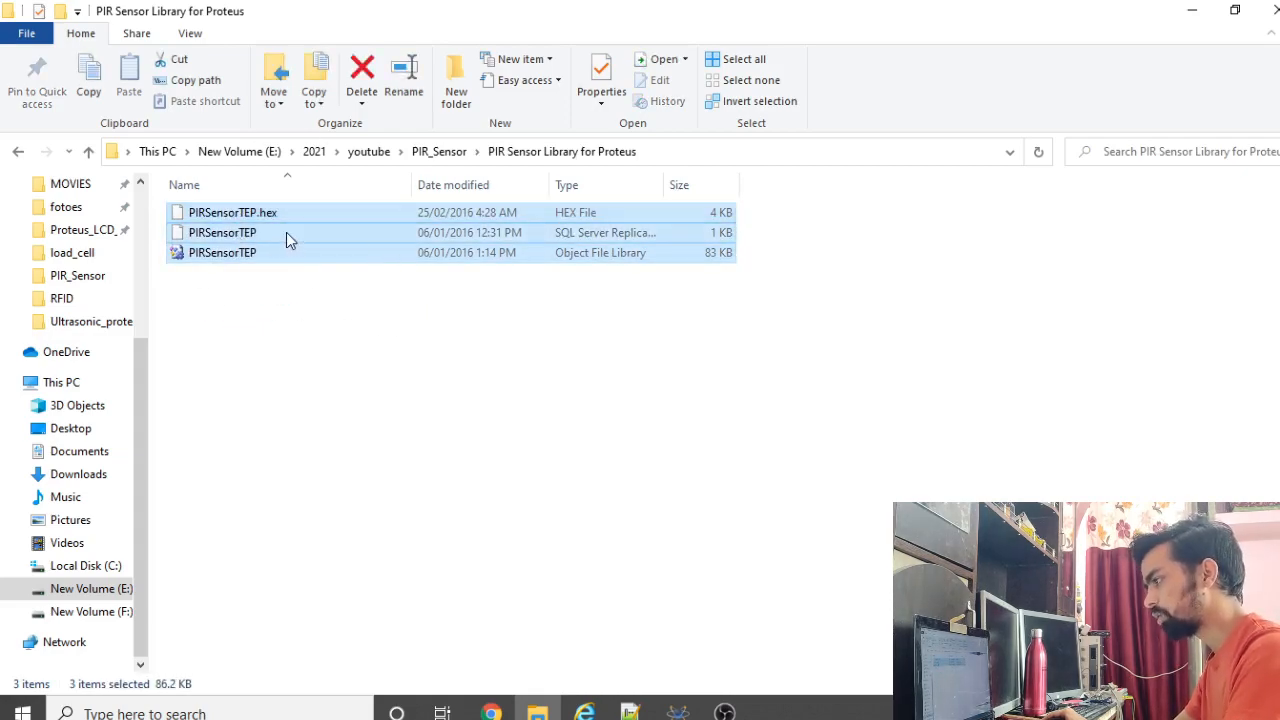
pyautogui.rightClick(286, 232)
pyautogui.click(371, 512)
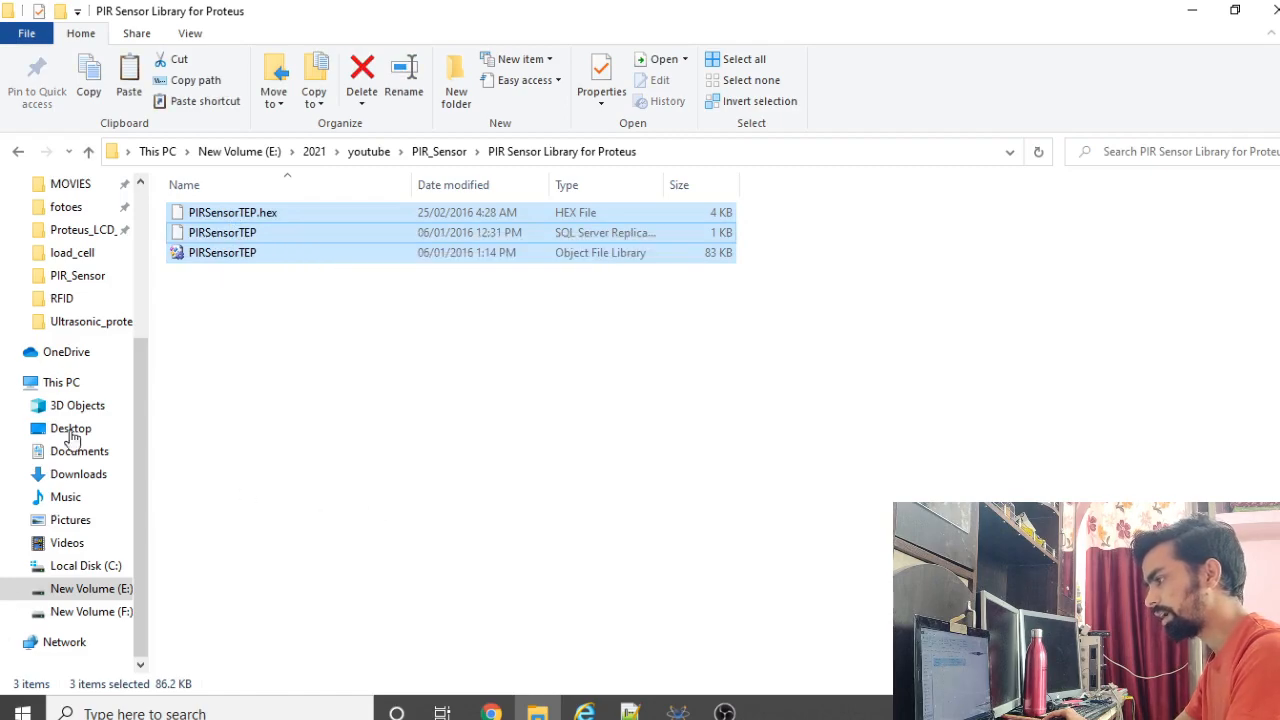
# Step: Open the folder C:\Program Files (x86)\Labcenter Electronics\Proteus 8 Professional\DATA\LIBRARY
pyautogui.click(59, 382)
pyautogui.doubleClick(250, 362)
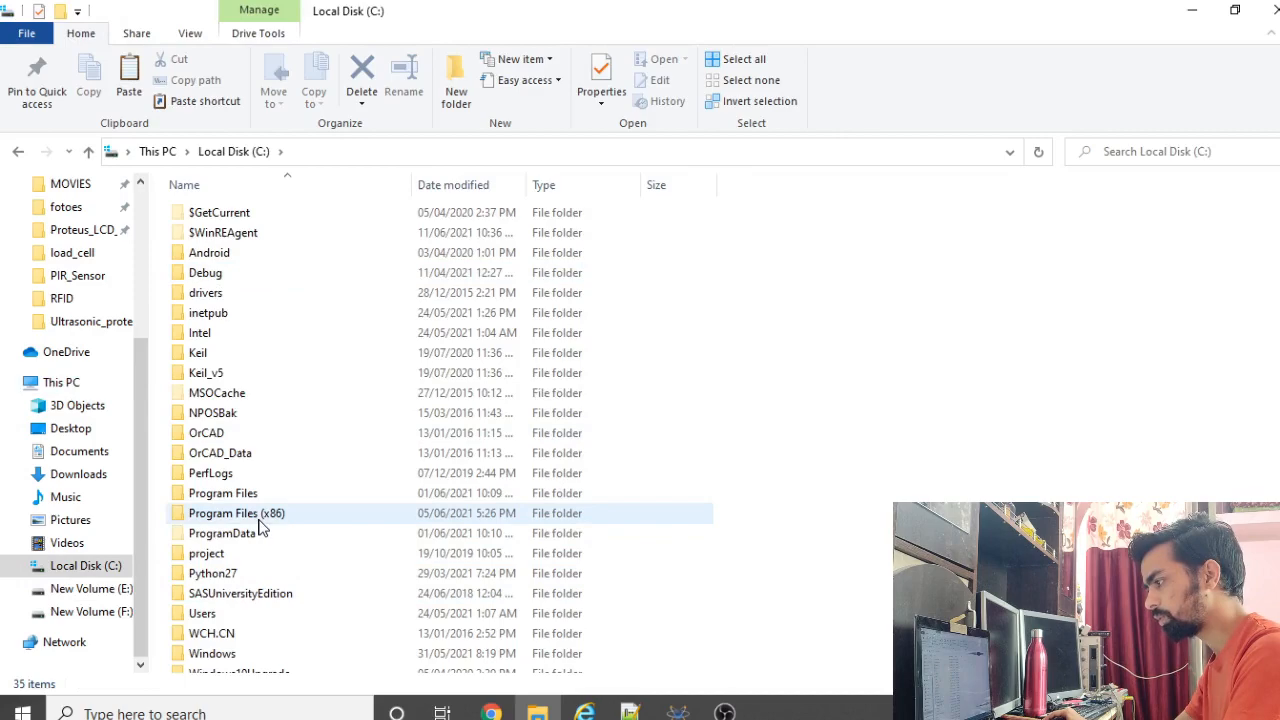
pyautogui.doubleClick(255, 516)
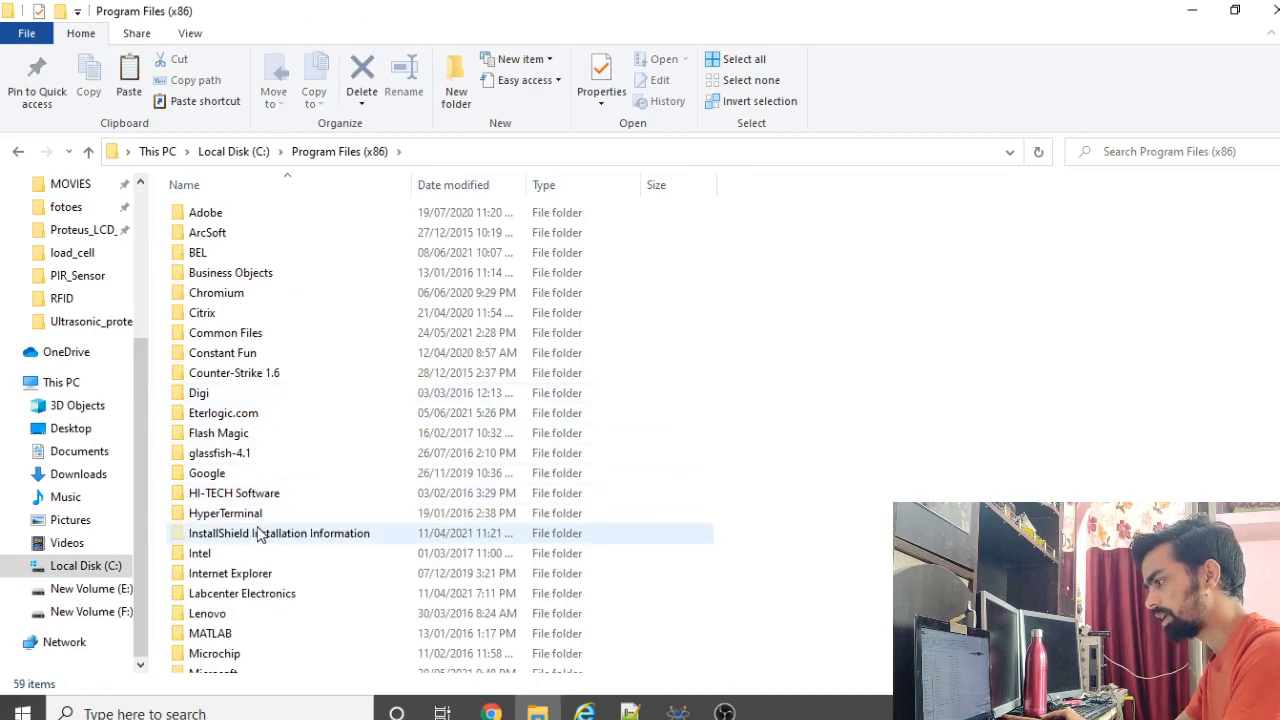
pyautogui.doubleClick(262, 595)
pyautogui.doubleClick(228, 240)
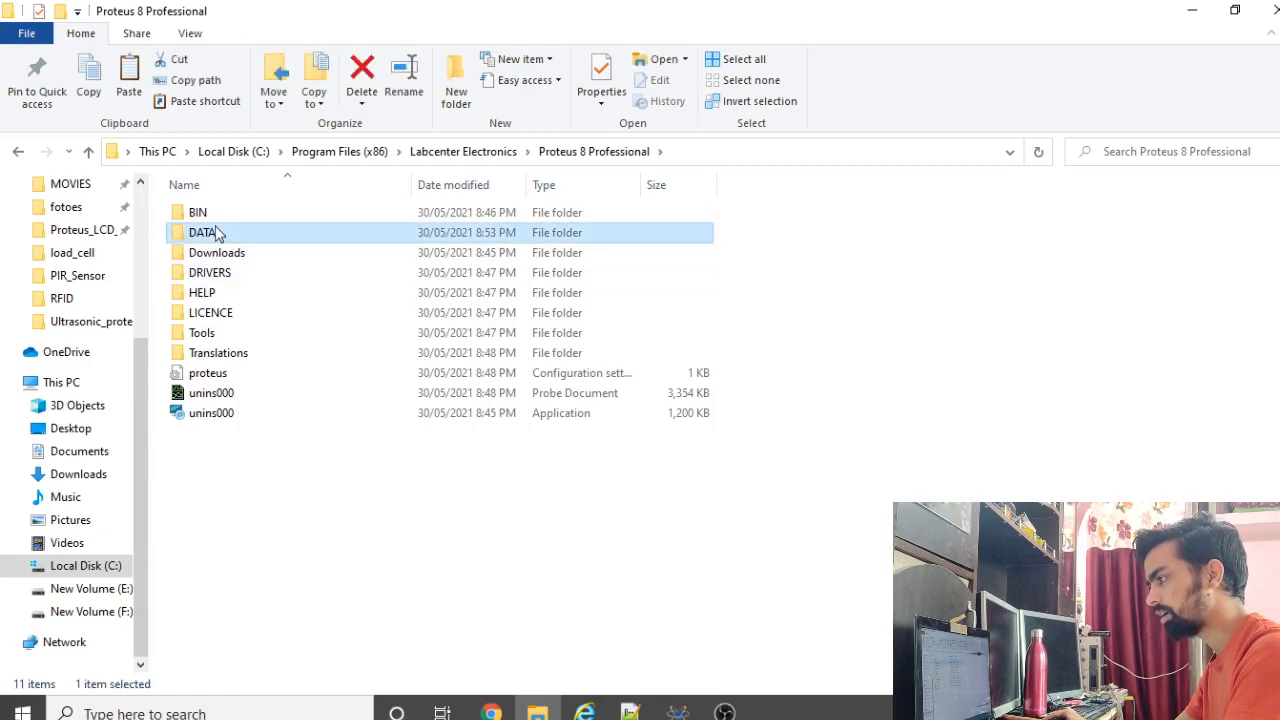
pyautogui.doubleClick(218, 233)
pyautogui.doubleClick(223, 235)
# Step: Paste the copied sensor library files into the LIBRARY folder, skipping files with the same names
pyautogui.rightClick(884, 308)
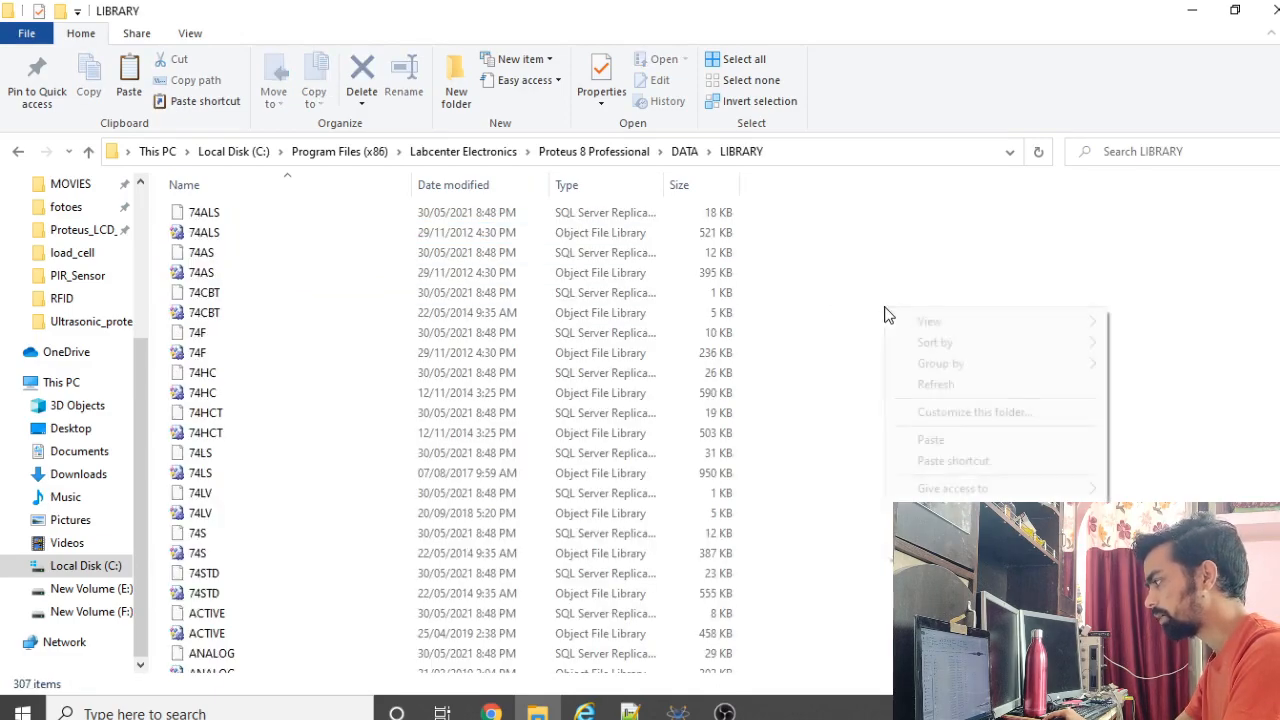
pyautogui.click(933, 448)
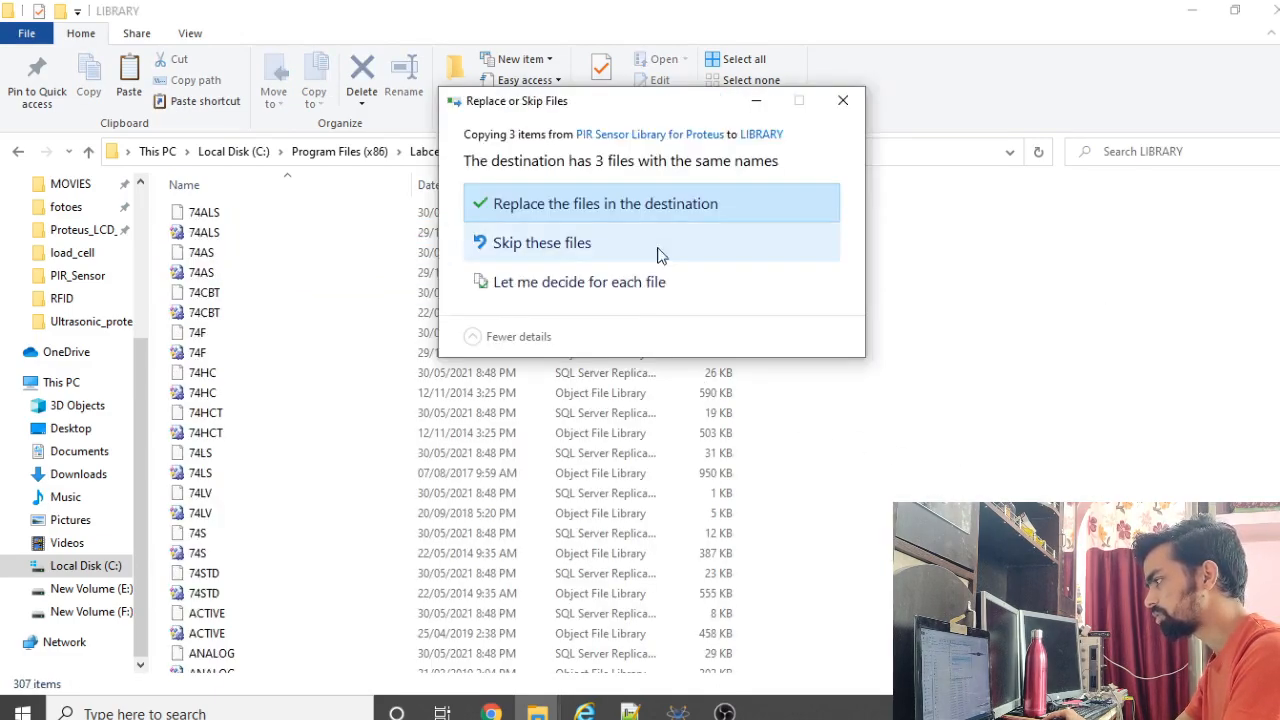
pyautogui.click(655, 245)
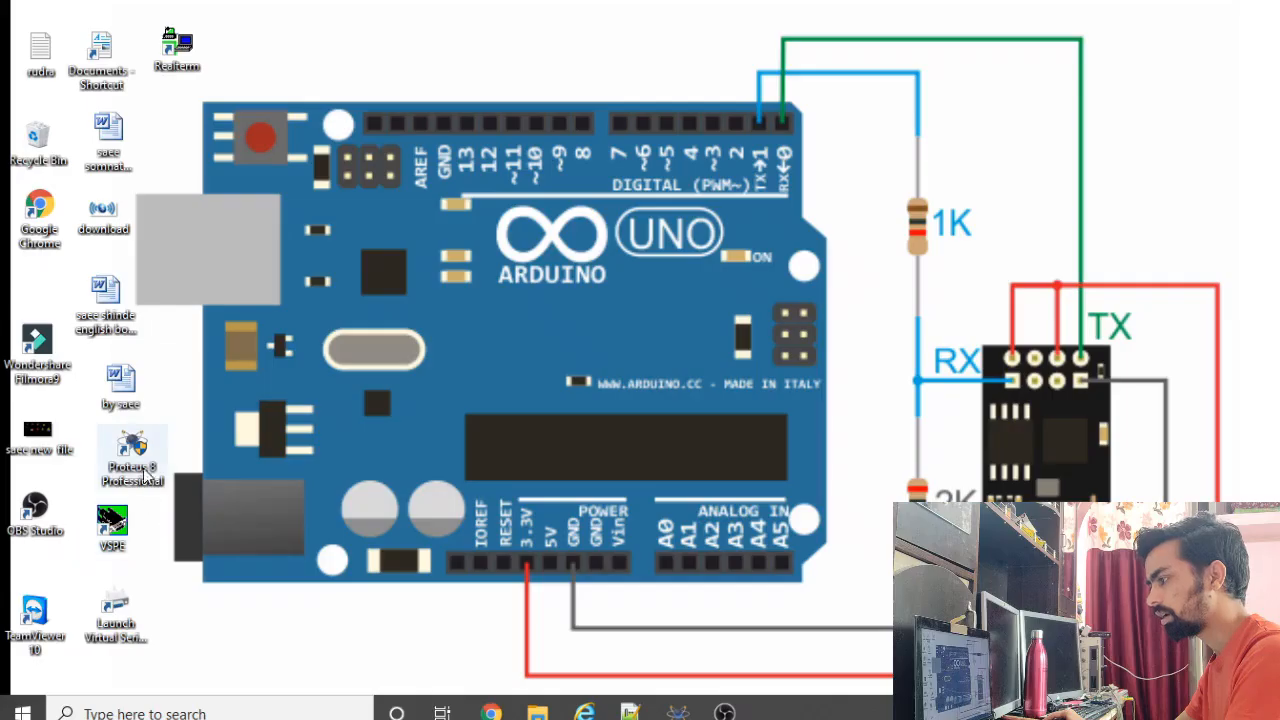
# Step: Launch Proteus 8 Professional from the desktop as administrator
pyautogui.click(146, 462)
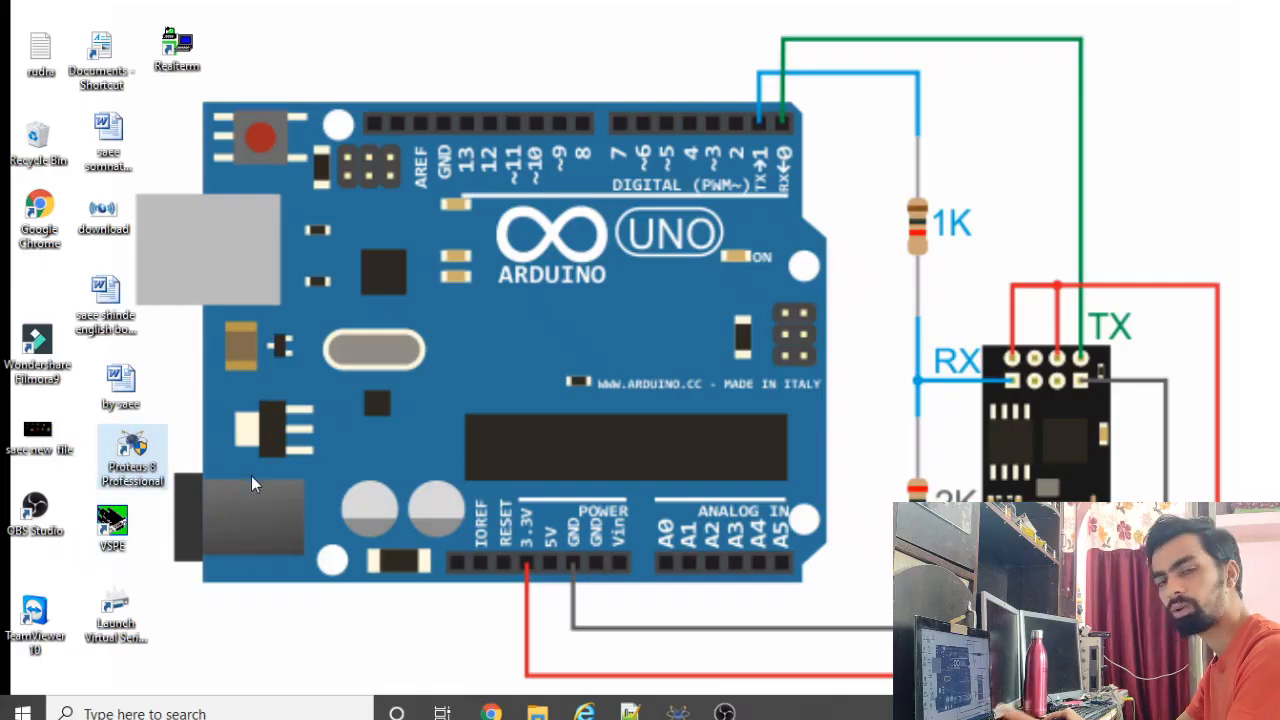
pyautogui.rightClick(142, 448)
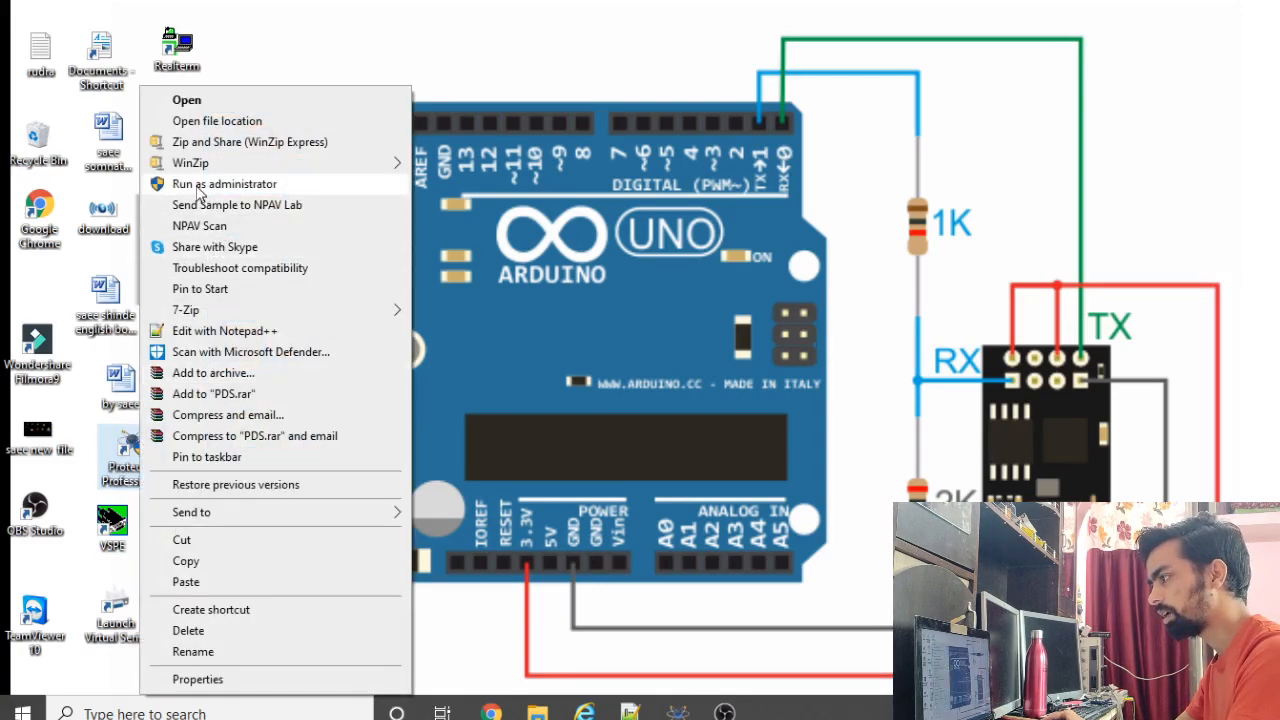
pyautogui.click(197, 187)
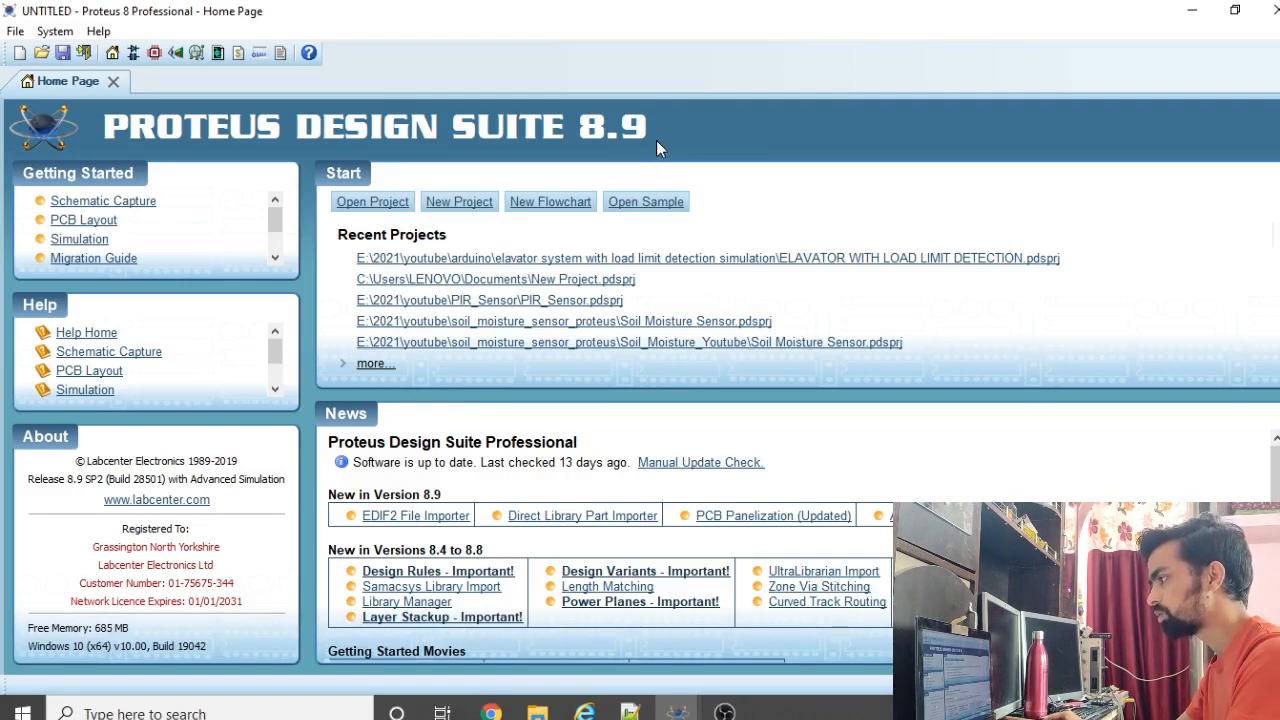
# Step: Set up a new project named PIR_sesnor with the DEFAULT schematic template and no PCB layout
pyautogui.click(447, 204)
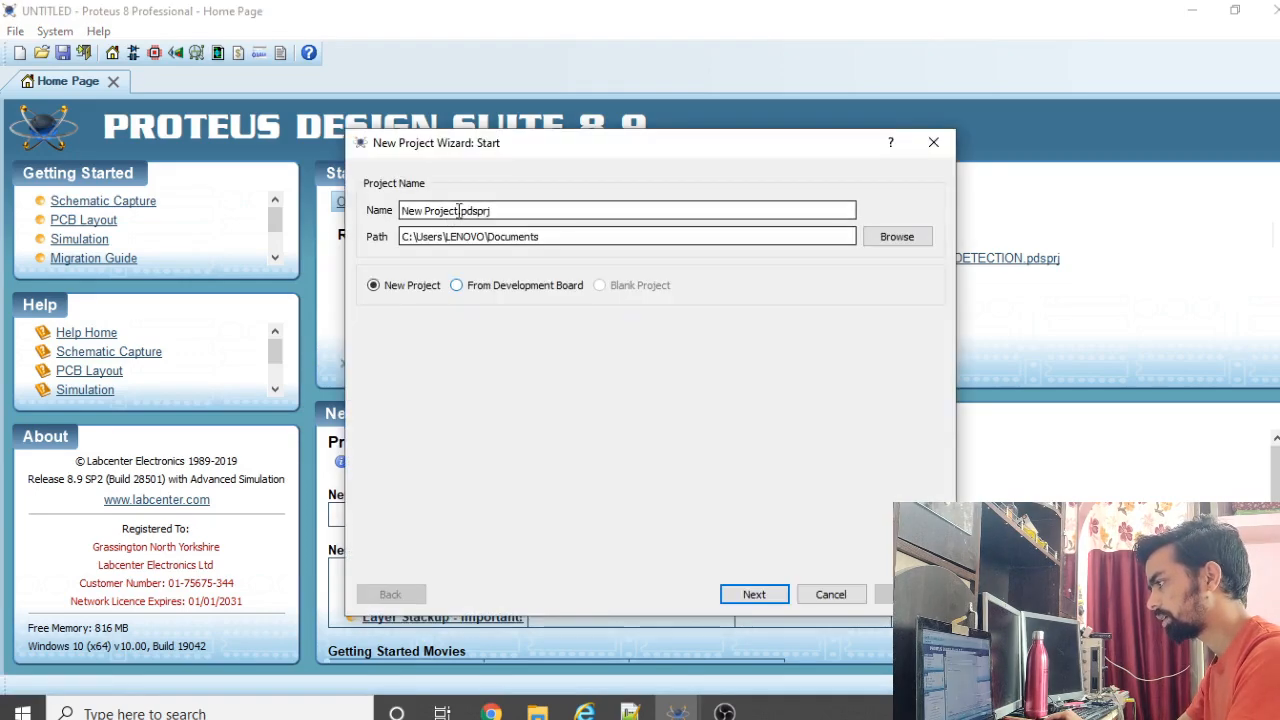
pyautogui.moveTo(458, 210); pyautogui.dragTo(394, 212)
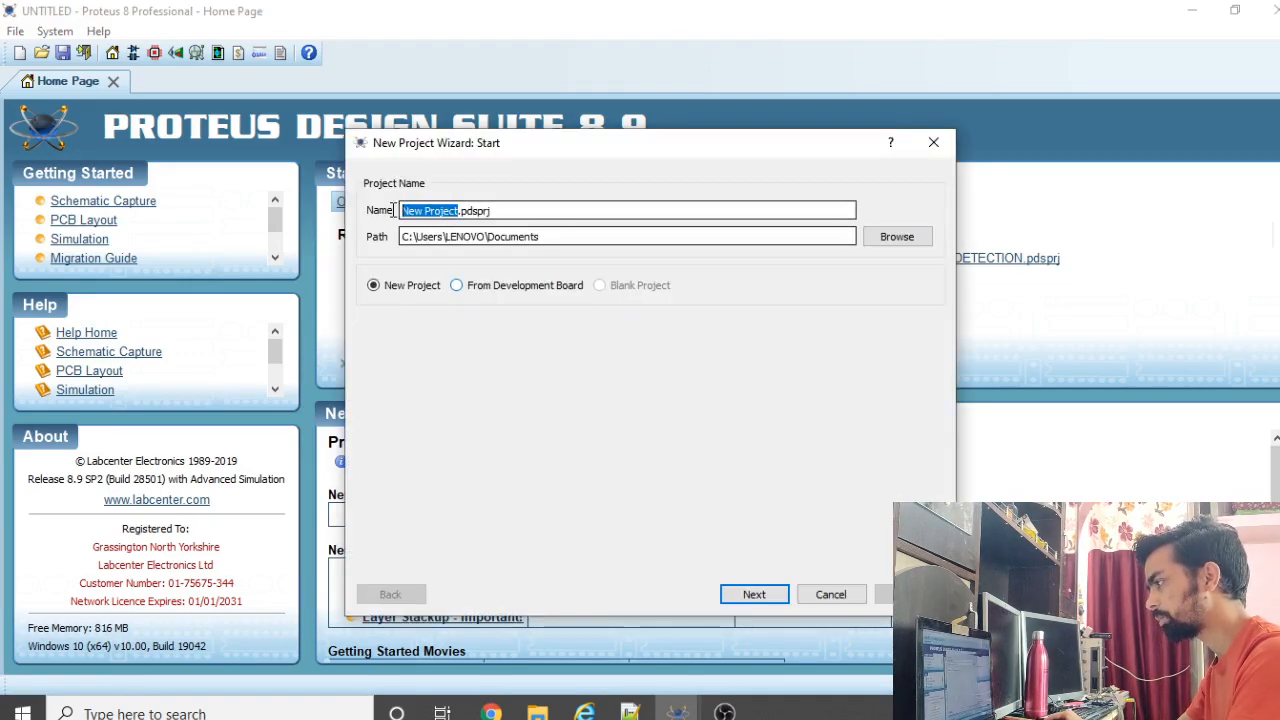
pyautogui.press('BackSpace')
pyautogui.write('PIR_se')
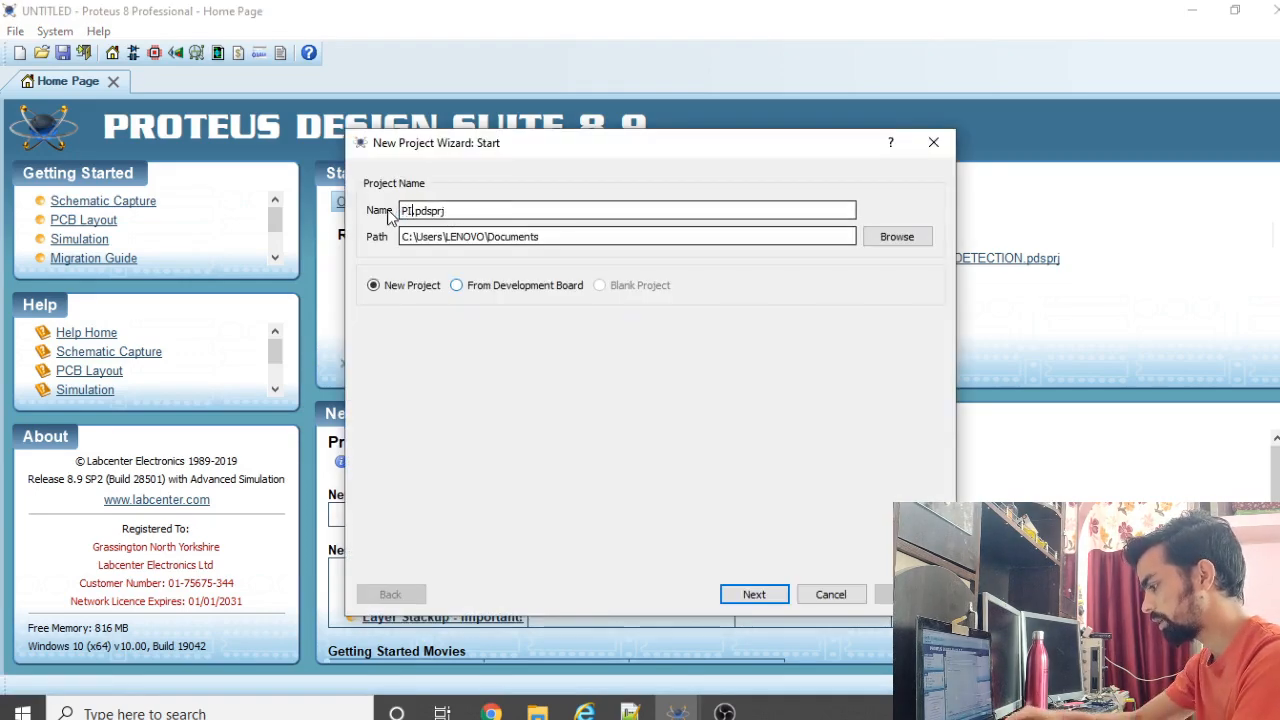
pyautogui.write('snor')
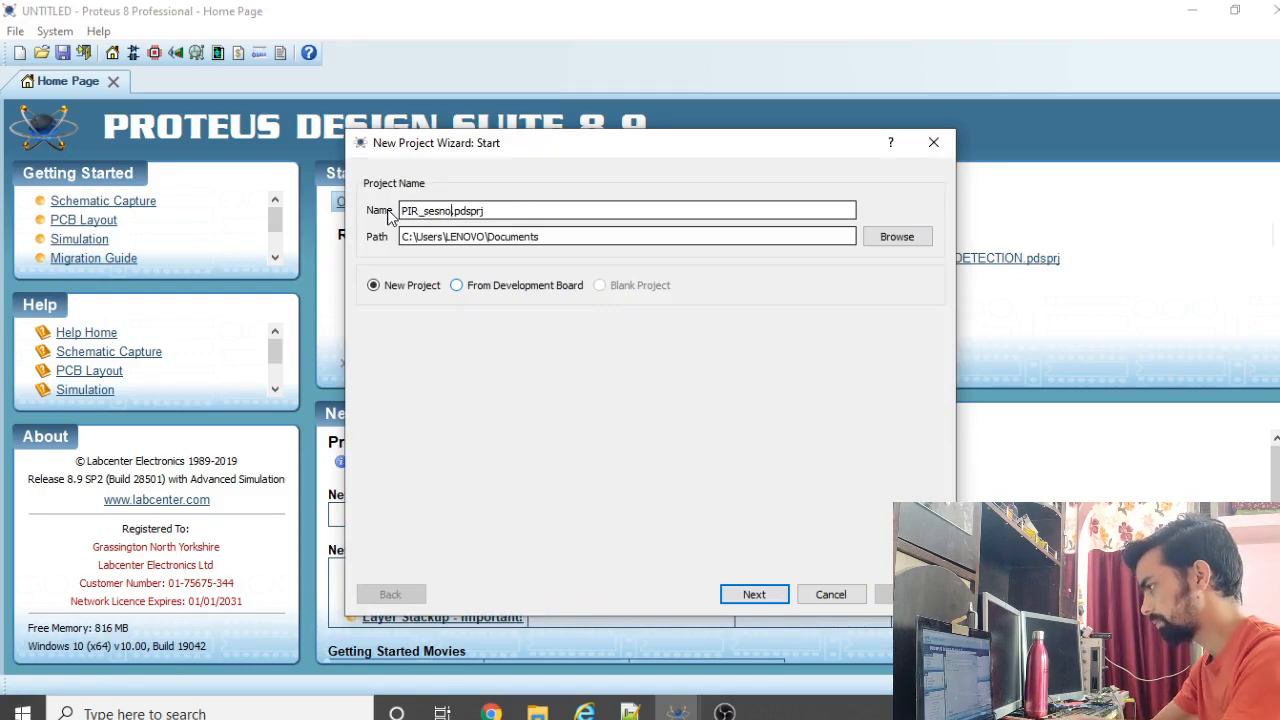
pyautogui.click(752, 594)
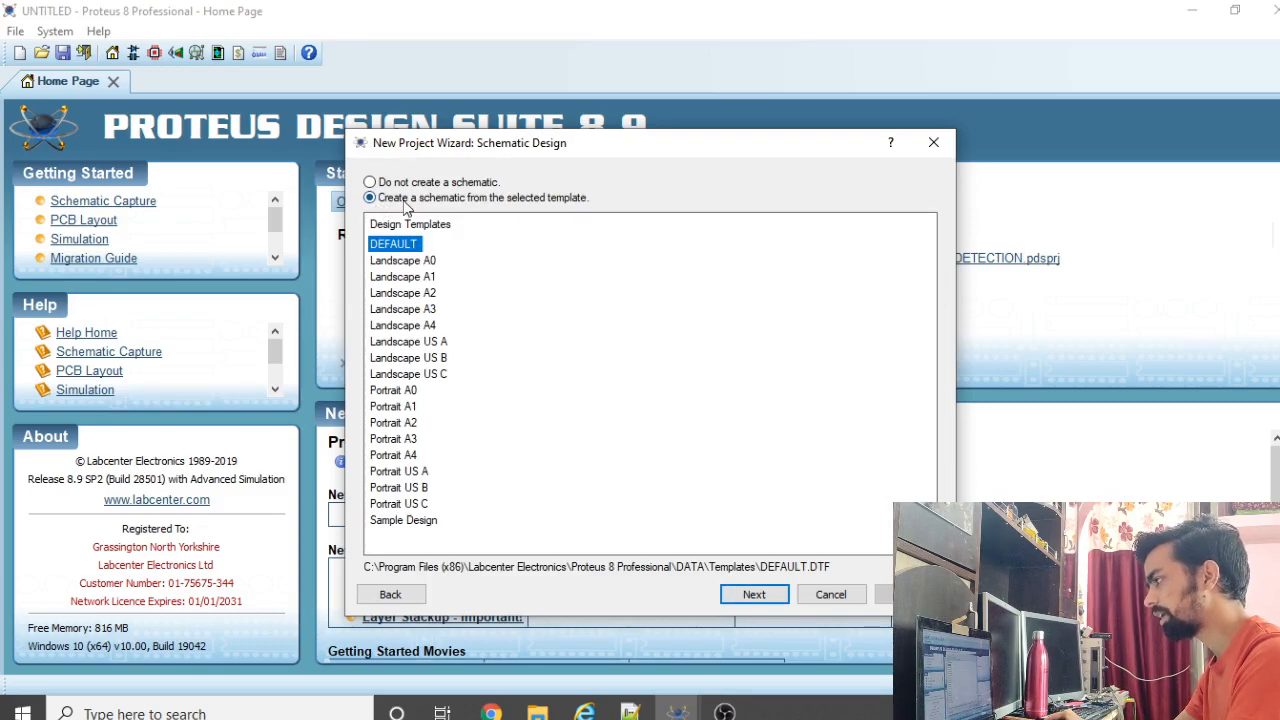
pyautogui.click(757, 594)
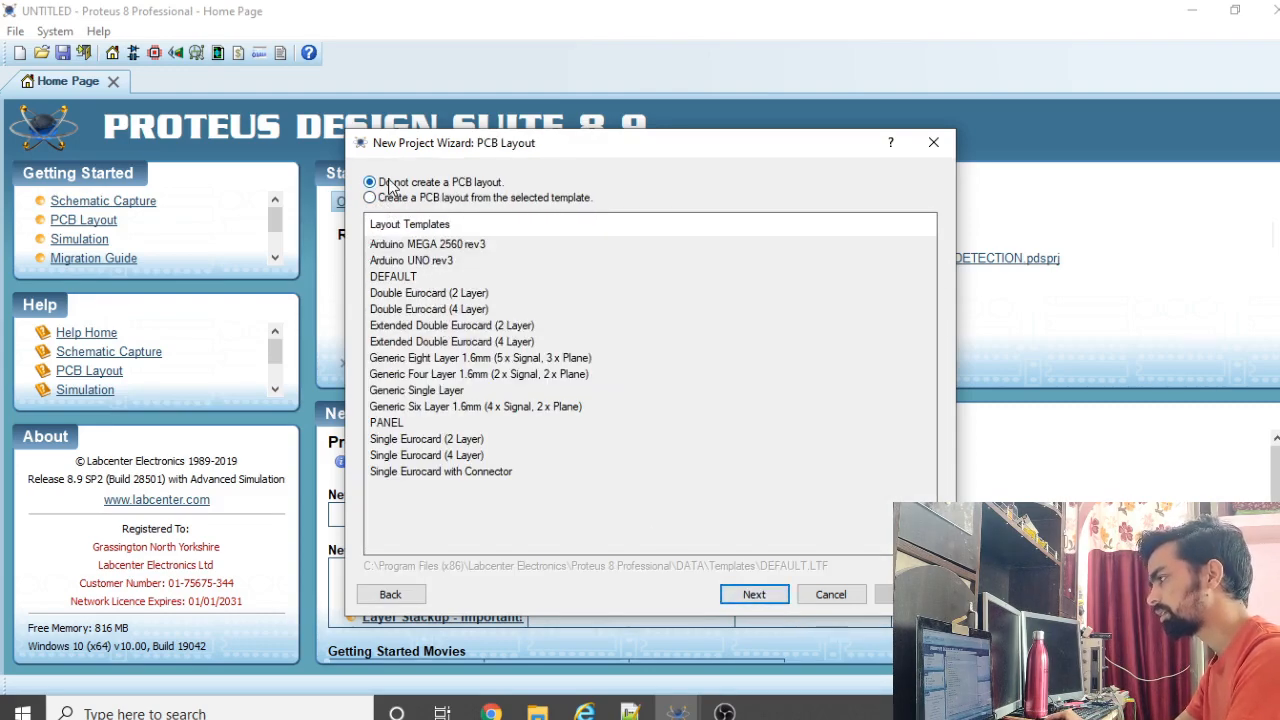
pyautogui.click(754, 595)
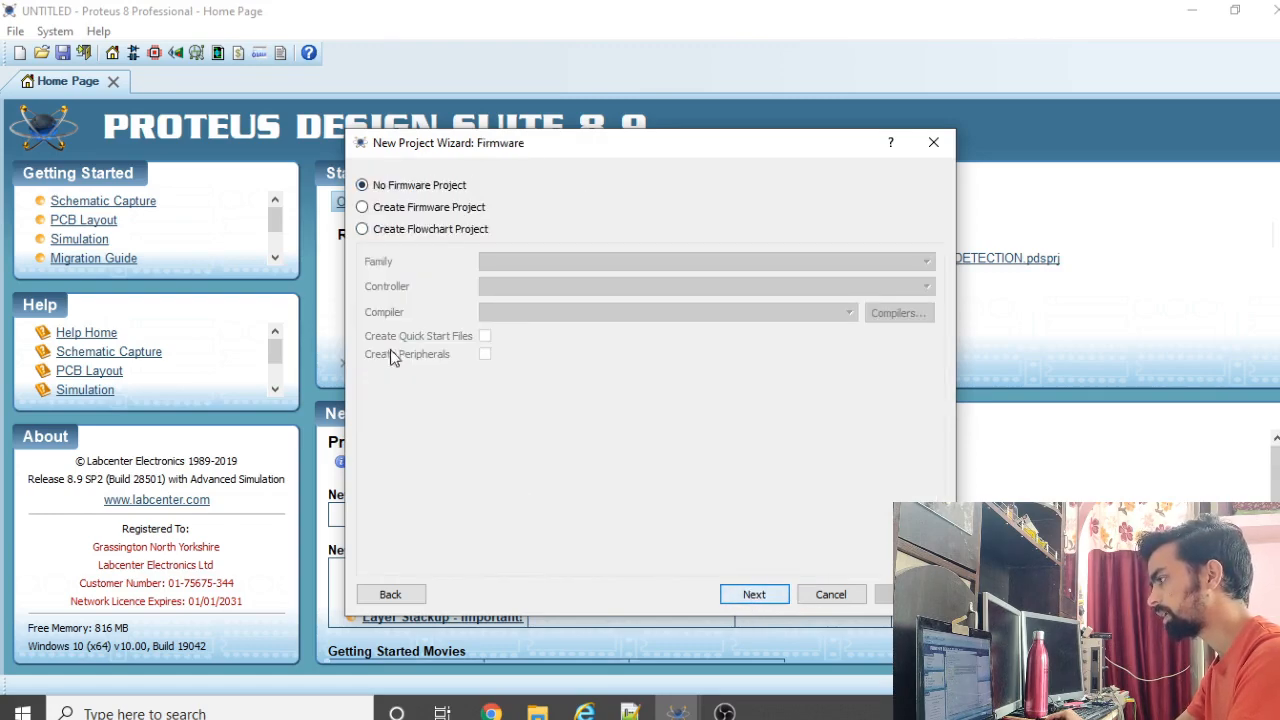
# Step: Include a firmware project for the Raspberry Pi family with the Raspberry Pi 3 controller and Python 3 (Proteus) compiler, and finish creating the project
pyautogui.click(400, 208)
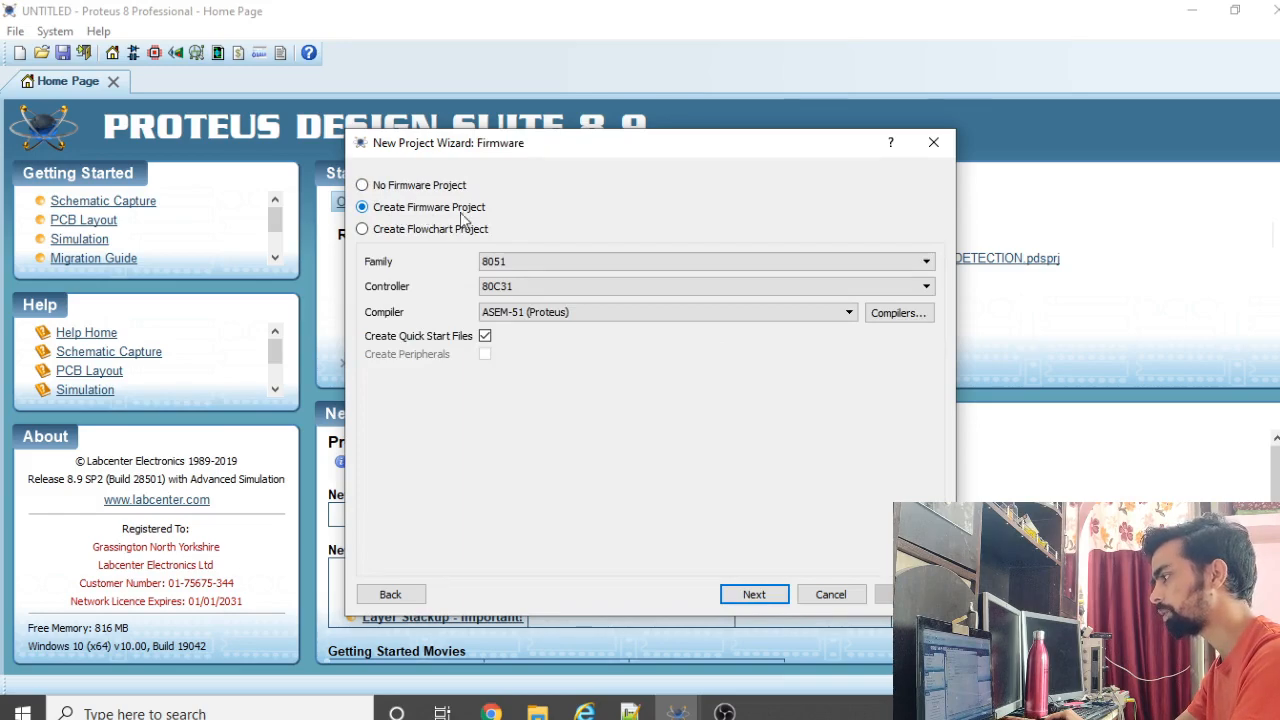
pyautogui.click(592, 264)
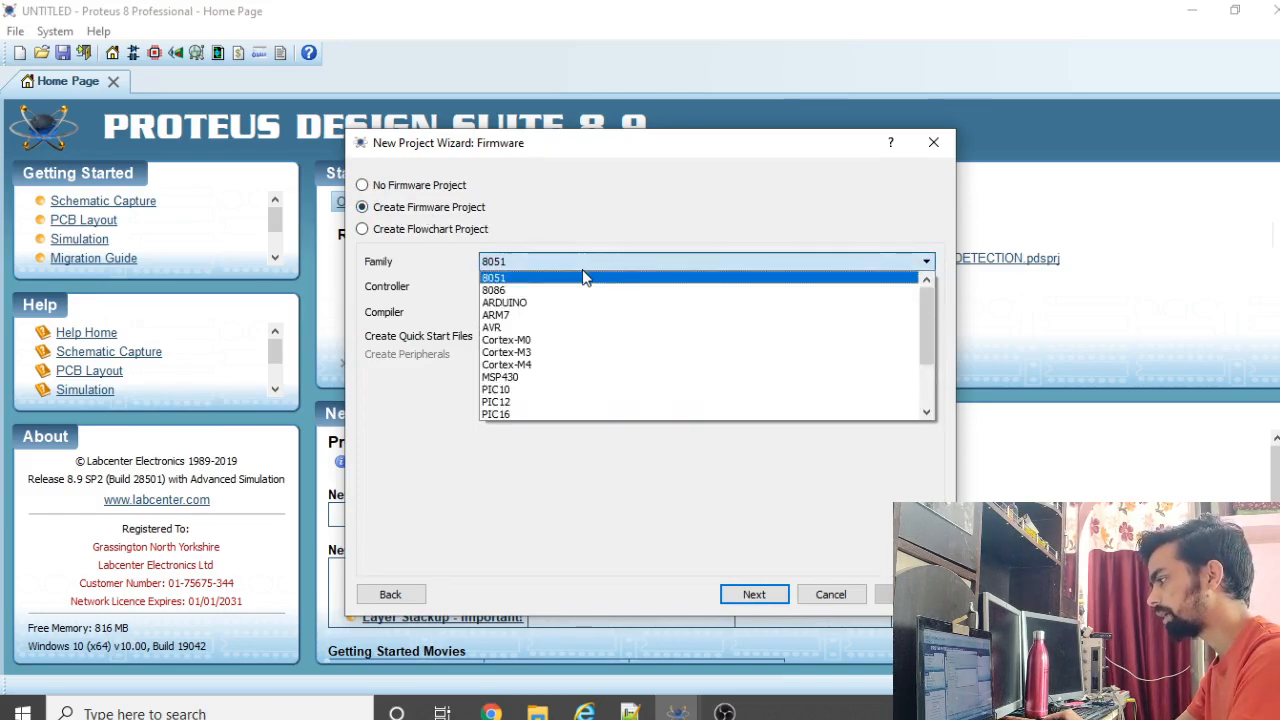
pyautogui.click(565, 289)
pyautogui.click(563, 262)
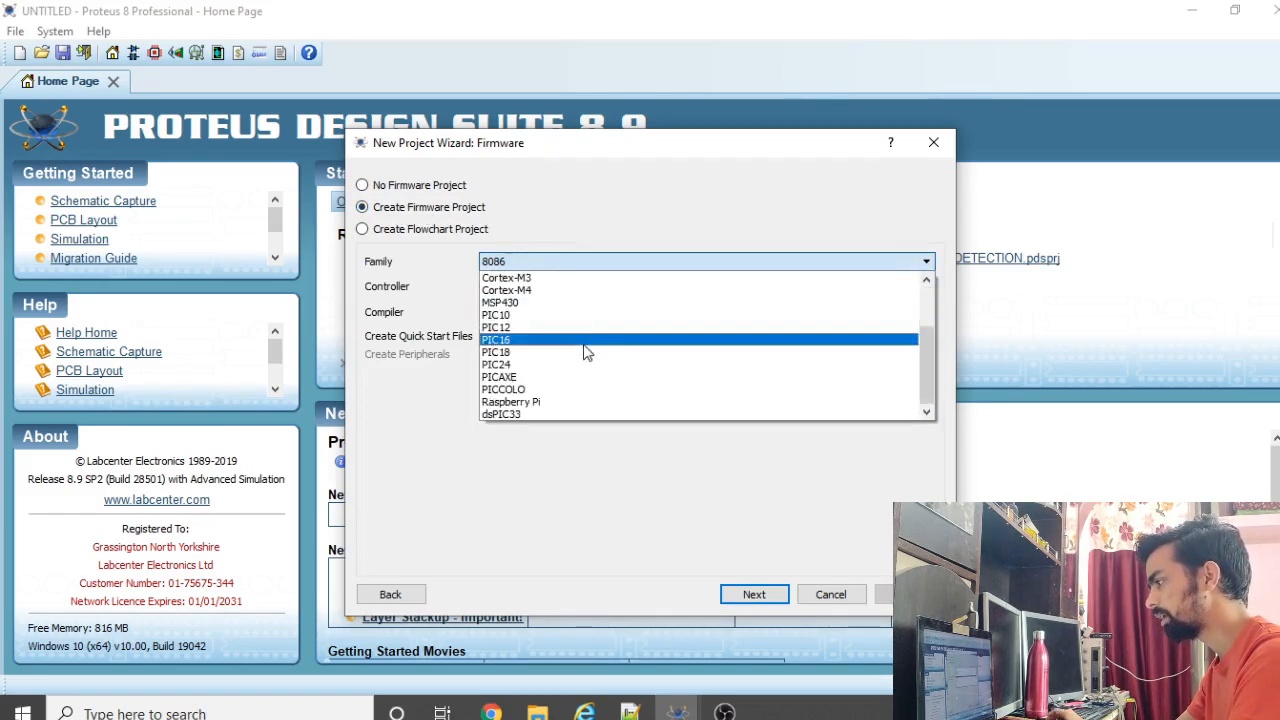
pyautogui.click(520, 410)
pyautogui.click(774, 596)
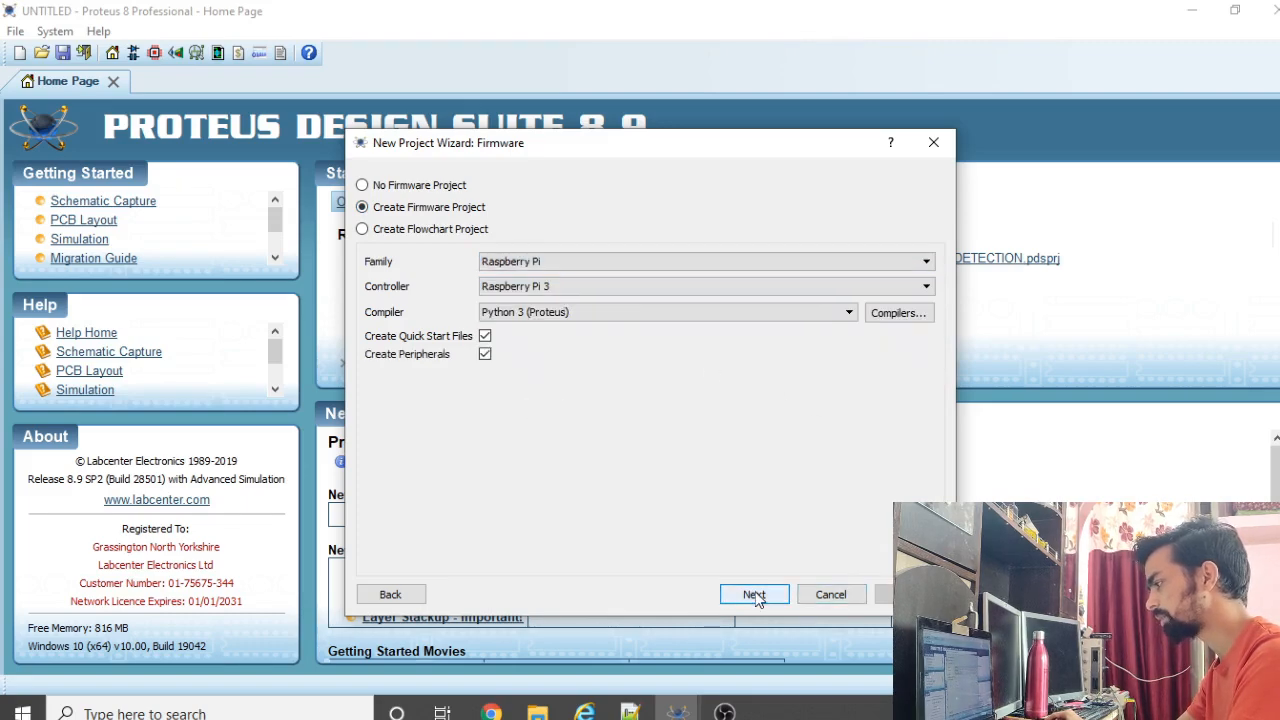
pyautogui.click(754, 595)
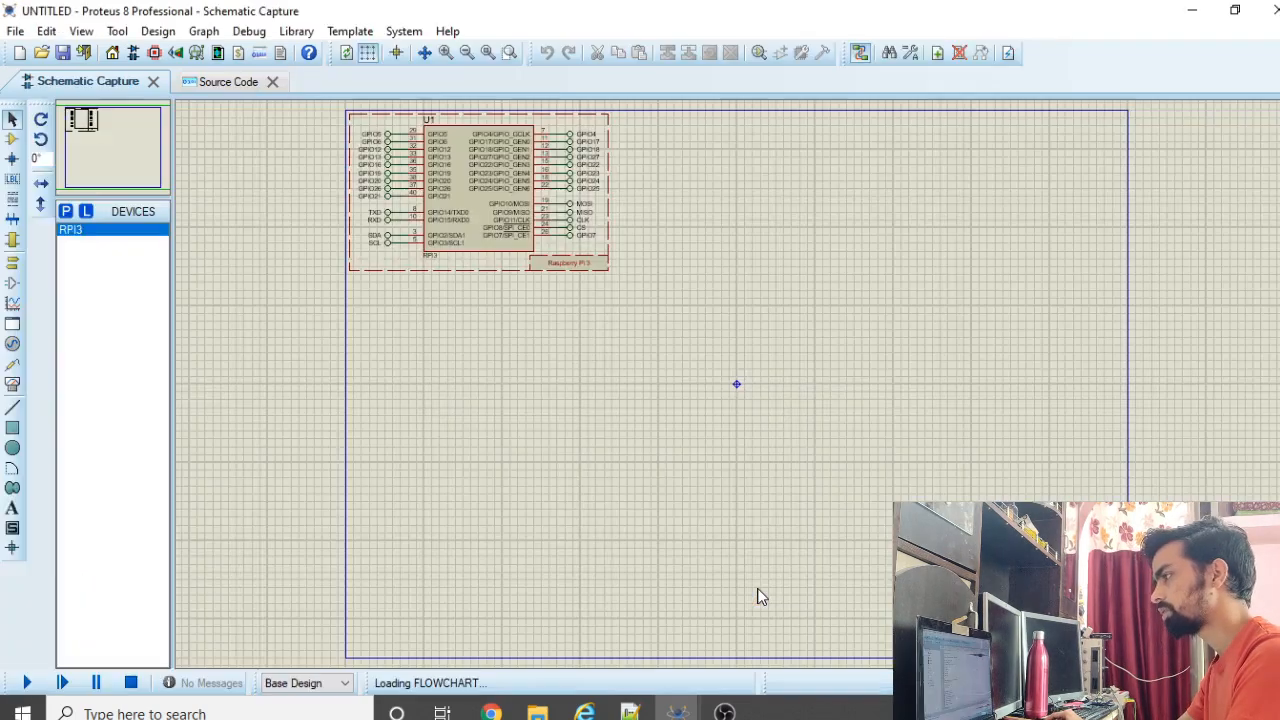
# Step: Examine the generated main.py source code and the Raspberry Pi schematic of the new project
pyautogui.click(60, 83)
pyautogui.click(203, 87)
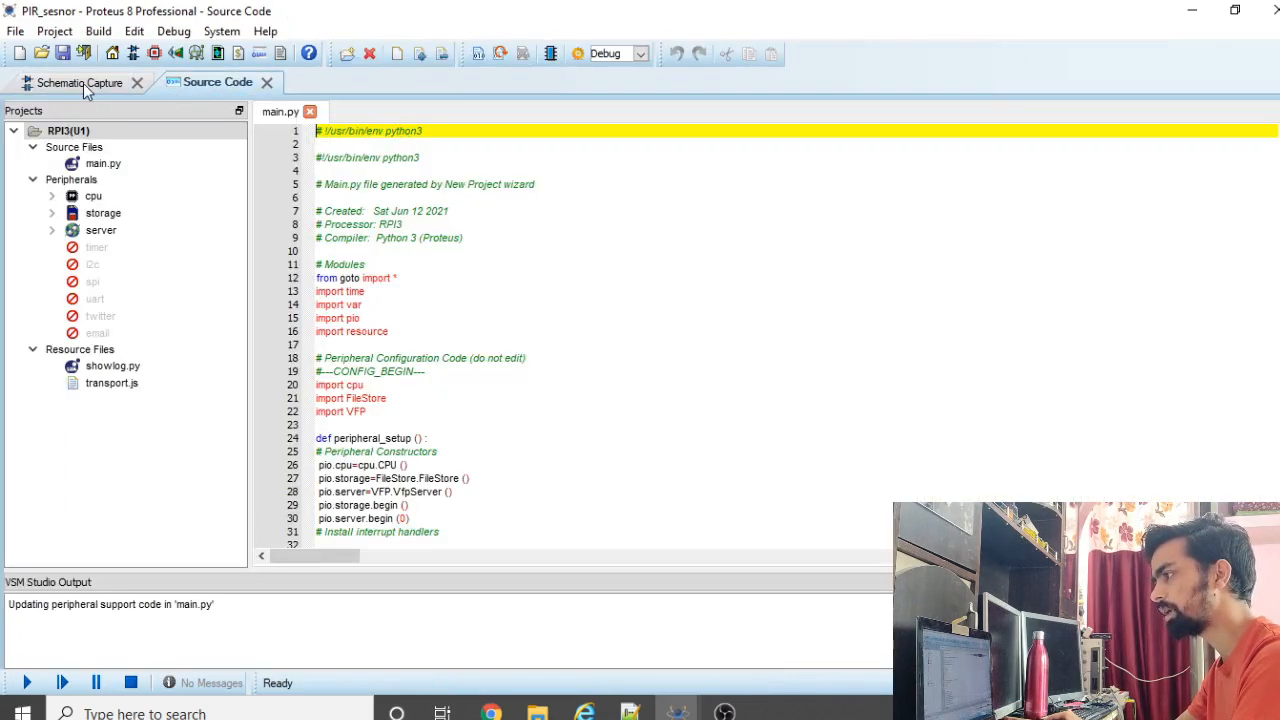
pyautogui.click(87, 88)
pyautogui.click(202, 87)
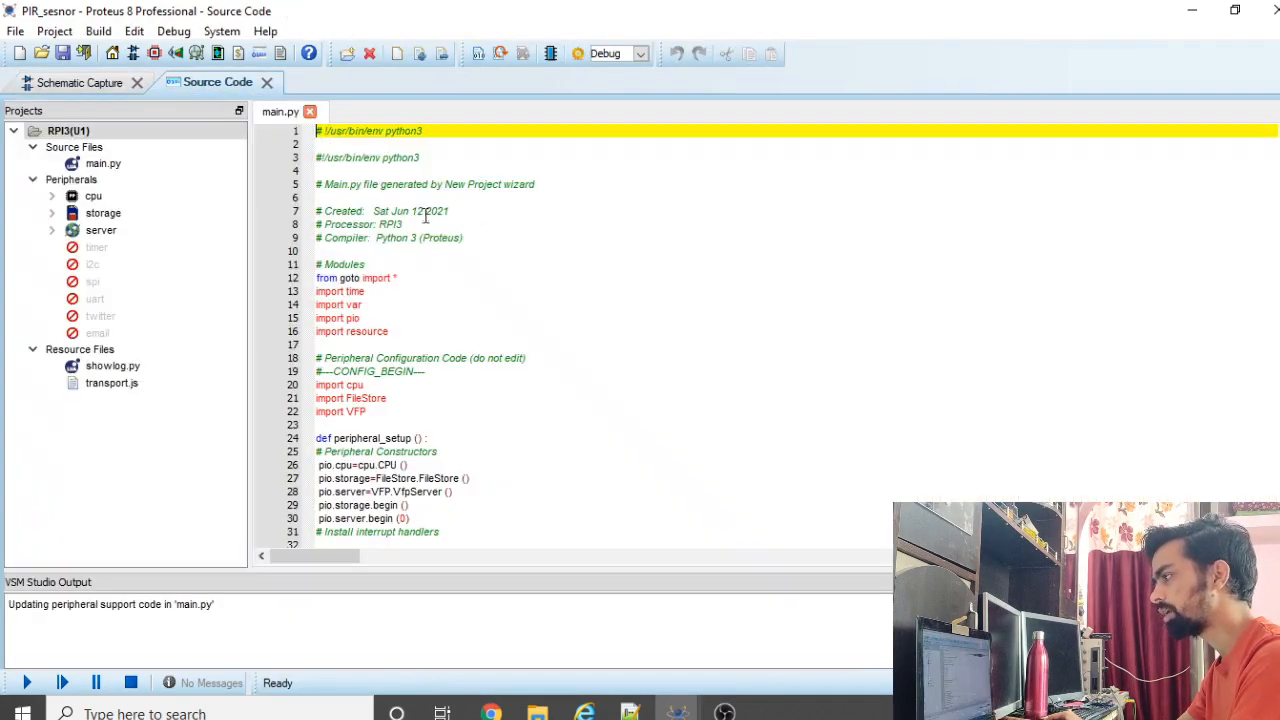
pyautogui.moveTo(346, 157)
pyautogui.mouseDown()
pyautogui.moveTo(466, 229)
pyautogui.moveTo(557, 608)
pyautogui.mouseUp()
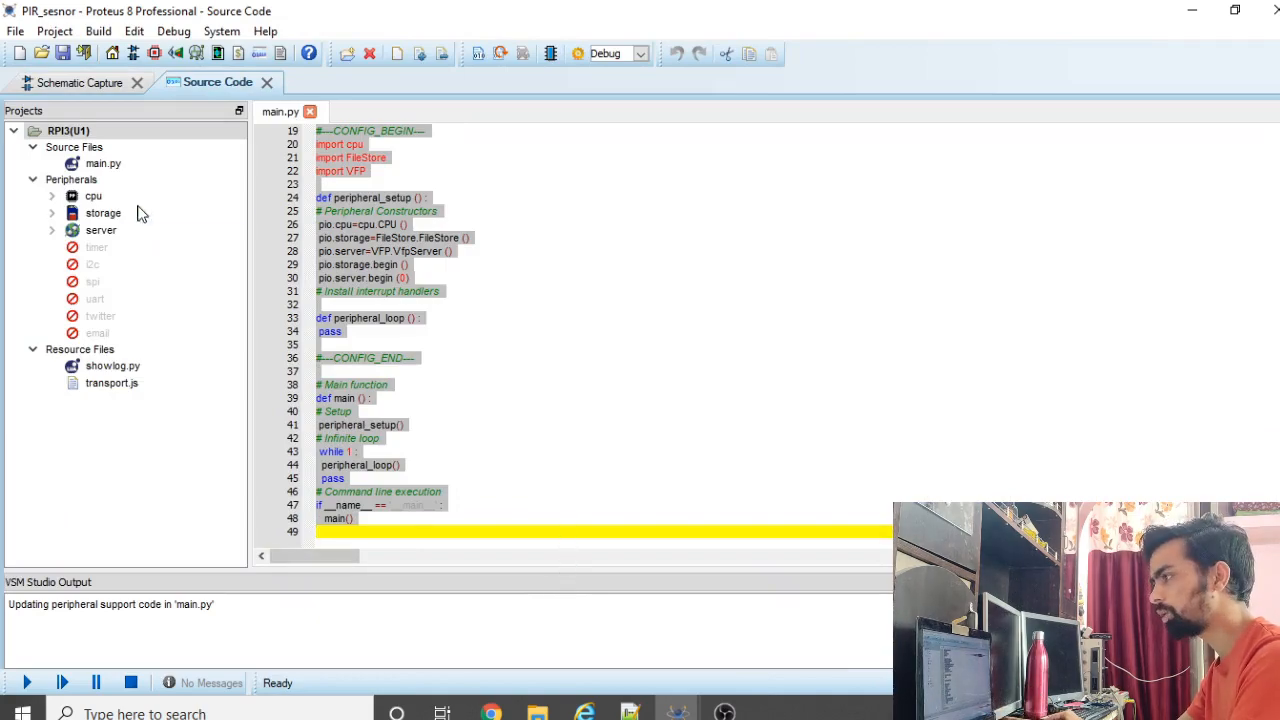
pyautogui.click(56, 86)
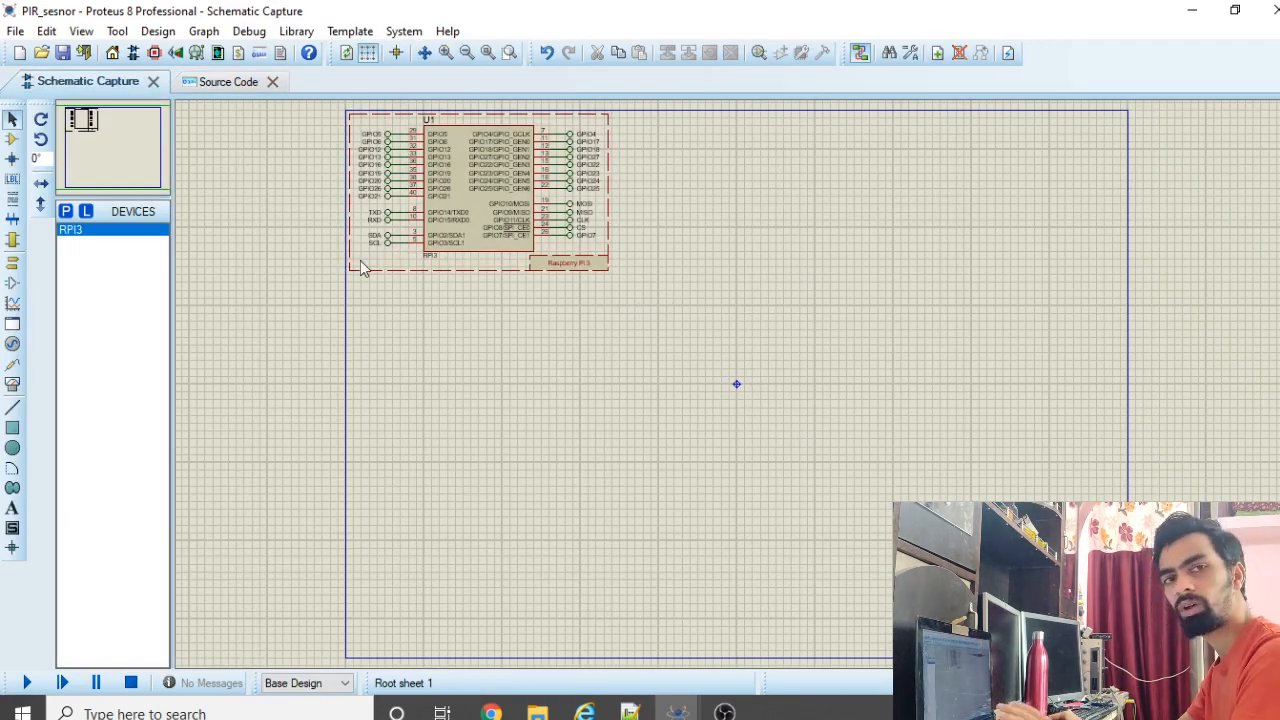
# Step: Pick the LED-RED device from the library using the keywords "red led" and place it below the Raspberry Pi block
pyautogui.click(11, 141)
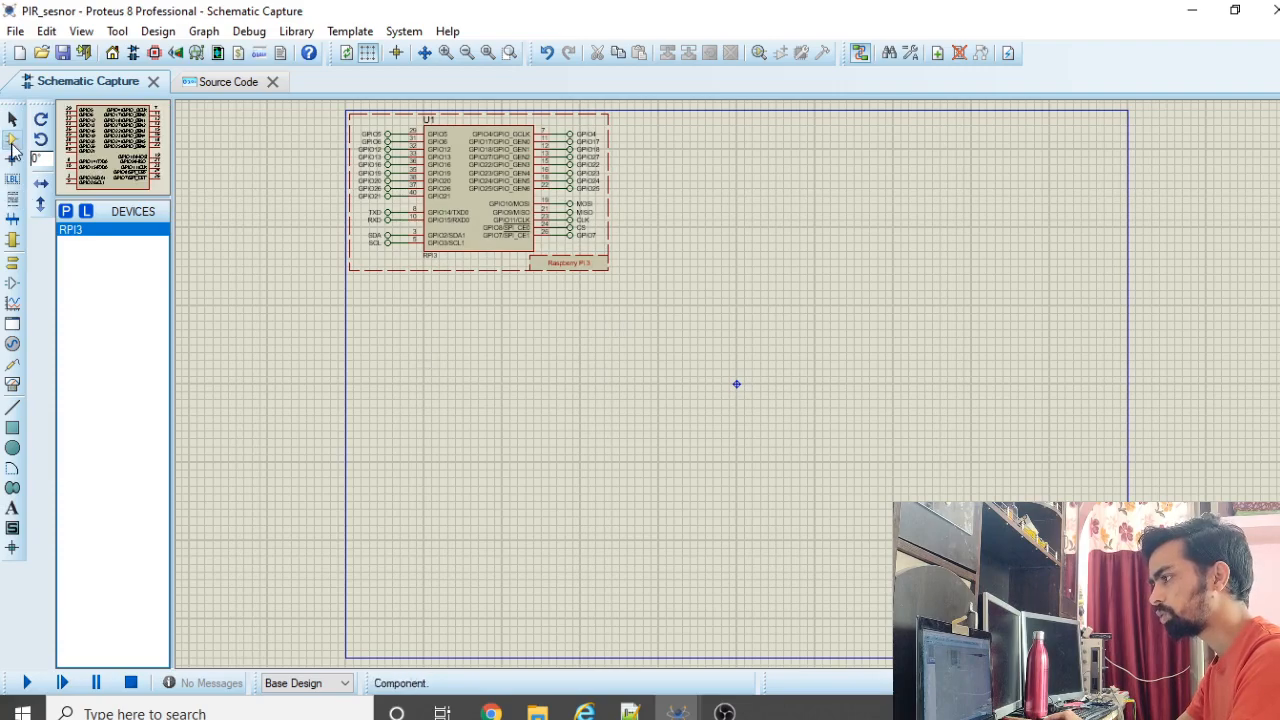
pyautogui.click(66, 212)
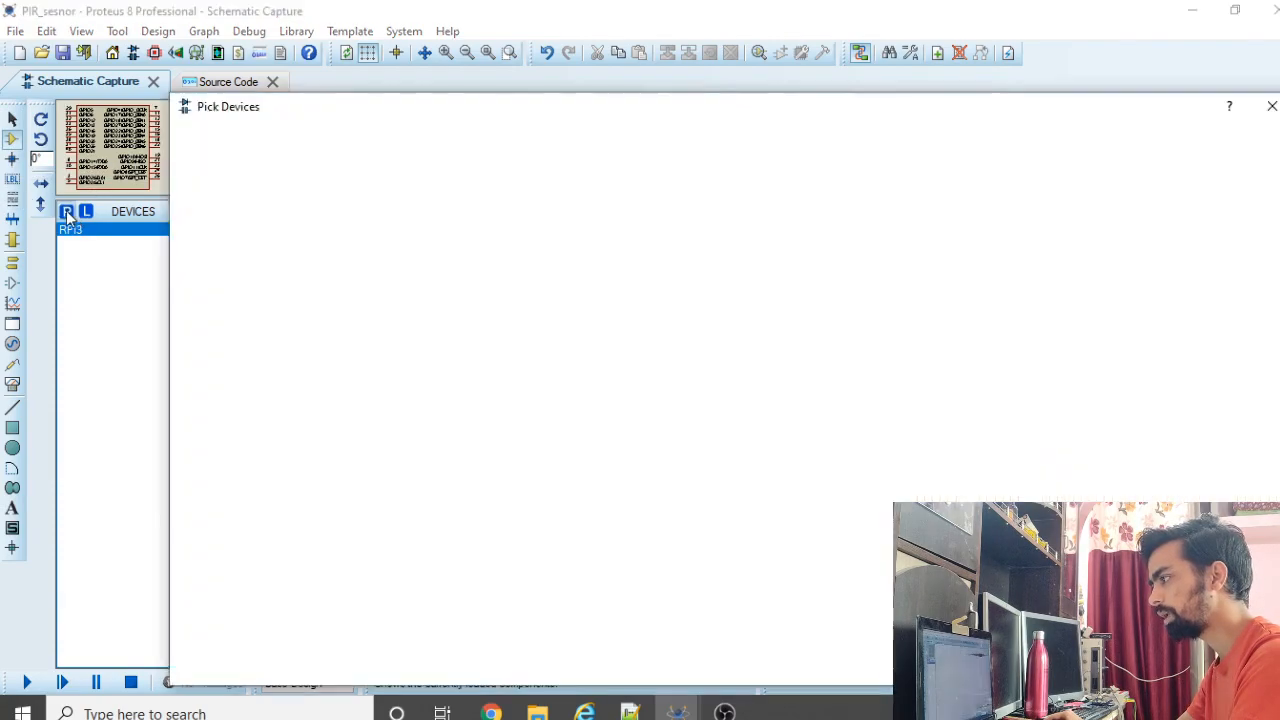
pyautogui.write('red led')
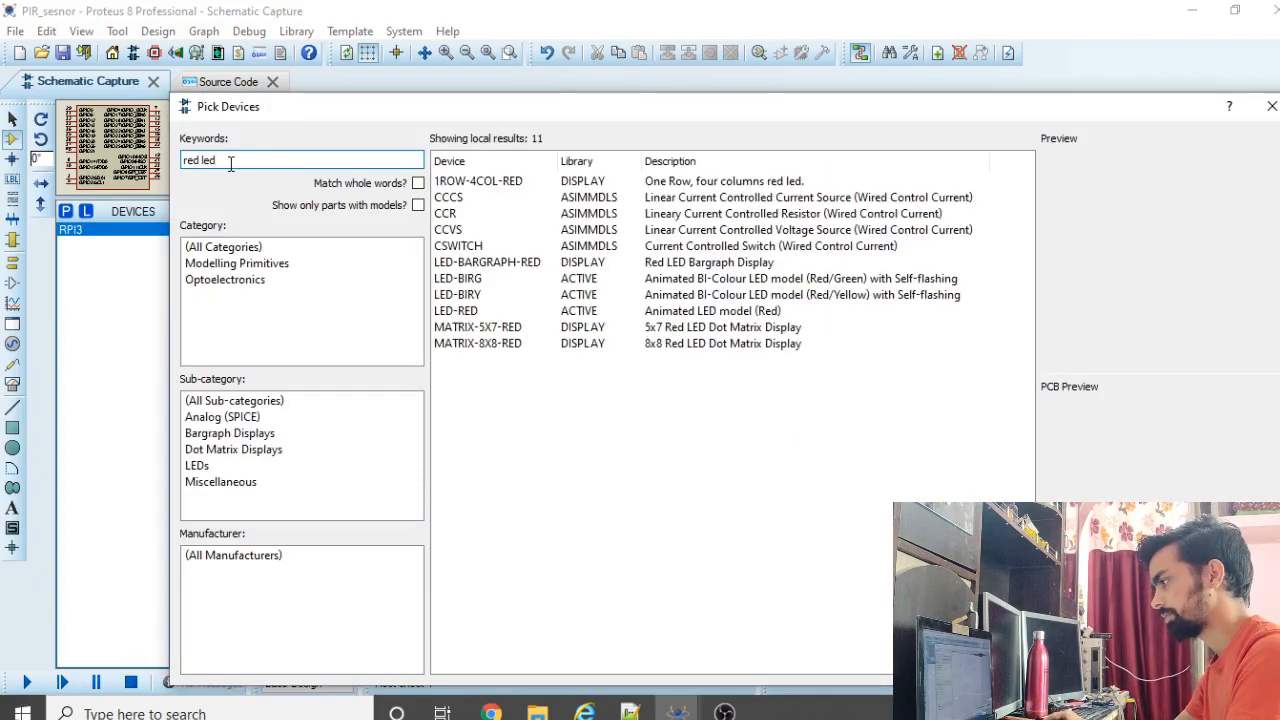
pyautogui.click(468, 311)
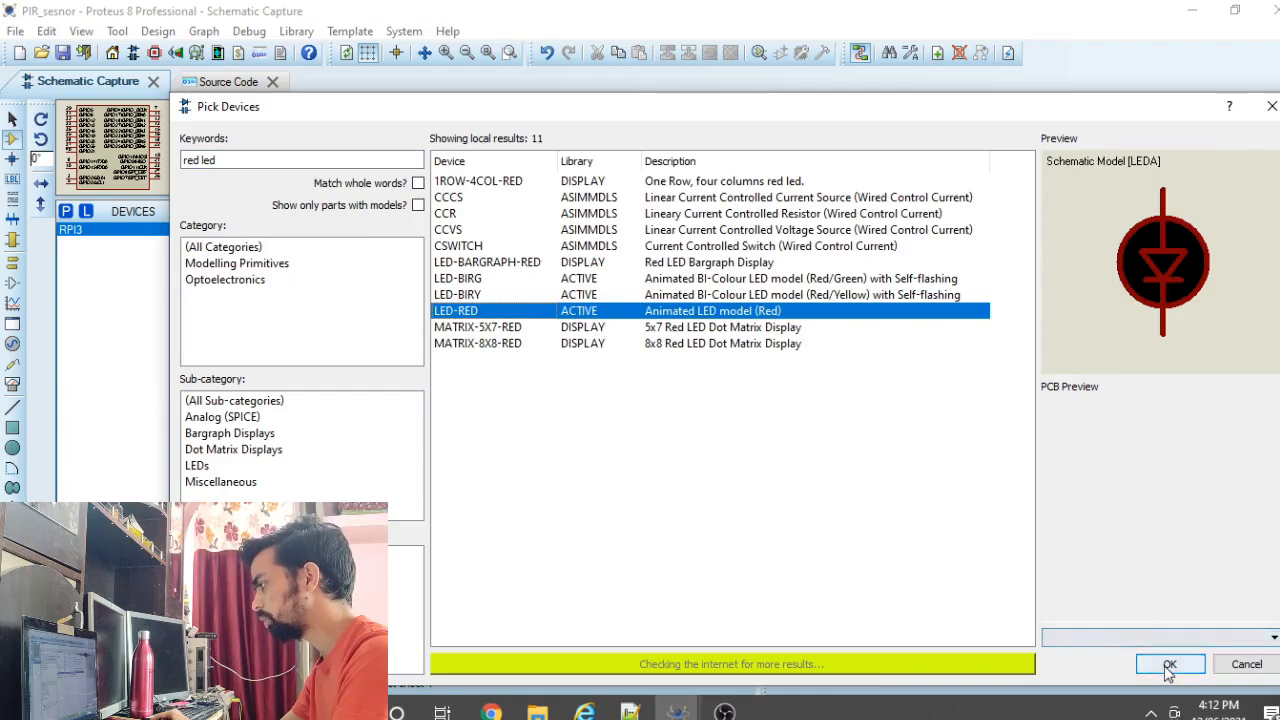
pyautogui.click(1168, 664)
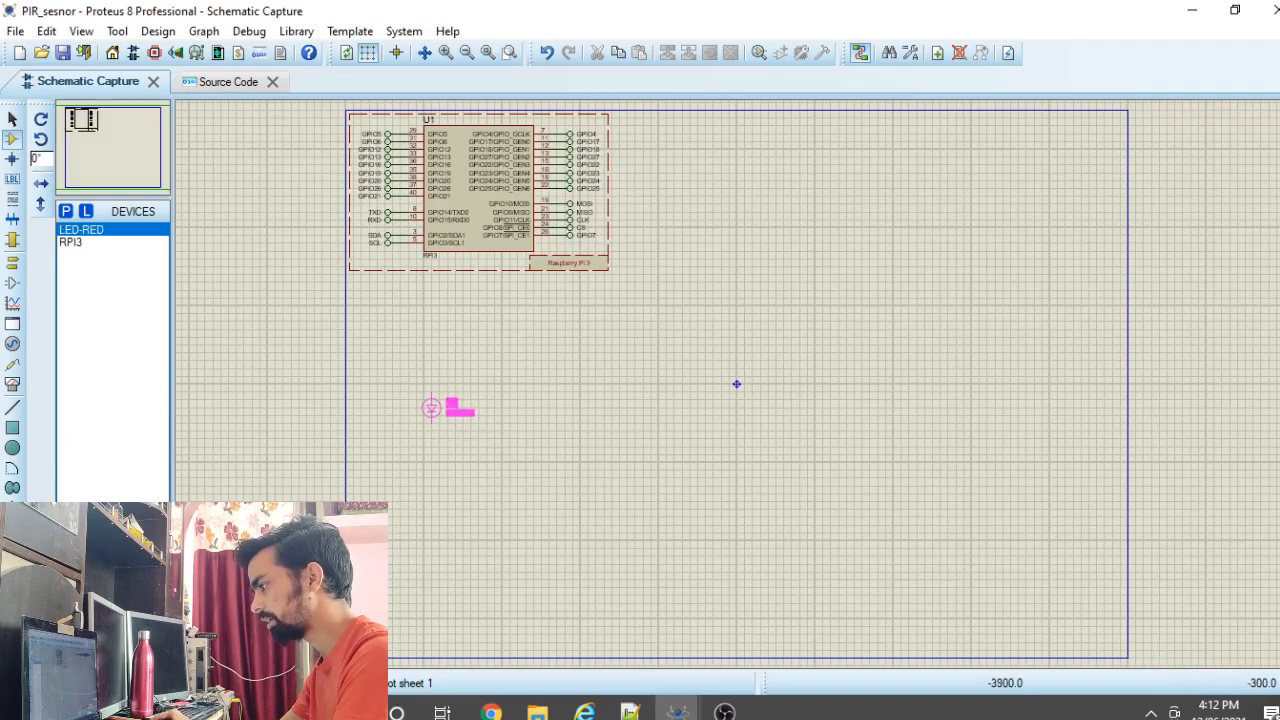
pyautogui.click(431, 399)
pyautogui.press('F6')
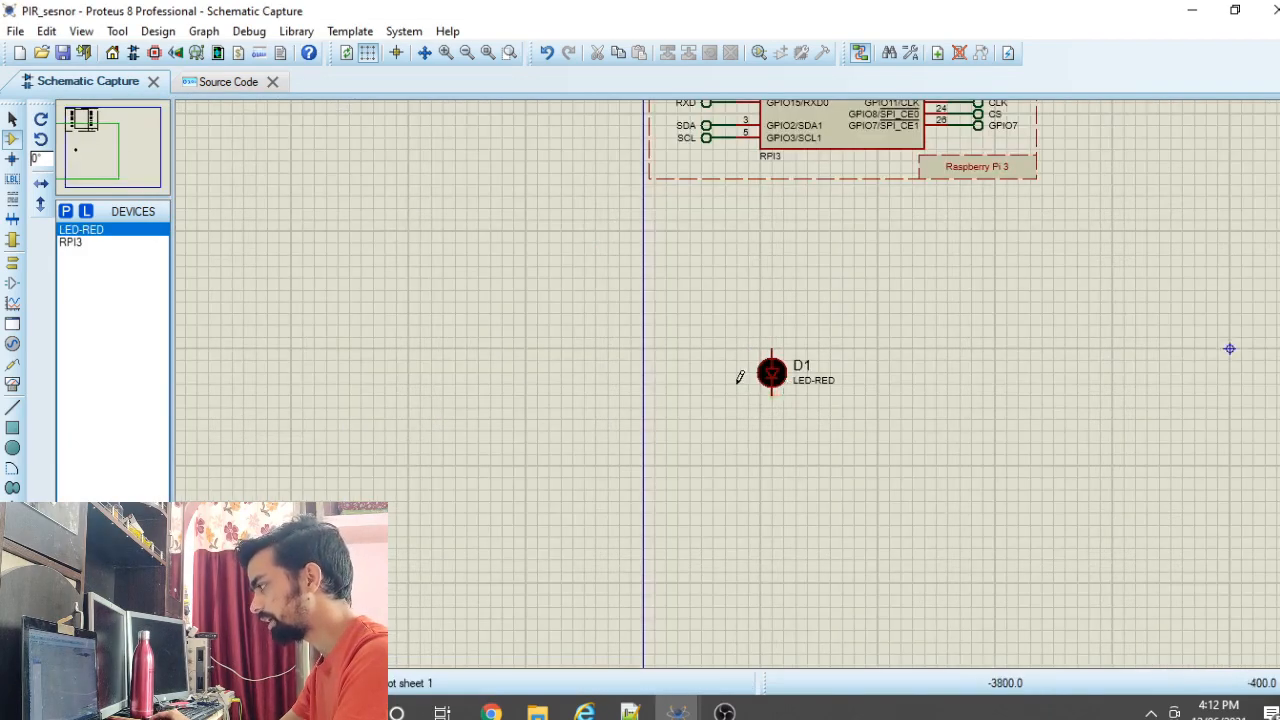
# Step: Place a GROUND terminal below the red LED and wire it to the LED's cathode
pyautogui.scroll(2, 770, 388)
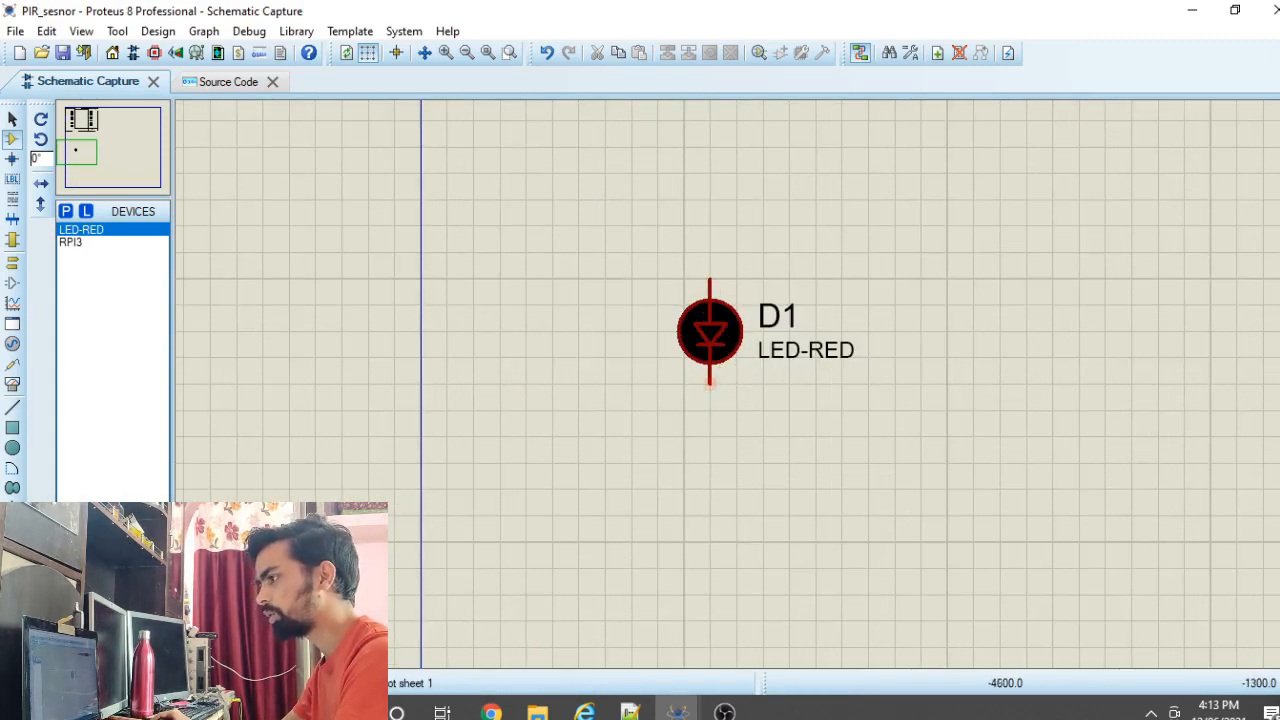
pyautogui.doubleClick(12, 263)
pyautogui.click(1277, 114)
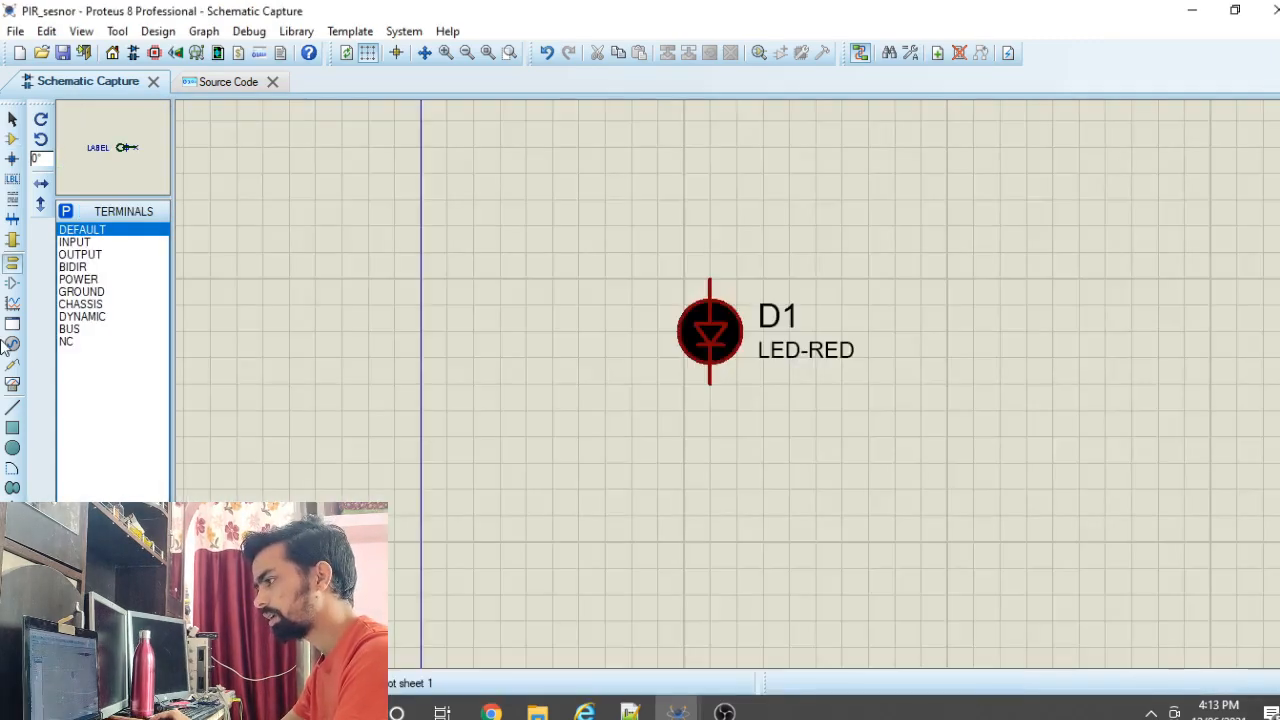
pyautogui.click(88, 280)
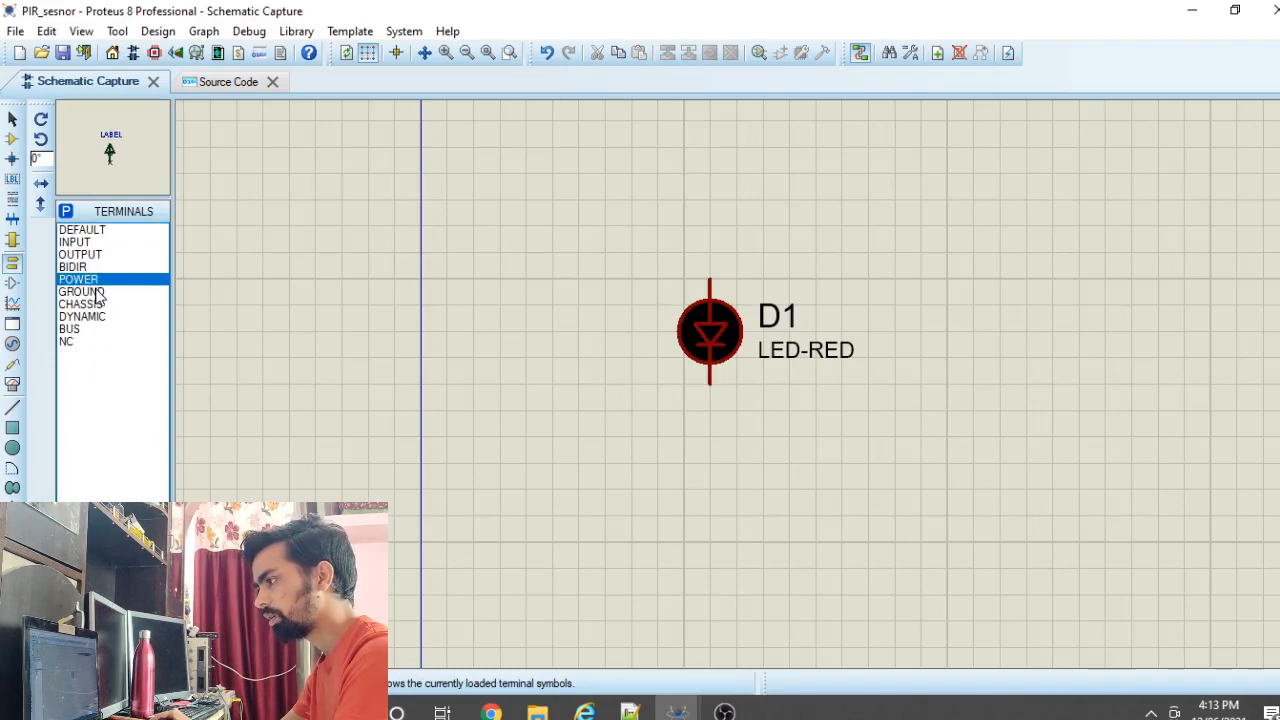
pyautogui.click(96, 292)
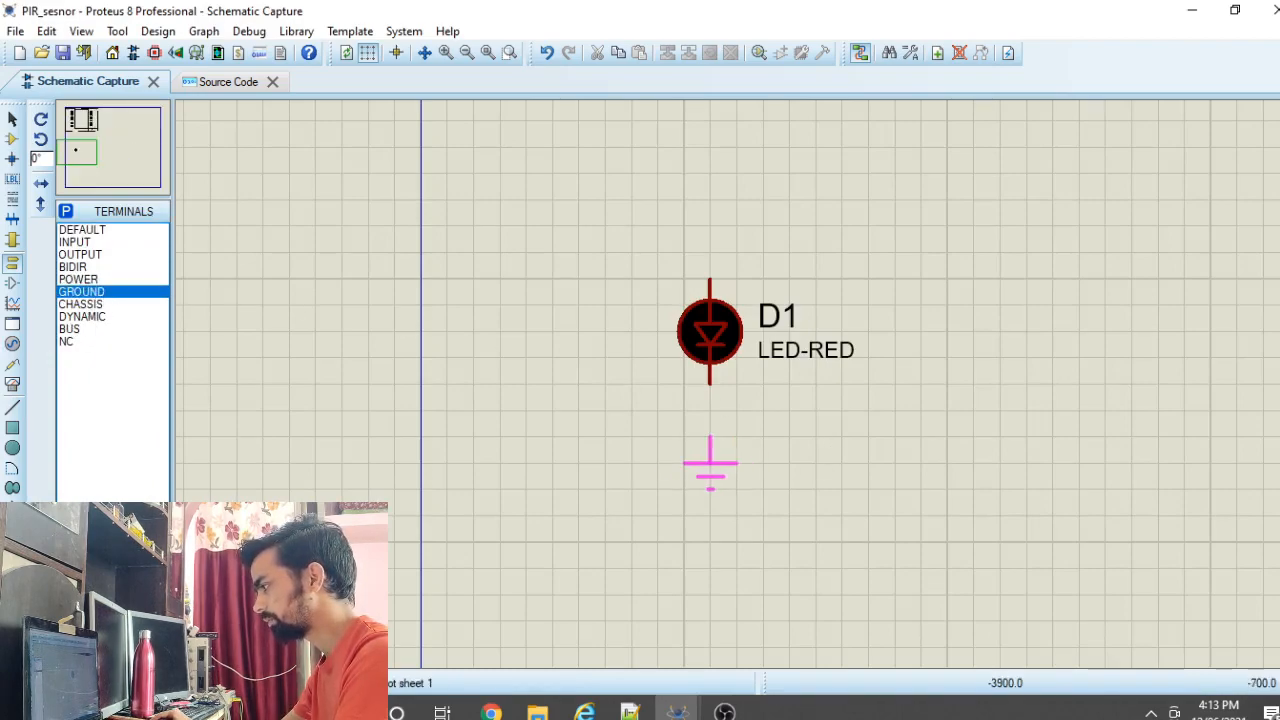
pyautogui.click(708, 434)
pyautogui.click(709, 424)
pyautogui.click(710, 382)
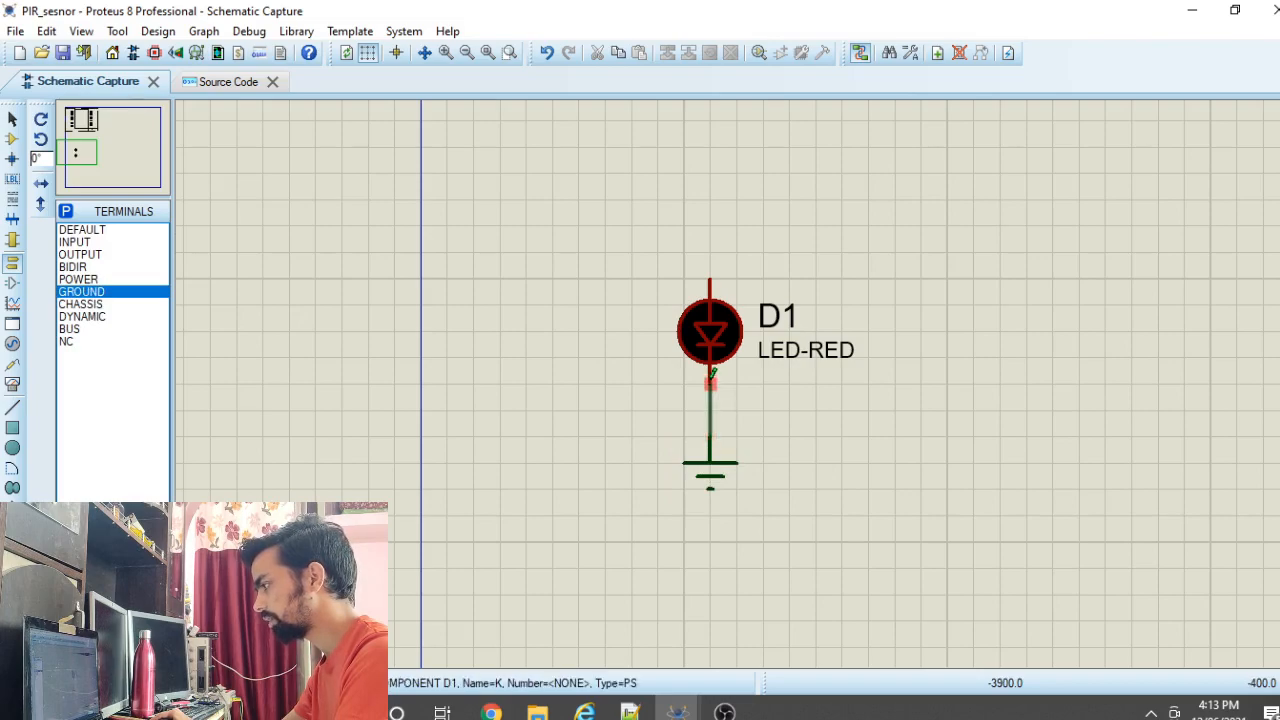
# Step: Examine the Raspberry Pi block's GPIO terminal names to find one for driving the red LED
pyautogui.scroll(-1, 738, 382)
pyautogui.scroll(-2, 785, 422)
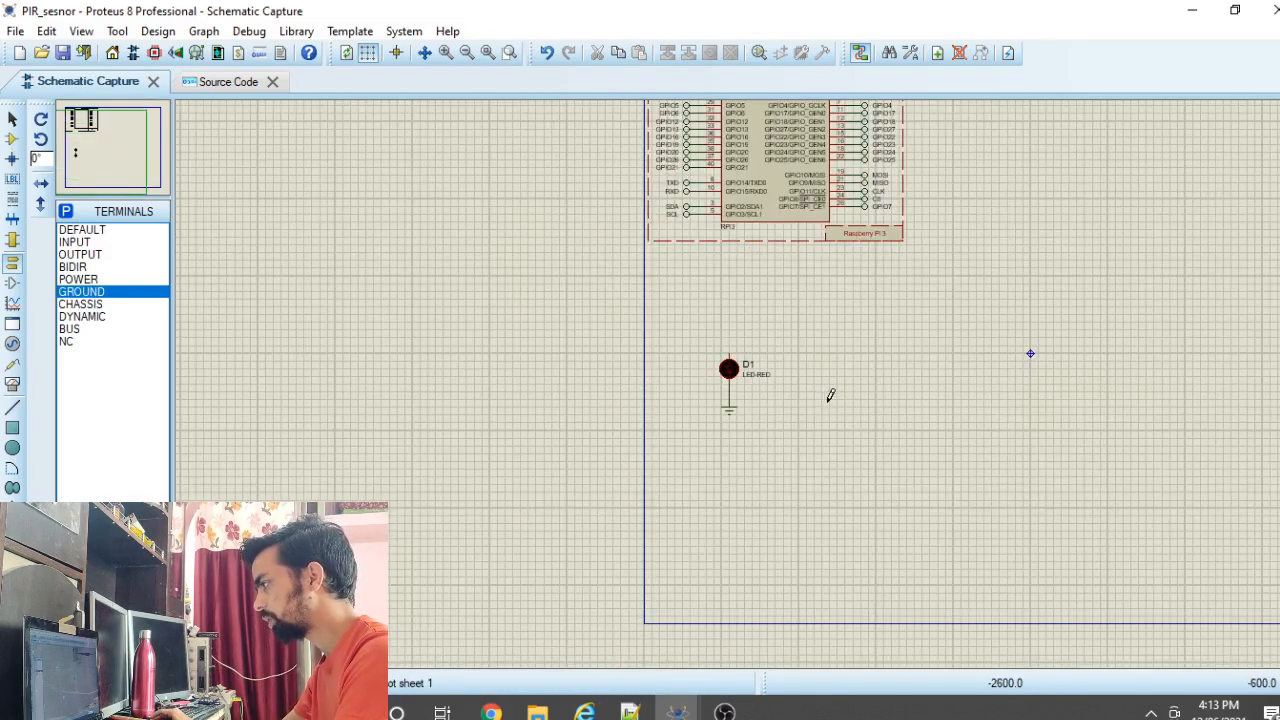
pyautogui.scroll(-2, 855, 389)
pyautogui.scroll(1, 780, 380)
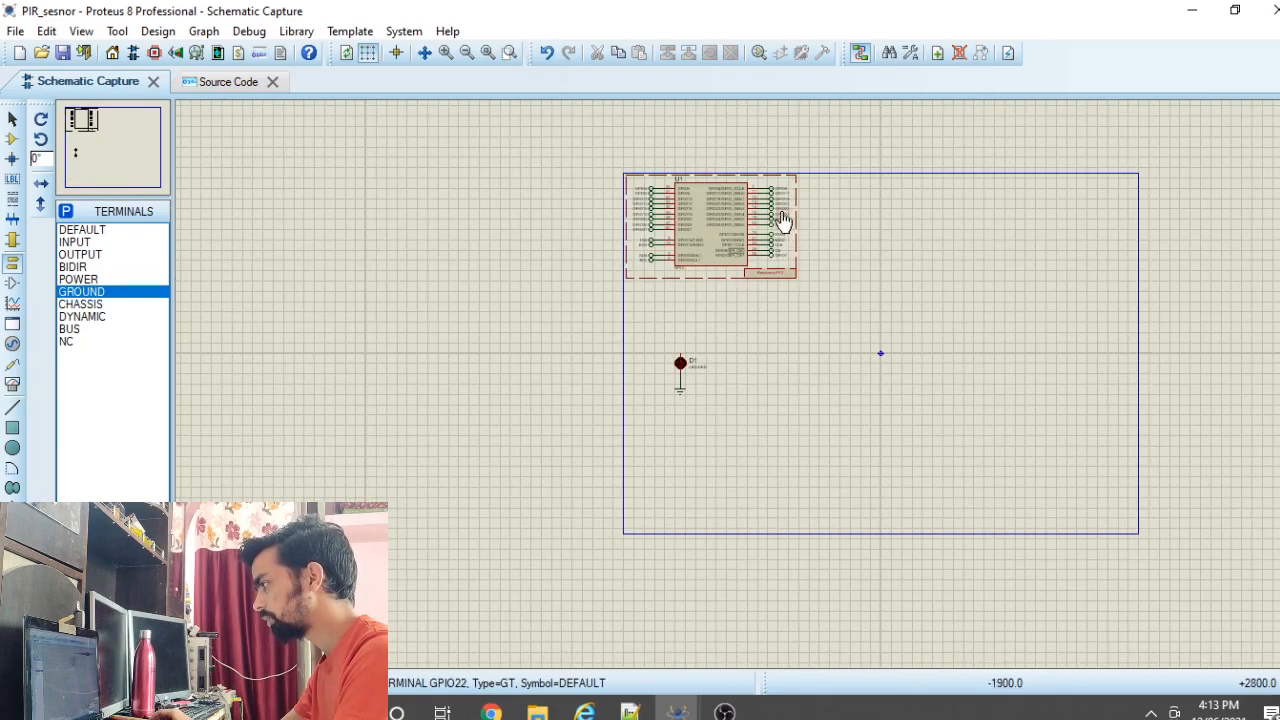
pyautogui.scroll(1, 783, 217)
pyautogui.scroll(1, 600, 623)
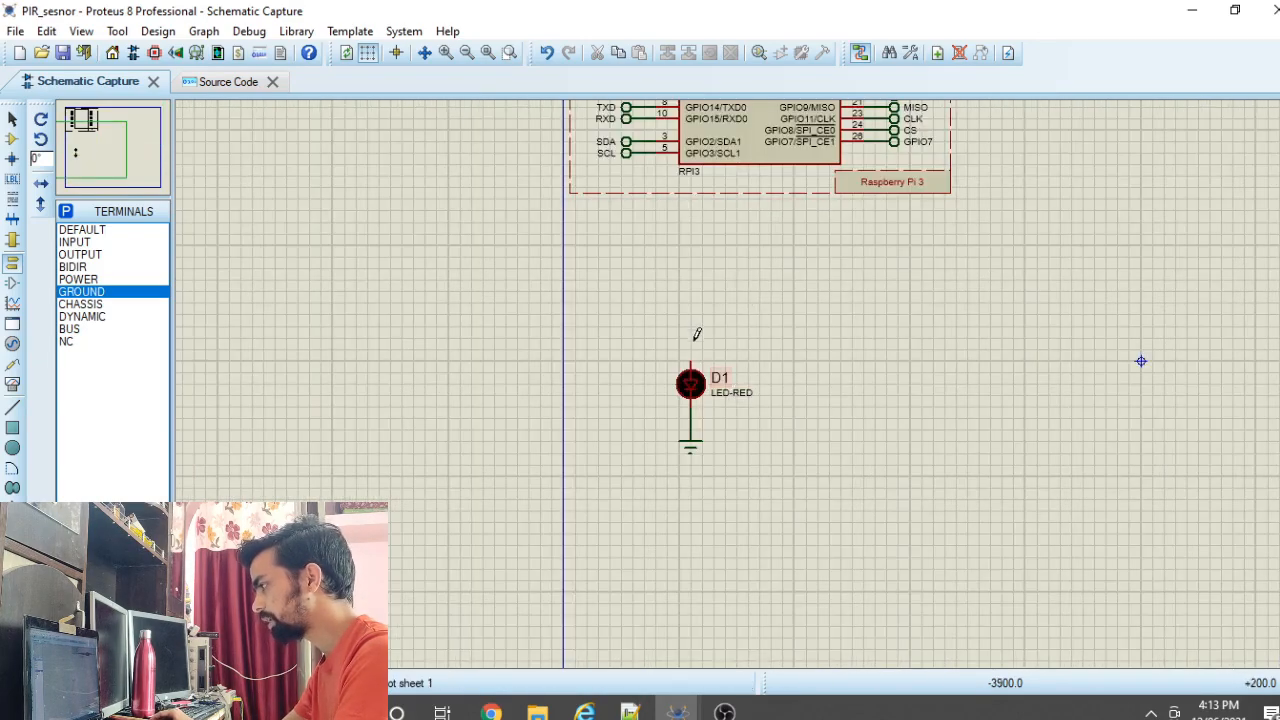
pyautogui.scroll(-1, 830, 307)
pyautogui.scroll(2, 830, 307)
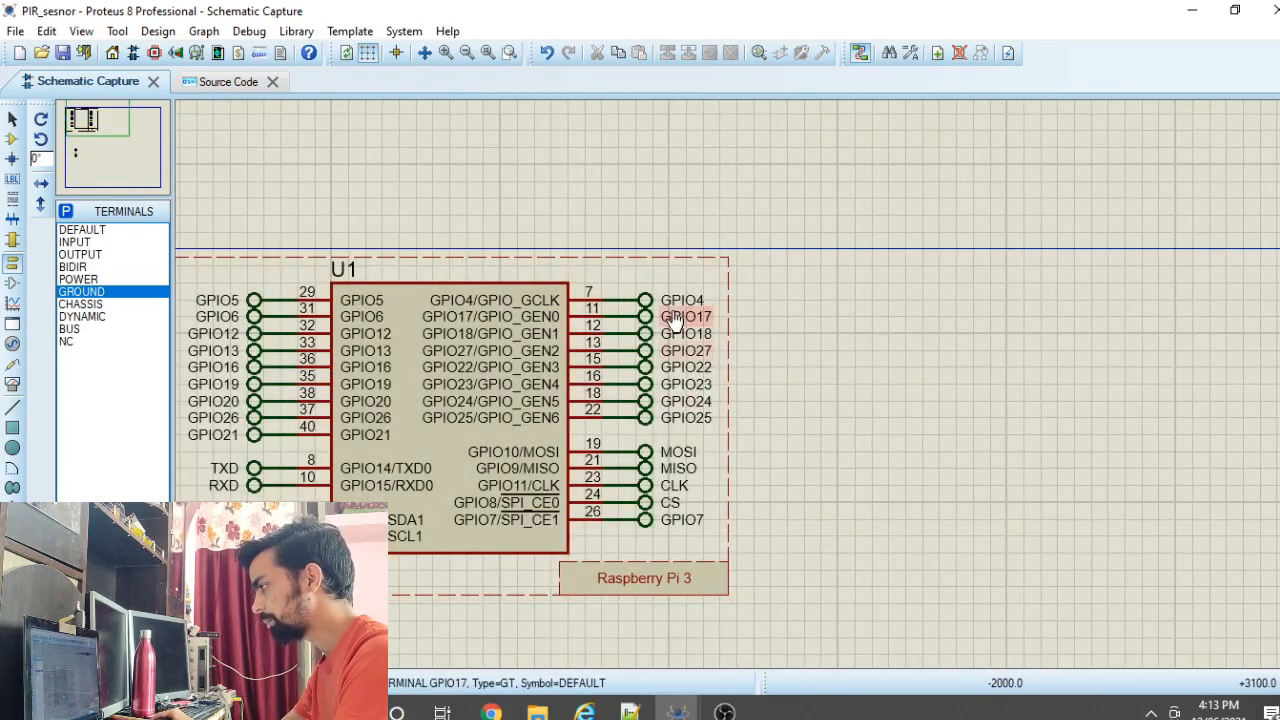
pyautogui.scroll(-2, 694, 554)
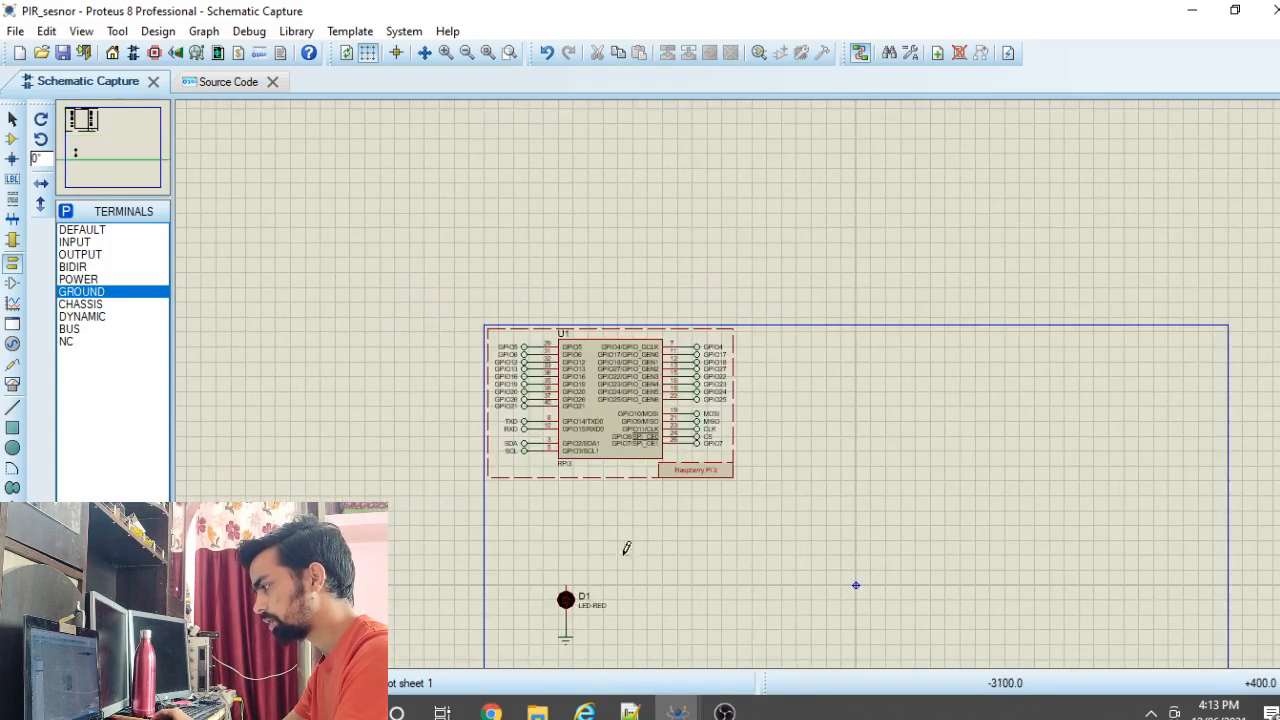
pyautogui.scroll(1, 746, 367)
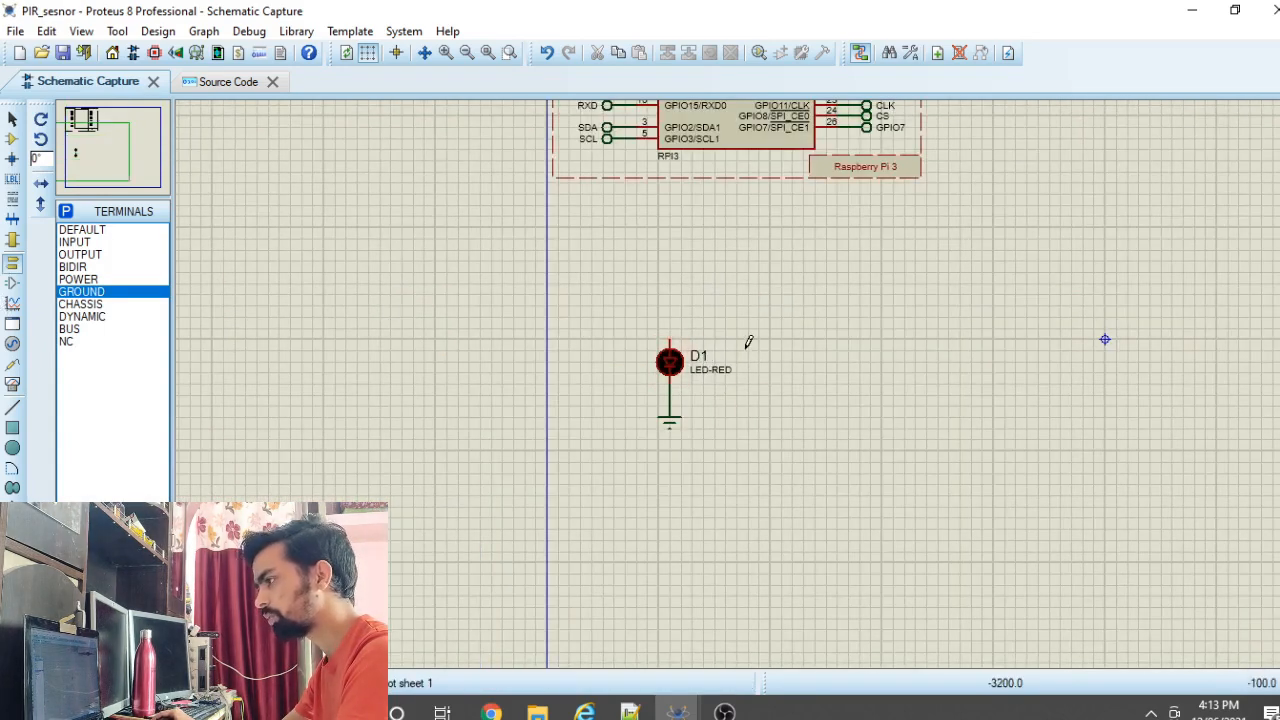
# Step: Place a DEFAULT terminal above the red LED, rotate it clockwise and wire it to the LED's anode
pyautogui.click(108, 230)
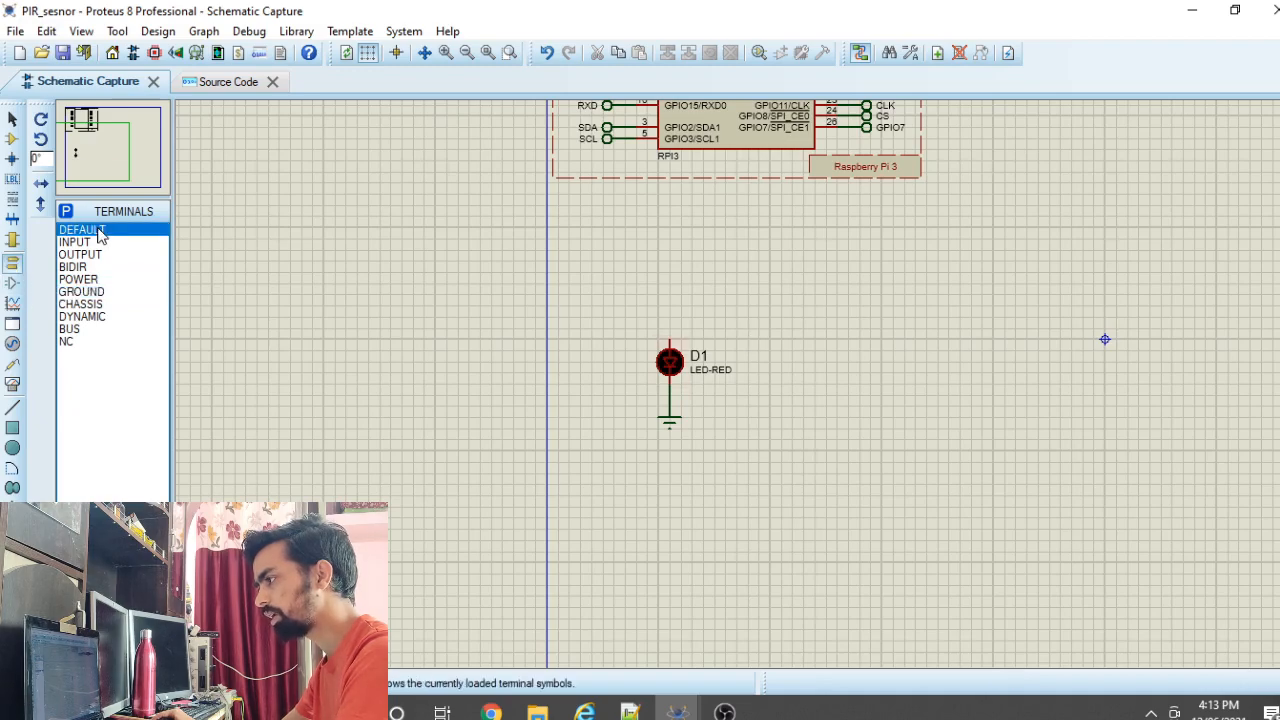
pyautogui.click(663, 294)
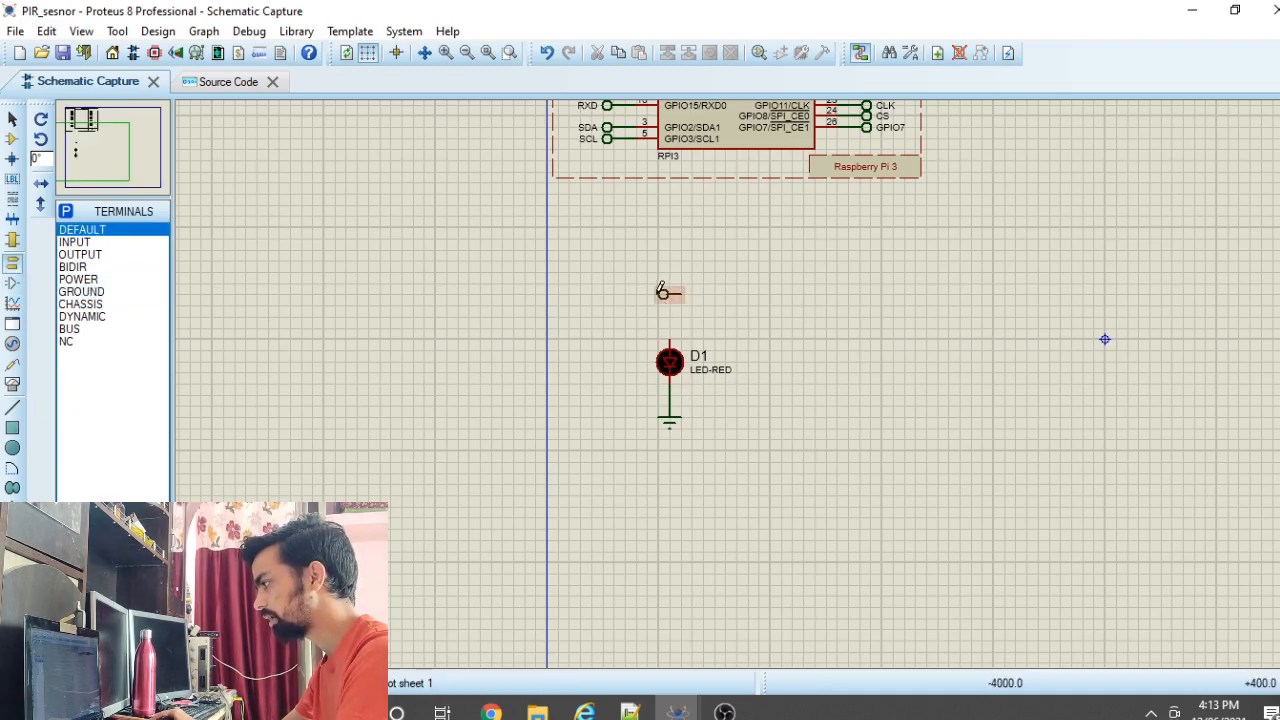
pyautogui.rightClick(684, 296)
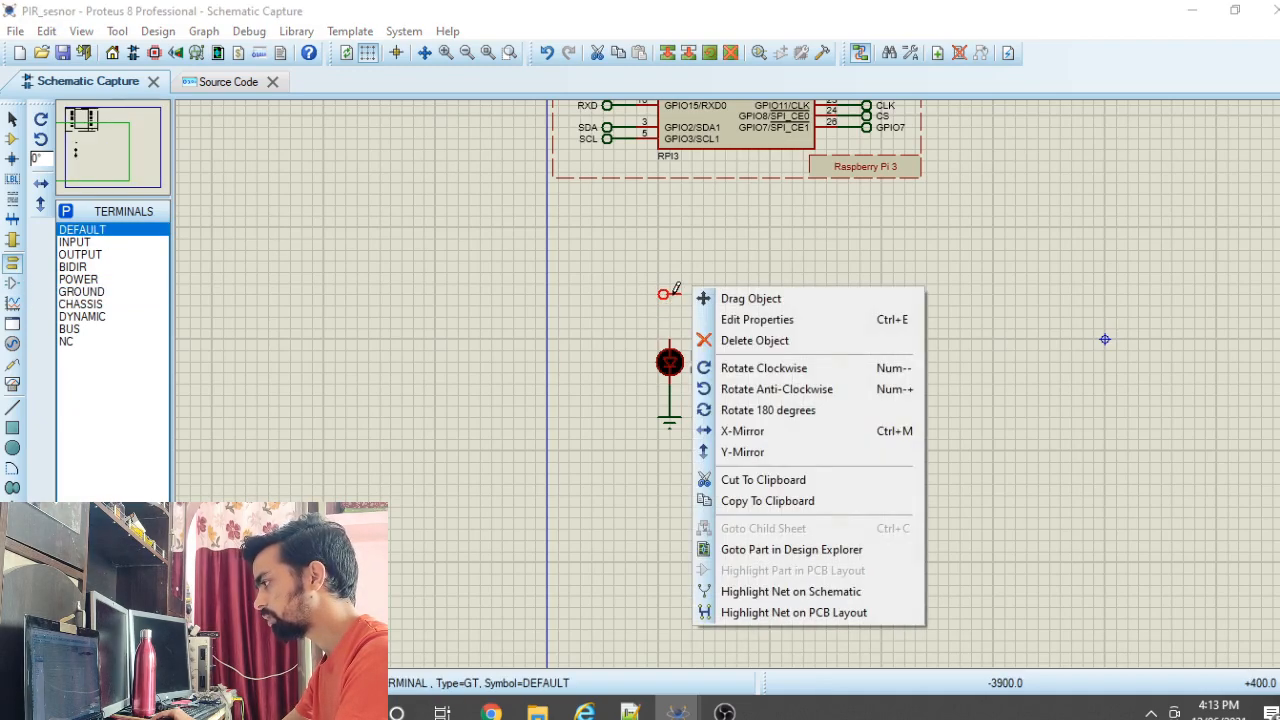
pyautogui.click(759, 375)
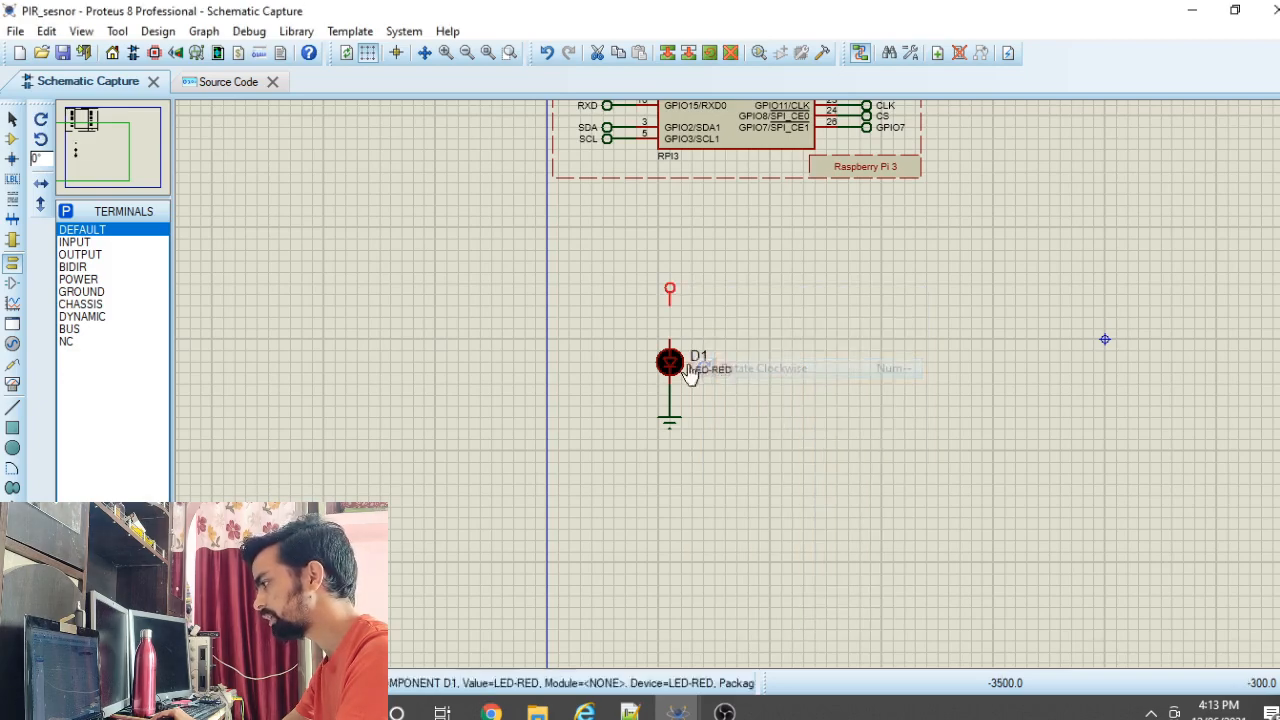
pyautogui.doubleClick(672, 302)
pyautogui.click(815, 130)
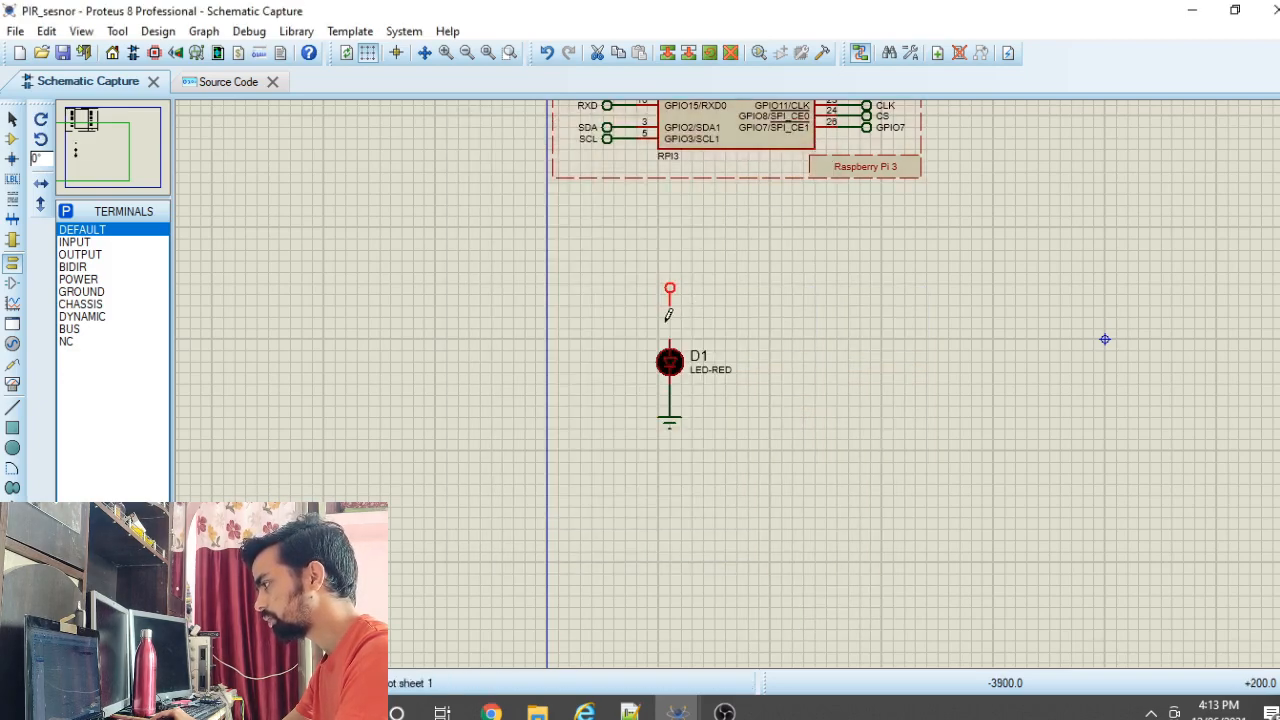
pyautogui.click(670, 342)
pyautogui.click(670, 298)
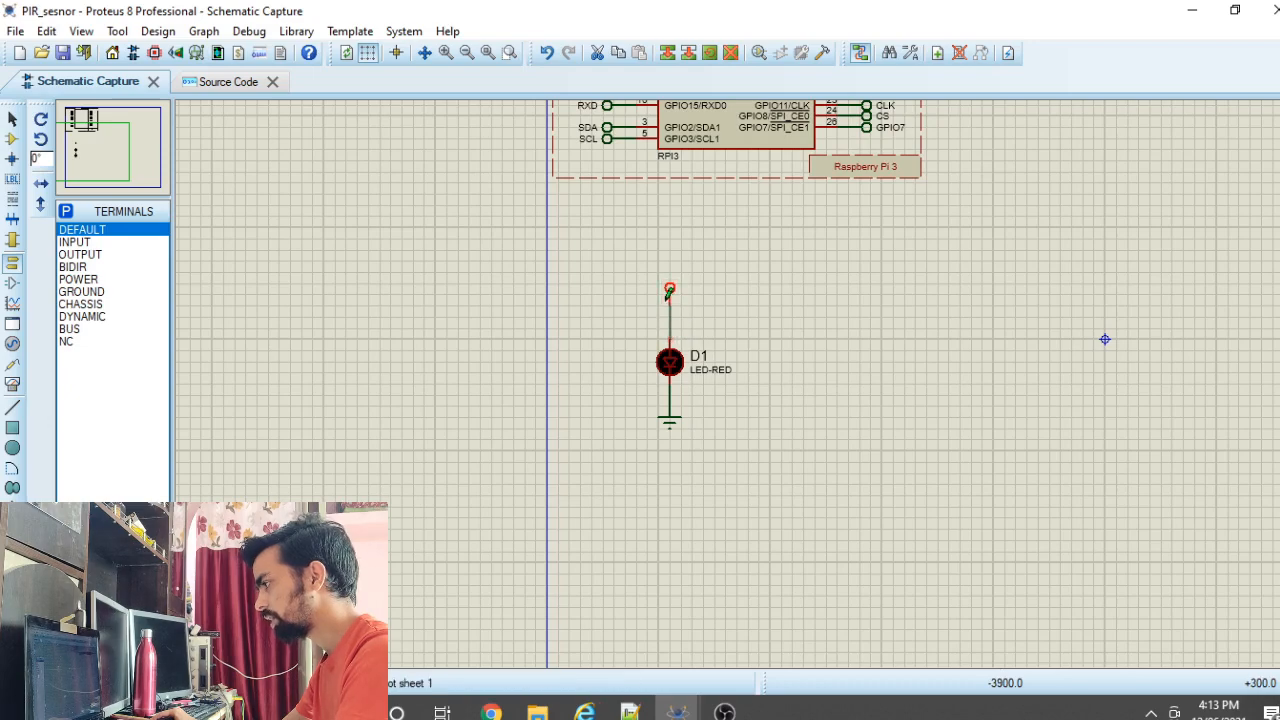
# Step: Label the terminal above the red LED as GPIO4
pyautogui.doubleClick(674, 300)
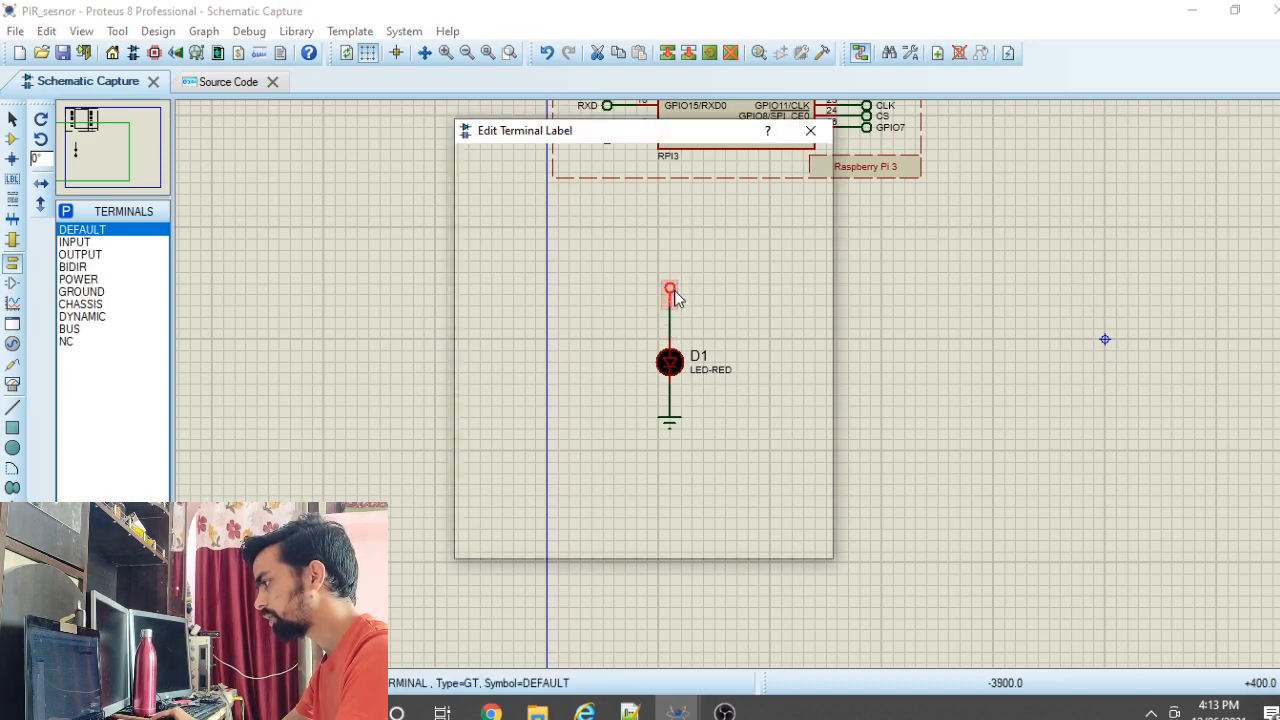
pyautogui.write('GP')
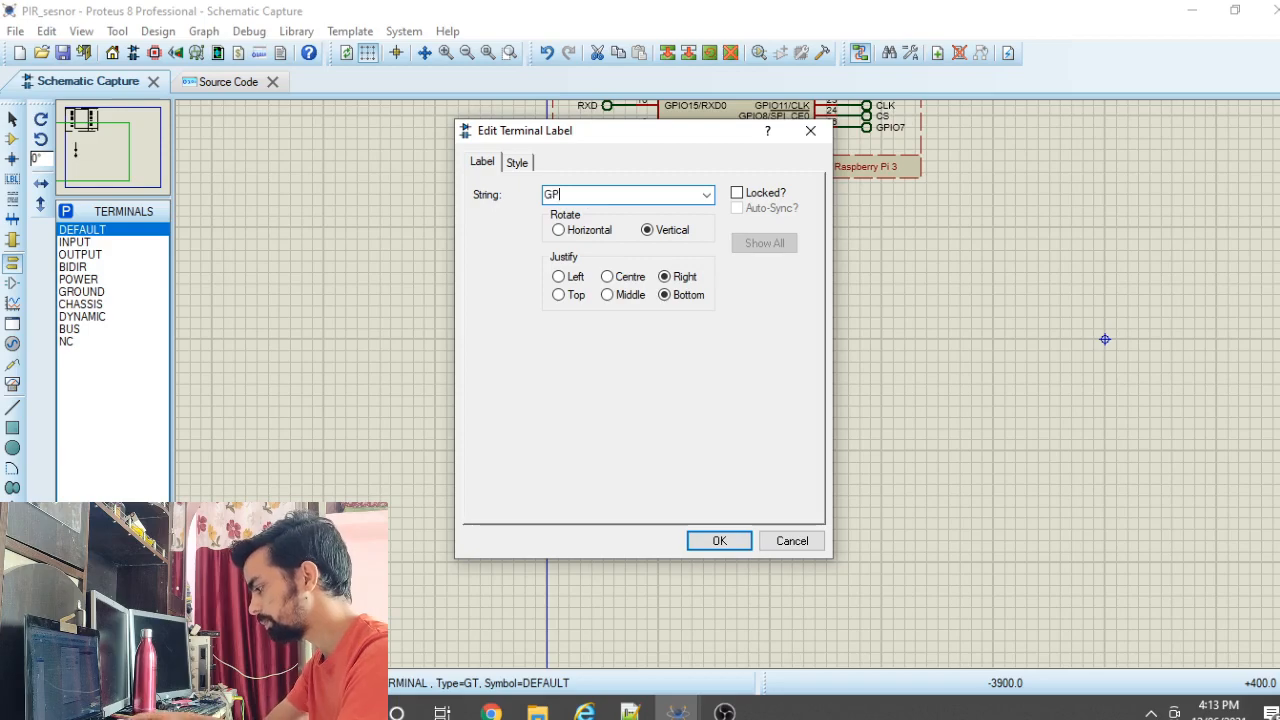
pyautogui.write('IO4')
pyautogui.click(705, 540)
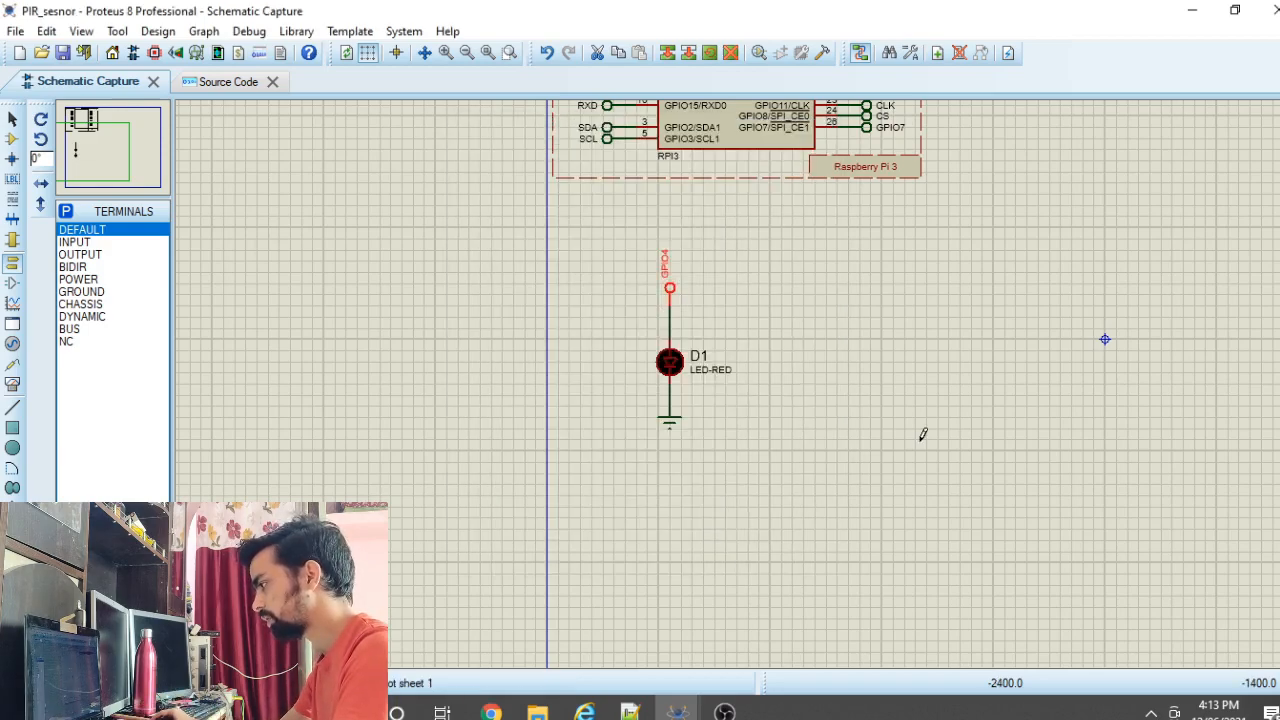
# Step: Move the whole LED circuit with its GPIO4 and ground terminals to the right of the Raspberry Pi block
pyautogui.moveTo(613, 238); pyautogui.dragTo(770, 484)
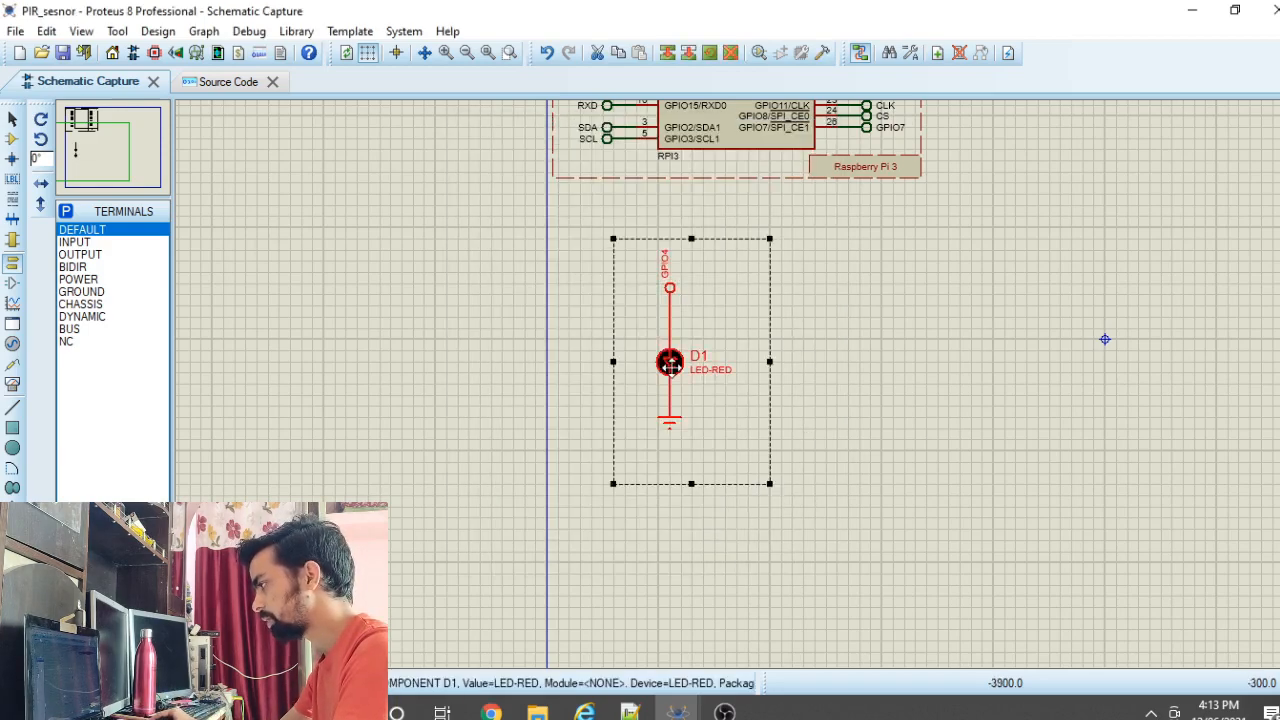
pyautogui.moveTo(662, 361); pyautogui.dragTo(1062, 283)
pyautogui.click(1231, 366)
# Step: Compare the LED terminal's GPIO4 label with the matching GPIO terminal on the Raspberry Pi block
pyautogui.scroll(2, 1215, 340)
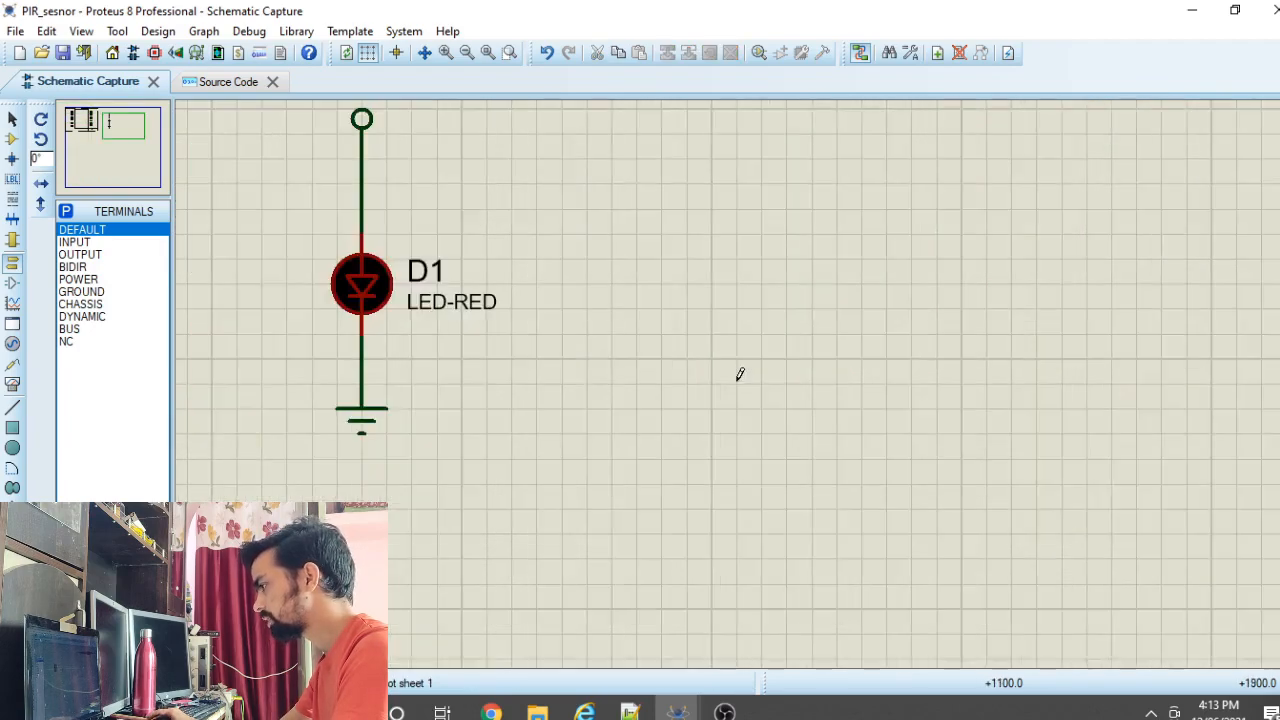
pyautogui.scroll(-1, 720, 380)
pyautogui.scroll(-1, 670, 376)
pyautogui.scroll(2, 428, 240)
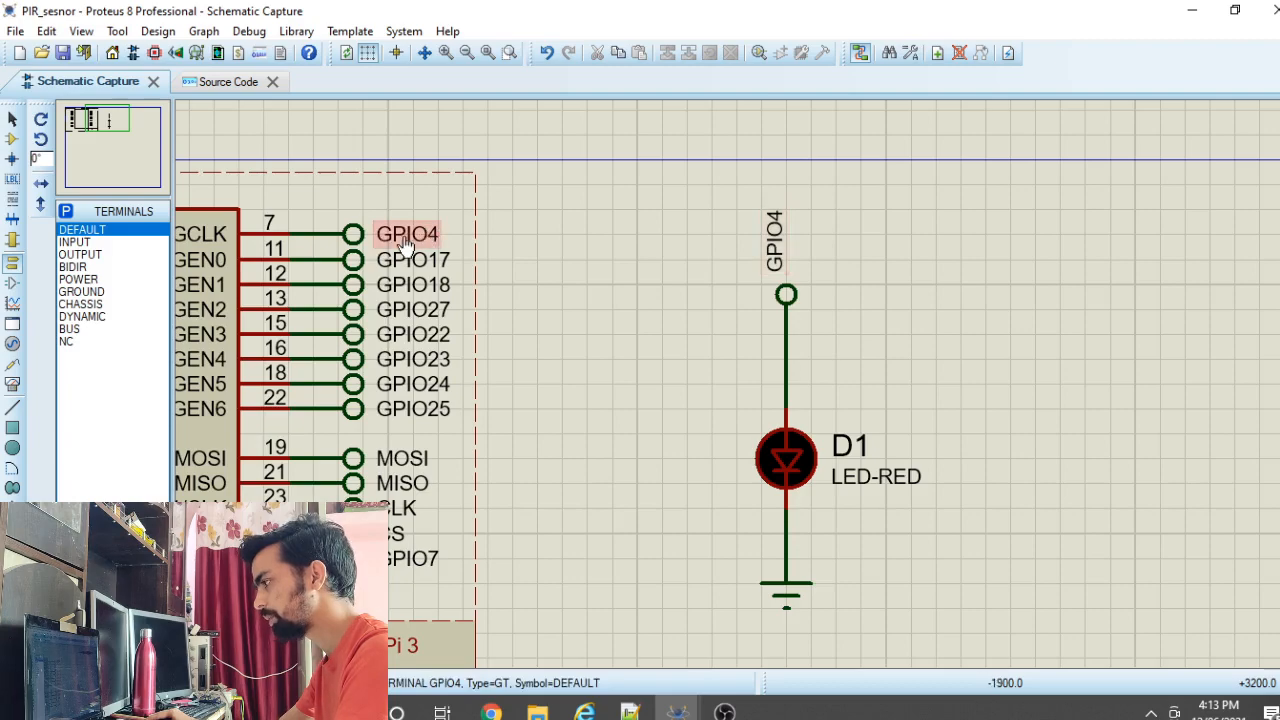
pyautogui.scroll(-2, 933, 428)
pyautogui.scroll(1, 1019, 512)
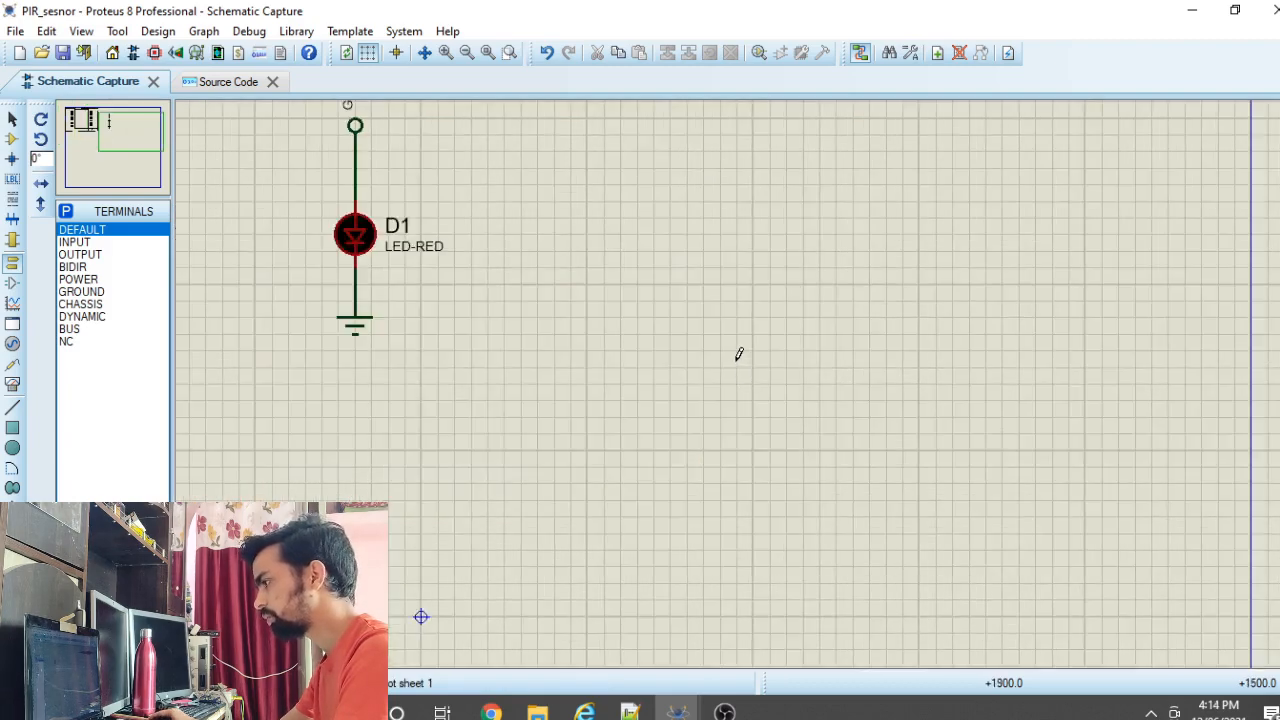
pyautogui.scroll(-1, 737, 354)
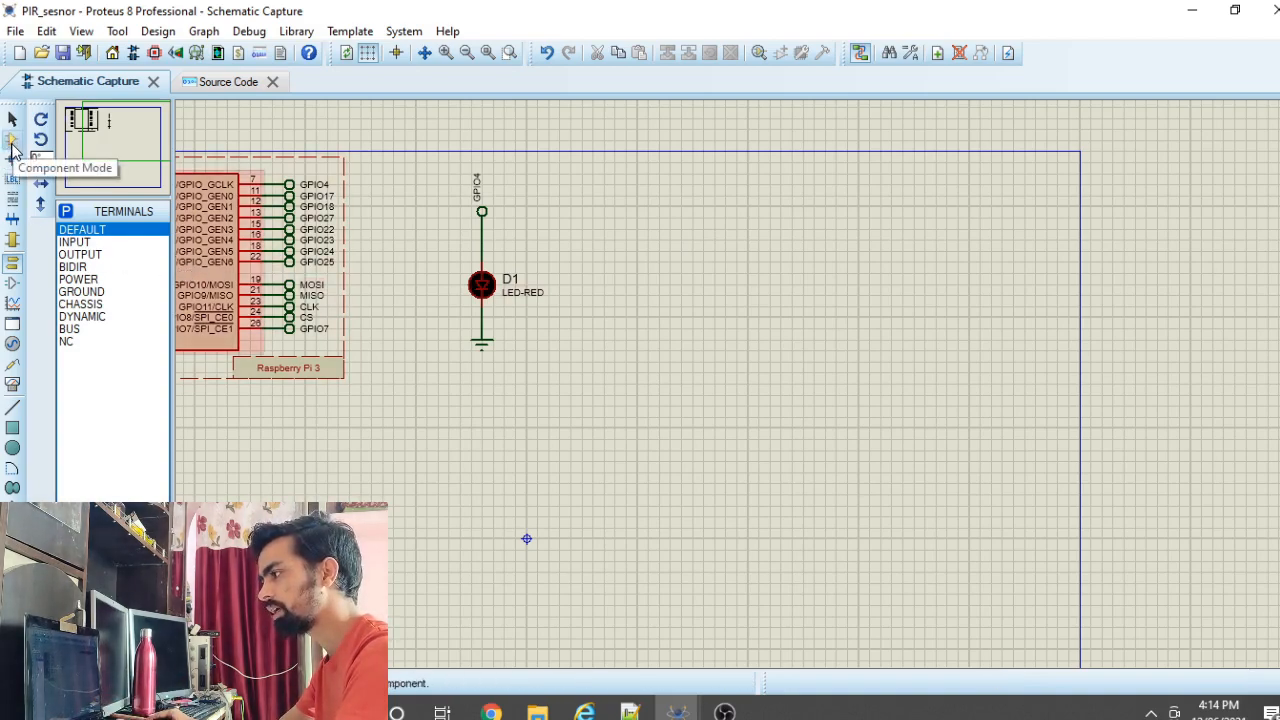
# Step: Find the L293D driver in the device library and place it on the sheet to the right of the LED circuit
pyautogui.click(12, 148)
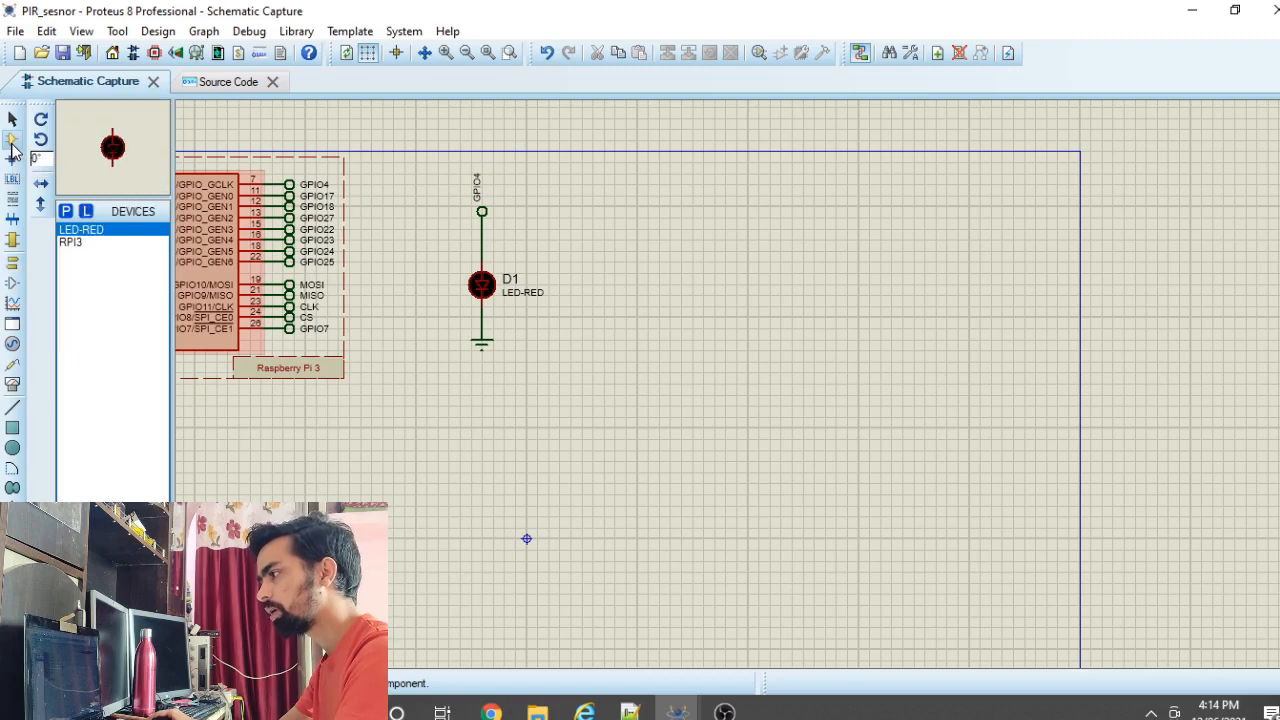
pyautogui.click(65, 211)
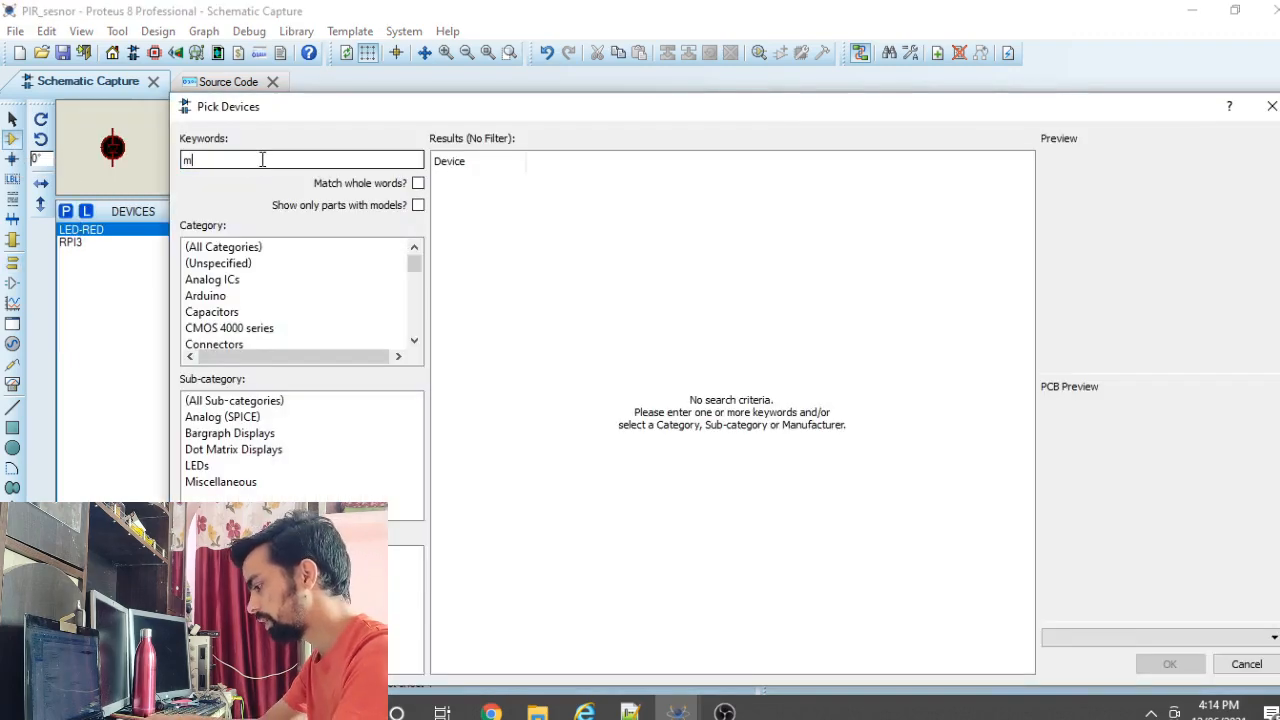
pyautogui.write('l2')
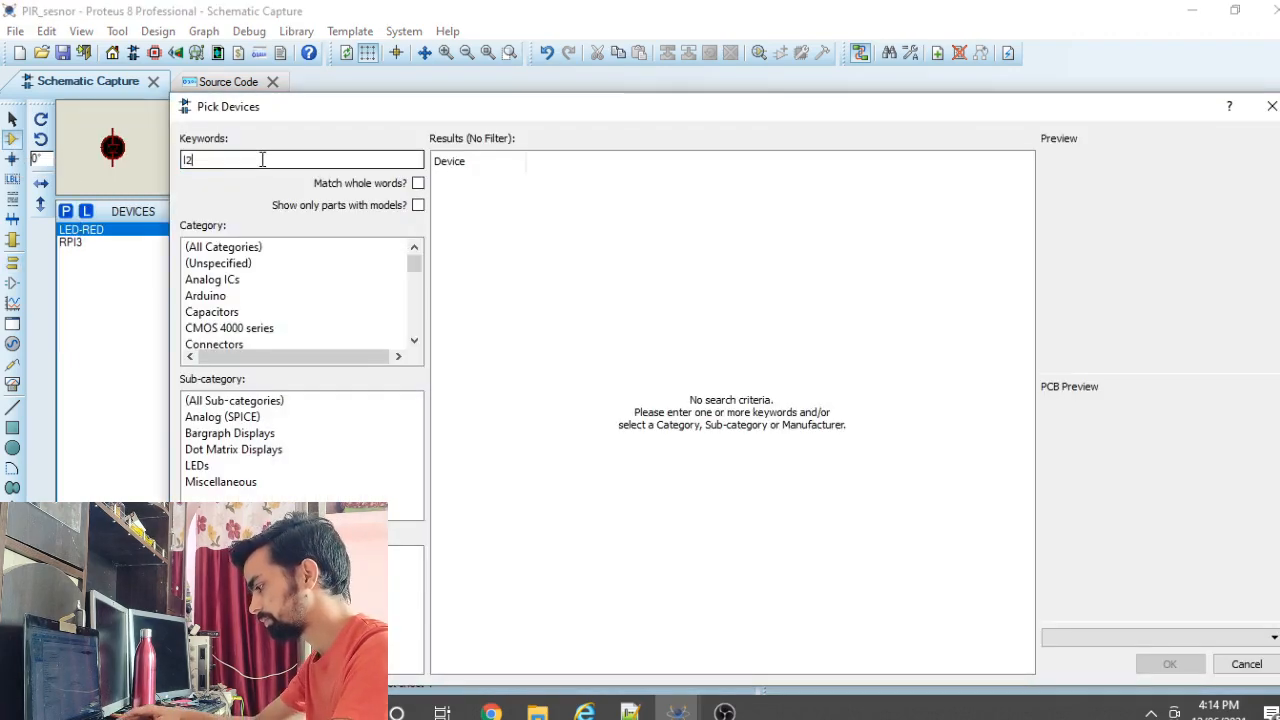
pyautogui.write('93d')
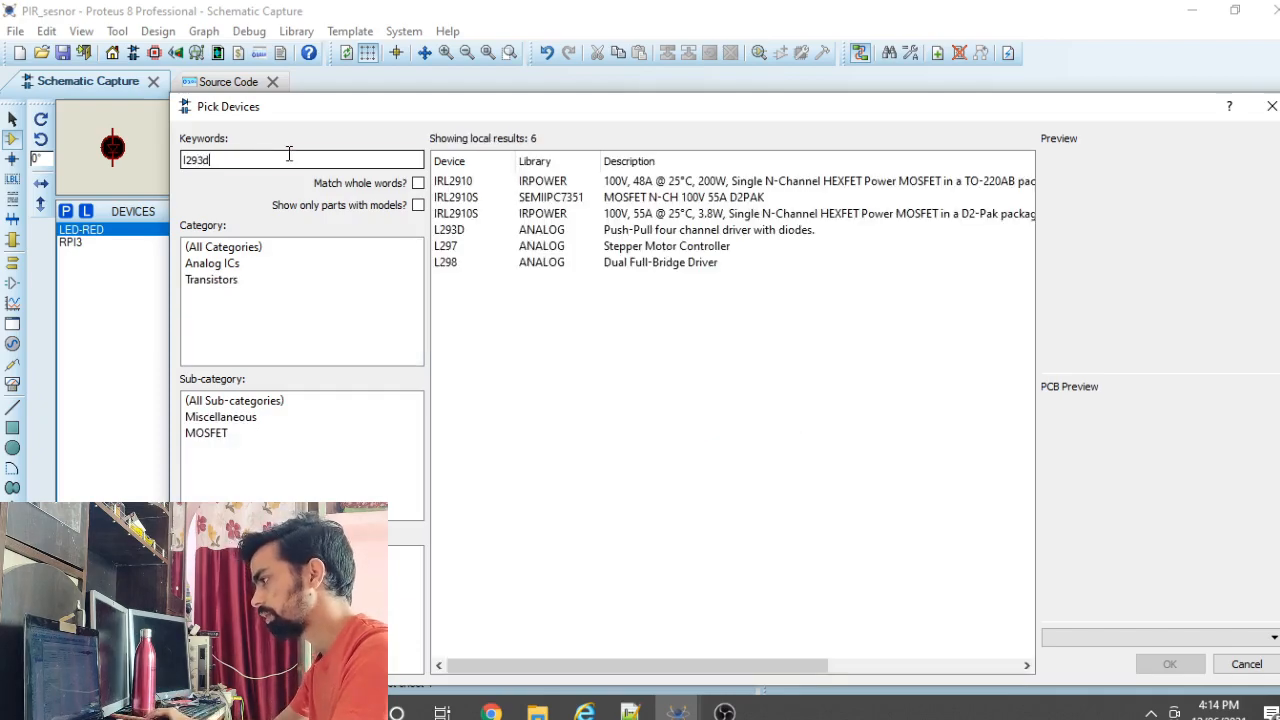
pyautogui.click(683, 183)
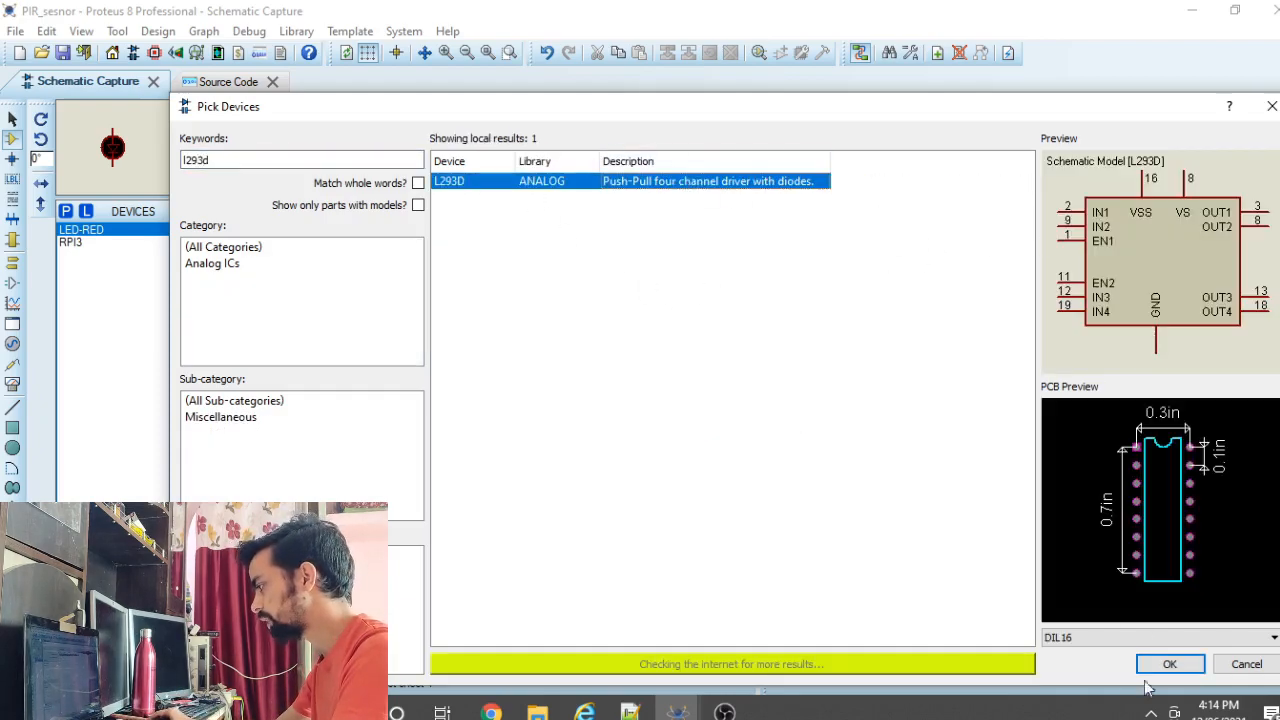
pyautogui.click(1170, 664)
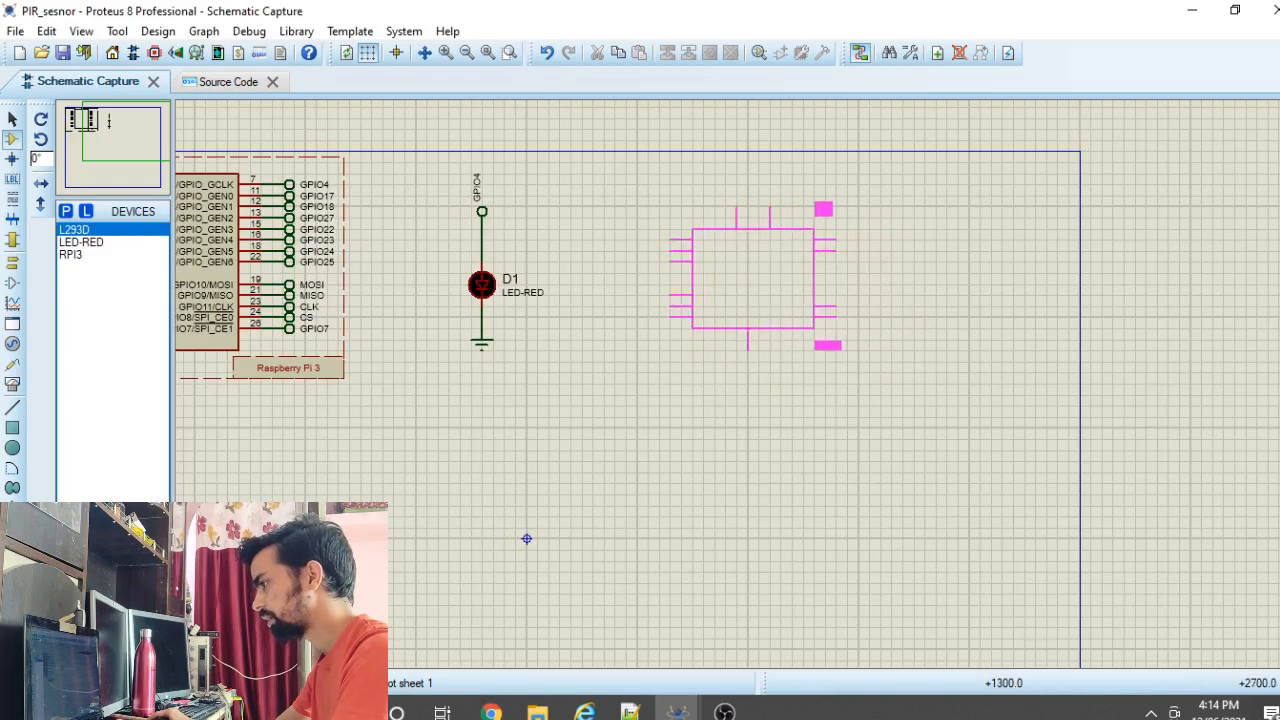
pyautogui.click(741, 262)
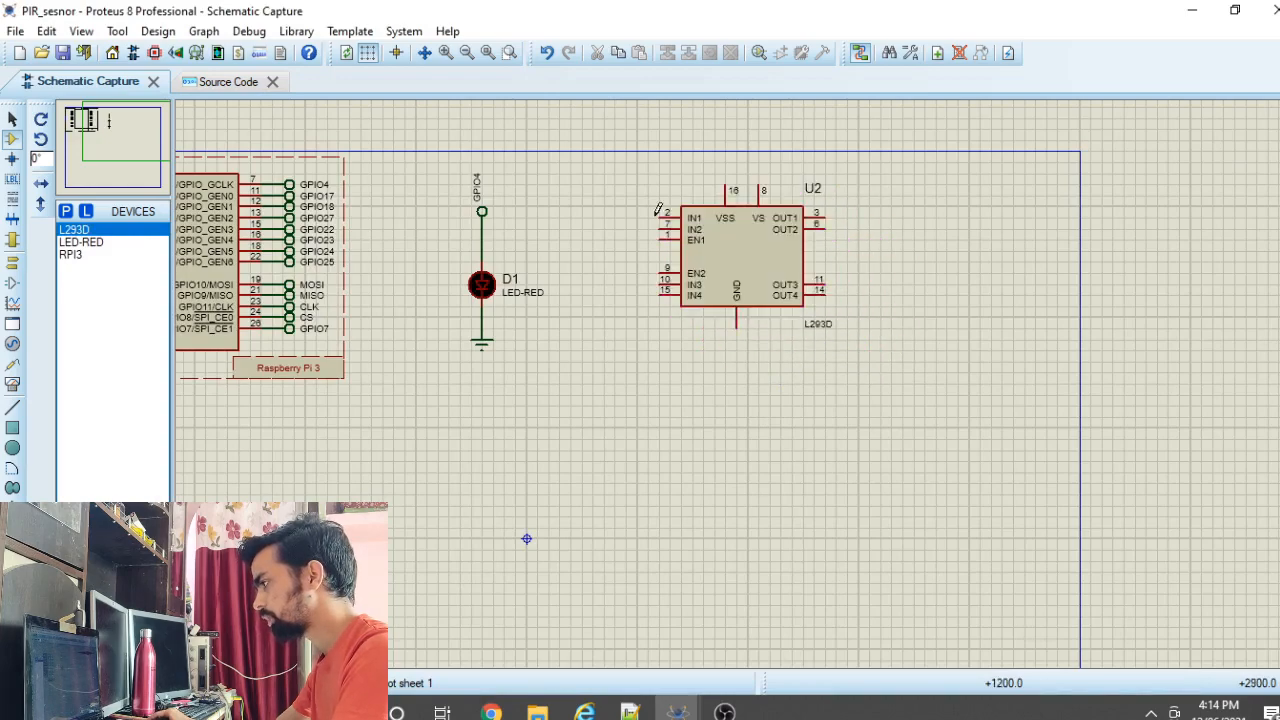
# Step: Add a DC generator above the L293D, wire it to the VSS and VS pins, and raise its voltage
pyautogui.click(13, 344)
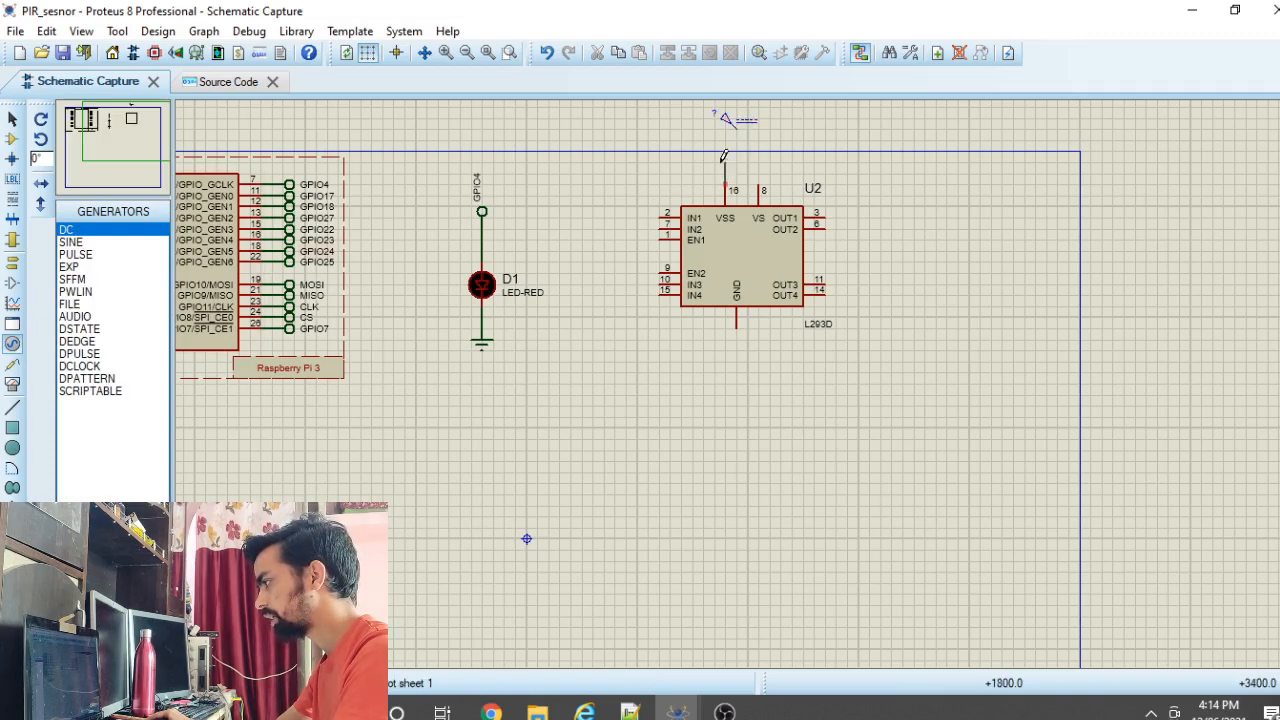
pyautogui.click(736, 129)
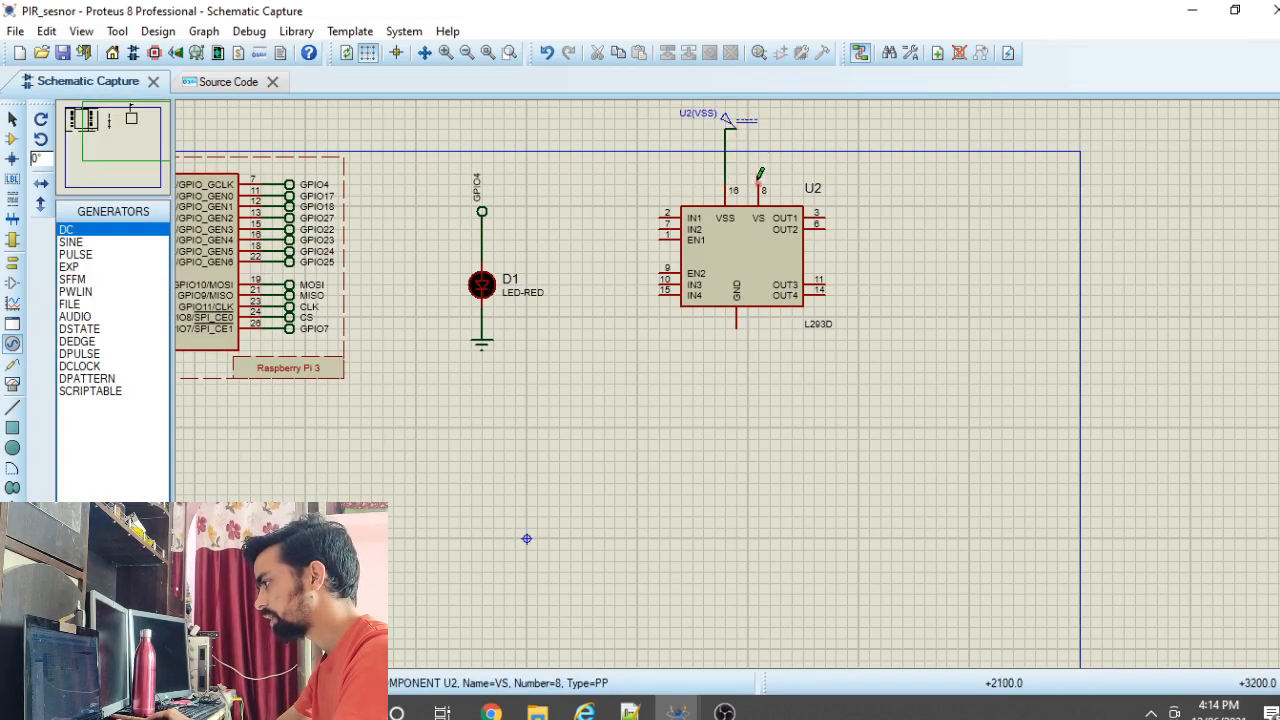
pyautogui.click(758, 178)
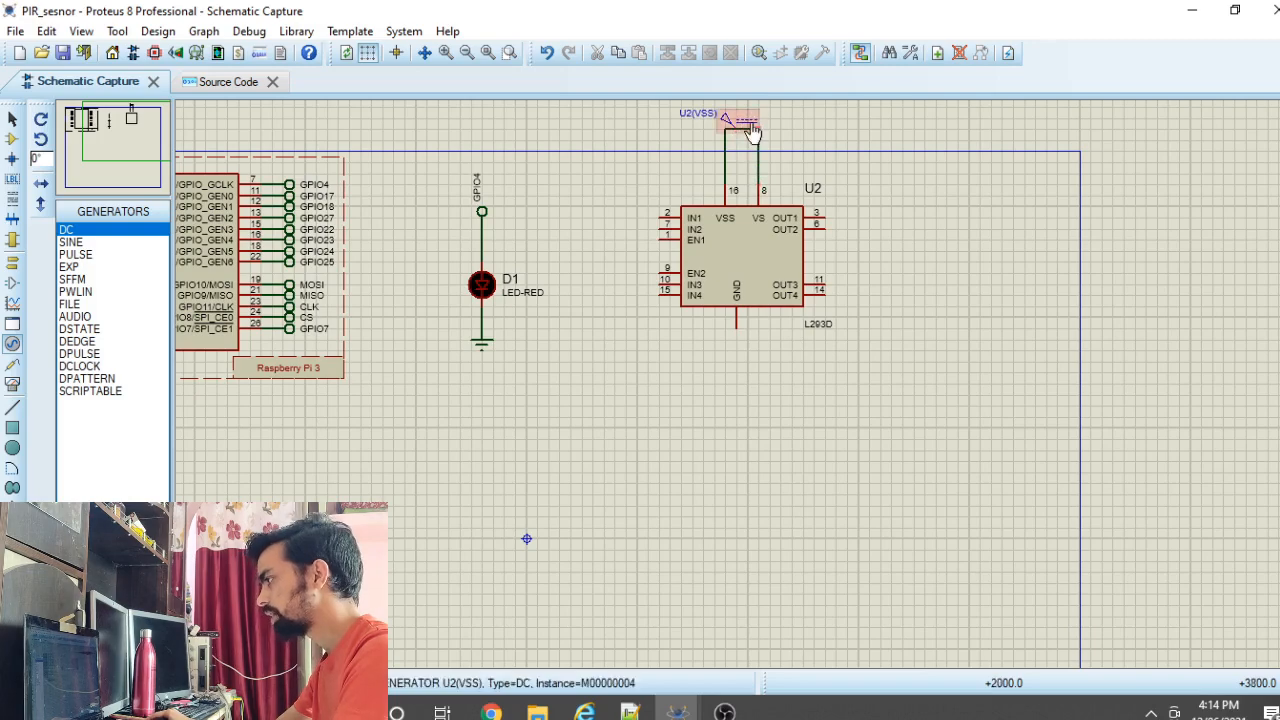
pyautogui.doubleClick(737, 121)
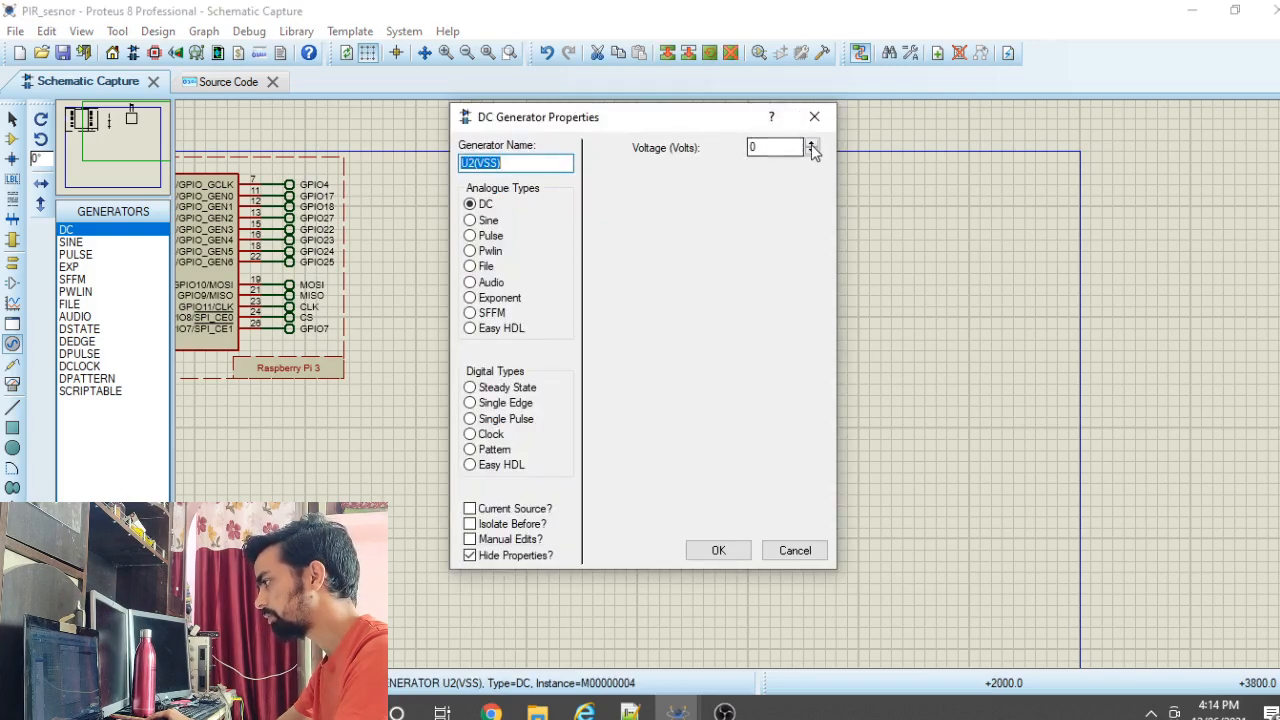
pyautogui.click(812, 146)
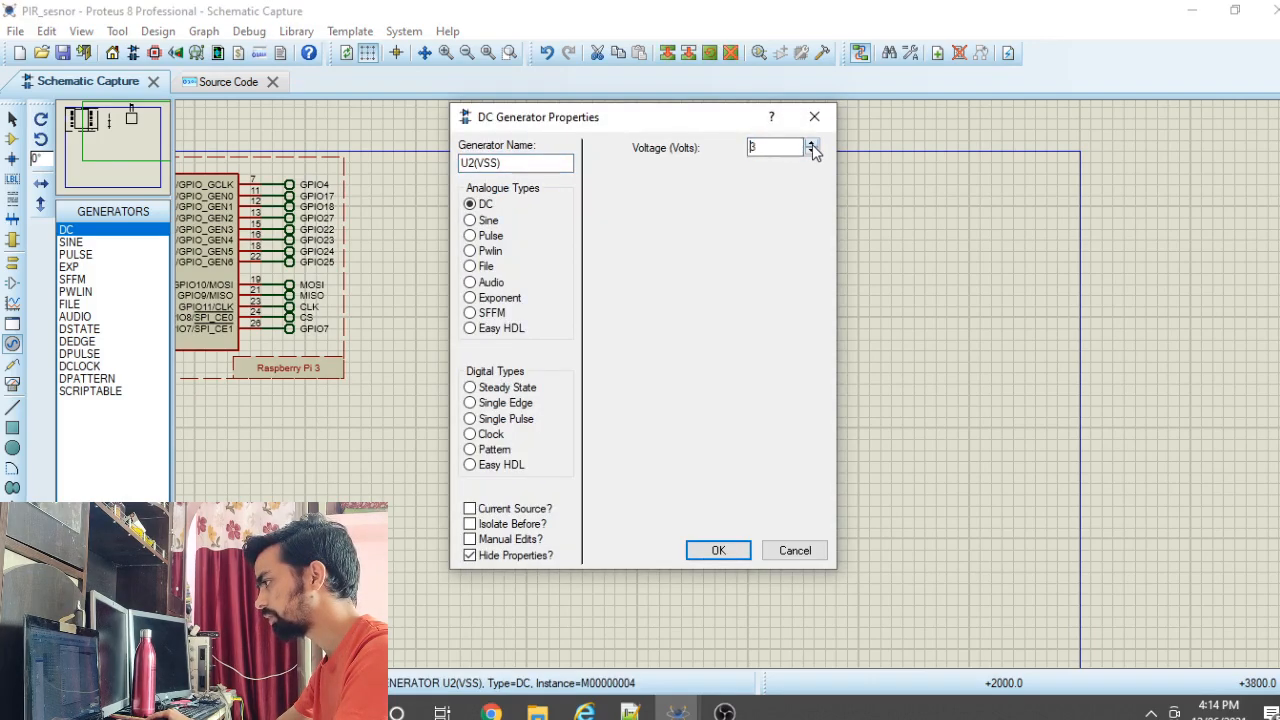
pyautogui.click(710, 553)
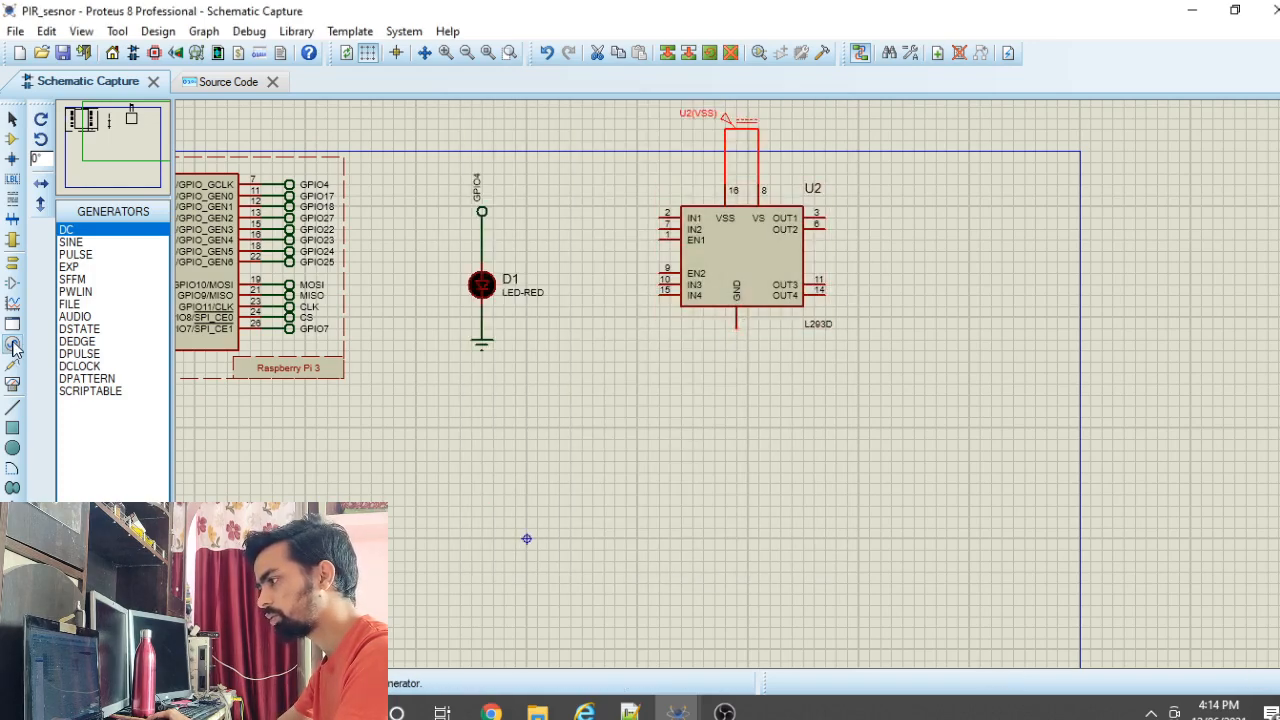
# Step: Wire a GROUND terminal to the L293D's GND pin and connect EN1 to the VSS supply wire
pyautogui.click(13, 262)
pyautogui.click(95, 292)
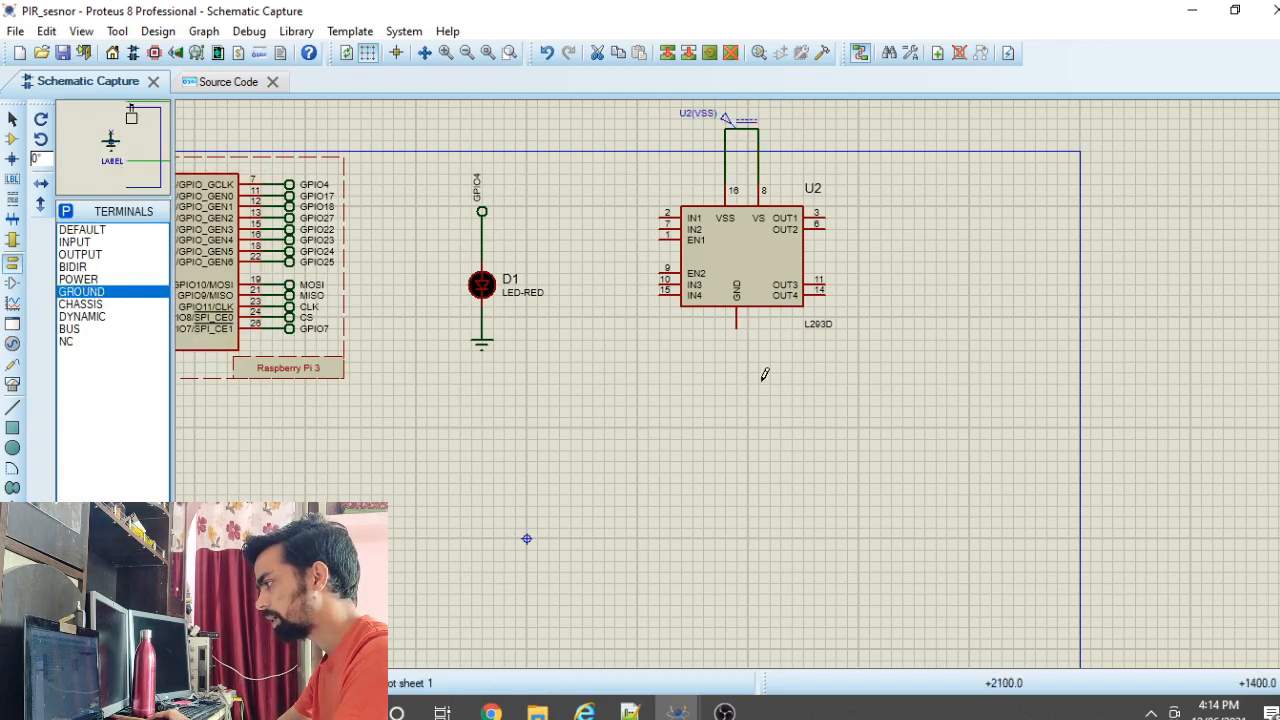
pyautogui.click(736, 361)
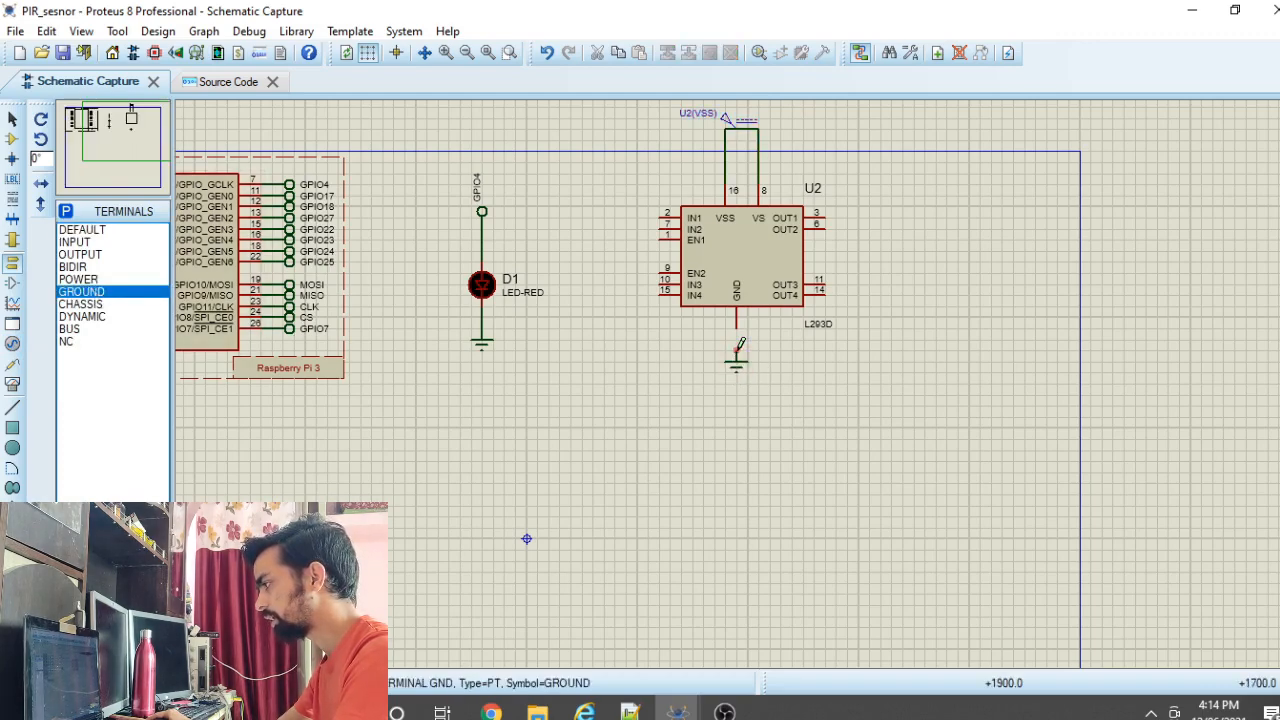
pyautogui.click(736, 350)
pyautogui.click(737, 324)
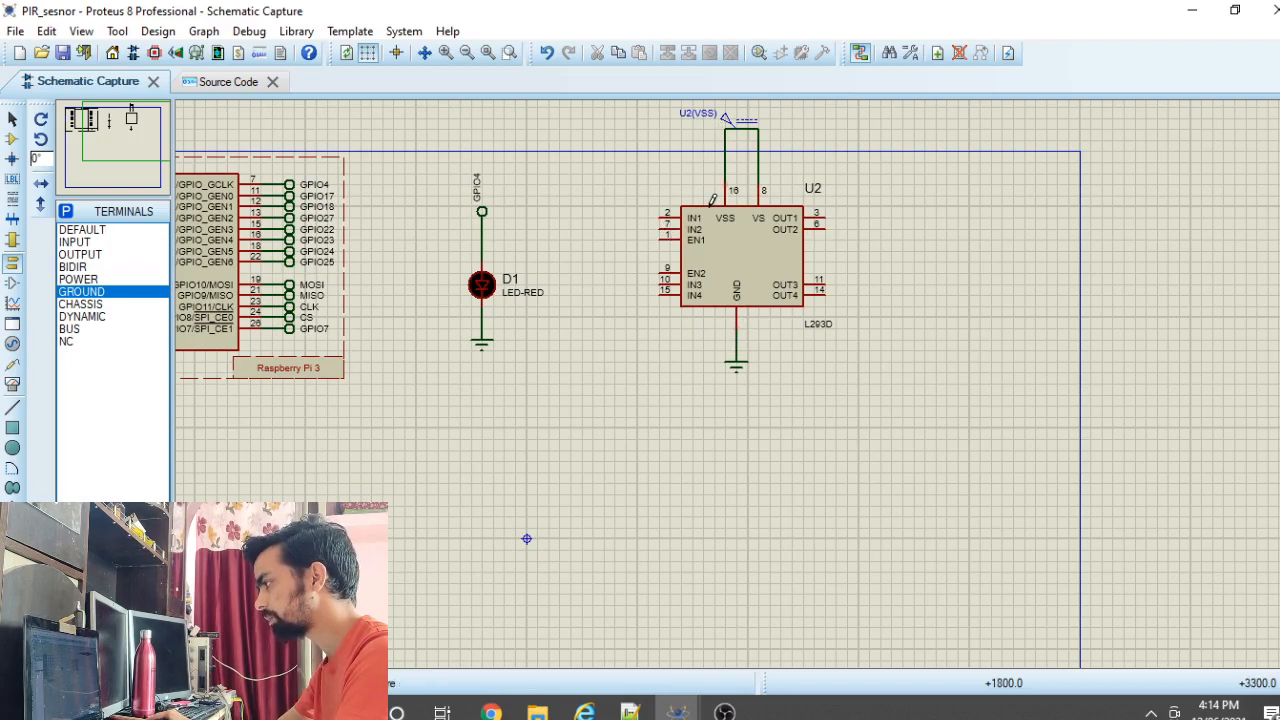
pyautogui.click(661, 238)
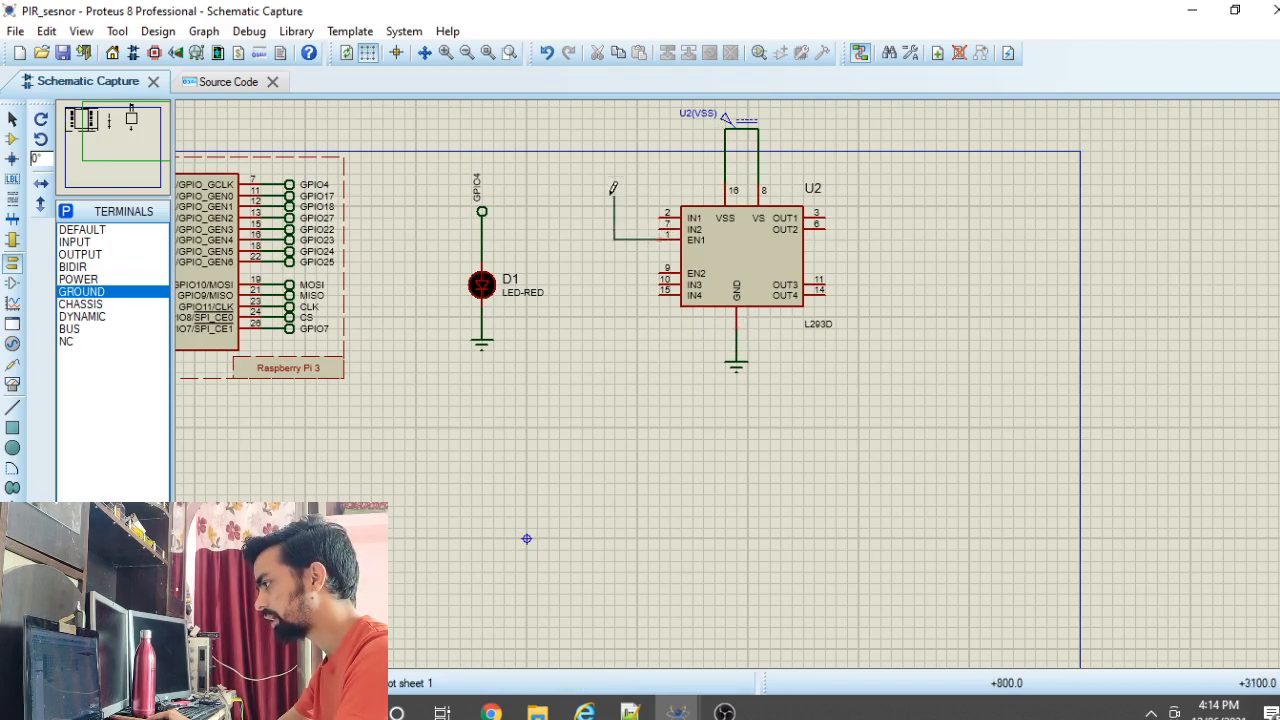
pyautogui.click(727, 161)
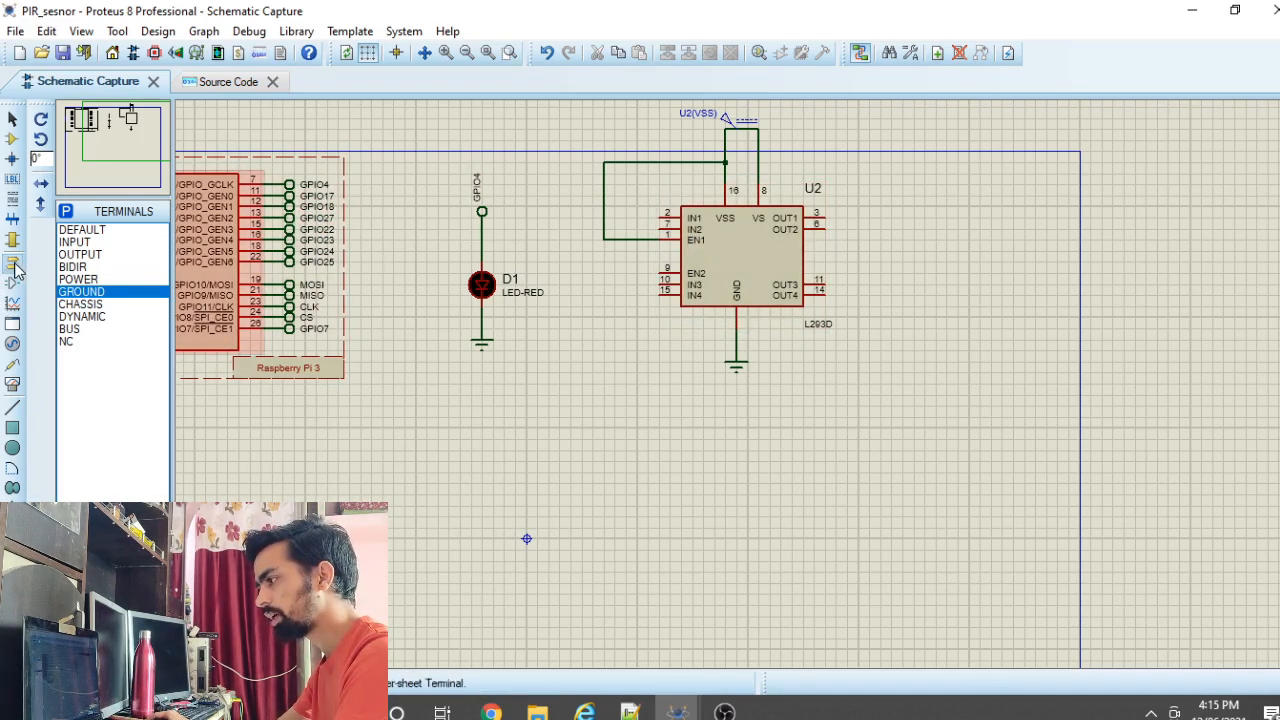
# Step: Add DEFAULT terminals wired to the L293D's IN1 and IN2 pins and label the IN1 terminal GPIo17
pyautogui.click(94, 230)
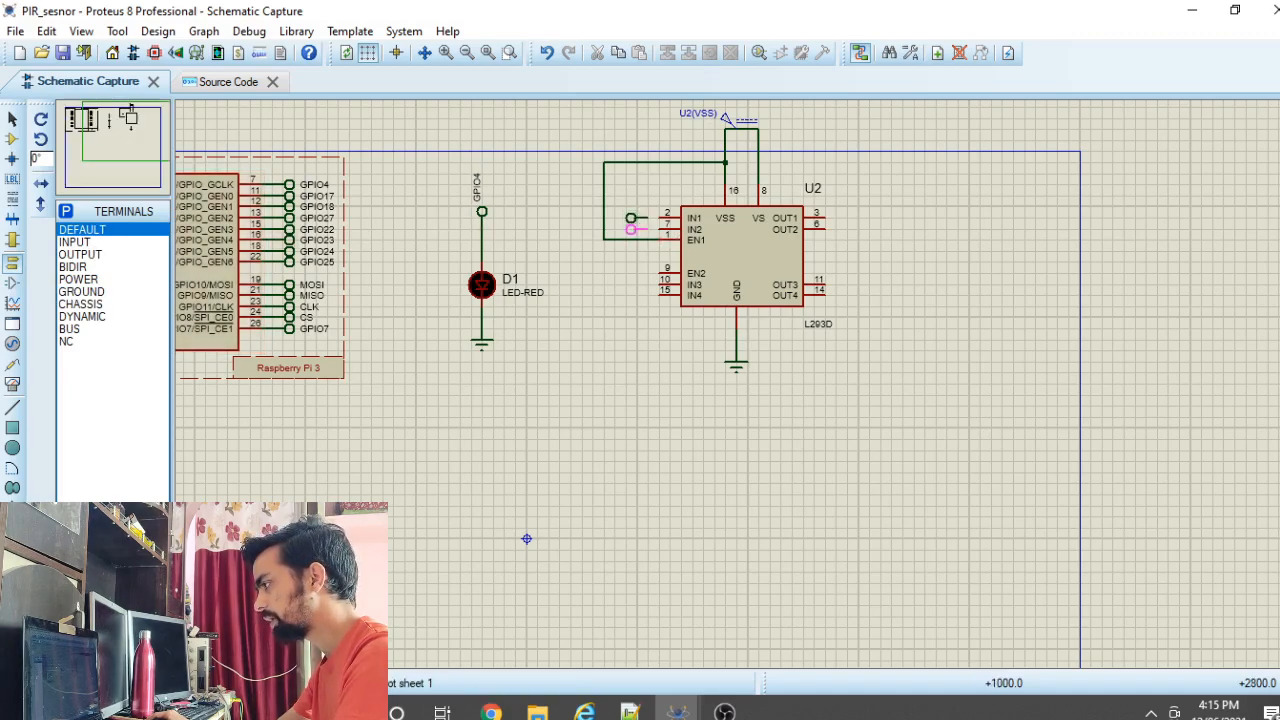
pyautogui.click(631, 229)
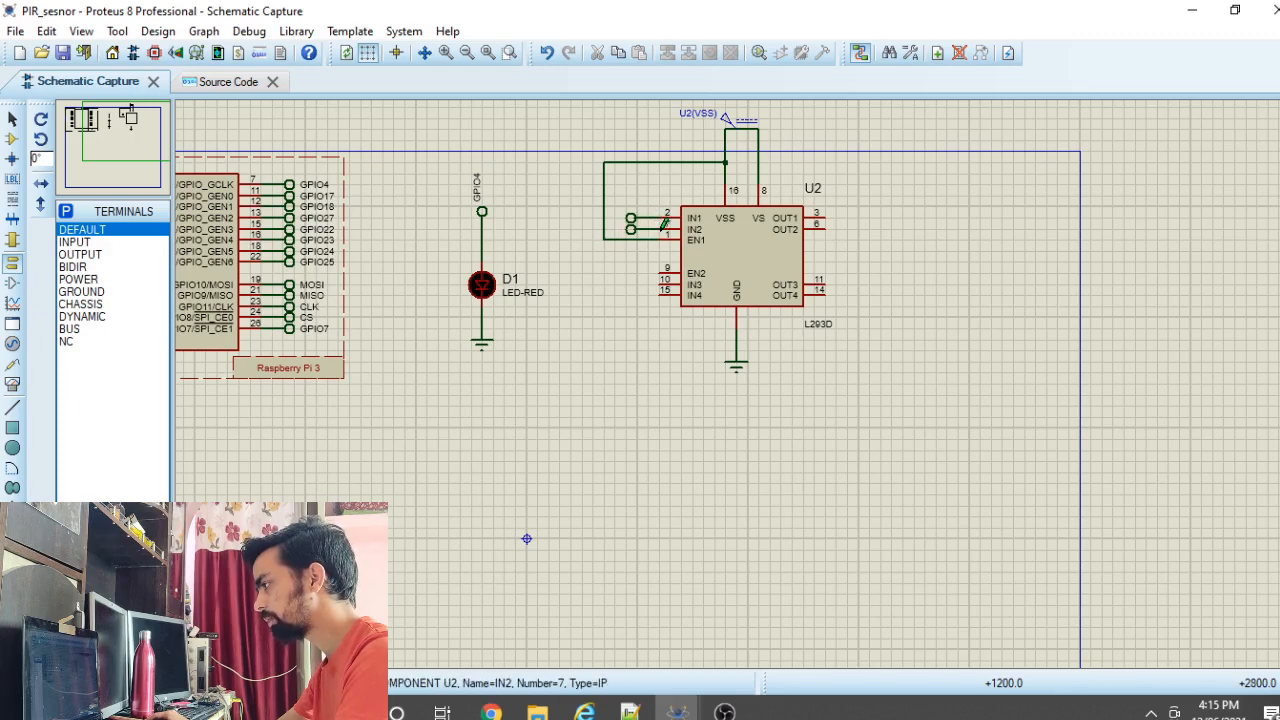
pyautogui.click(631, 221)
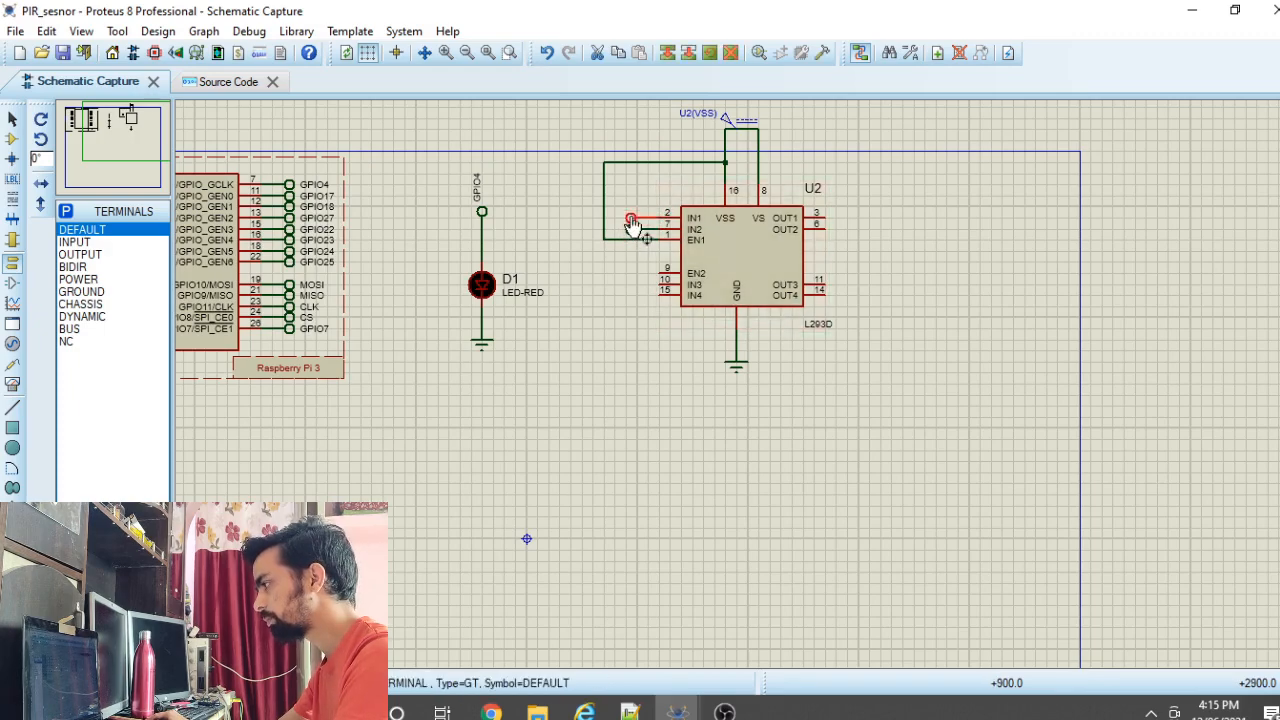
pyautogui.click(631, 222)
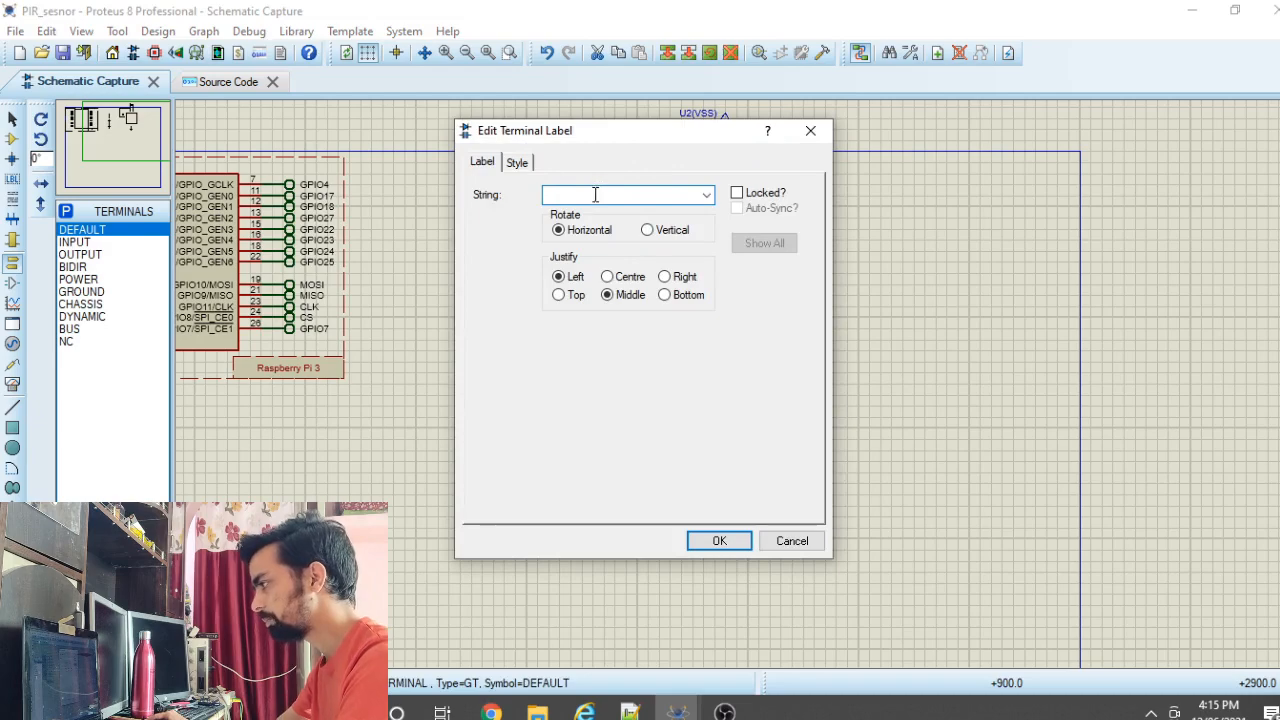
pyautogui.write('GPIo17')
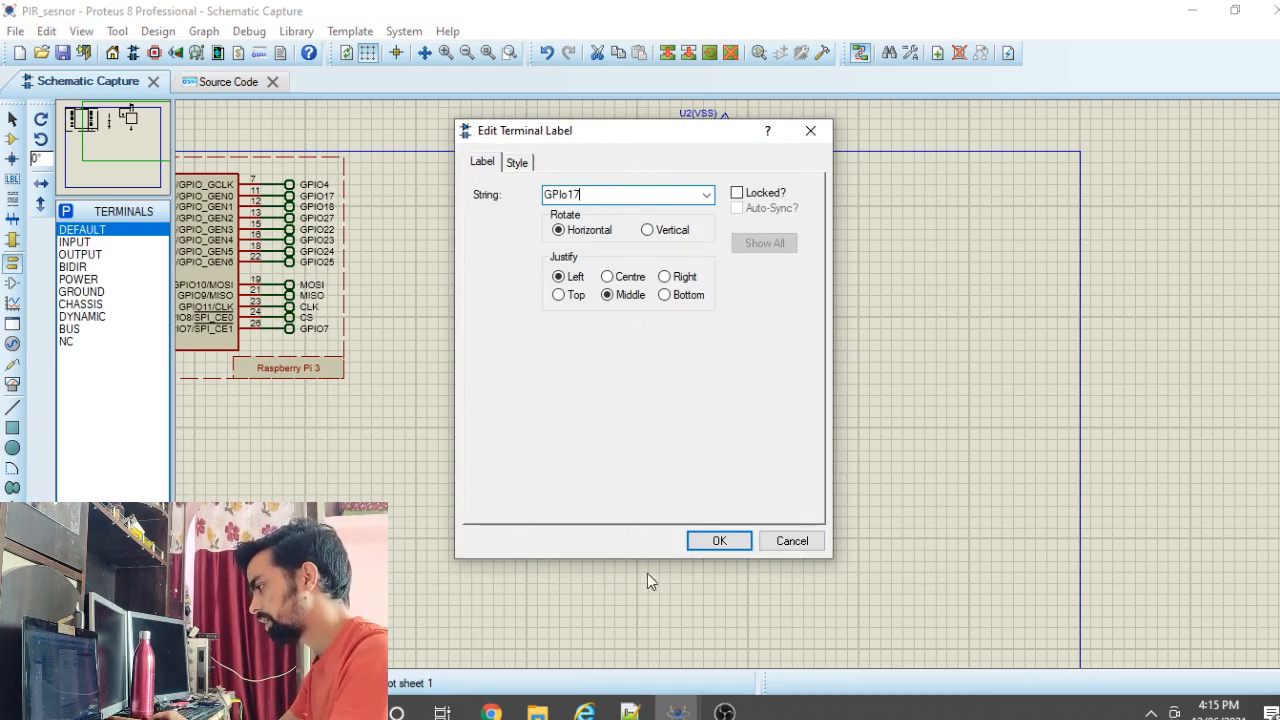
pyautogui.click(720, 542)
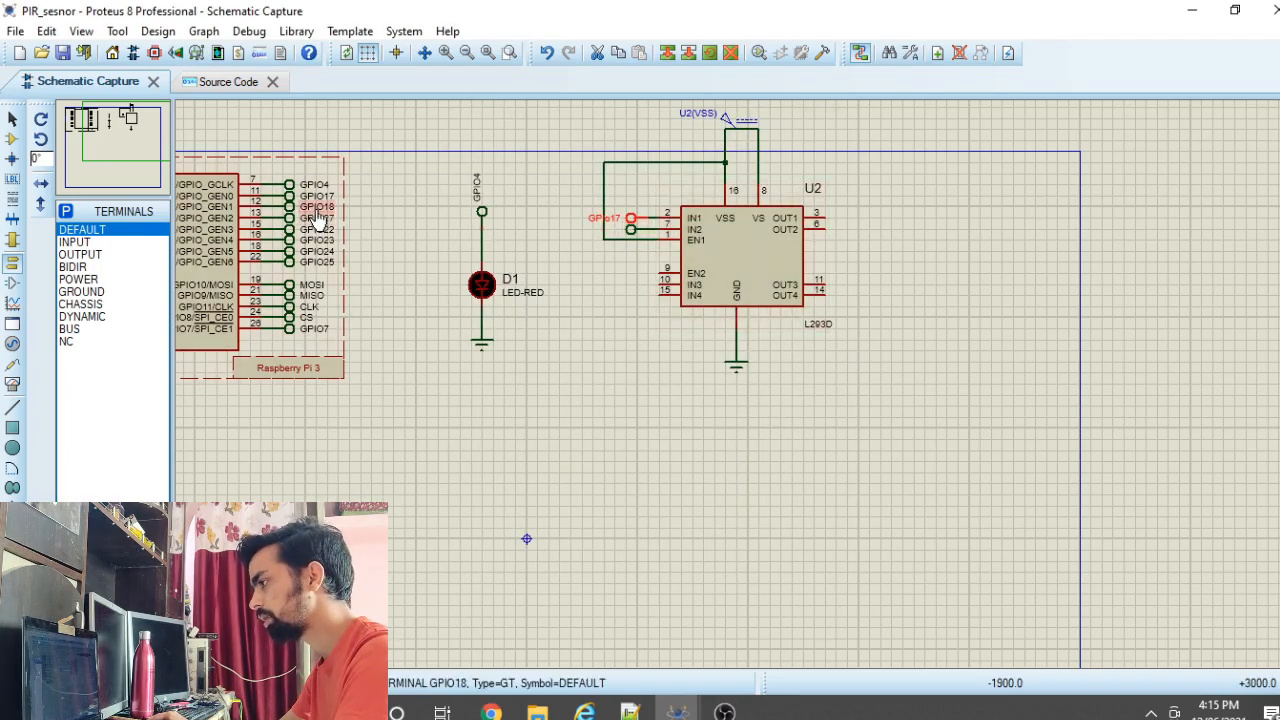
# Step: Label the terminal on the L293D's IN2 pin as GPIO18
pyautogui.doubleClick(629, 230)
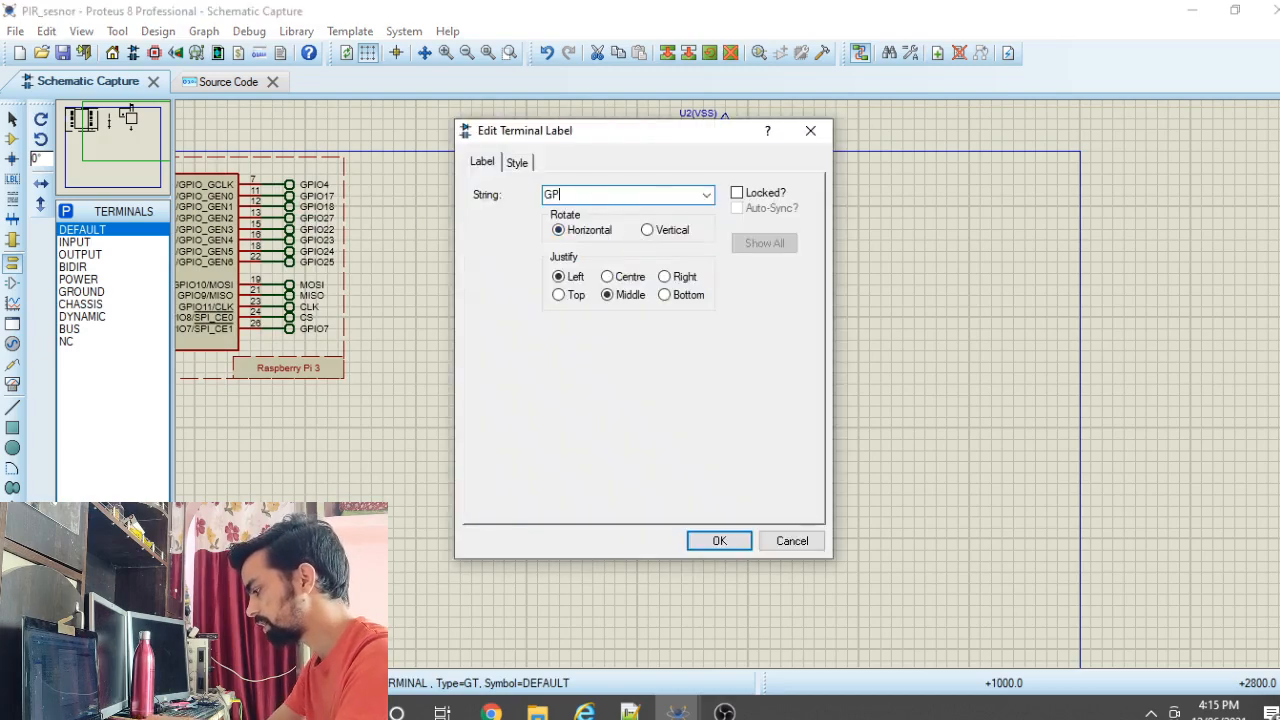
pyautogui.write('GPIO1')
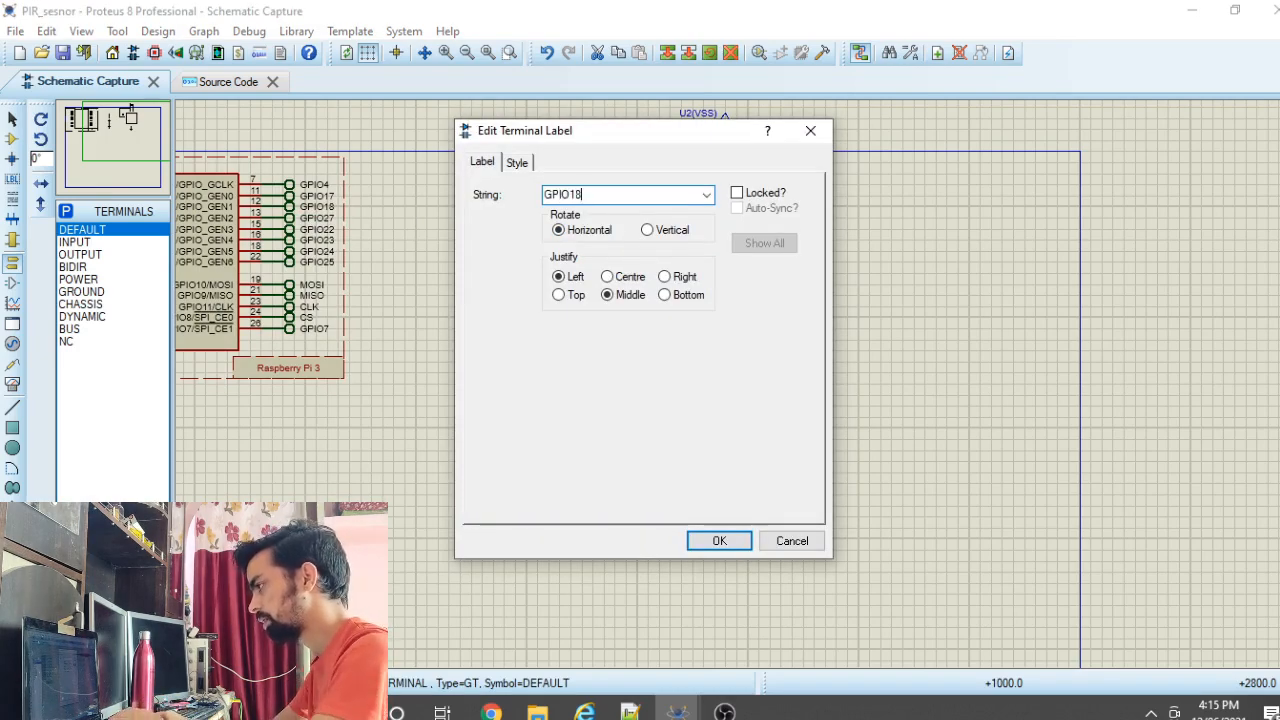
pyautogui.write('8')
pyautogui.click(705, 541)
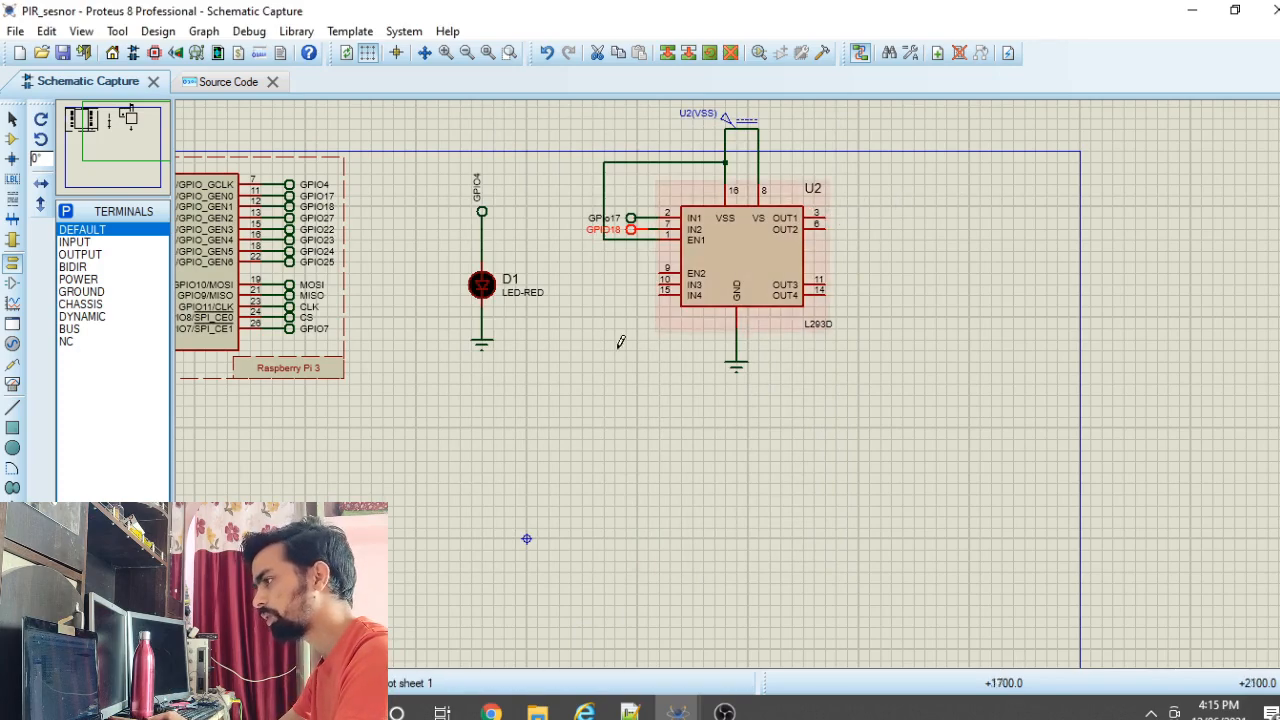
# Step: Search the device library for "dc motor" and place the MOTOR part from the ACTIVE library to the right of the L293D
pyautogui.click(12, 138)
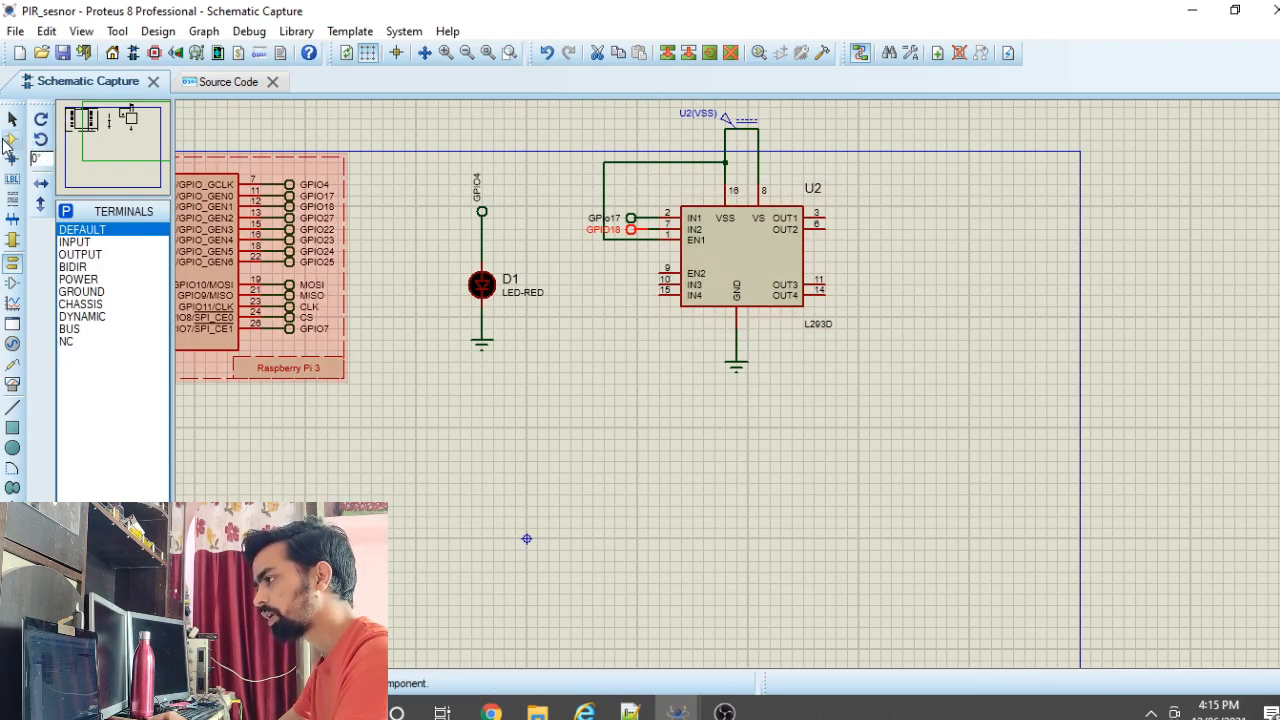
pyautogui.click(65, 211)
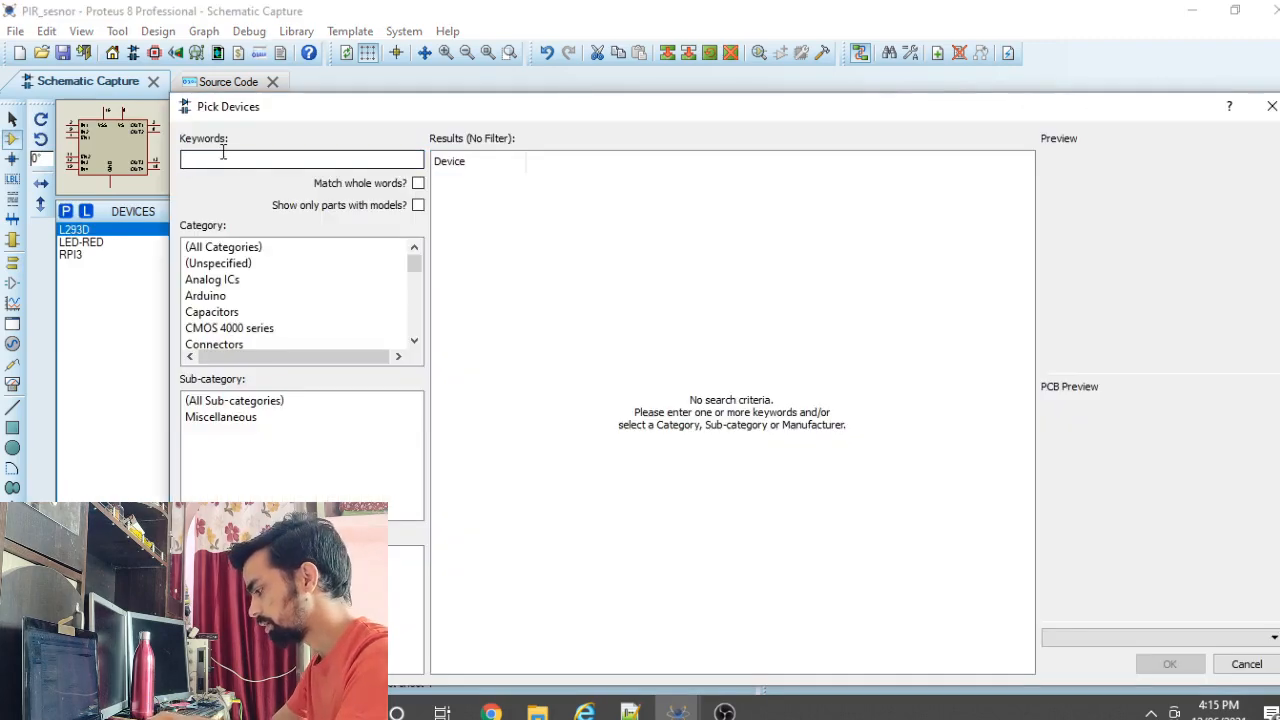
pyautogui.write('dc m')
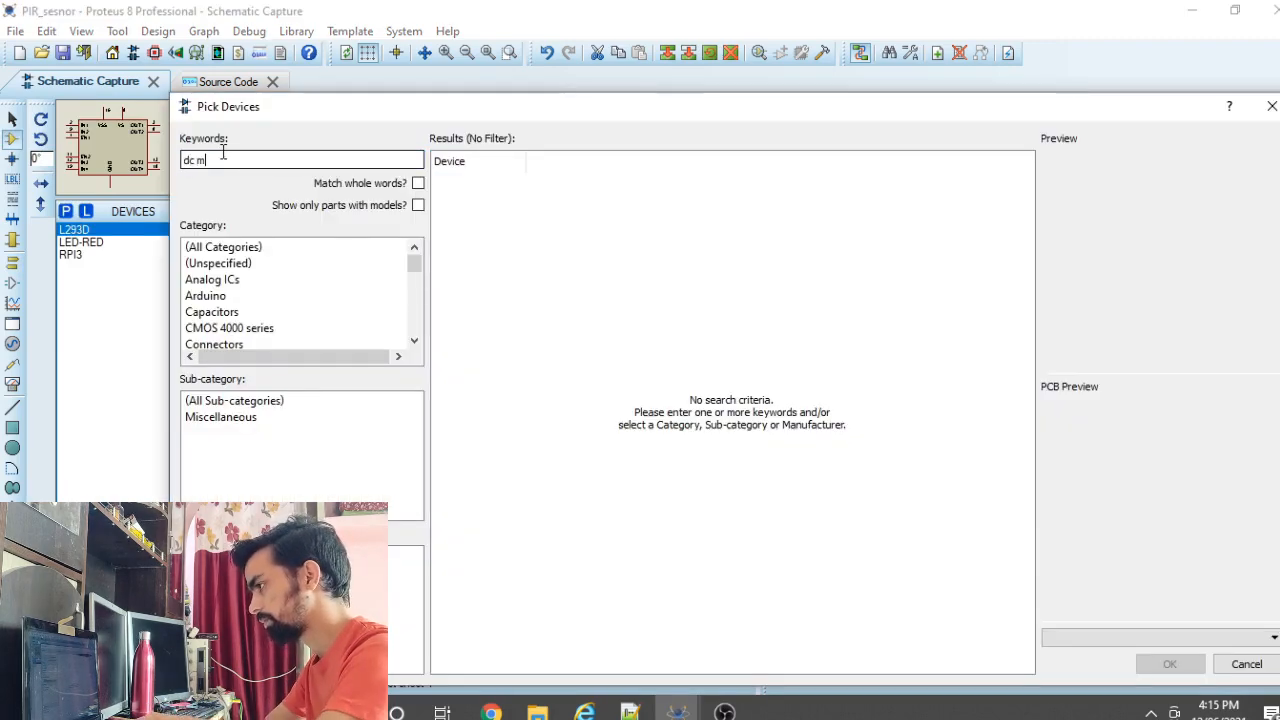
pyautogui.write('otor')
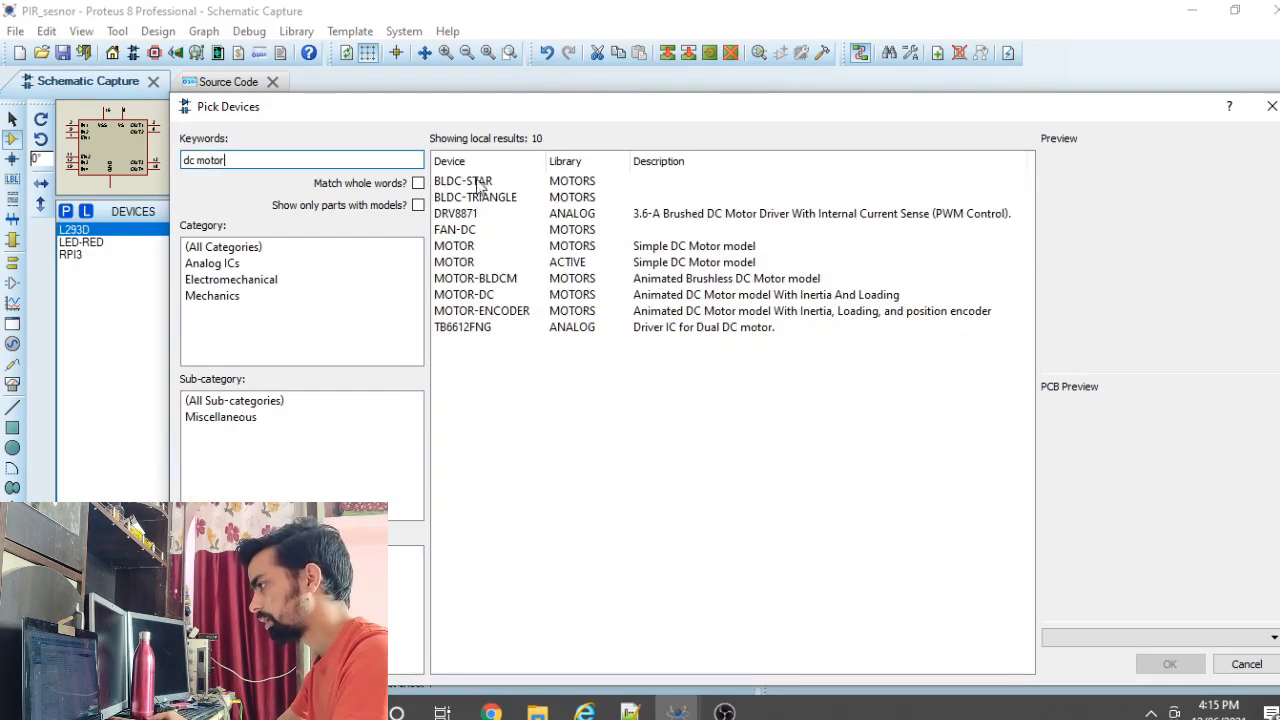
pyautogui.click(478, 265)
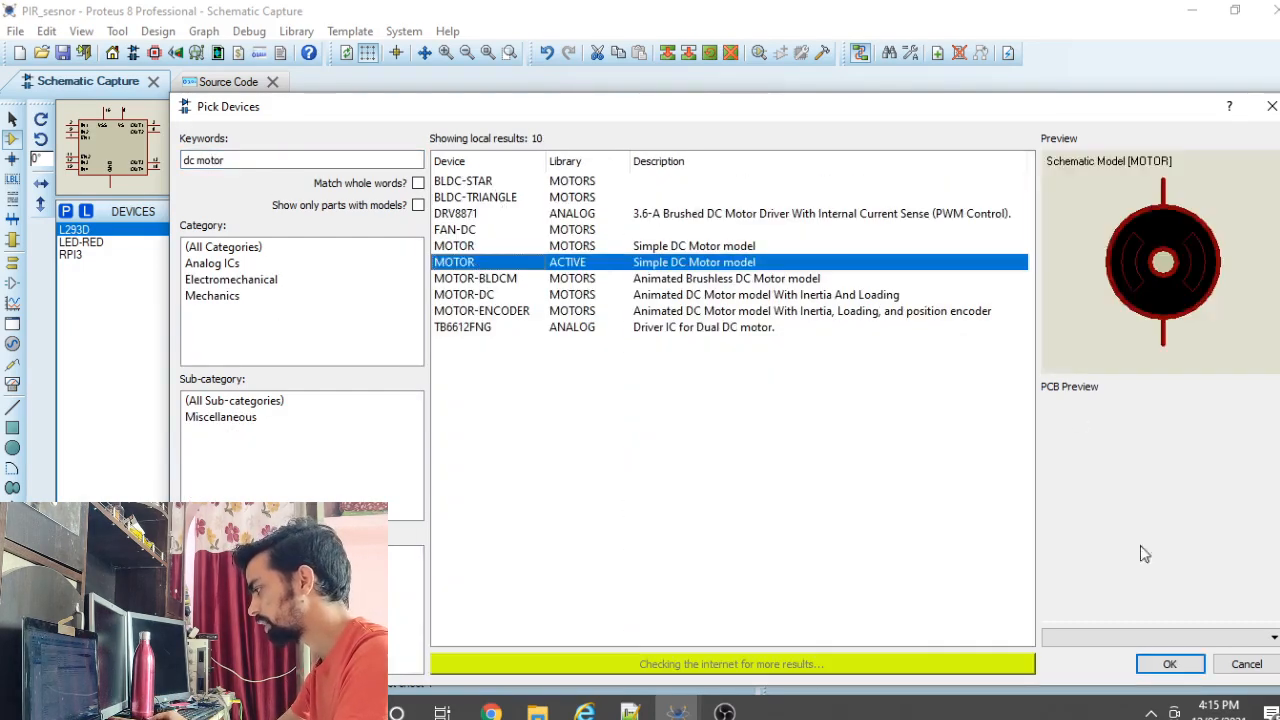
pyautogui.click(1169, 664)
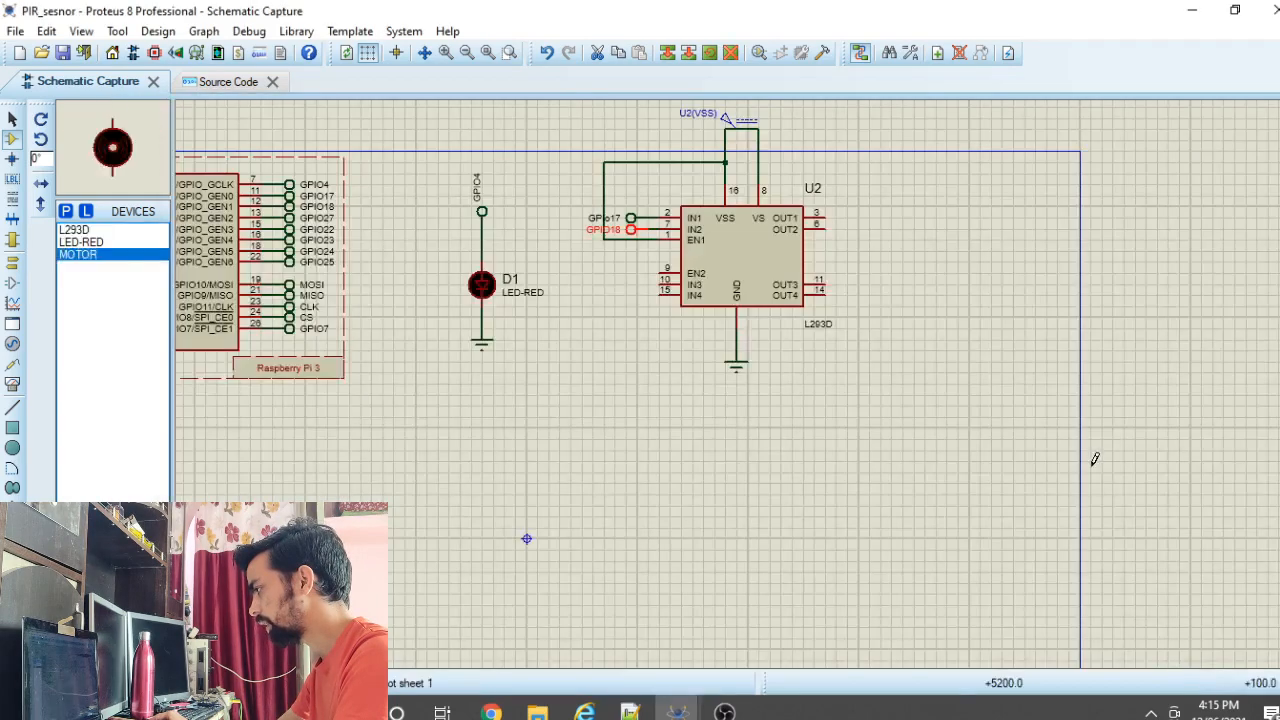
pyautogui.click(958, 262)
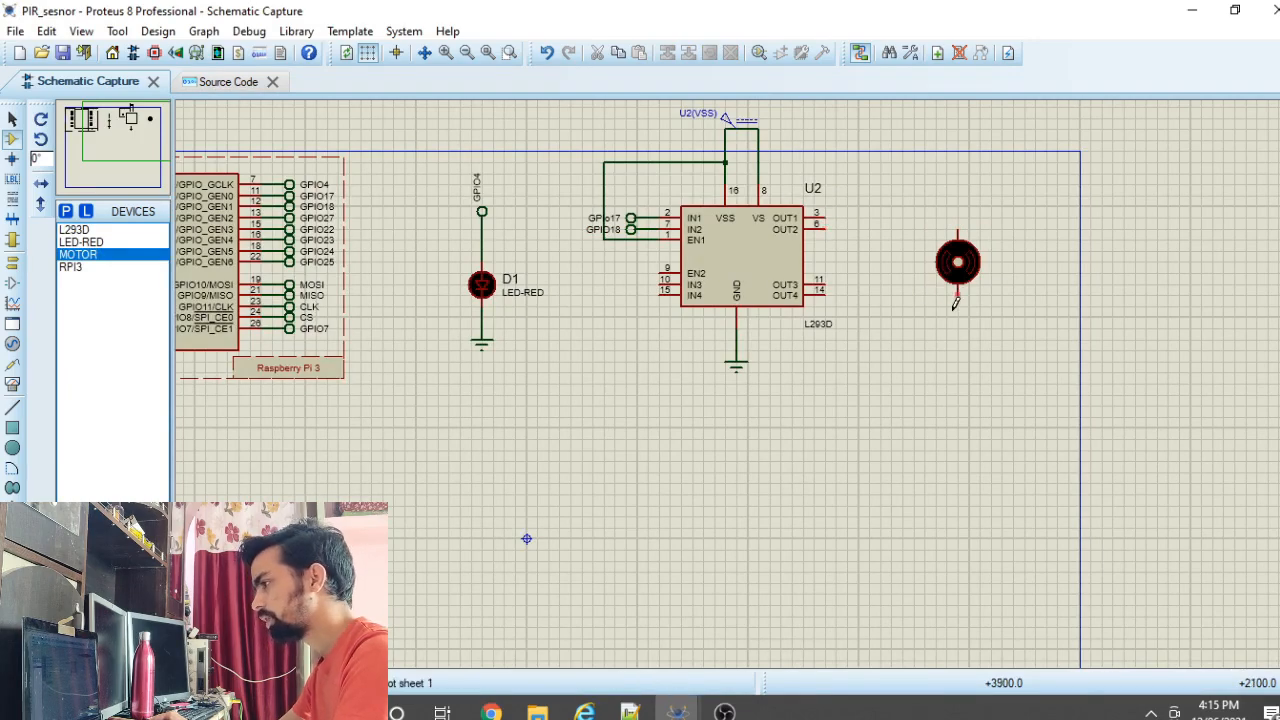
# Step: Add DEFAULT terminals above and below the motor, rotated to face its pins, and wire them to the motor
pyautogui.click(12, 262)
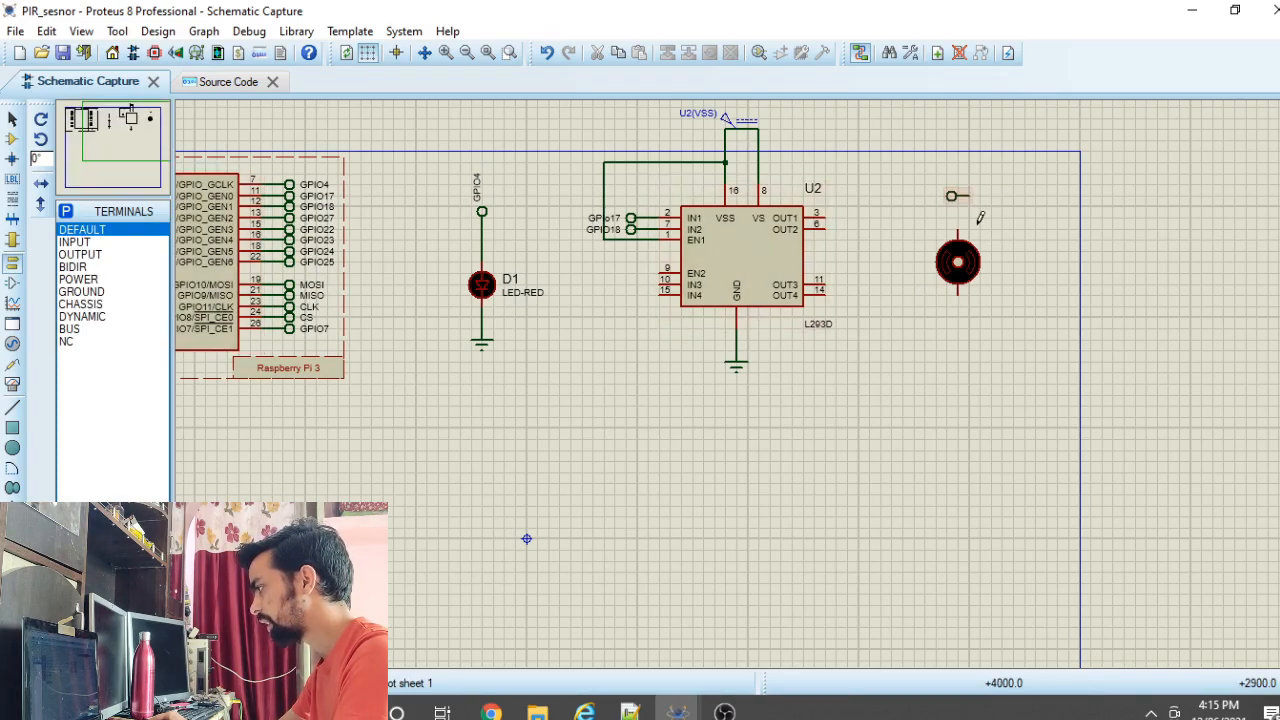
pyautogui.click(942, 328)
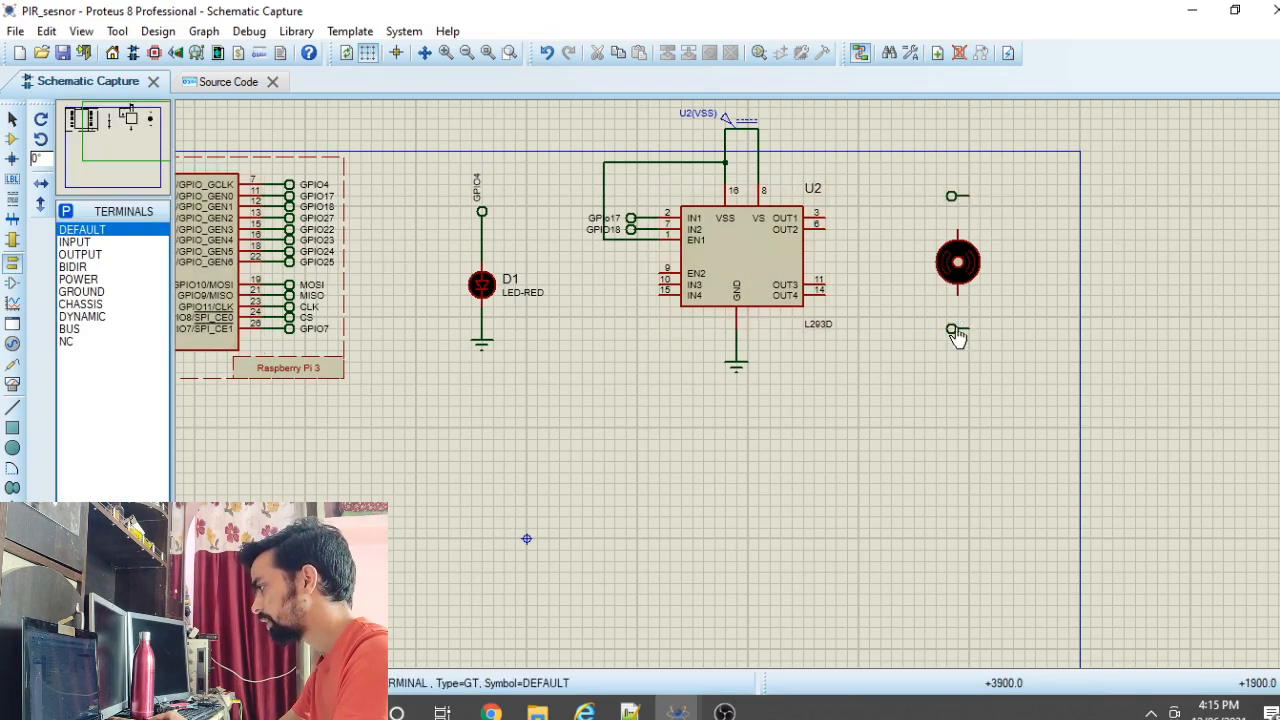
pyautogui.rightClick(955, 328)
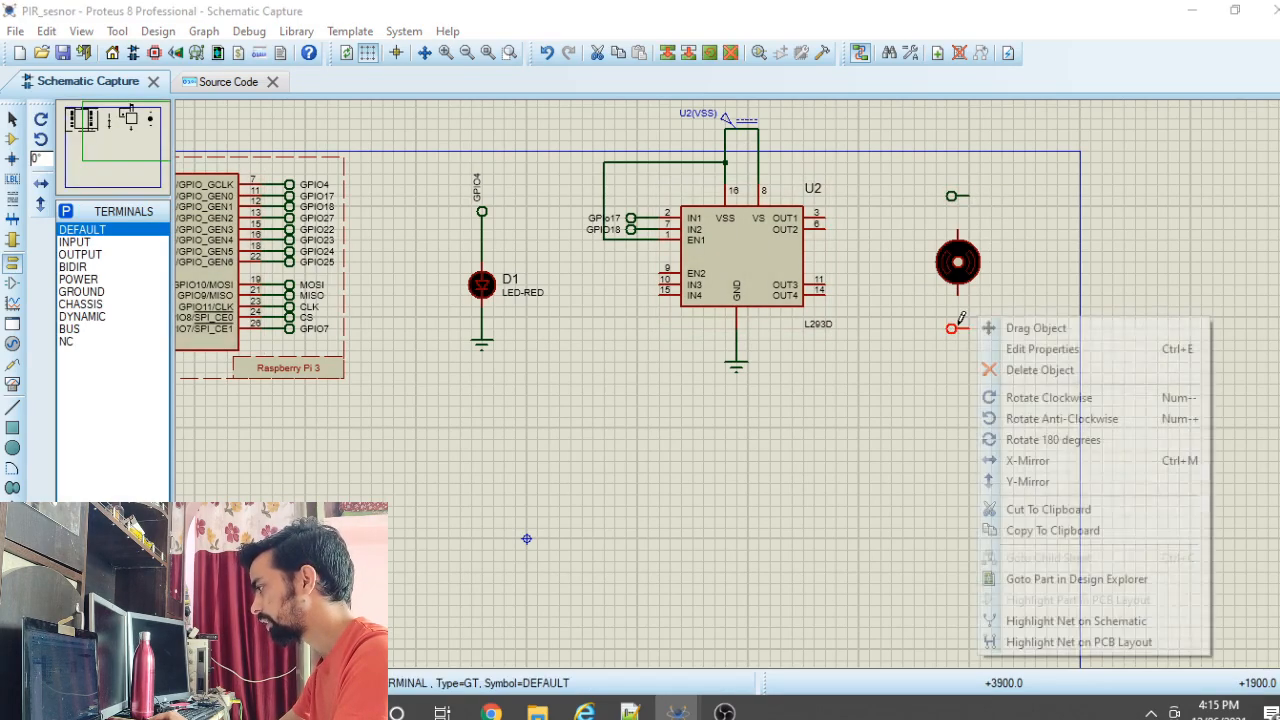
pyautogui.click(1047, 419)
pyautogui.click(955, 196)
pyautogui.rightClick(955, 196)
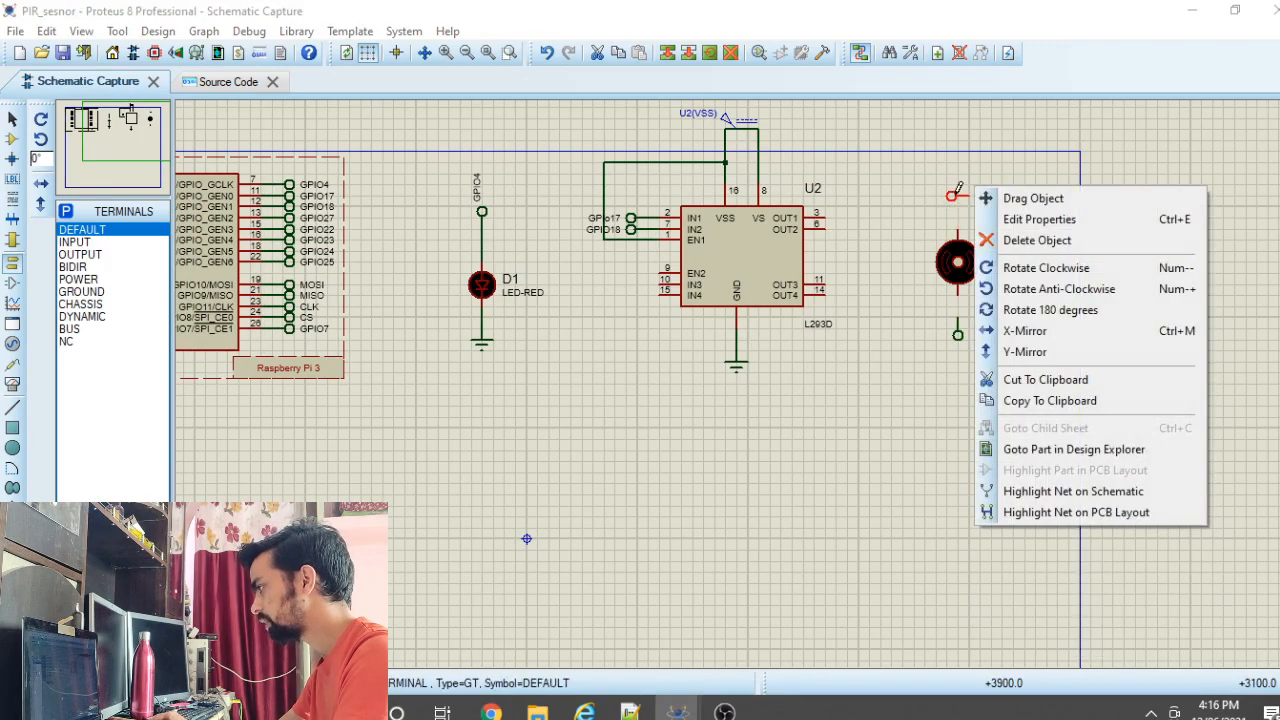
pyautogui.click(1078, 267)
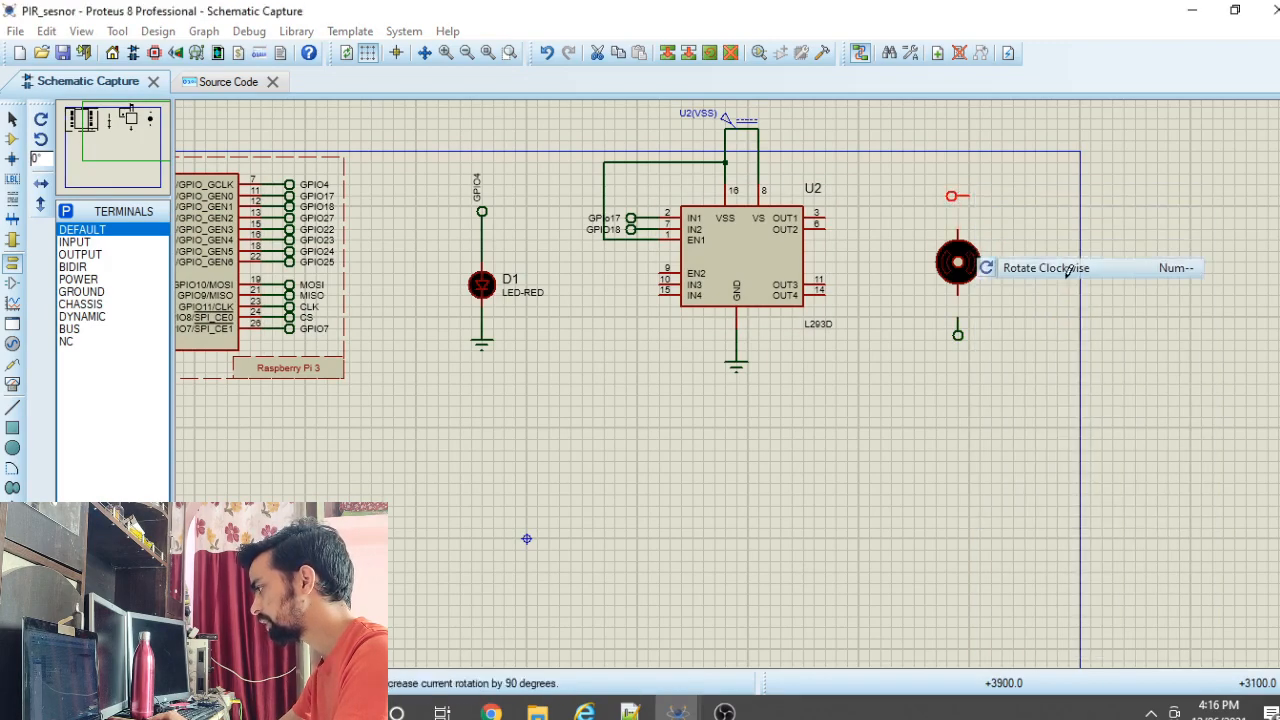
pyautogui.click(958, 191)
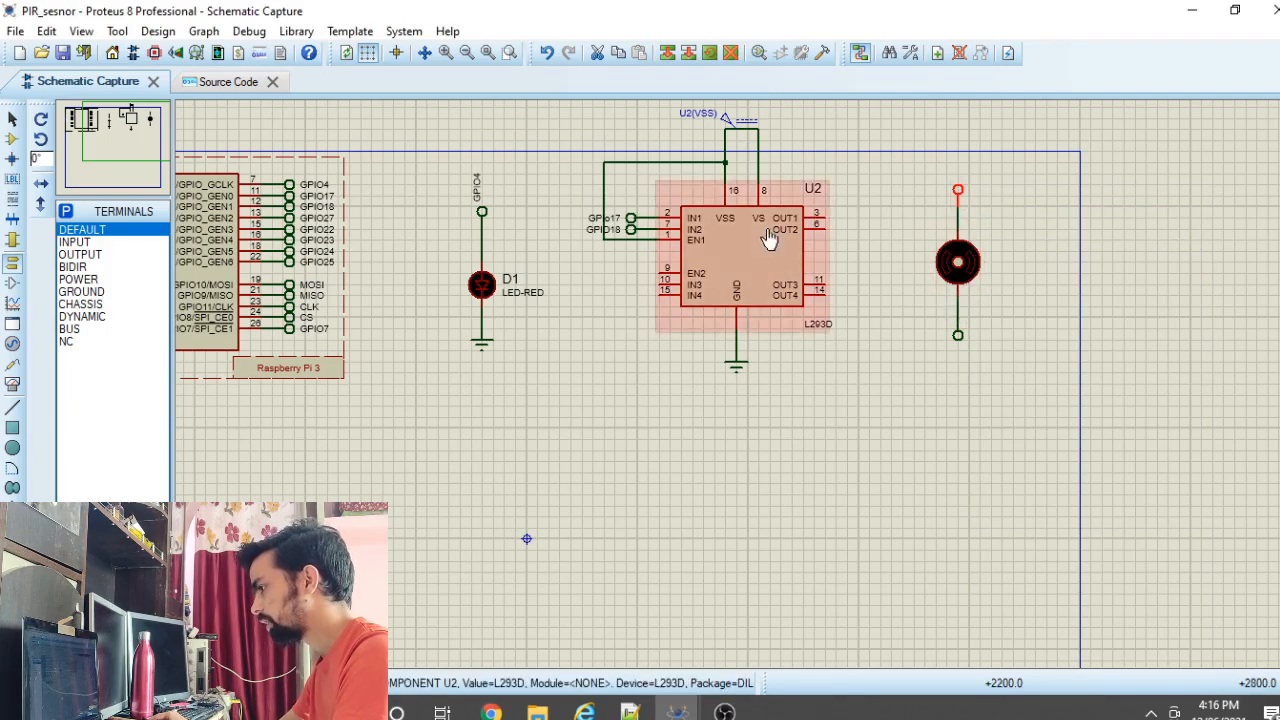
# Step: Add two DEFAULT terminals rotated 180 degrees and wire them to the L293D's OUT1 and OUT2 pins
pyautogui.click(12, 263)
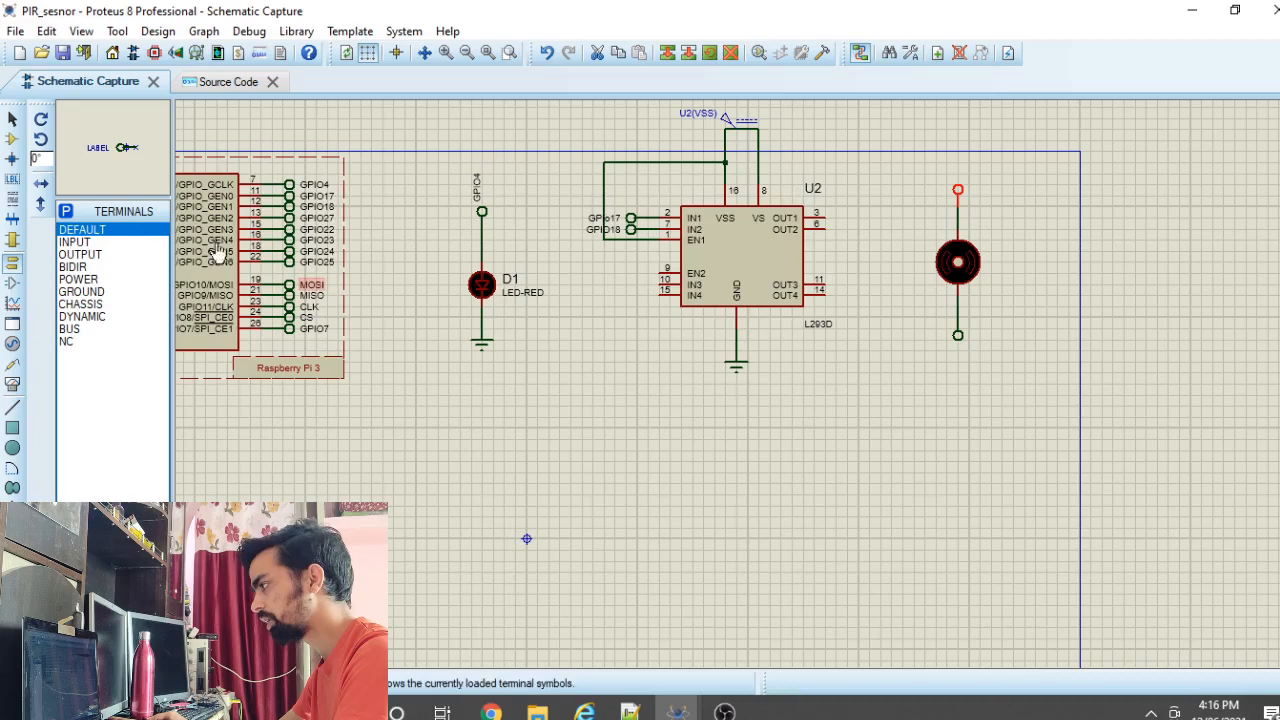
pyautogui.click(842, 218)
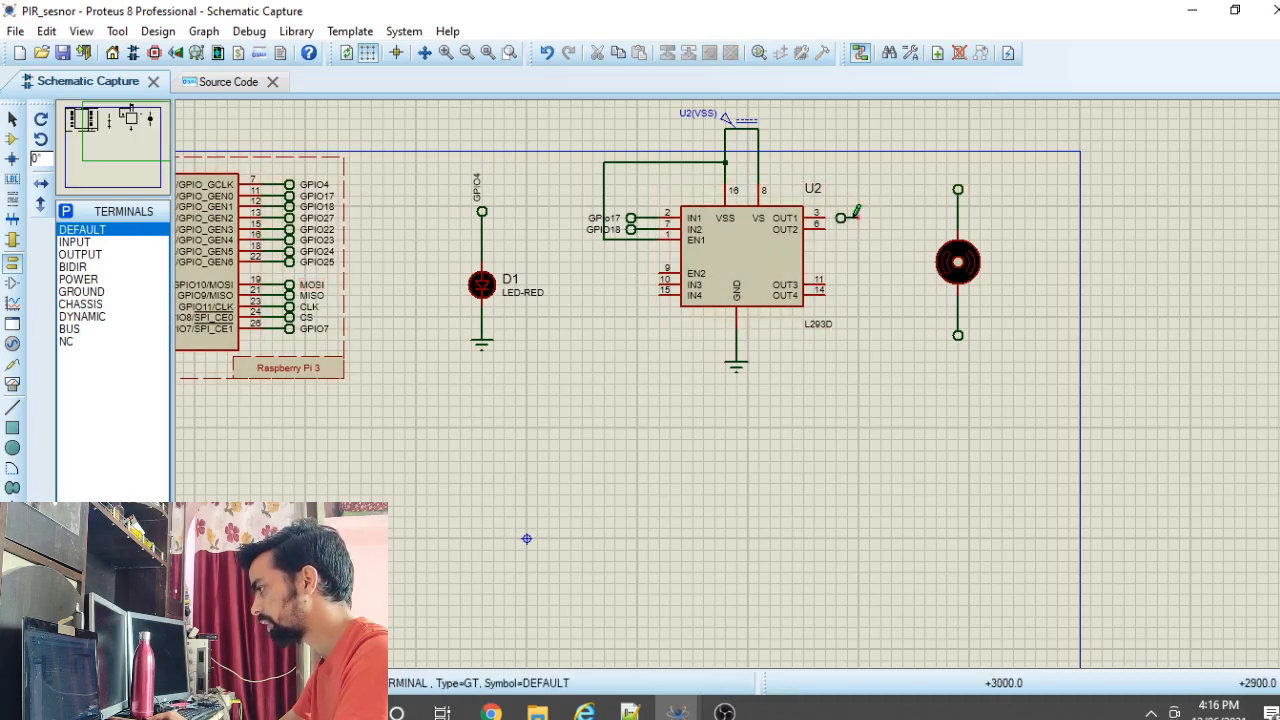
pyautogui.rightClick(848, 228)
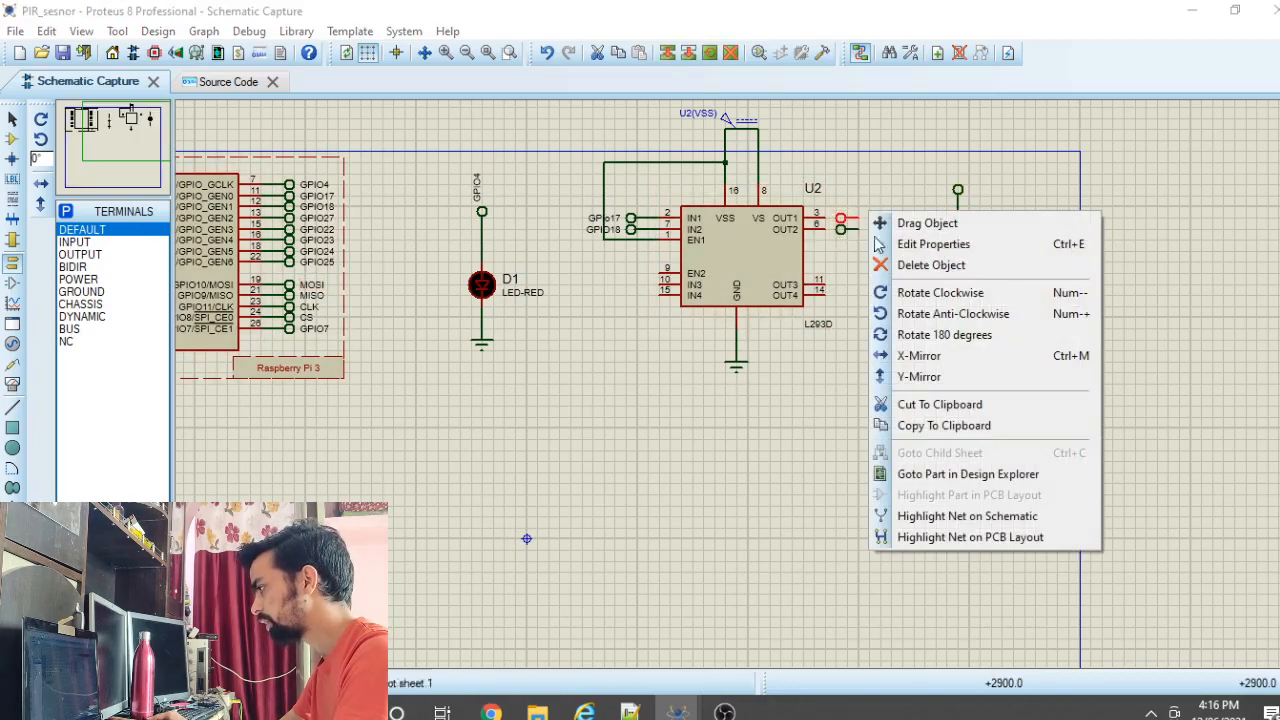
pyautogui.click(960, 335)
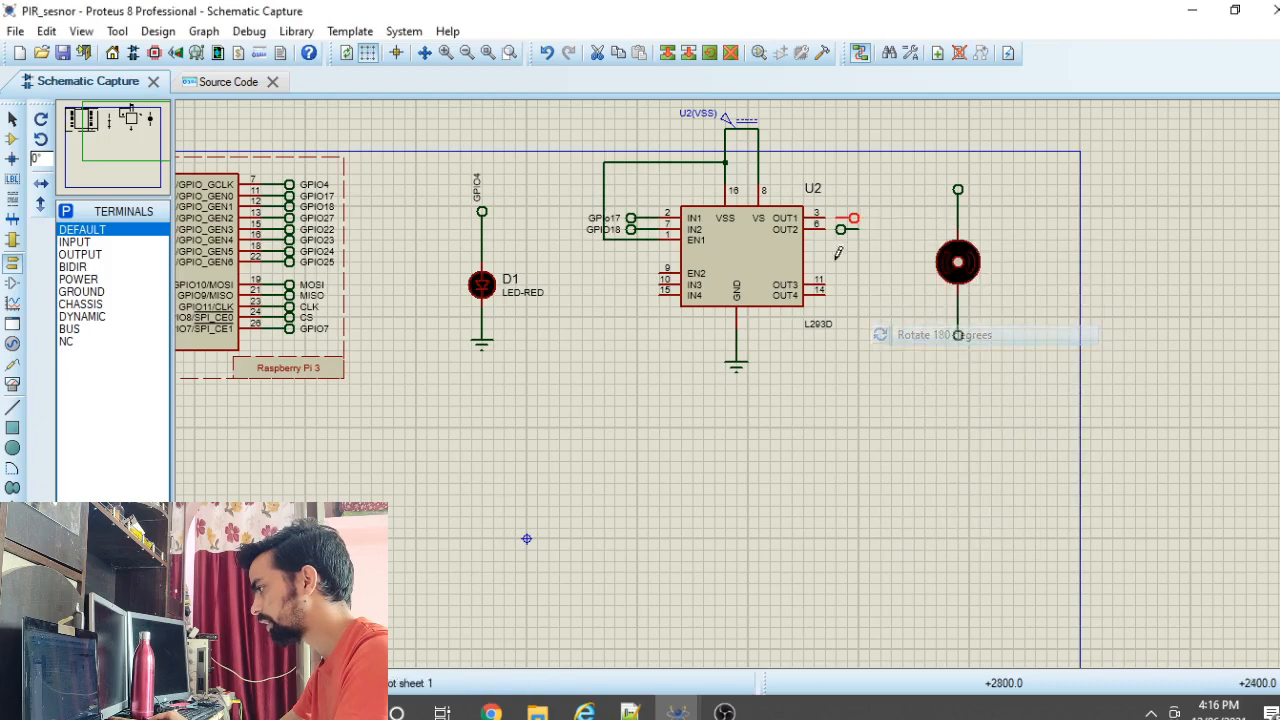
pyautogui.rightClick(843, 230)
pyautogui.press('Escape')
pyautogui.rightClick(842, 231)
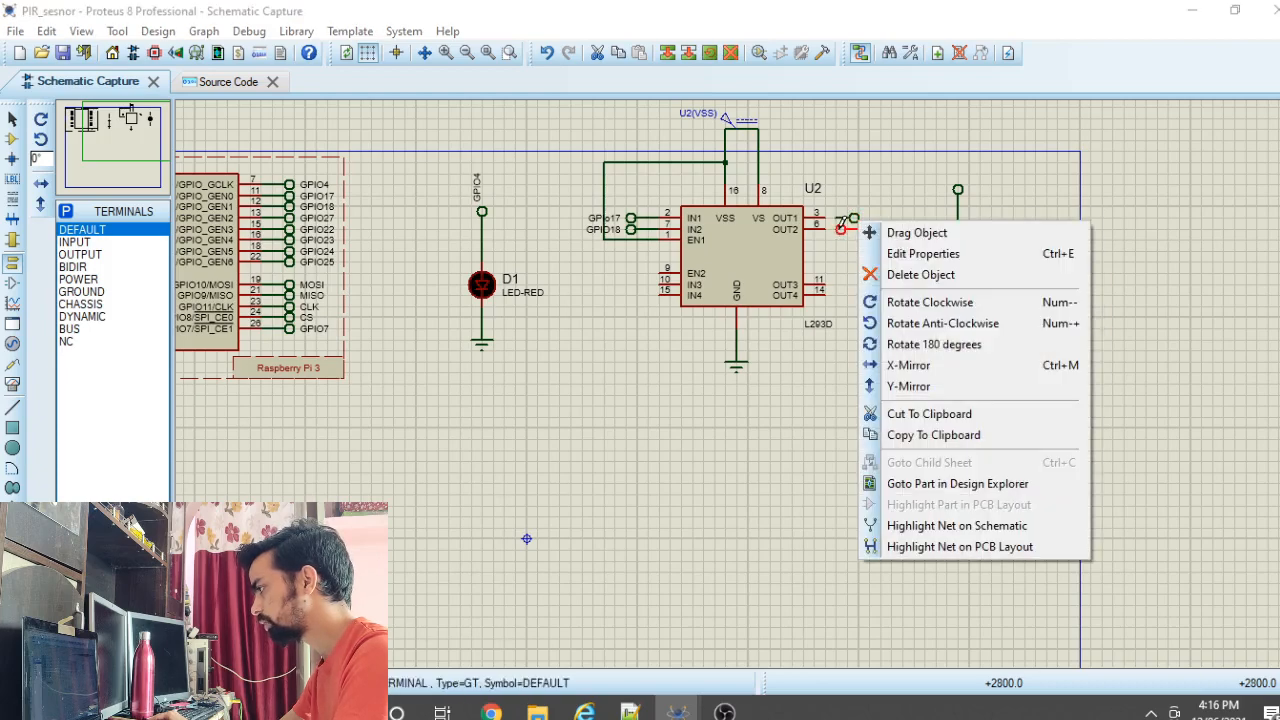
pyautogui.click(955, 343)
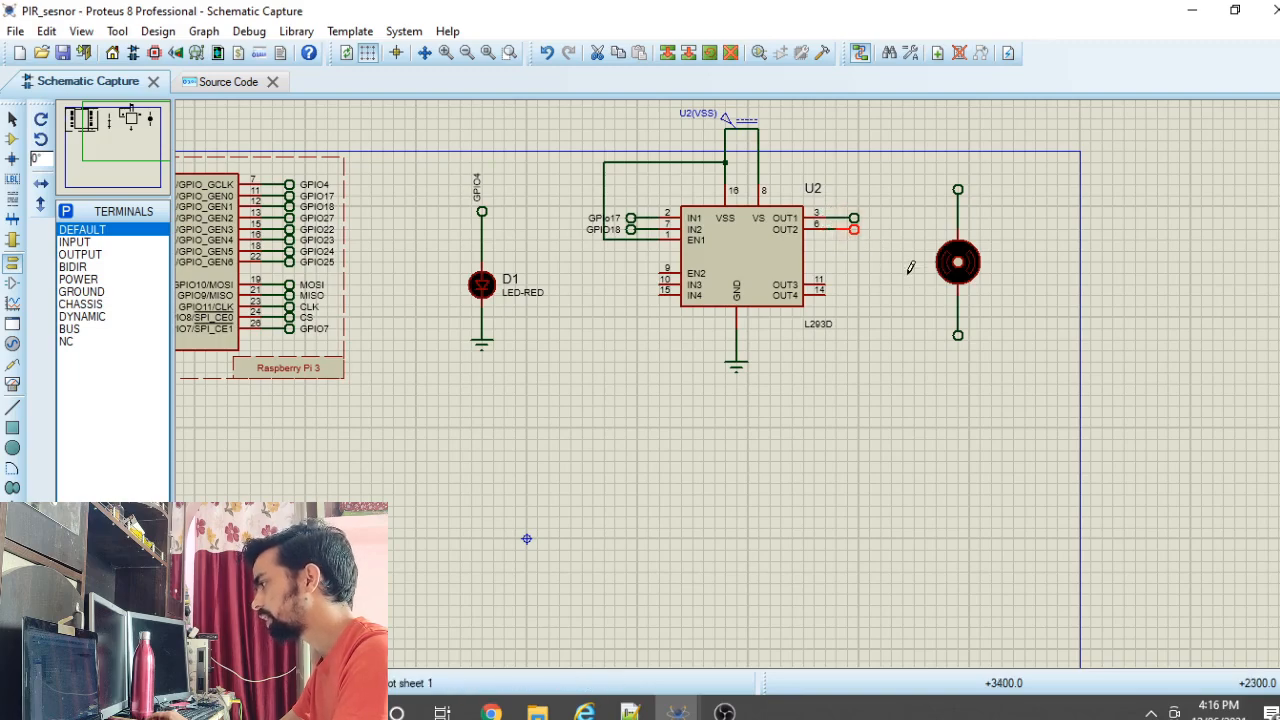
# Step: Label the terminal on the L293D's OUT1 pin DC_1 and the one on OUT2 DC_2
pyautogui.doubleClick(853, 218)
pyautogui.write('DC_1')
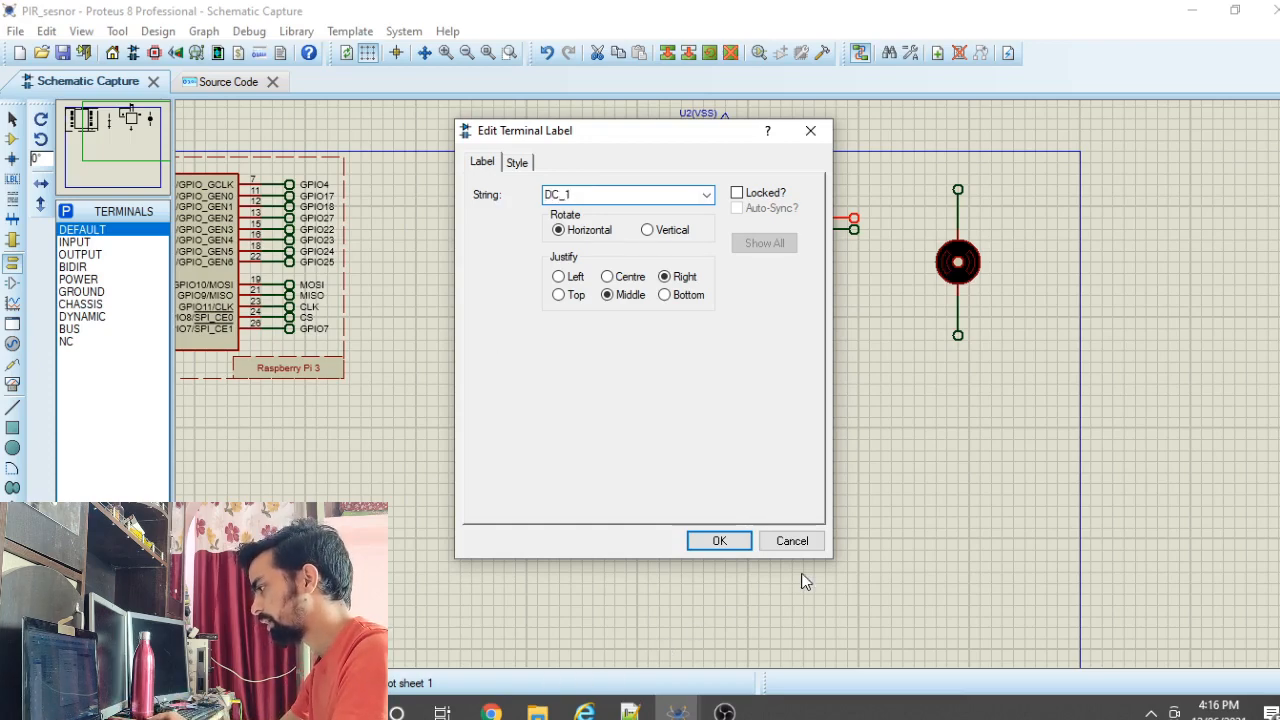
pyautogui.click(716, 541)
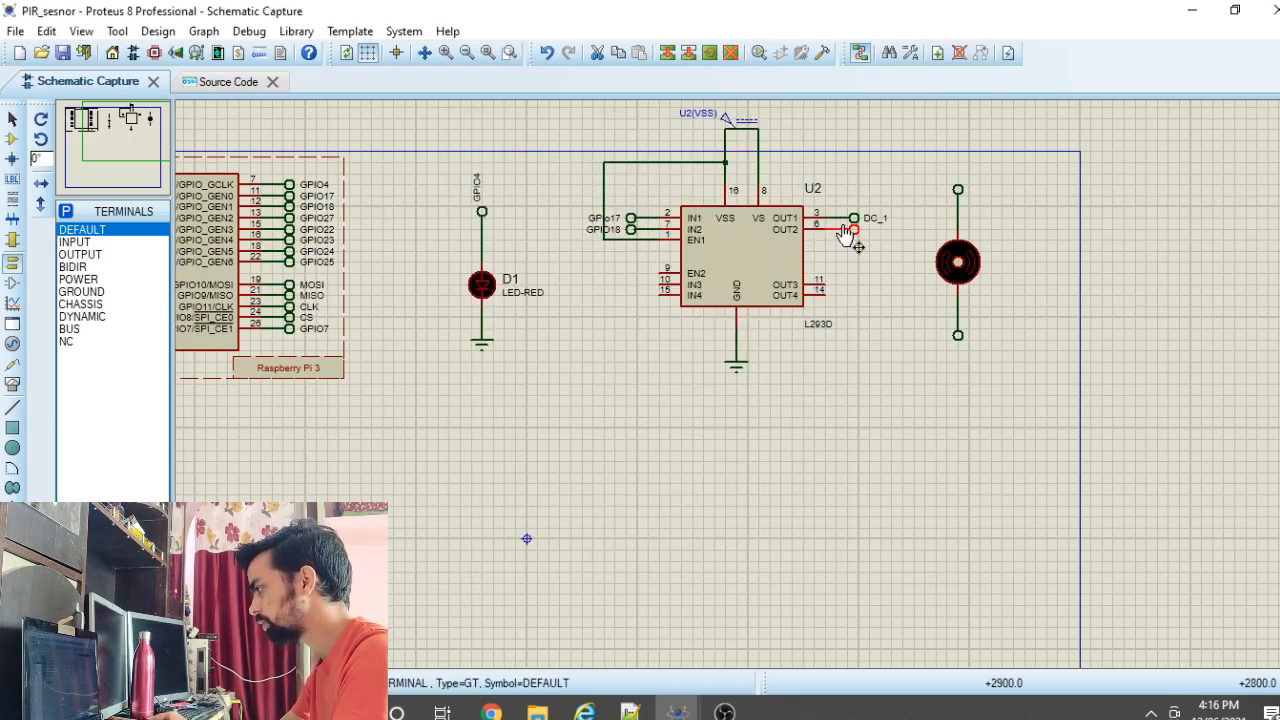
pyautogui.doubleClick(848, 230)
pyautogui.write('DC_2')
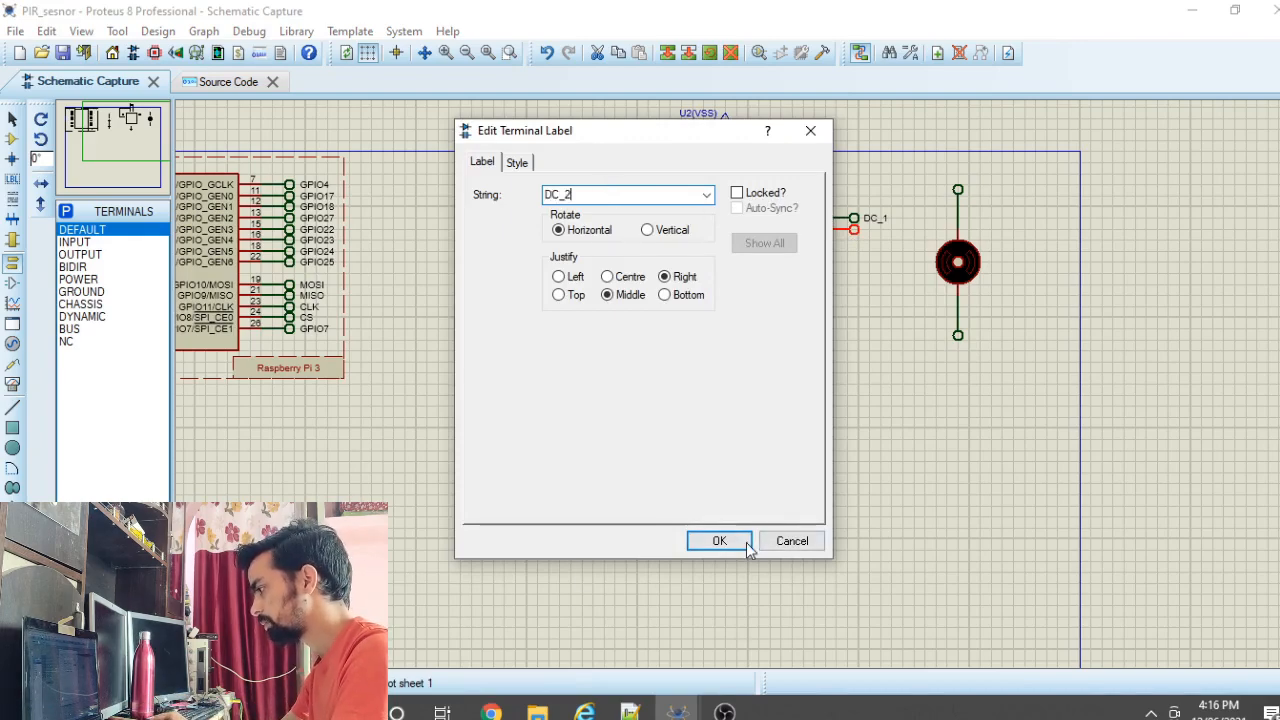
pyautogui.click(747, 541)
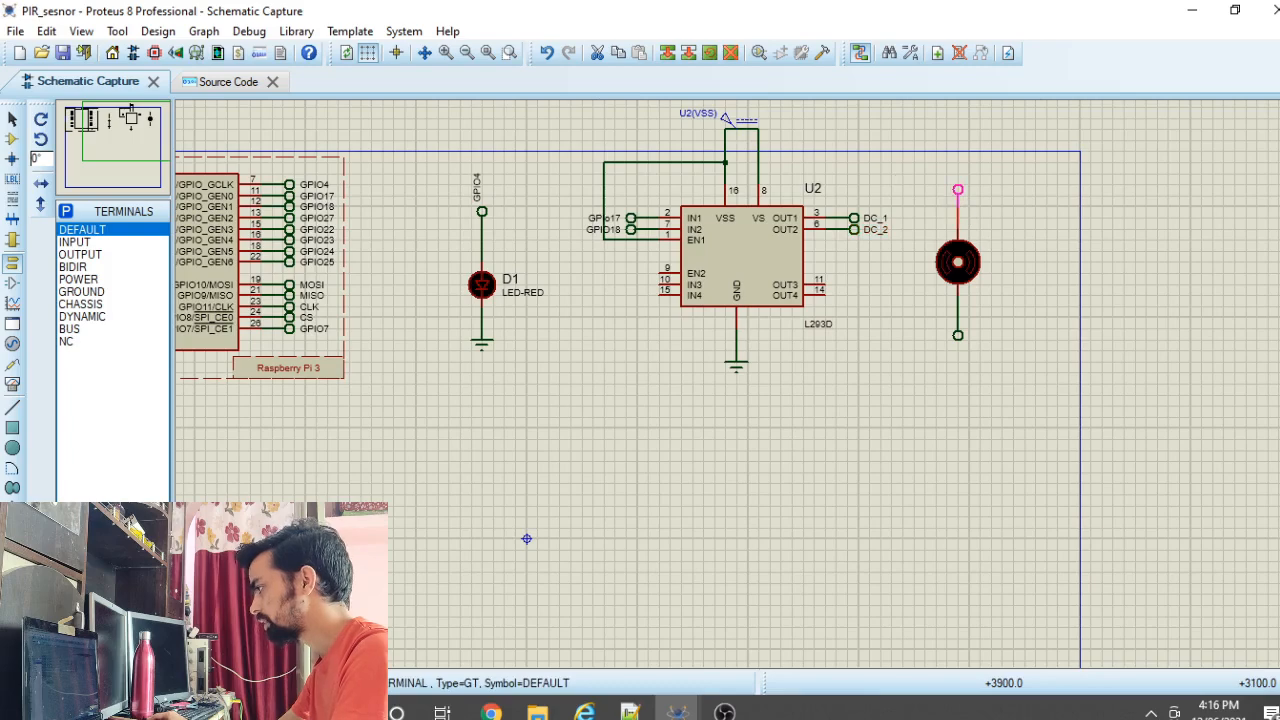
# Step: Label the motor's upper terminal DC_1 and its lower terminal DC_2
pyautogui.doubleClick(958, 189)
pyautogui.write('DC_1')
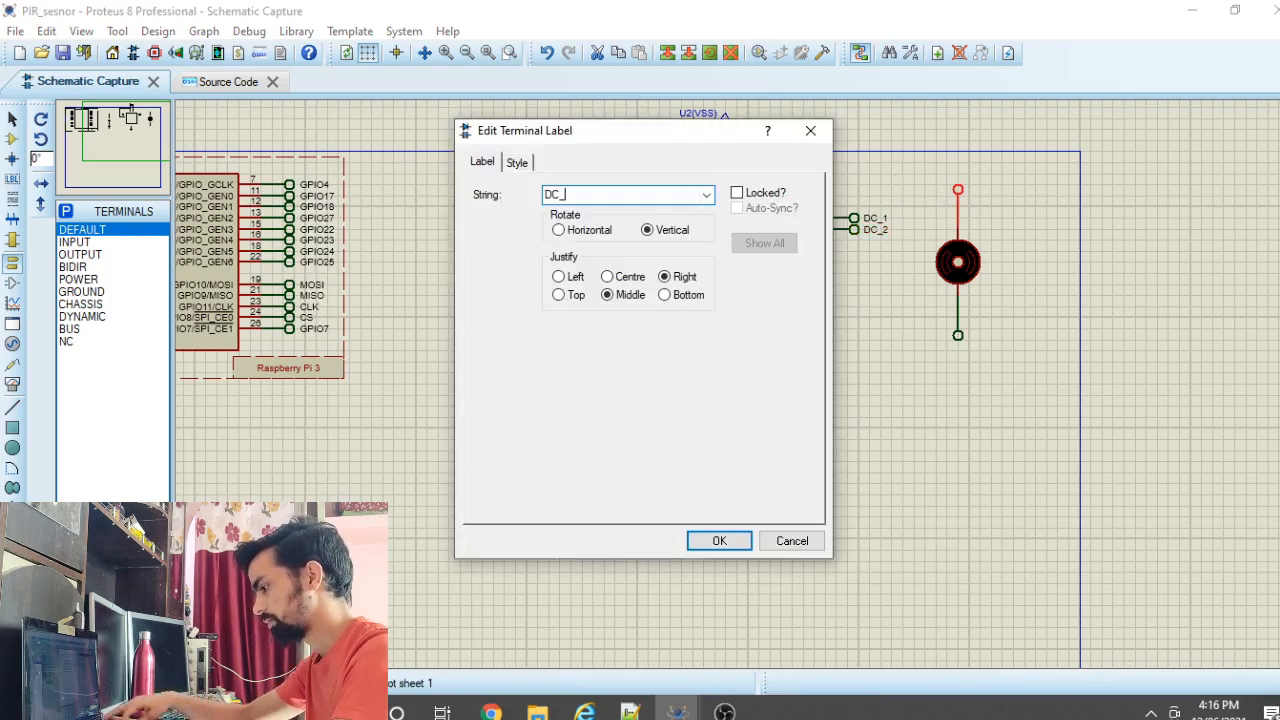
pyautogui.click(716, 541)
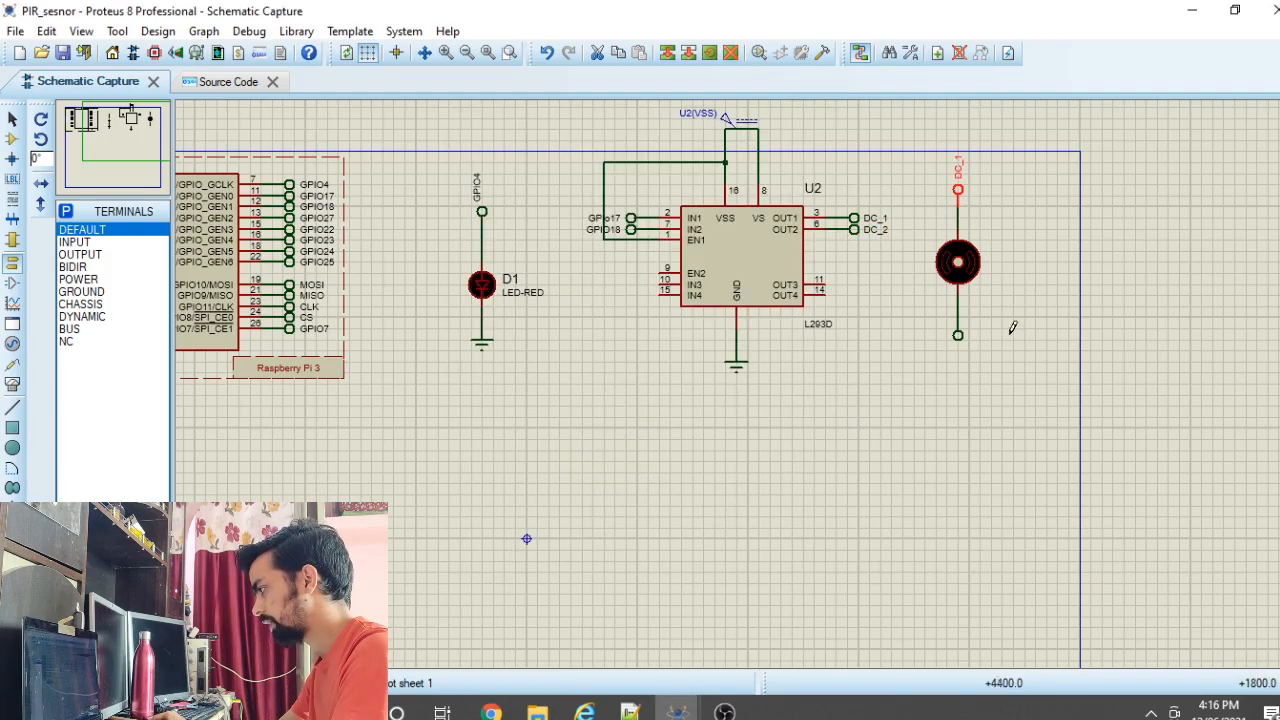
pyautogui.doubleClick(958, 335)
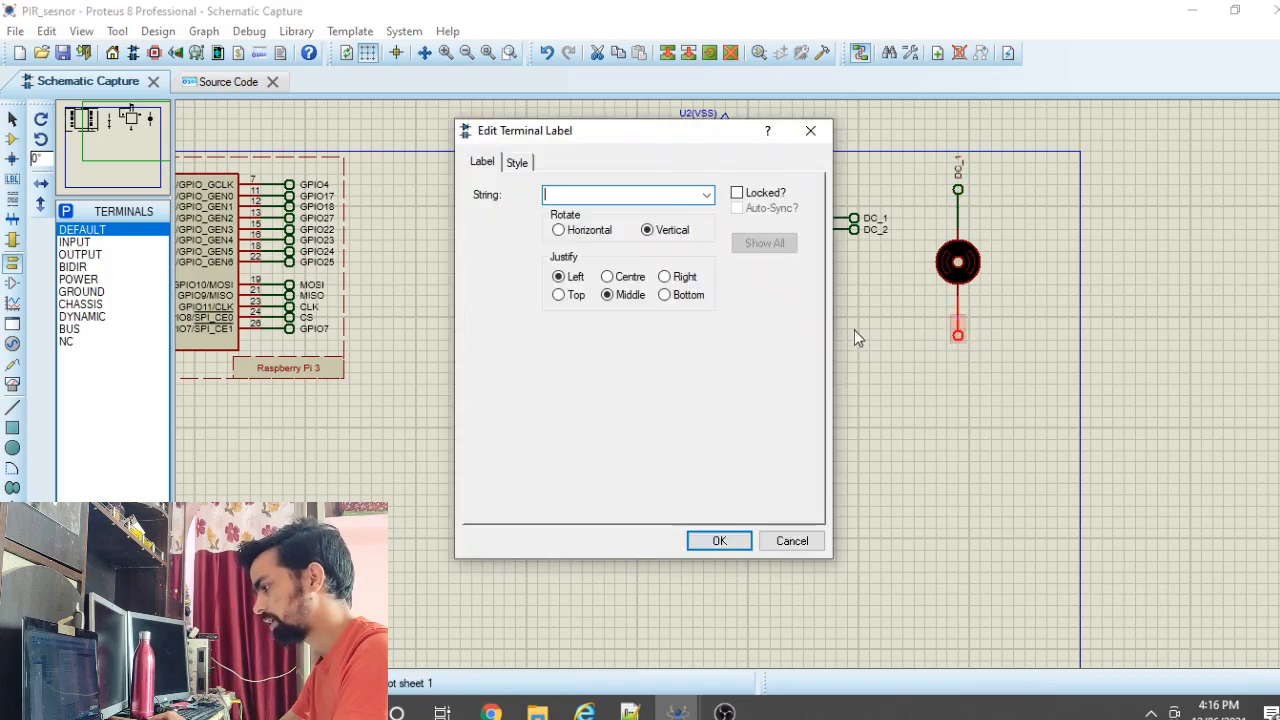
pyautogui.write('DC_2')
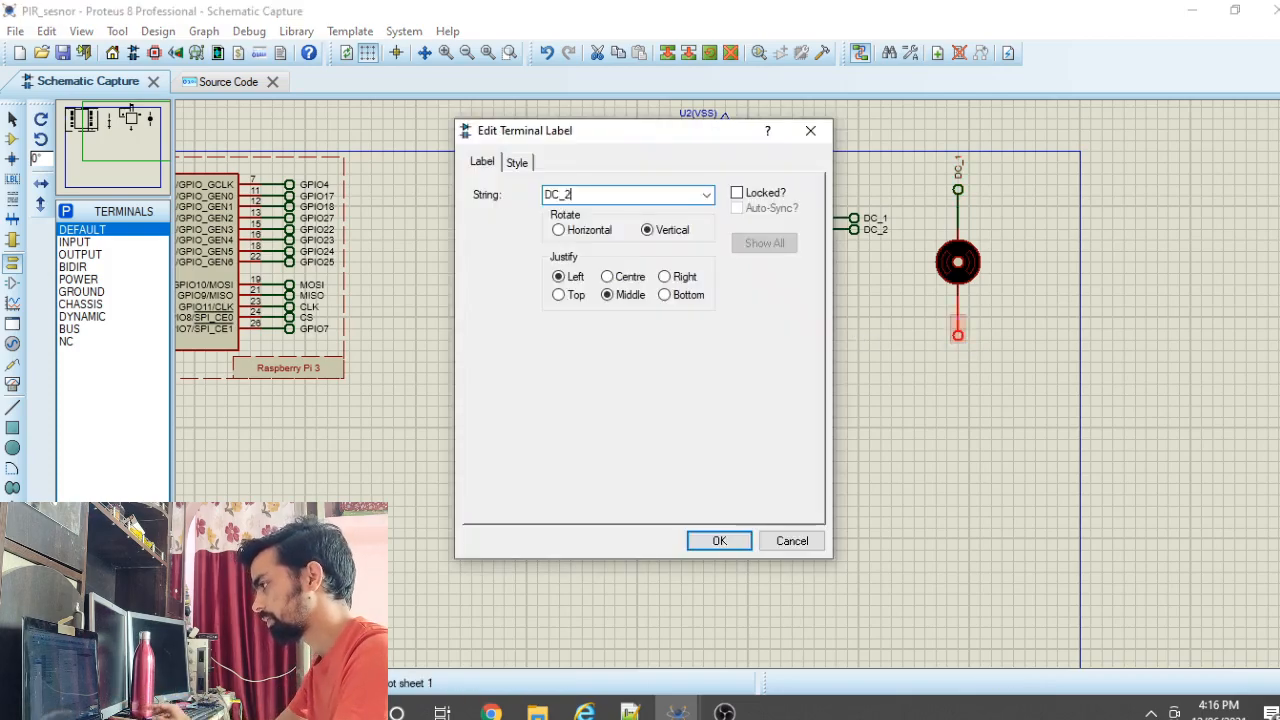
pyautogui.click(718, 541)
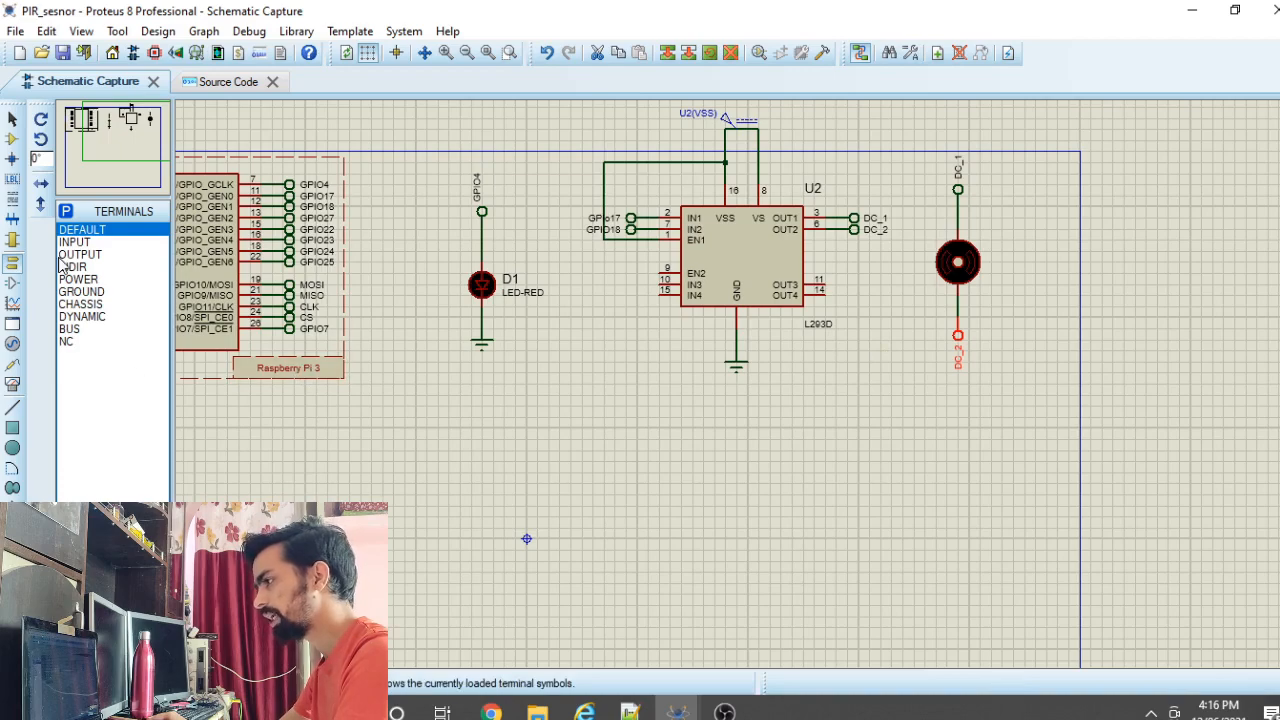
# Step: Search the device library for "PIR" and place the PIR SENSOR part from the PIRSensorTEP library below the LED
pyautogui.click(12, 140)
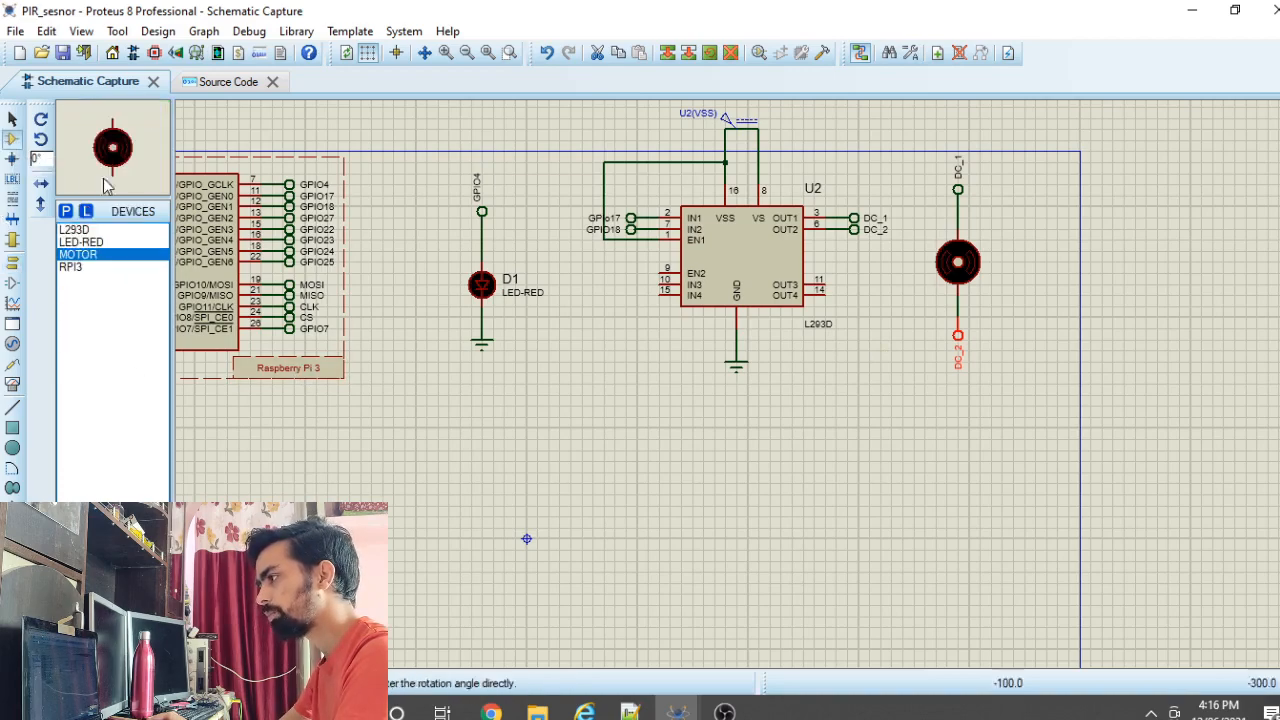
pyautogui.click(65, 211)
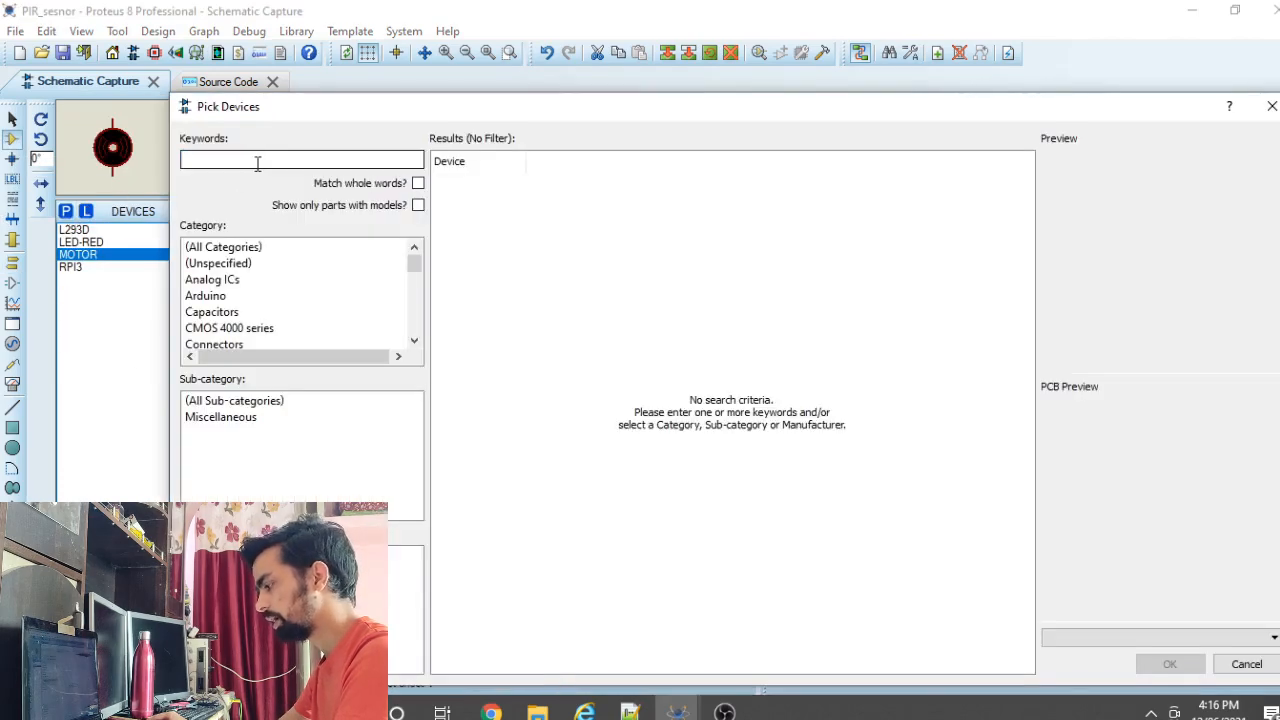
pyautogui.write('PIR')
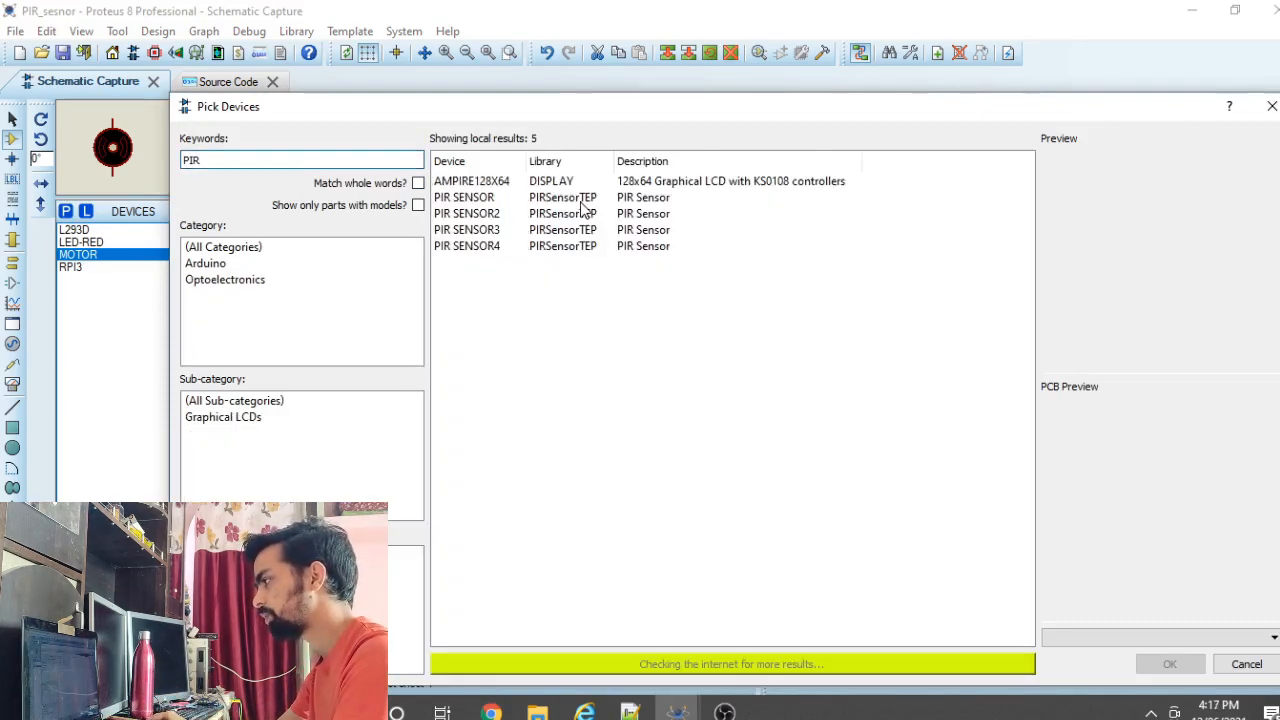
pyautogui.click(588, 201)
pyautogui.click(1168, 664)
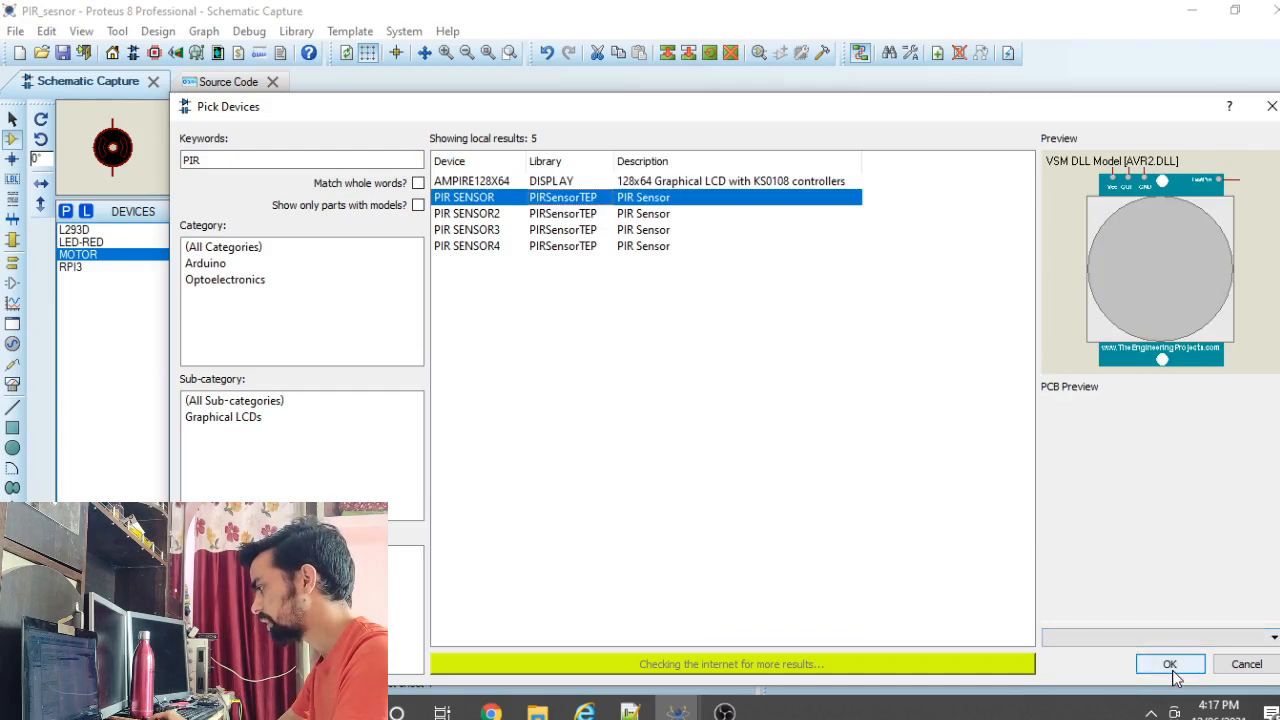
pyautogui.click(611, 543)
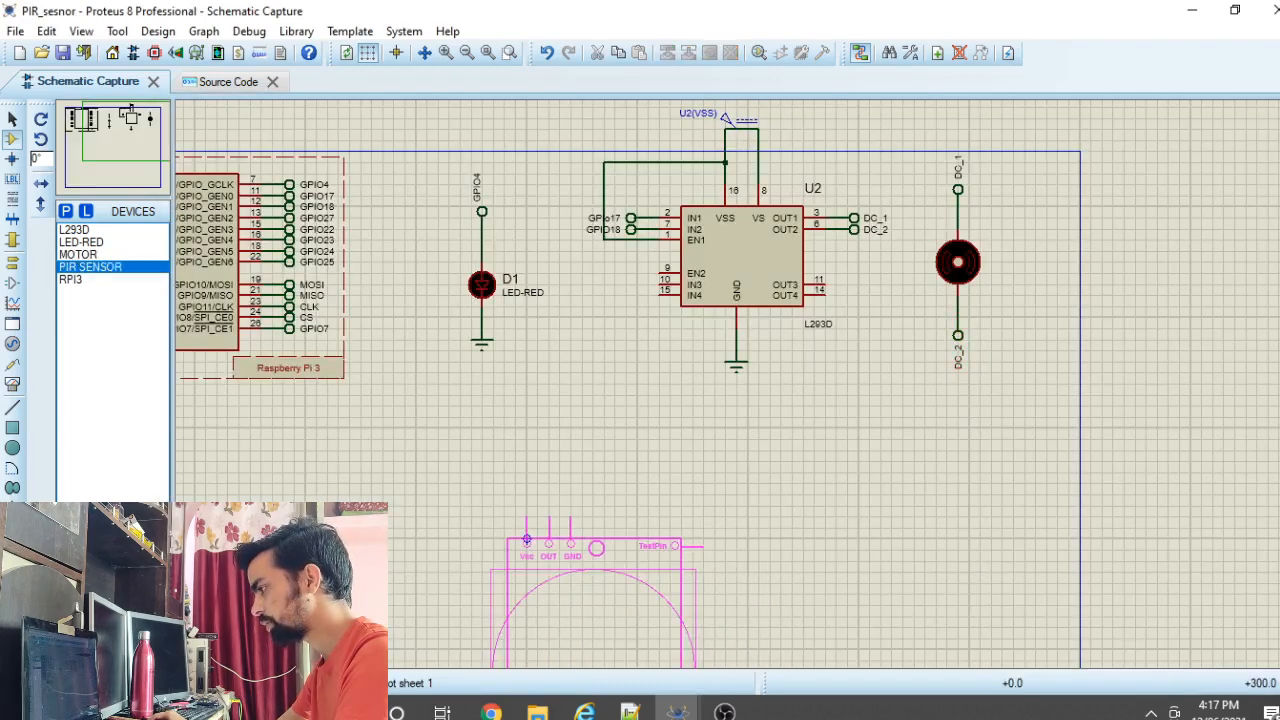
pyautogui.click(520, 510)
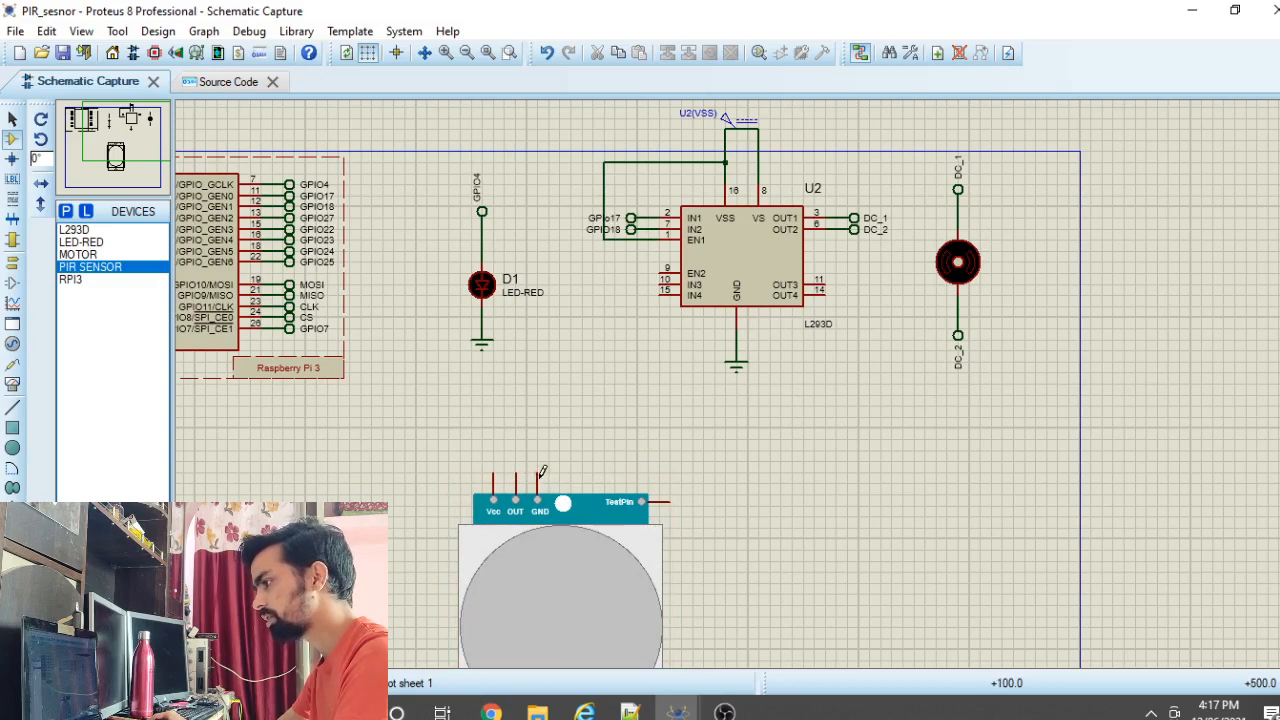
# Step: Place a GROUND terminal above the PIR sensor and wire it to the sensor's GND pin
pyautogui.click(12, 262)
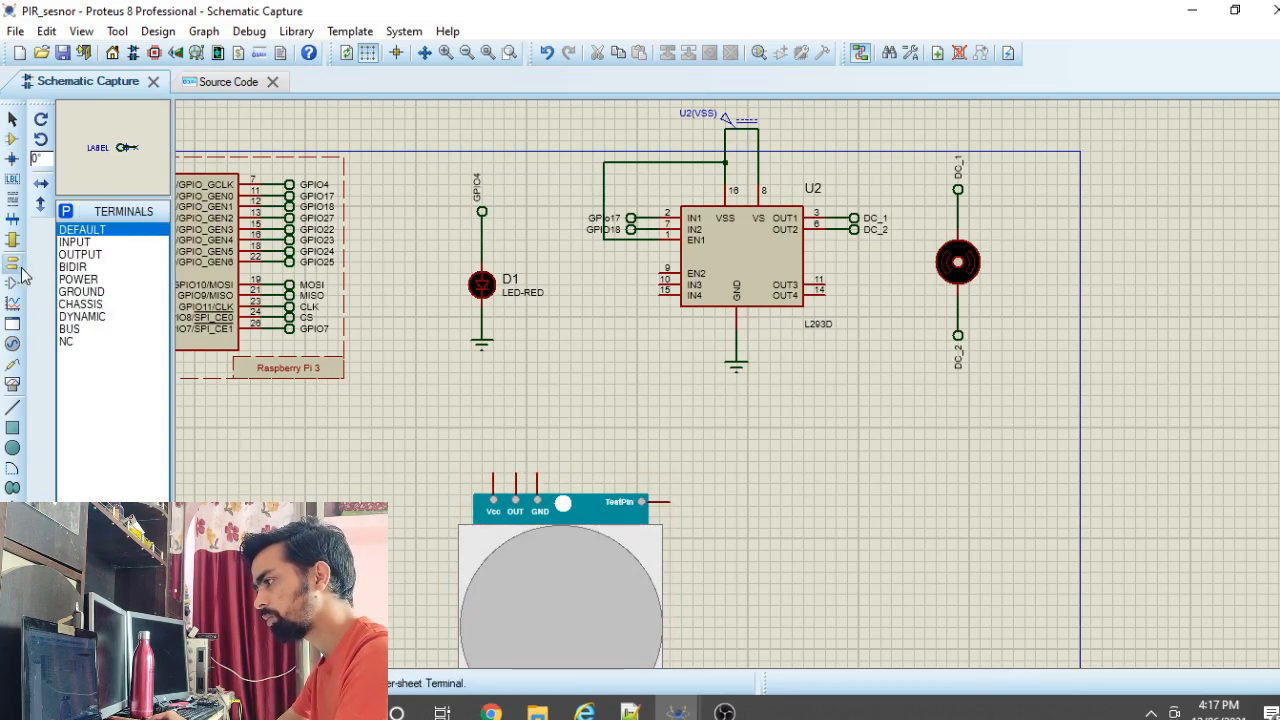
pyautogui.click(88, 292)
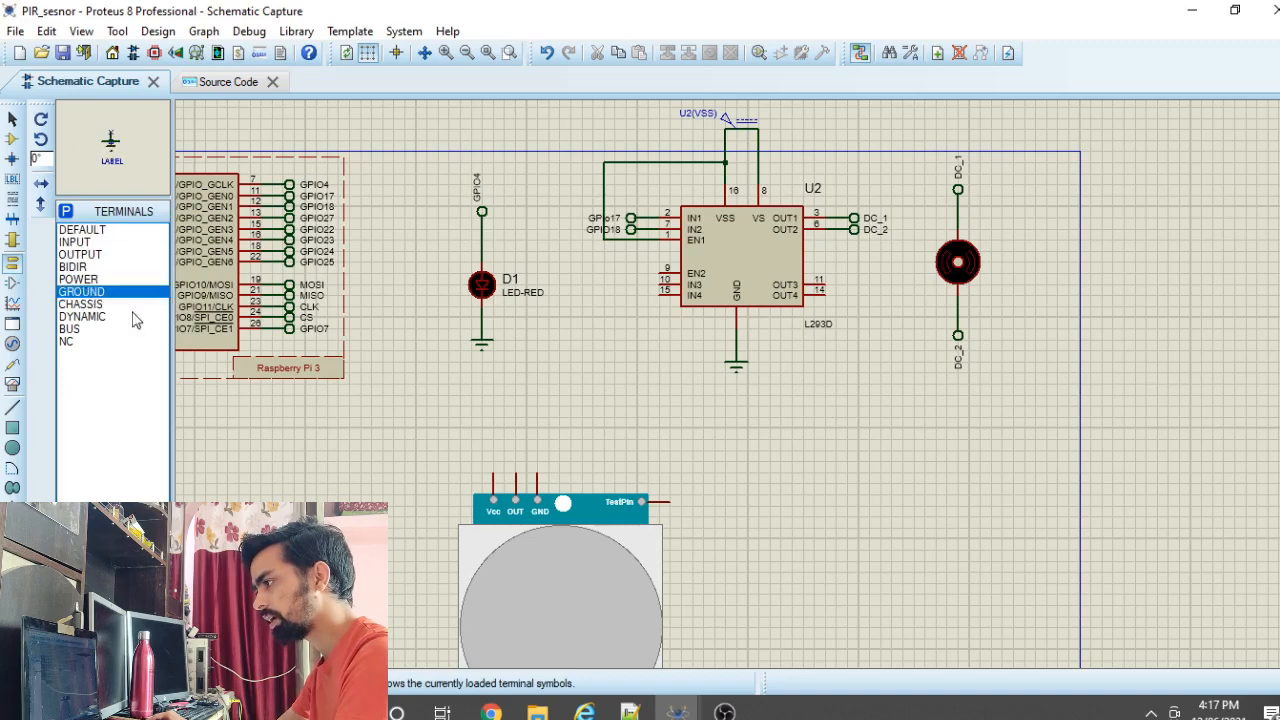
pyautogui.click(603, 455)
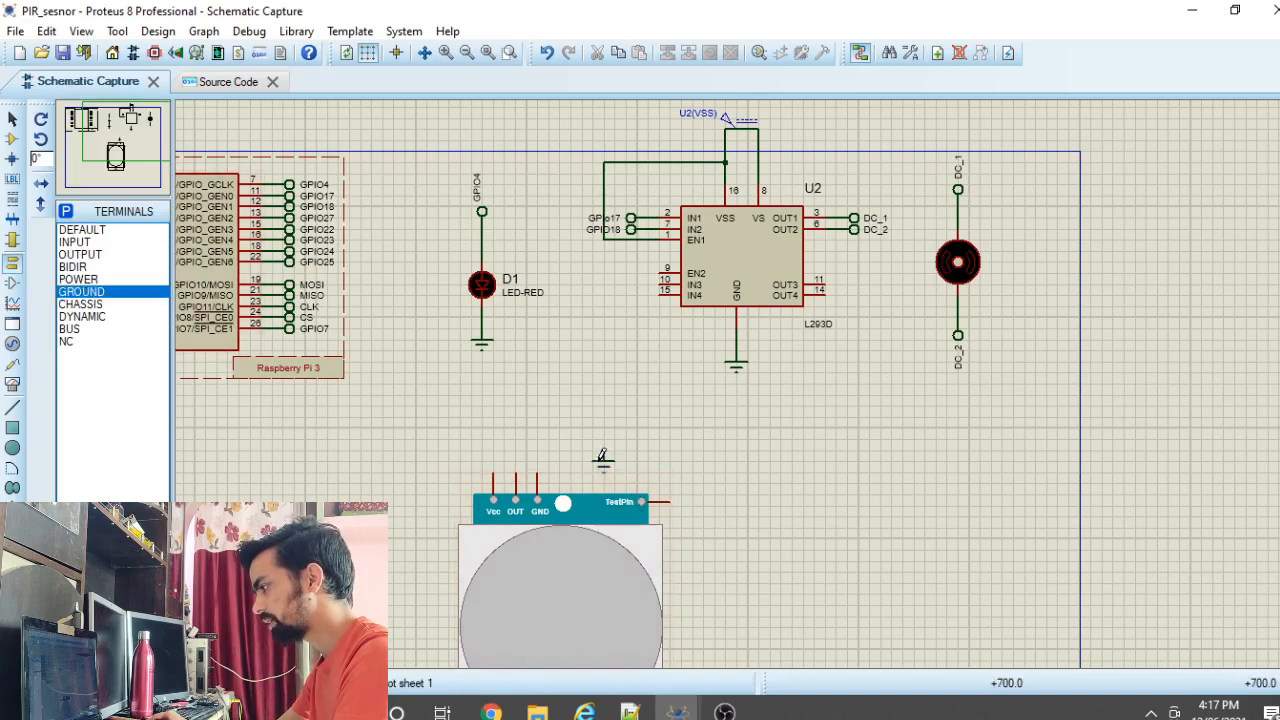
pyautogui.click(537, 473)
pyautogui.click(603, 454)
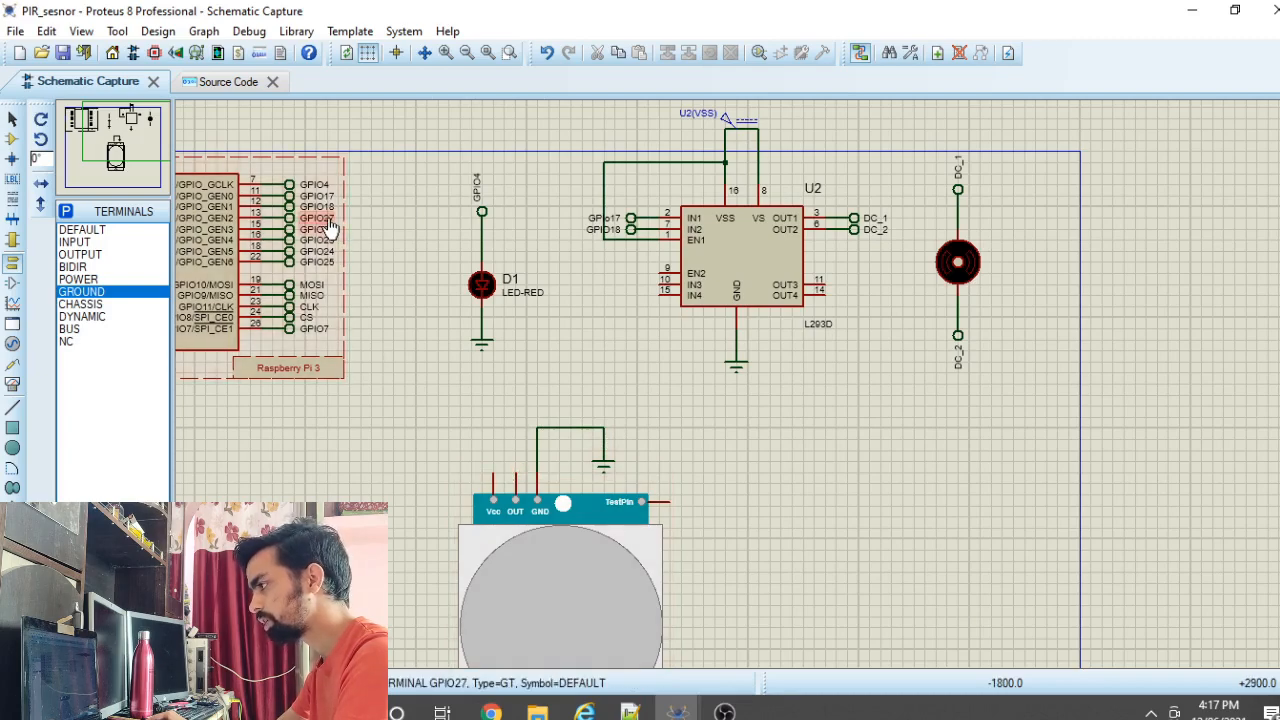
# Step: Place a DEFAULT terminal above the PIR sensor, rotate it so its pin points down, and connect it to the sensor's OUT pin
pyautogui.click(78, 232)
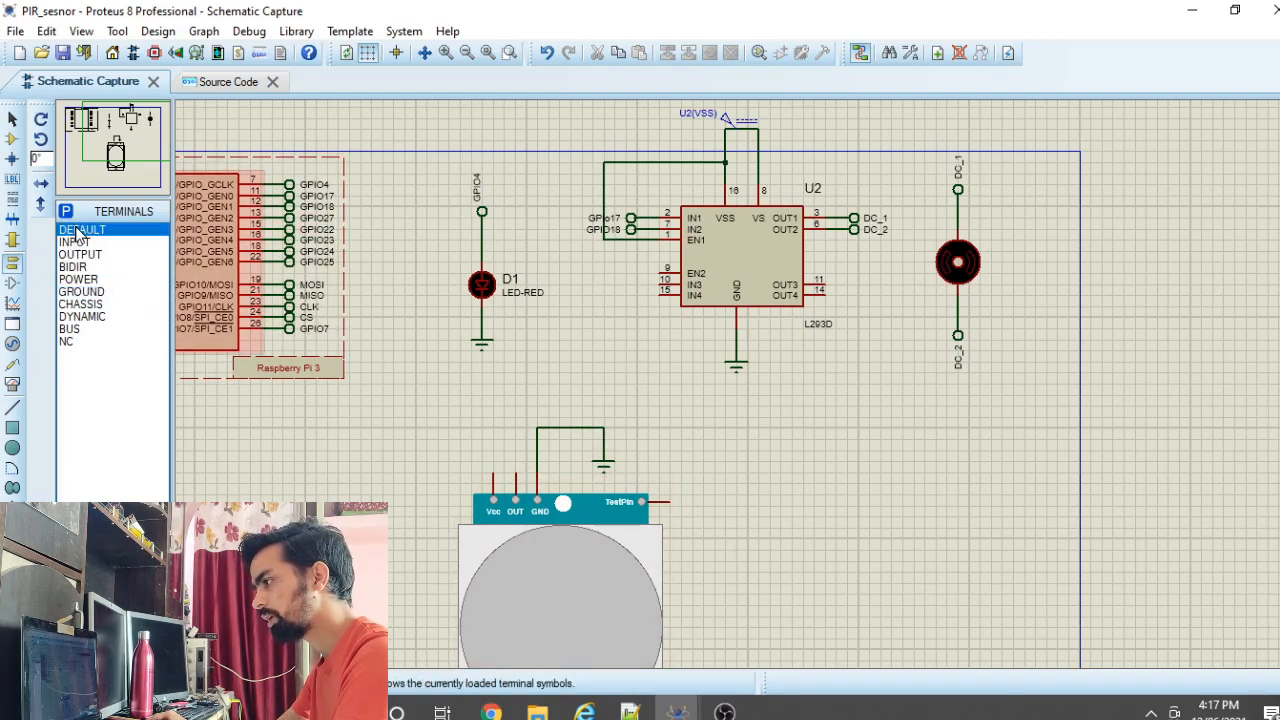
pyautogui.click(510, 439)
pyautogui.rightClick(515, 439)
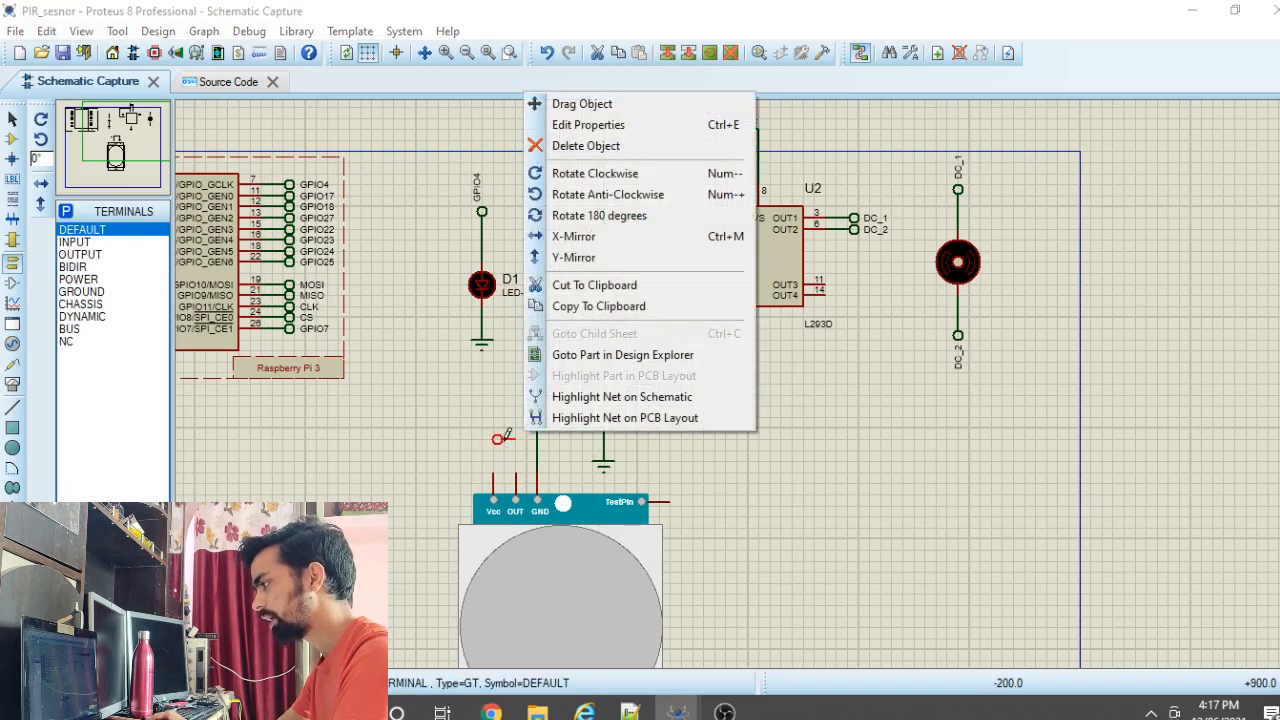
pyautogui.click(589, 199)
pyautogui.rightClick(504, 437)
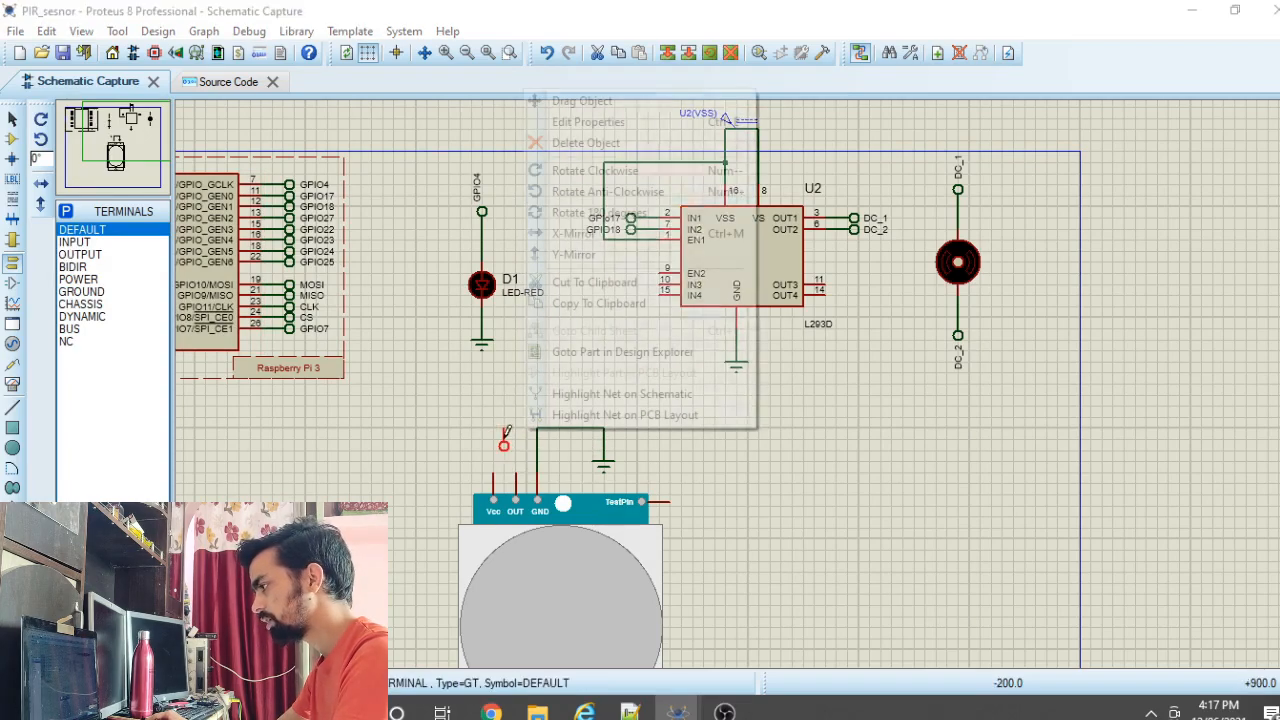
pyautogui.click(640, 212)
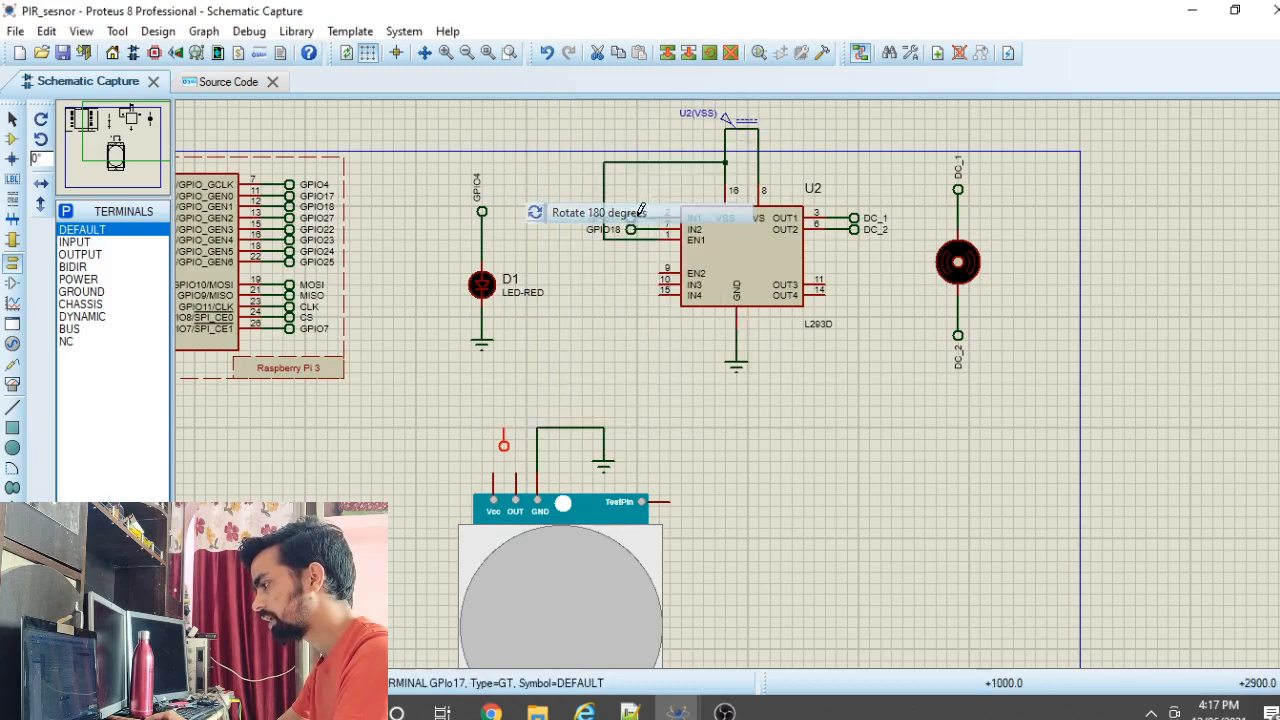
pyautogui.rightClick(520, 418)
pyautogui.click(478, 402)
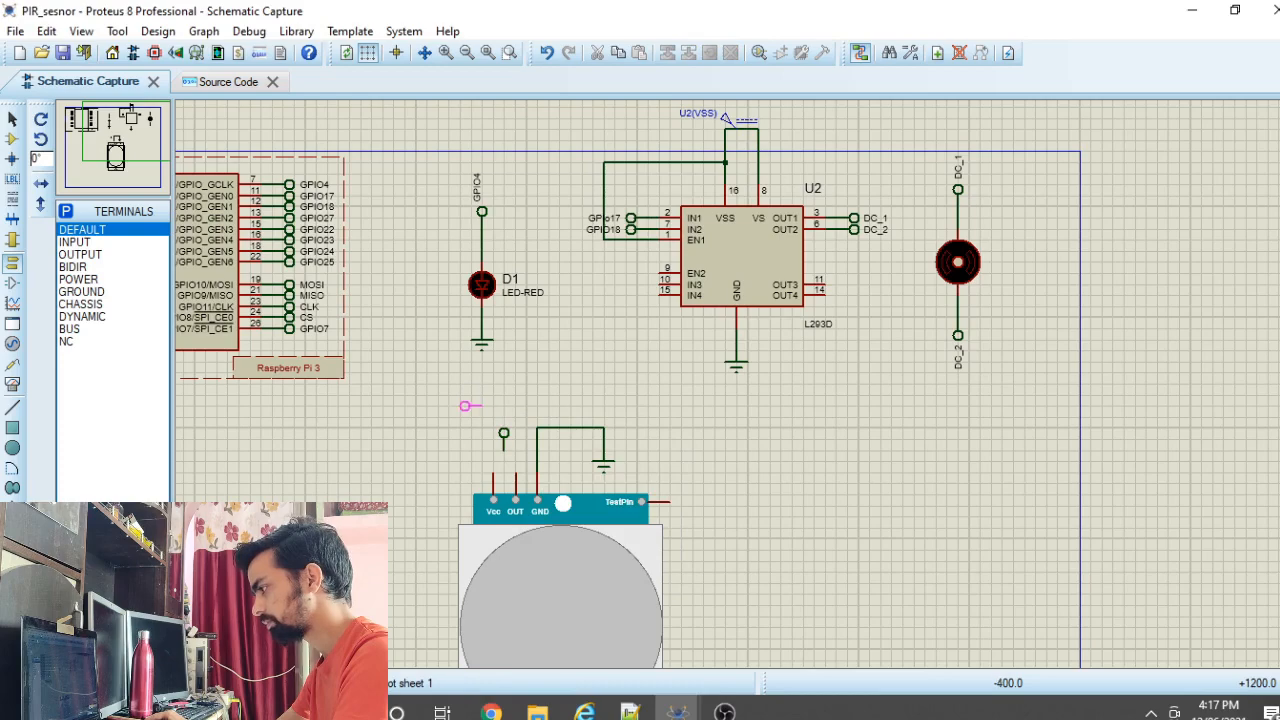
pyautogui.rightClick(478, 402)
pyautogui.click(504, 435)
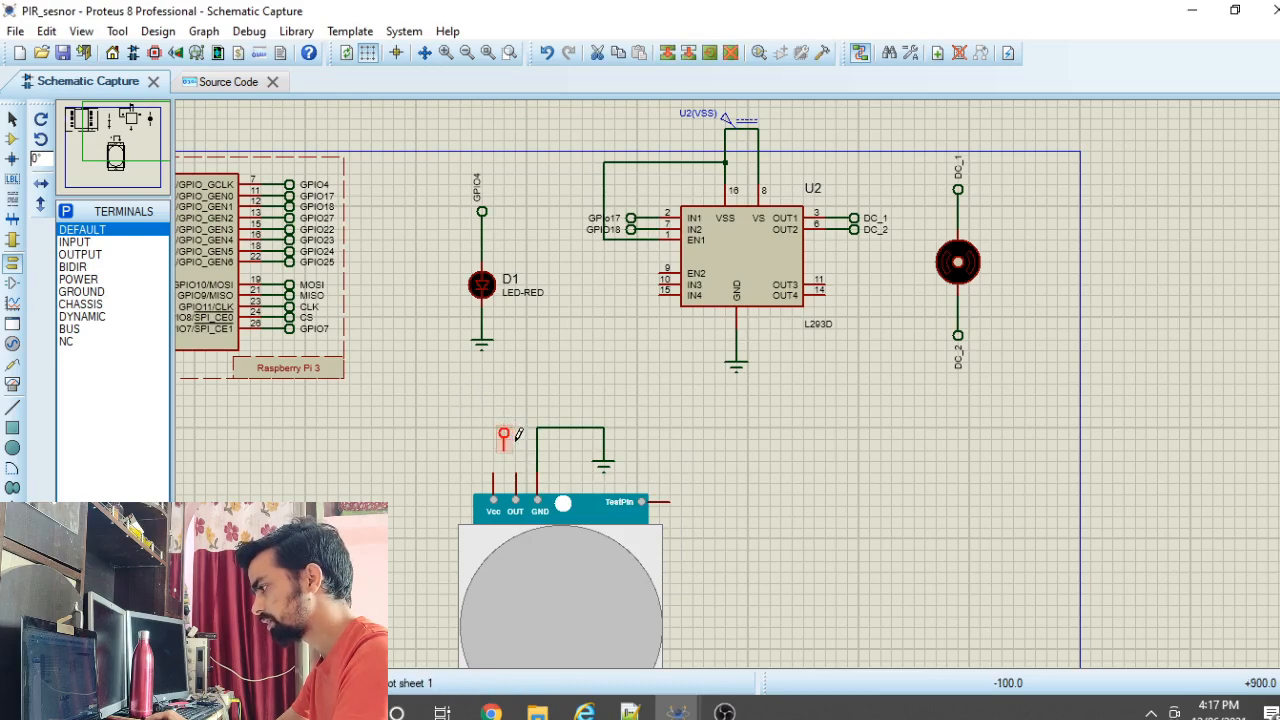
pyautogui.moveTo(506, 443); pyautogui.dragTo(517, 443)
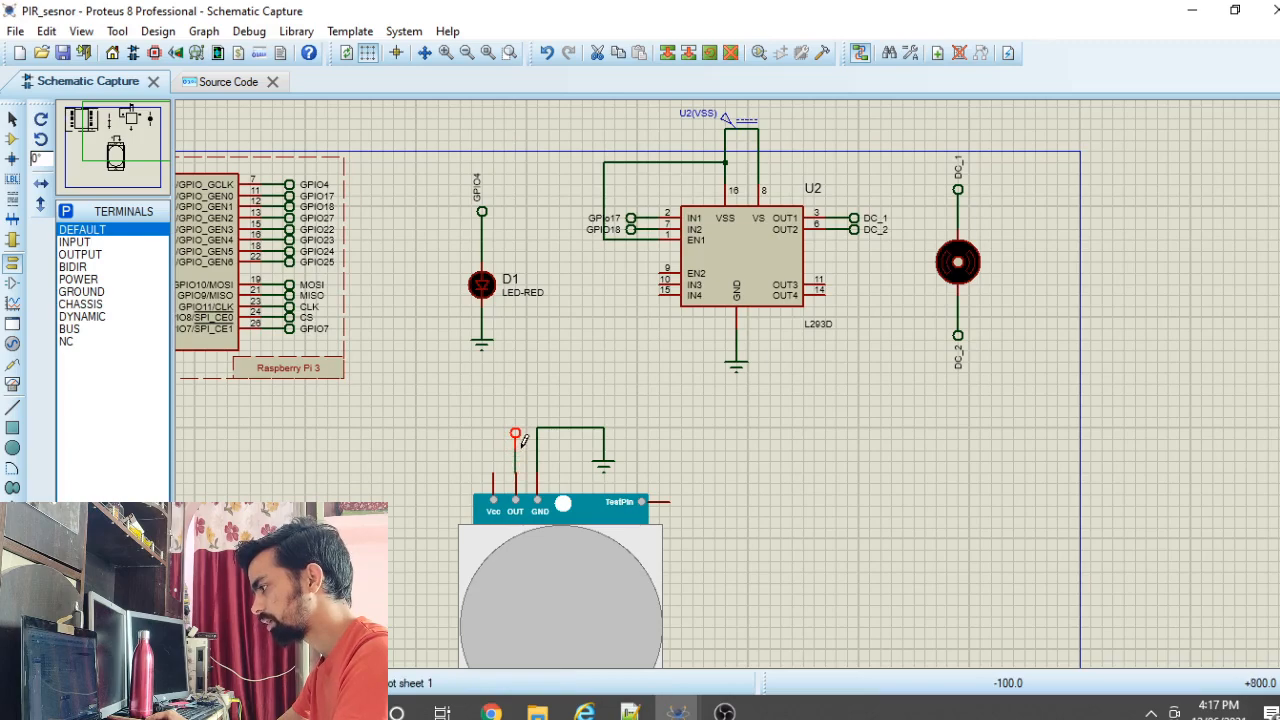
# Step: Label the terminal on the PIR sensor's OUT pin GPIO27
pyautogui.doubleClick(517, 437)
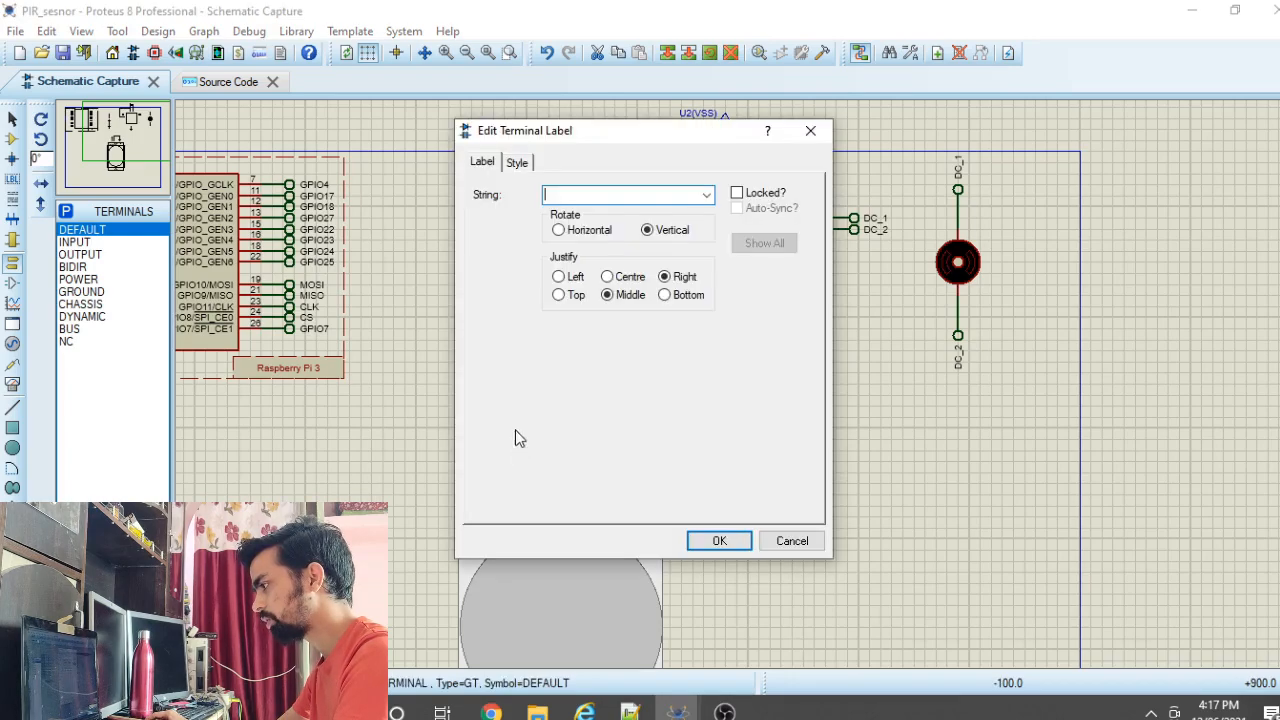
pyautogui.moveTo(582, 138); pyautogui.dragTo(653, 116)
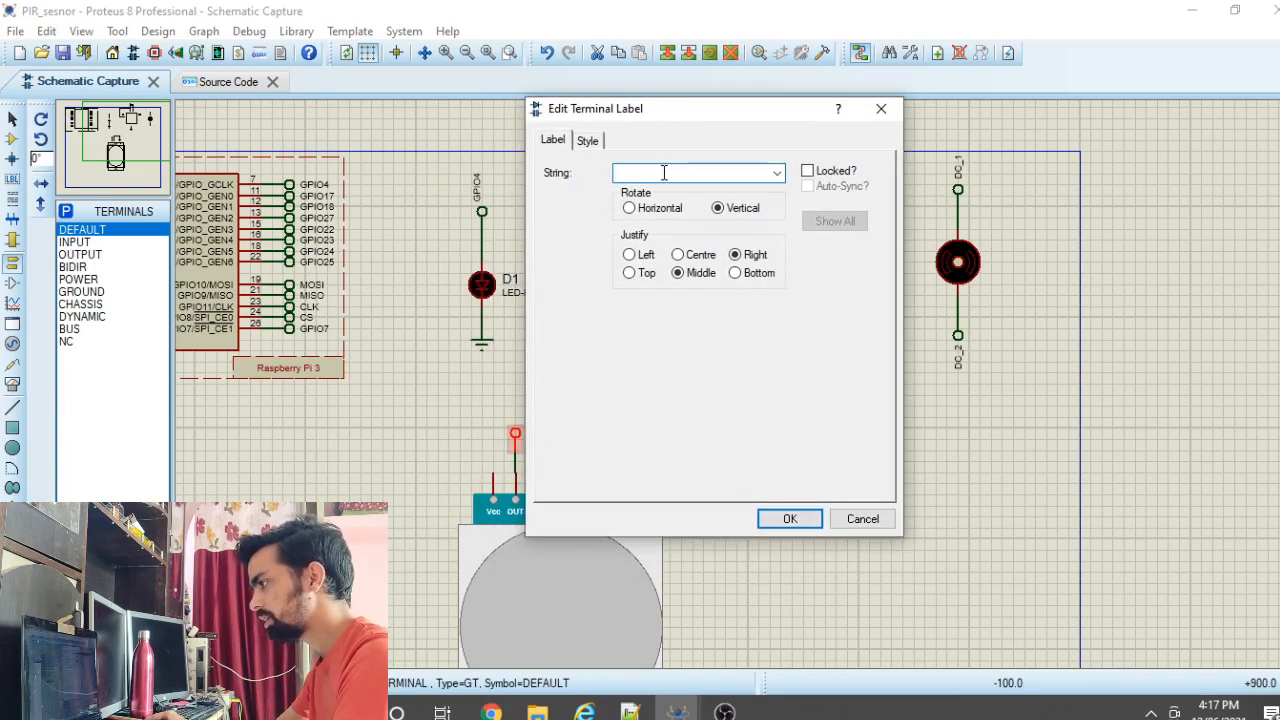
pyautogui.write('GPIO27')
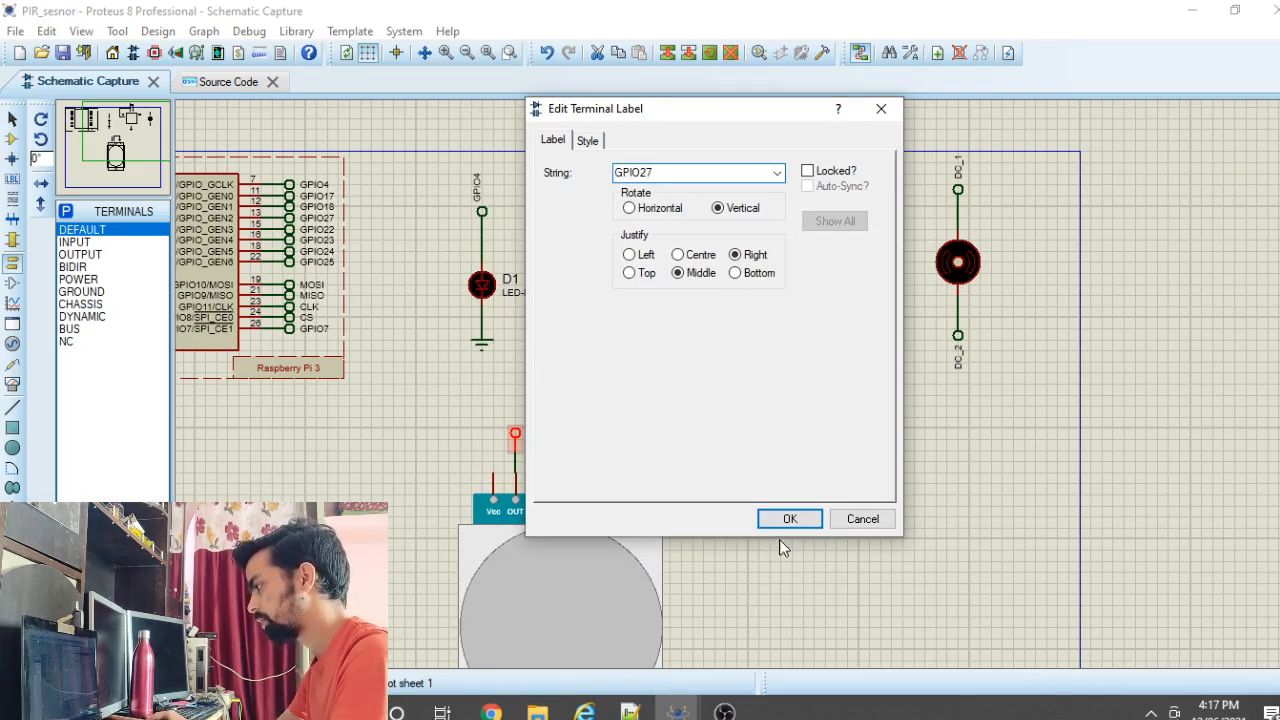
pyautogui.click(789, 519)
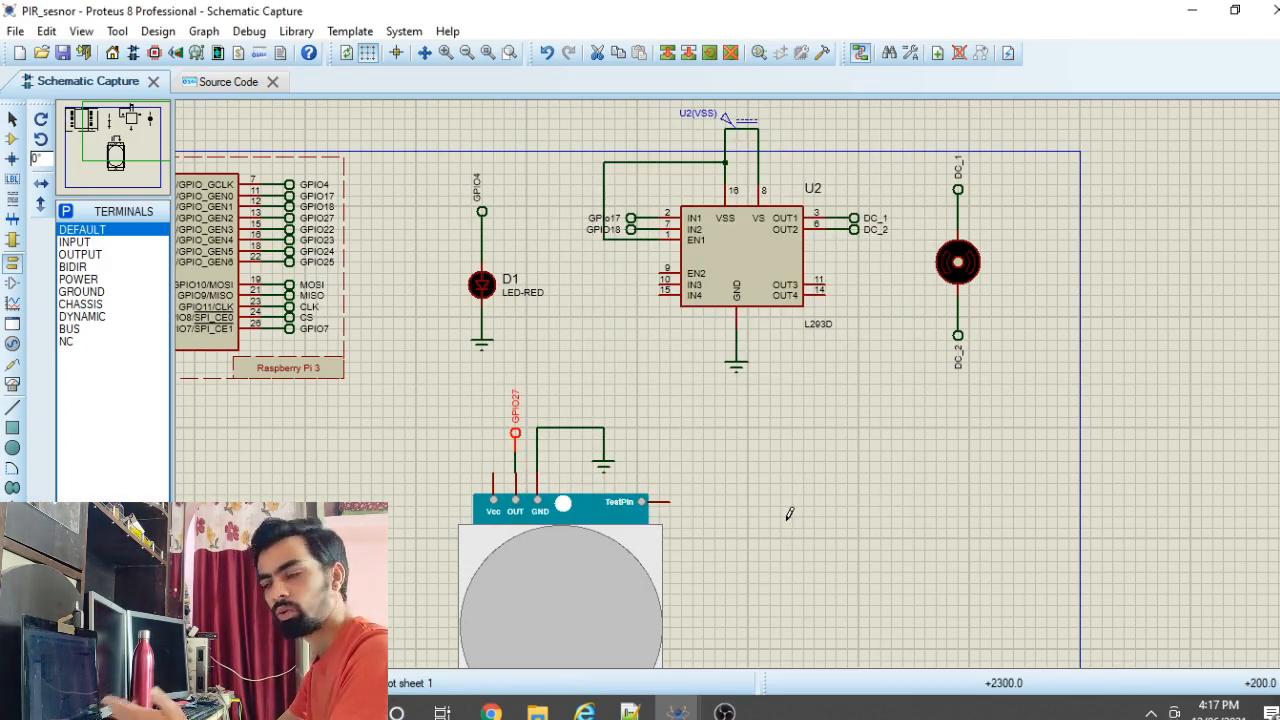
# Step: Place a DC generator above the PIR sensor and wire it to the sensor's Vcc pin
pyautogui.click(12, 343)
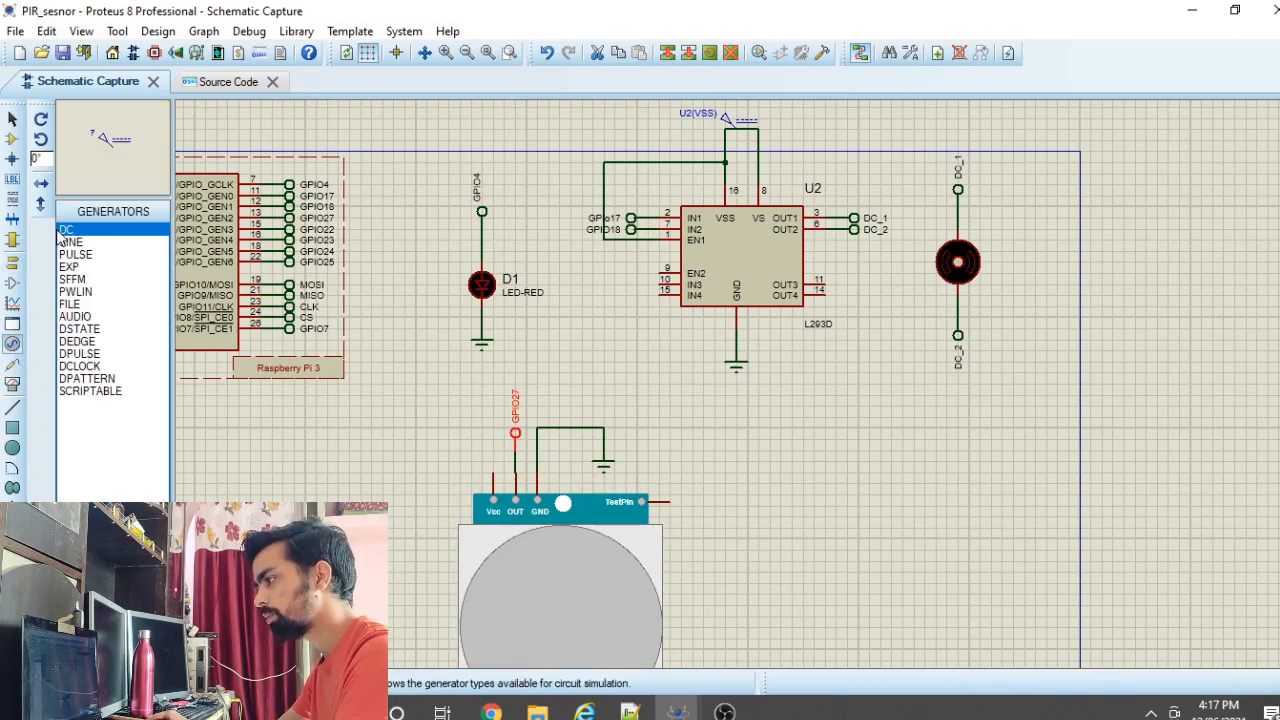
pyautogui.click(465, 431)
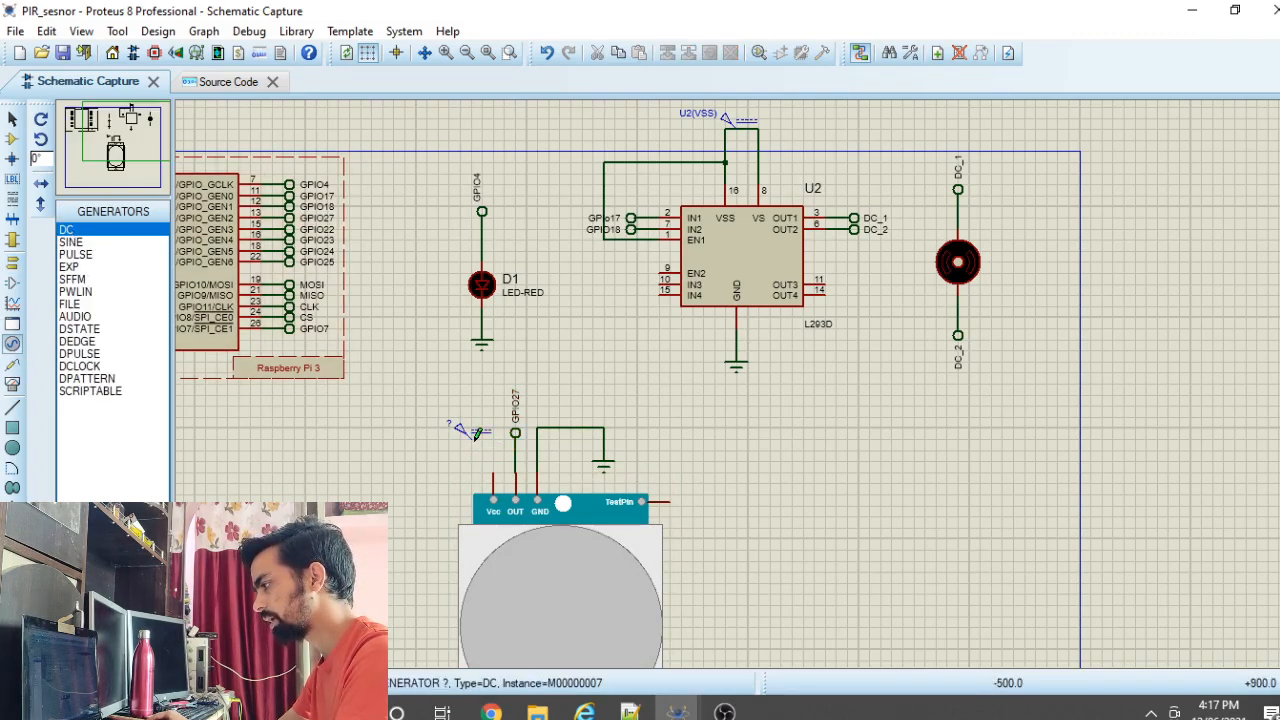
pyautogui.click(492, 488)
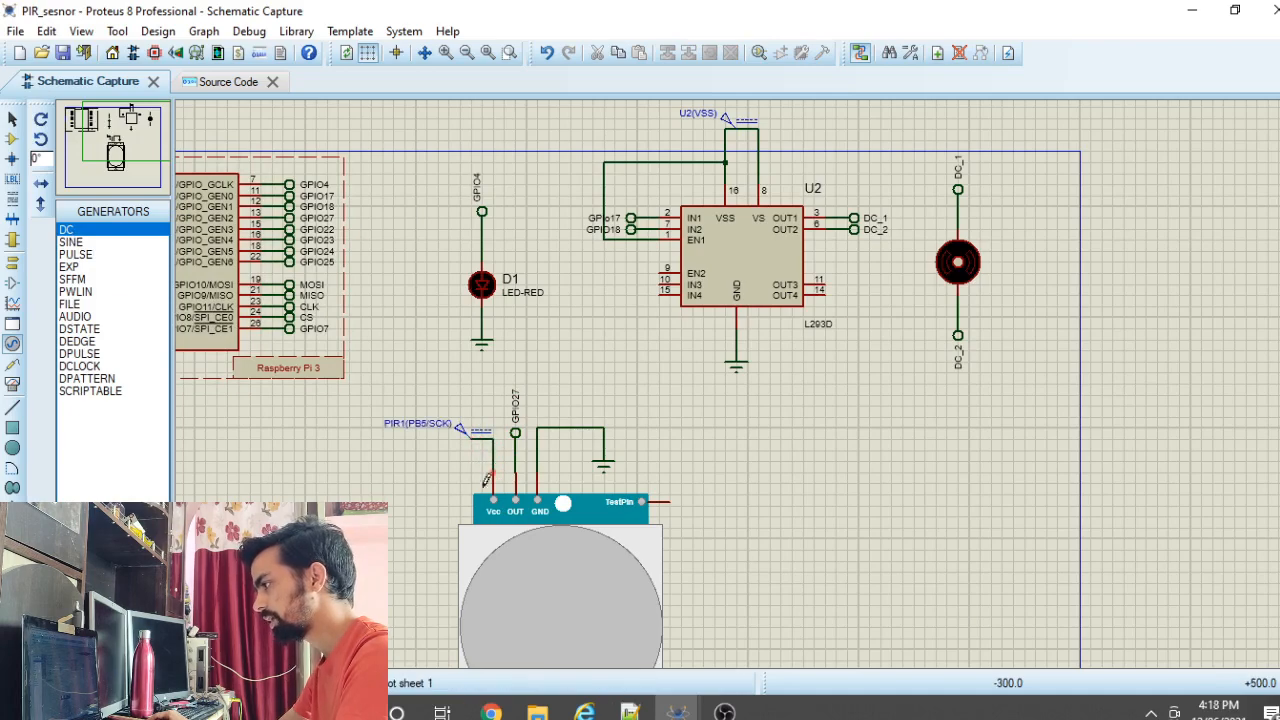
# Step: Set the voltage of the DC generator on the PIR sensor's Vcc pin to 5 volts
pyautogui.doubleClick(462, 432)
pyautogui.click(813, 143)
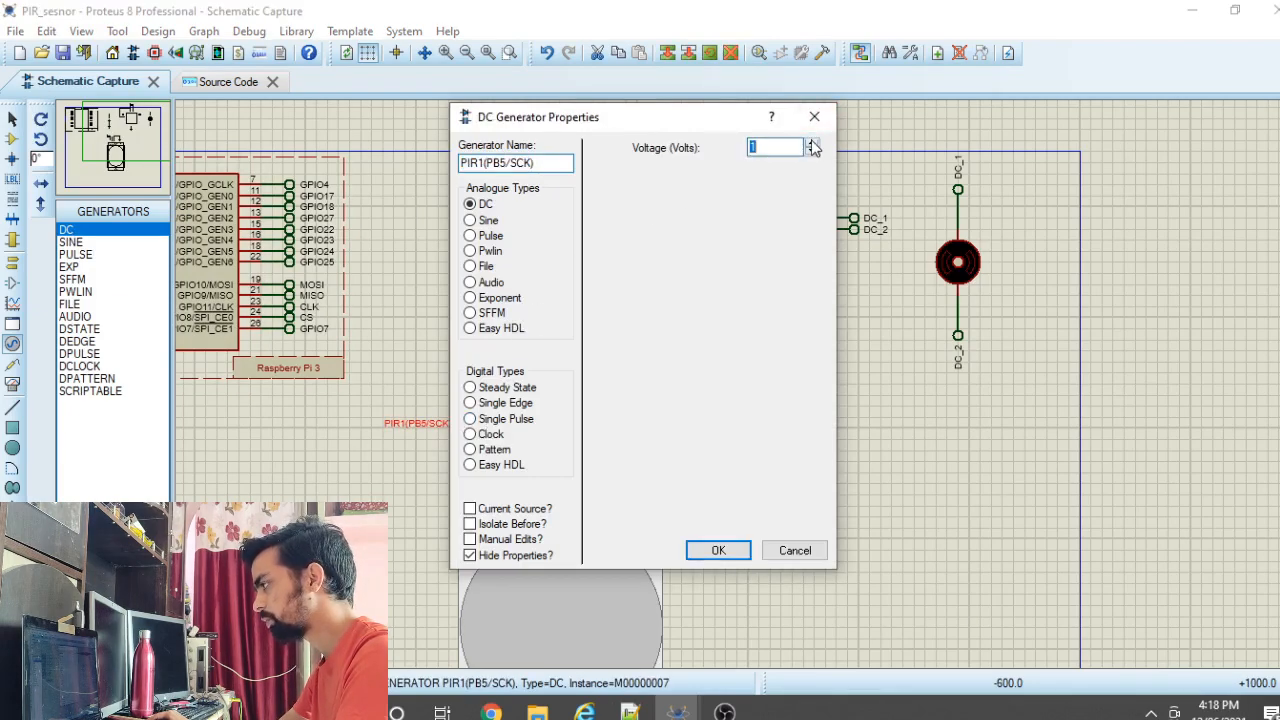
pyautogui.click(718, 550)
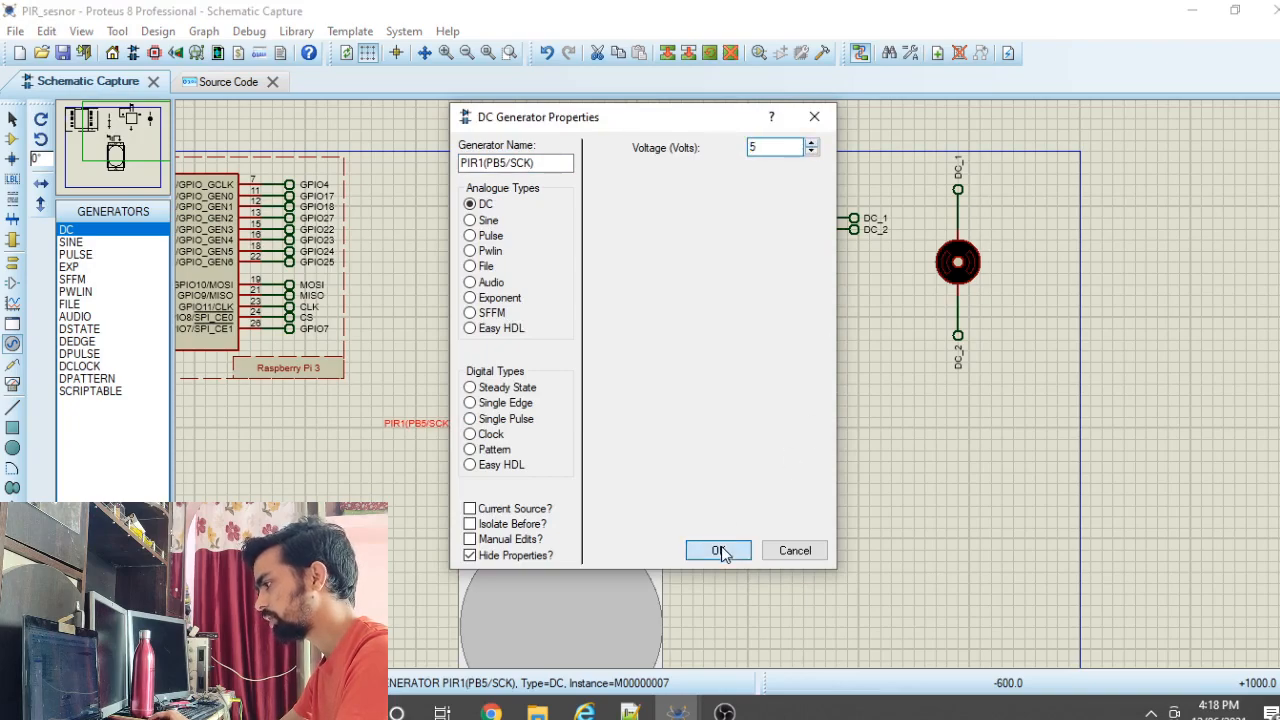
# Step: Switch to YouTube Studio and examine the channel's realtime subscriber count and its views and subscriber change for the last 7 days
pyautogui.scroll(-1, 834, 486)
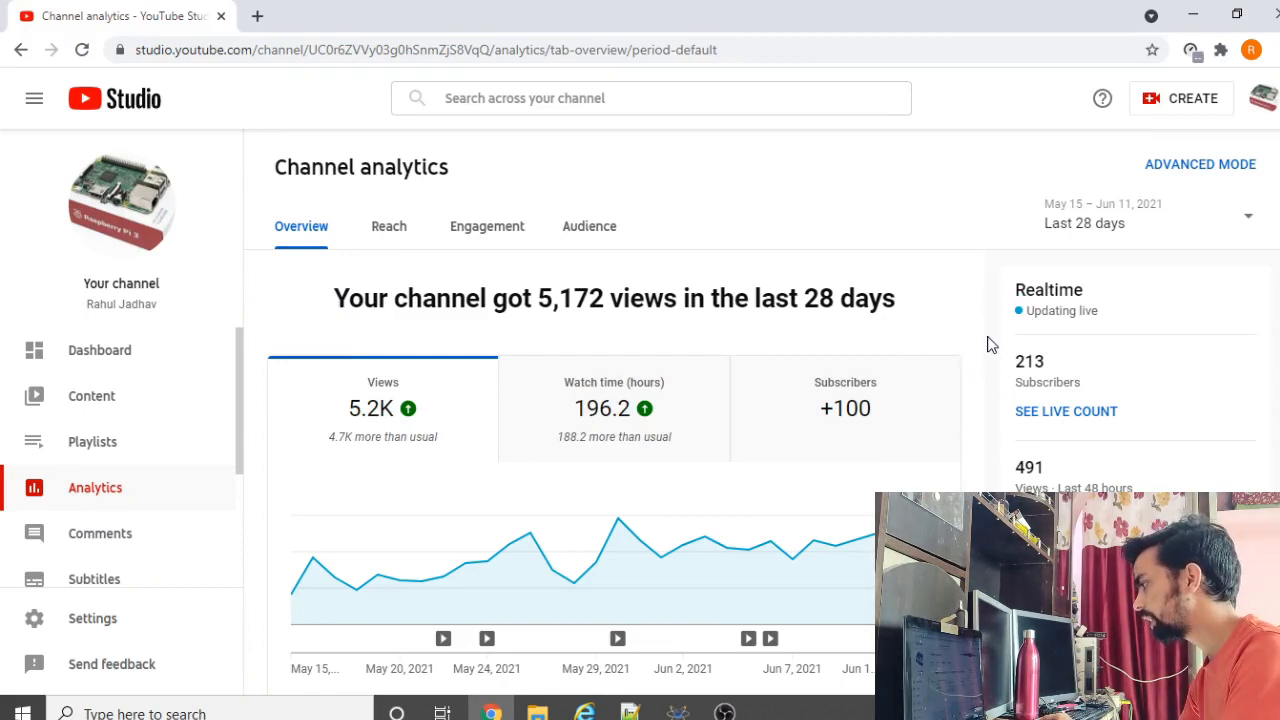
pyautogui.moveTo(986, 343); pyautogui.dragTo(1103, 382)
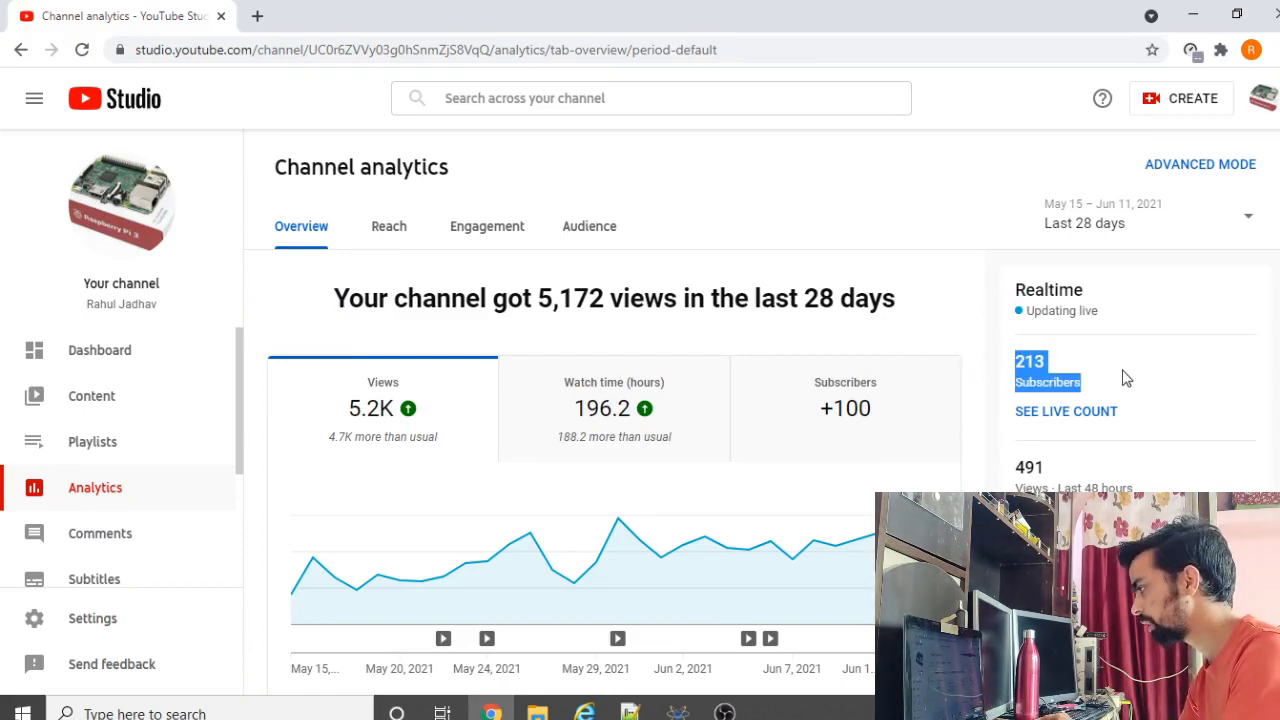
pyautogui.click(1147, 357)
pyautogui.click(1166, 224)
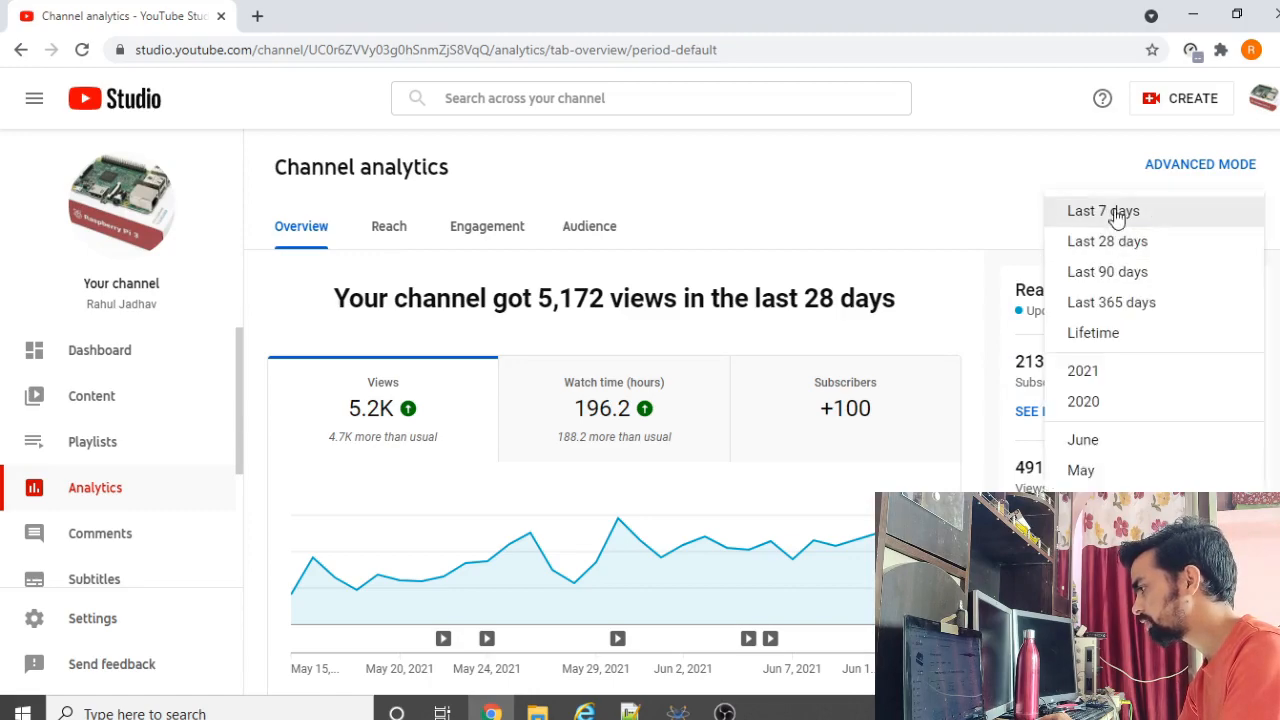
pyautogui.click(1120, 209)
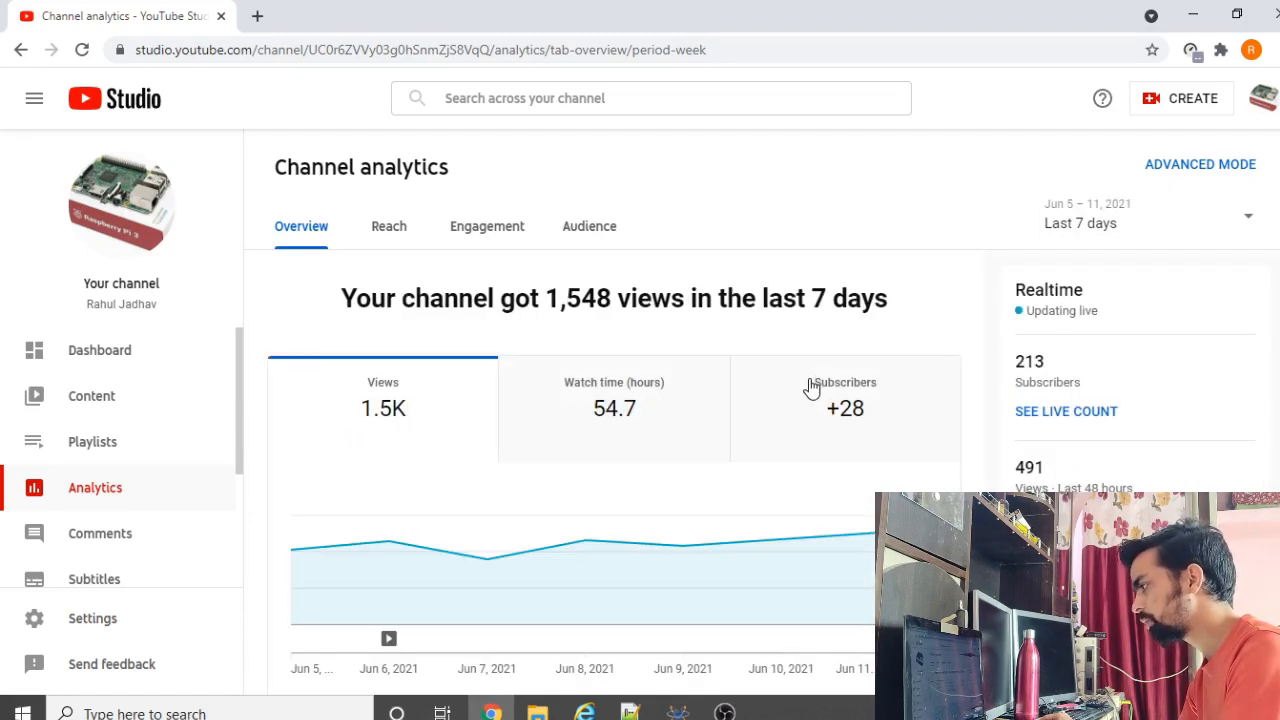
pyautogui.moveTo(851, 429)
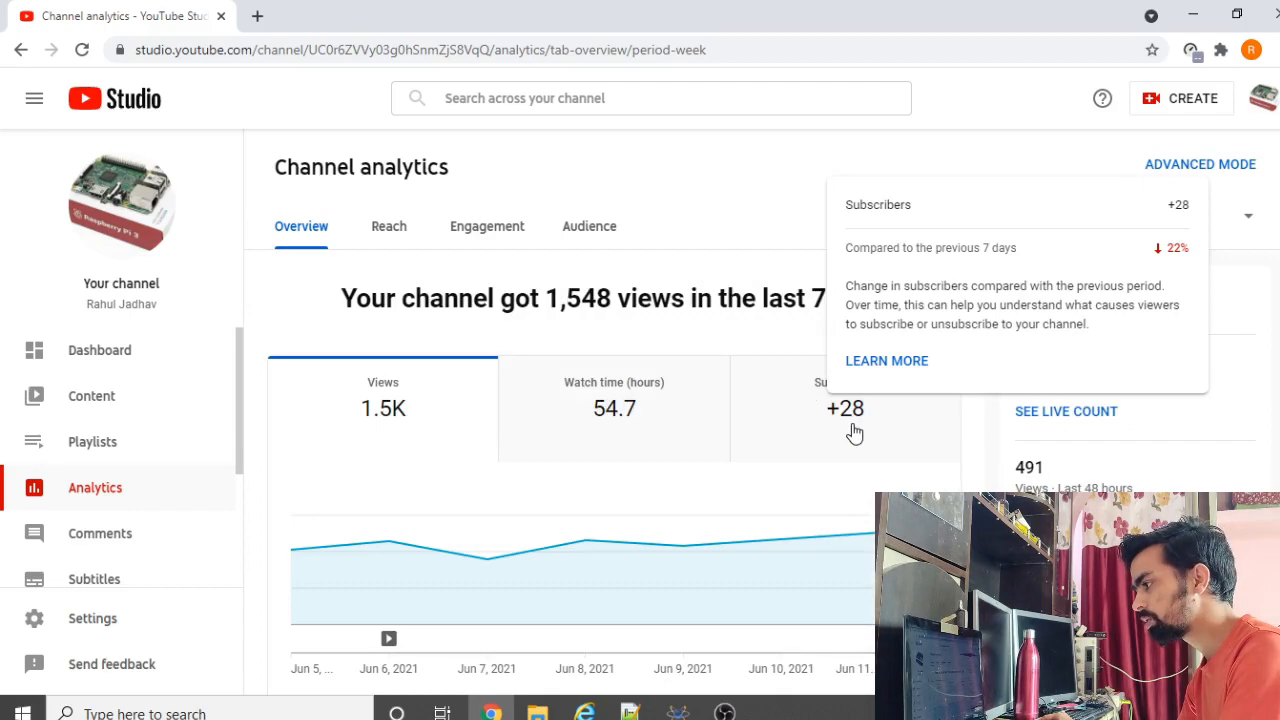
pyautogui.moveTo(375, 425)
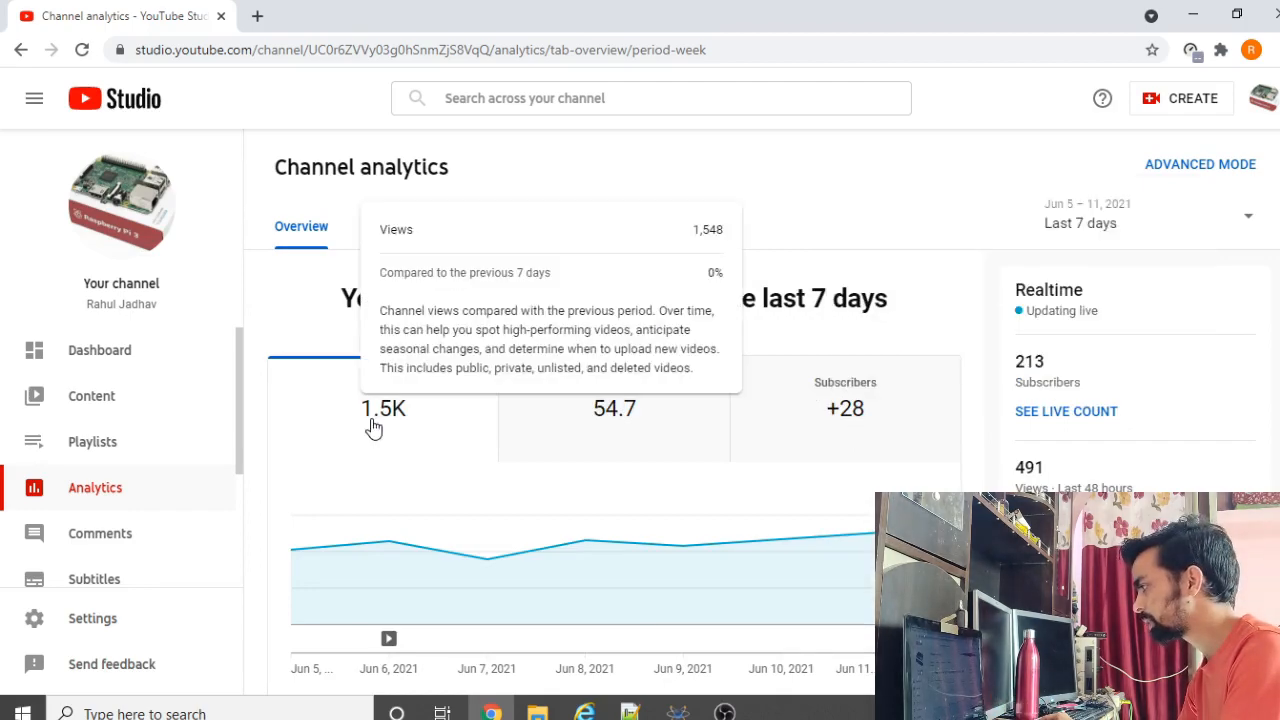
# Step: Review the channel's top videos for the last 7 days, and return to the realtime subscriber count
pyautogui.scroll(-10, 373, 428)
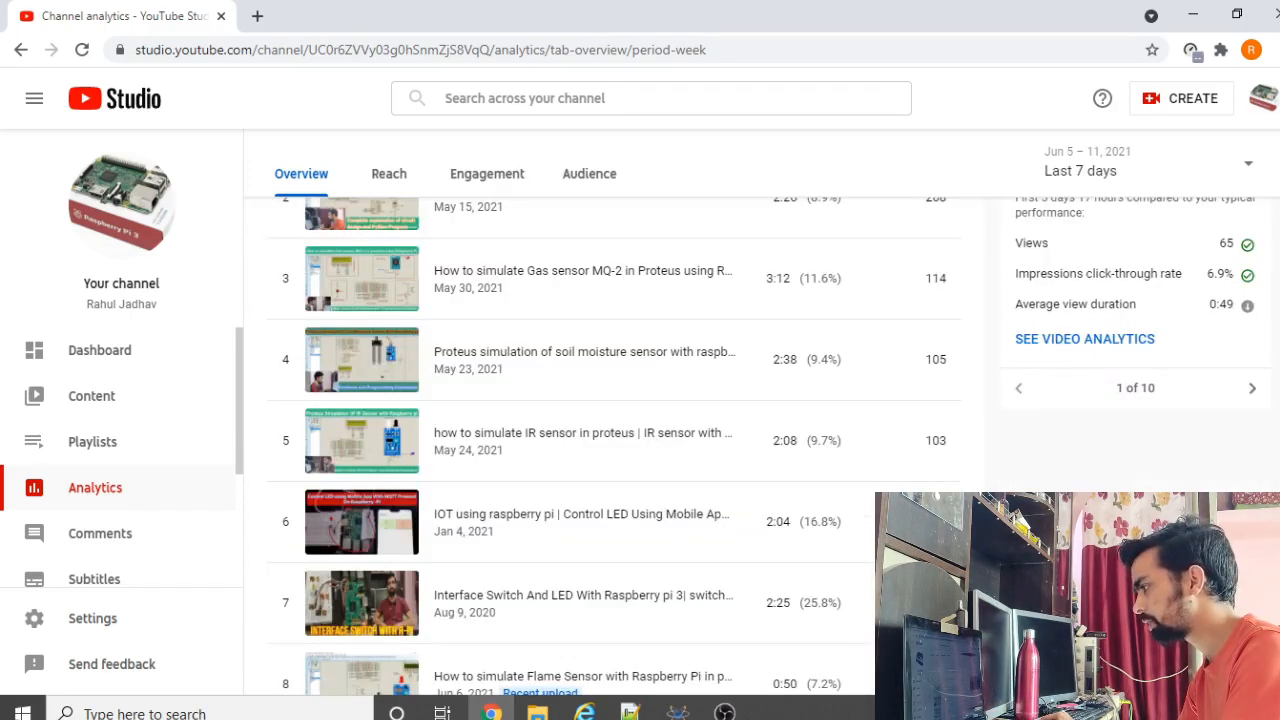
pyautogui.scroll(1, 615, 446)
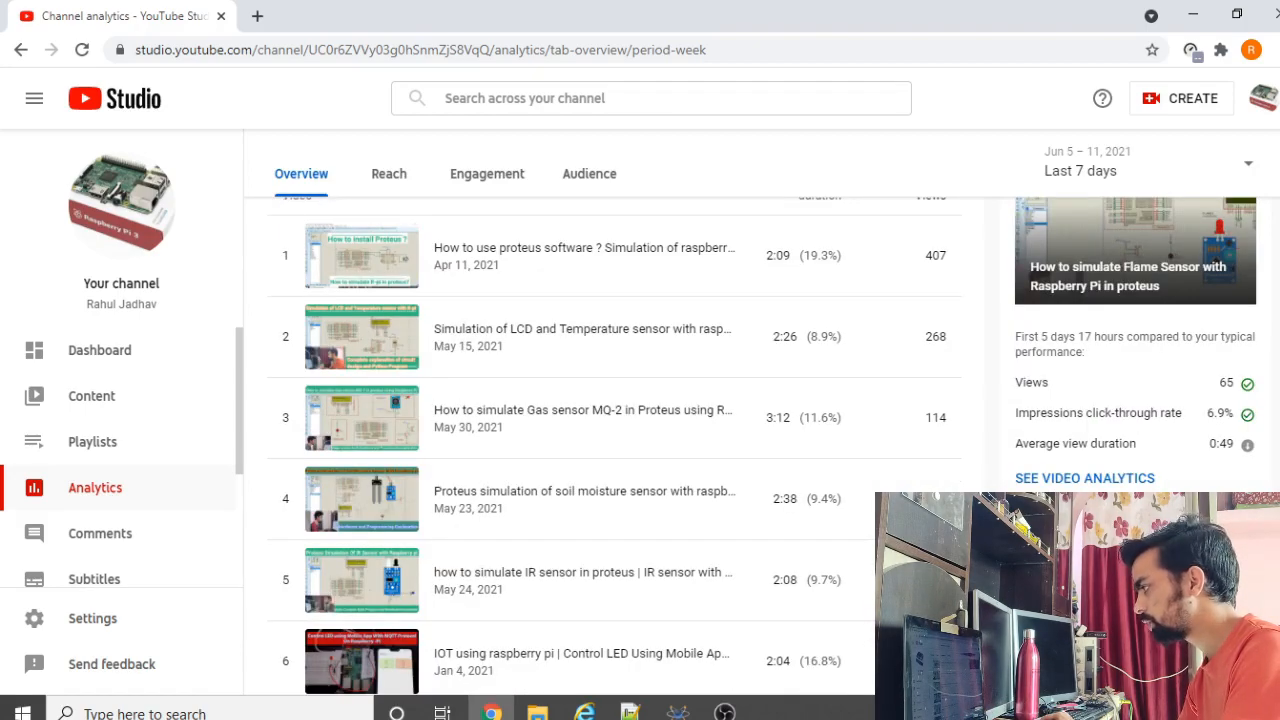
pyautogui.scroll(-1, 615, 446)
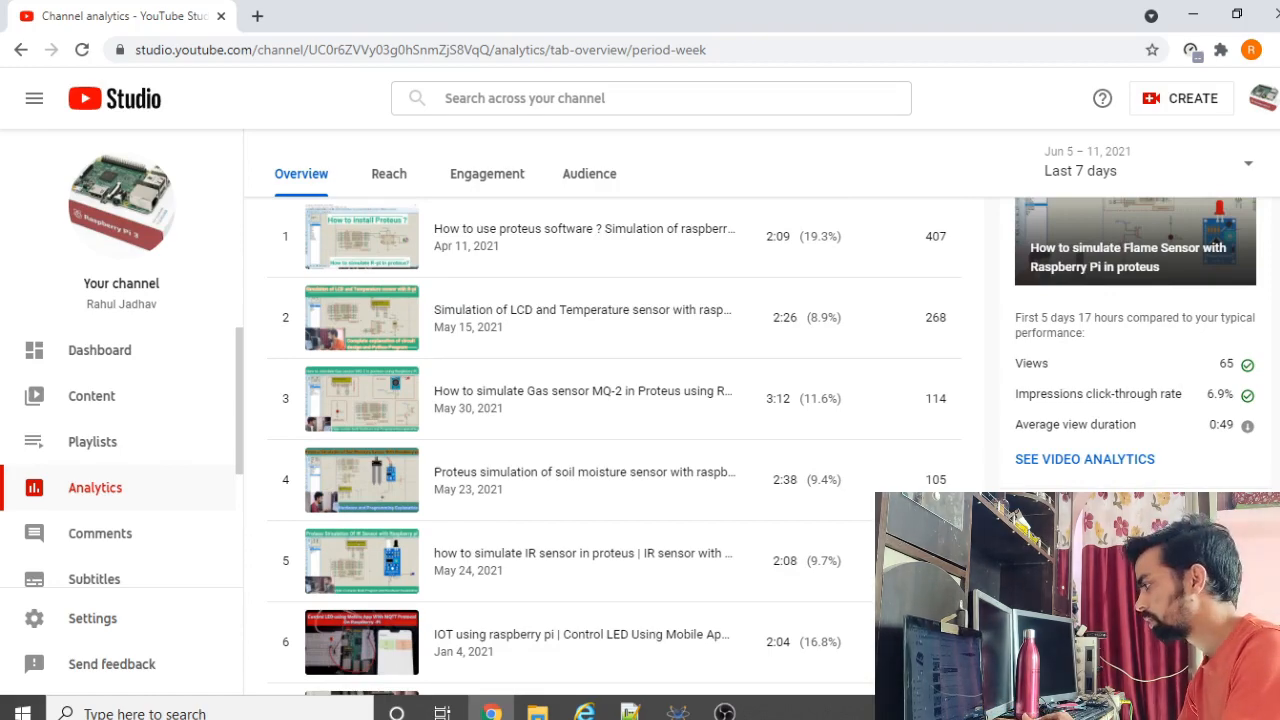
pyautogui.scroll(-3, 615, 446)
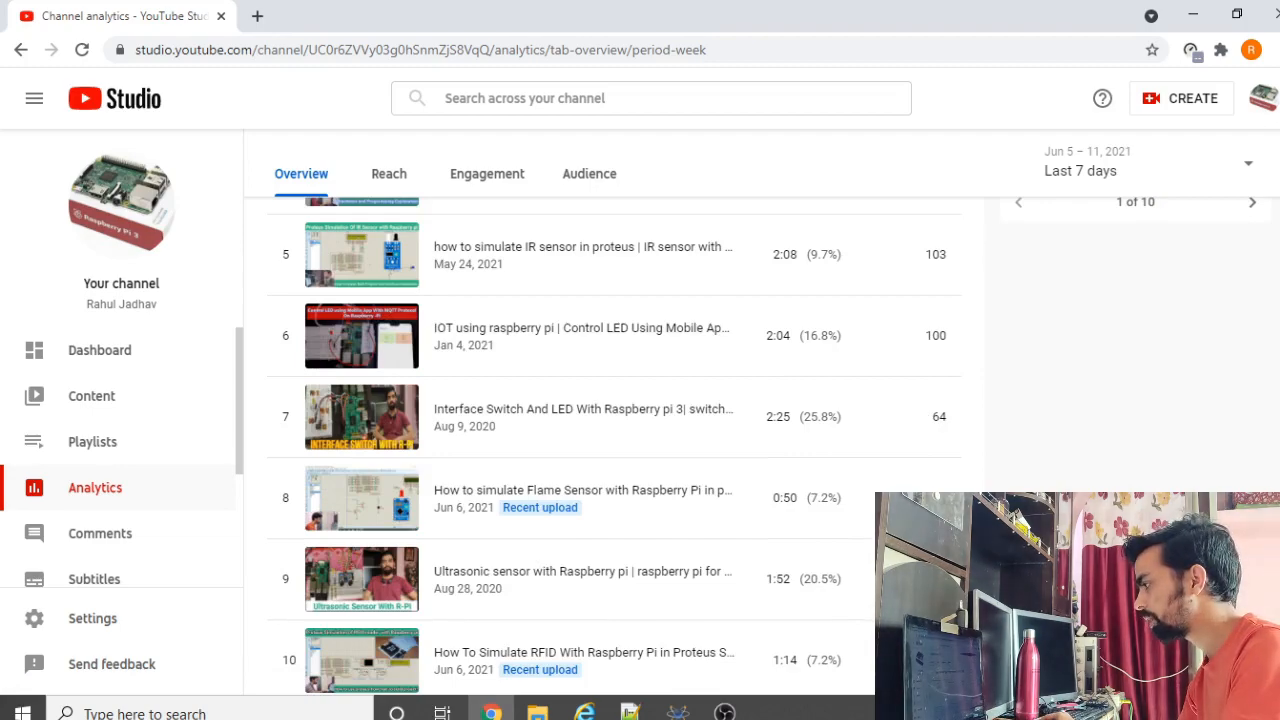
pyautogui.scroll(3, 1117, 378)
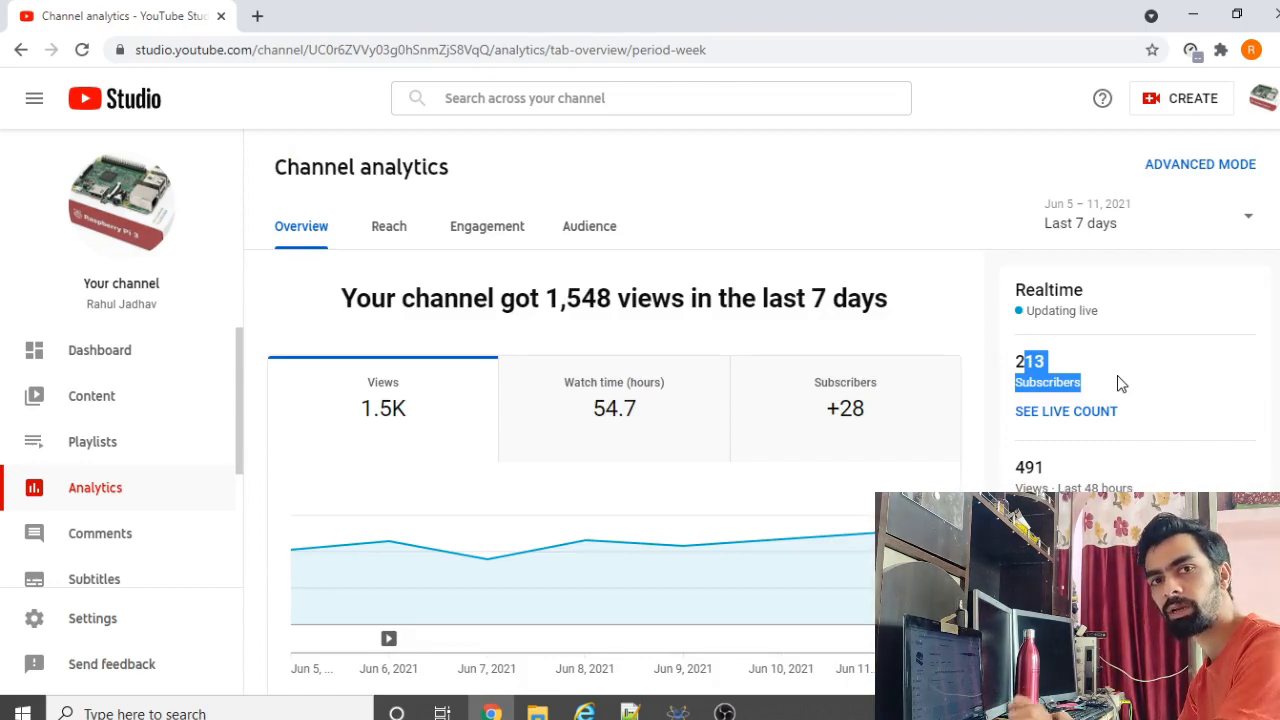
pyautogui.click(1088, 364)
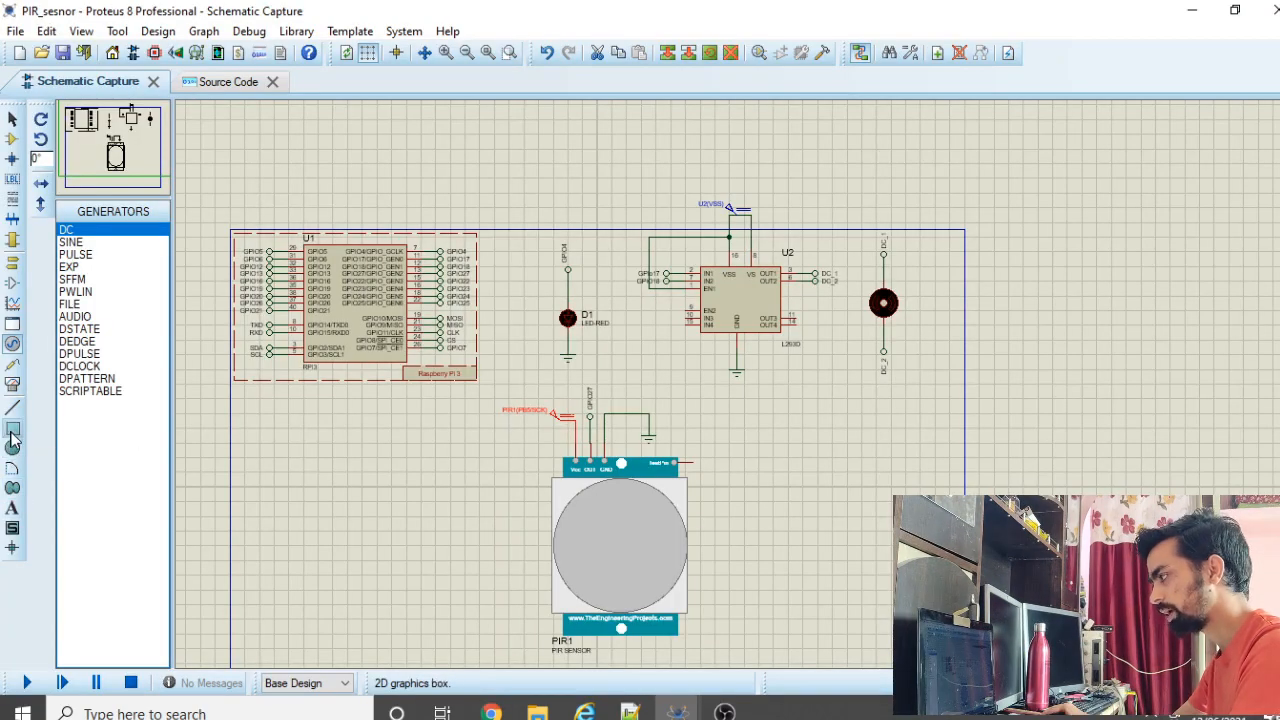
# Step: Switch back to Proteus and draw a PIN-style 2D graphics box around the DC motor and its DC_1 and DC_2 terminals
pyautogui.click(12, 430)
pyautogui.click(72, 243)
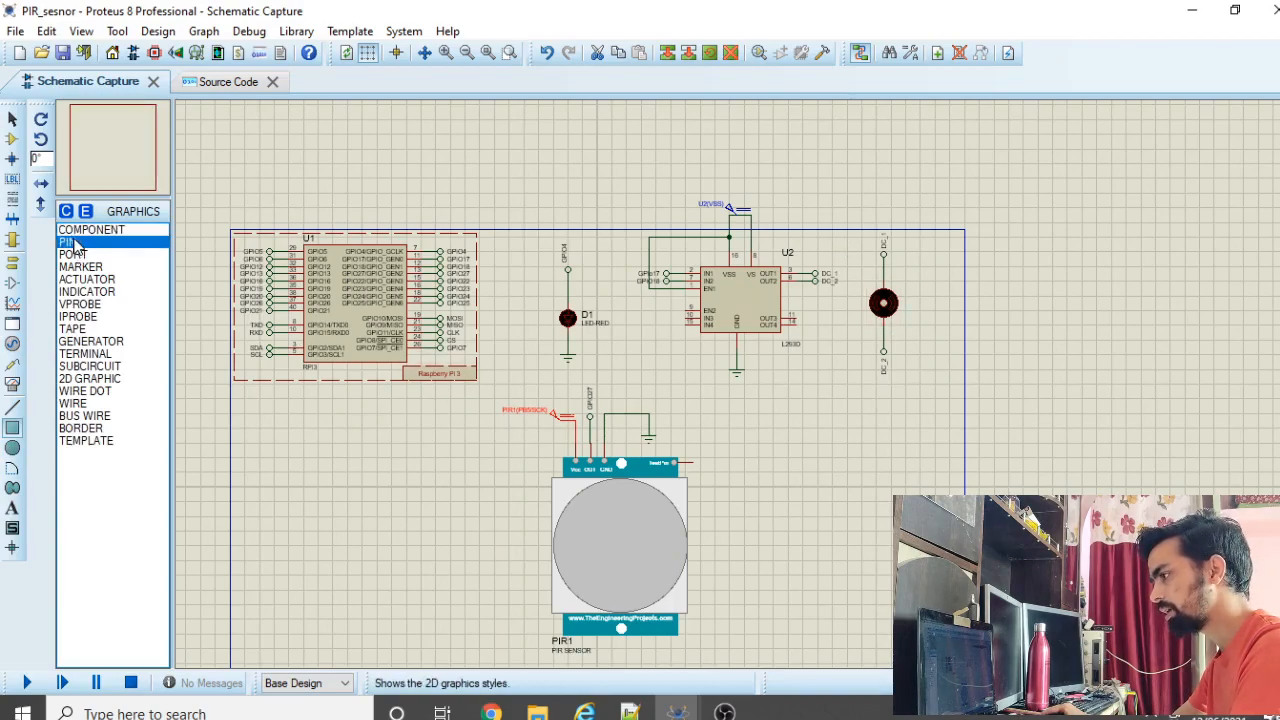
pyautogui.moveTo(842, 222); pyautogui.dragTo(943, 347)
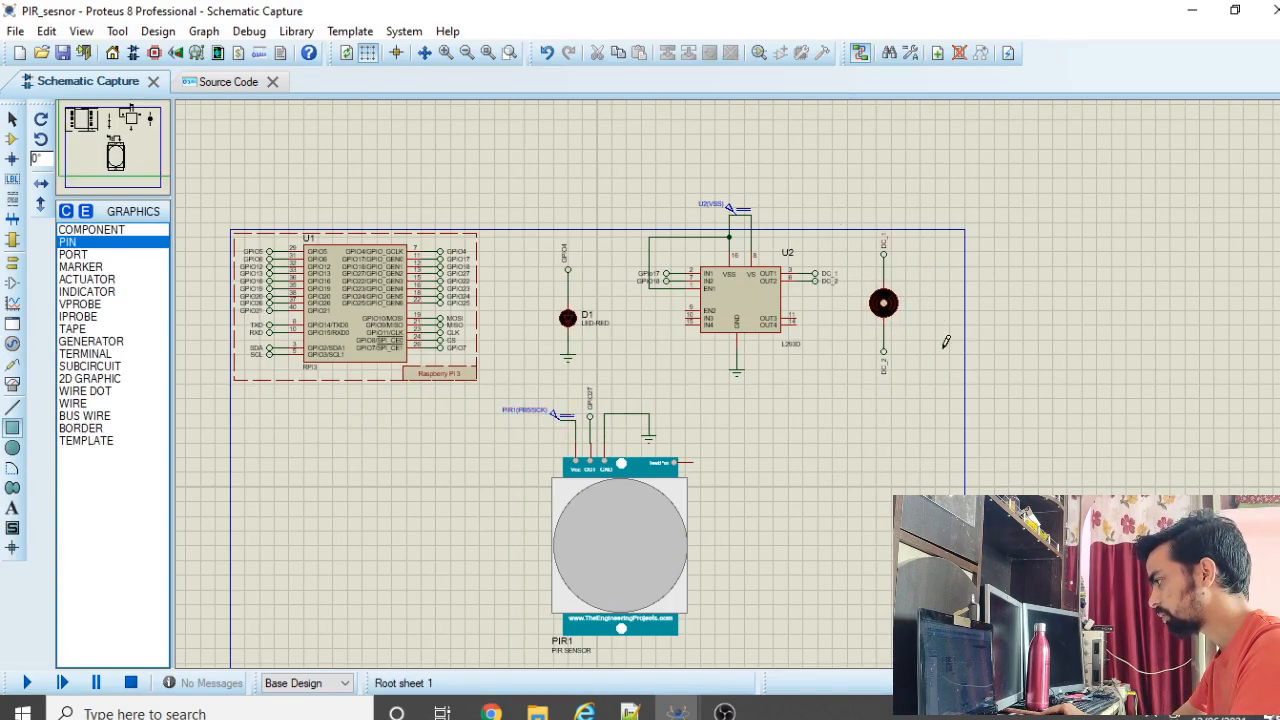
pyautogui.moveTo(826, 207); pyautogui.dragTo(950, 396)
pyautogui.click(950, 396)
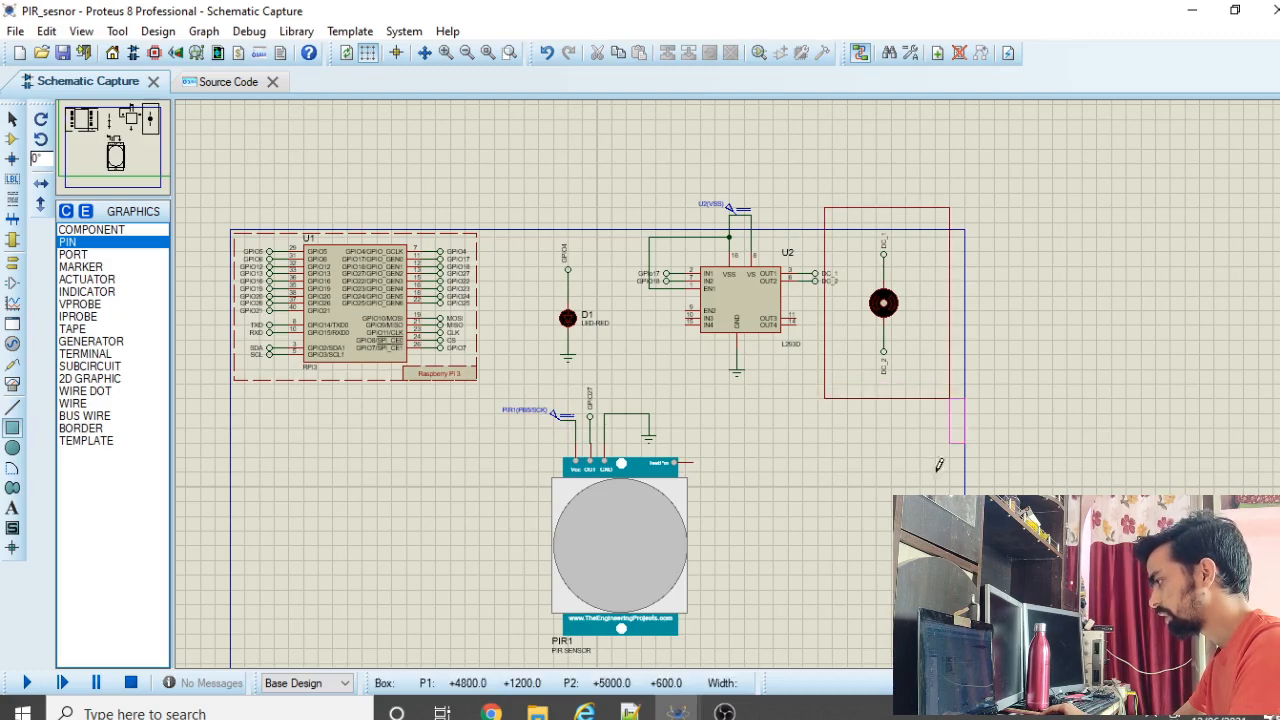
pyautogui.rightClick(888, 389)
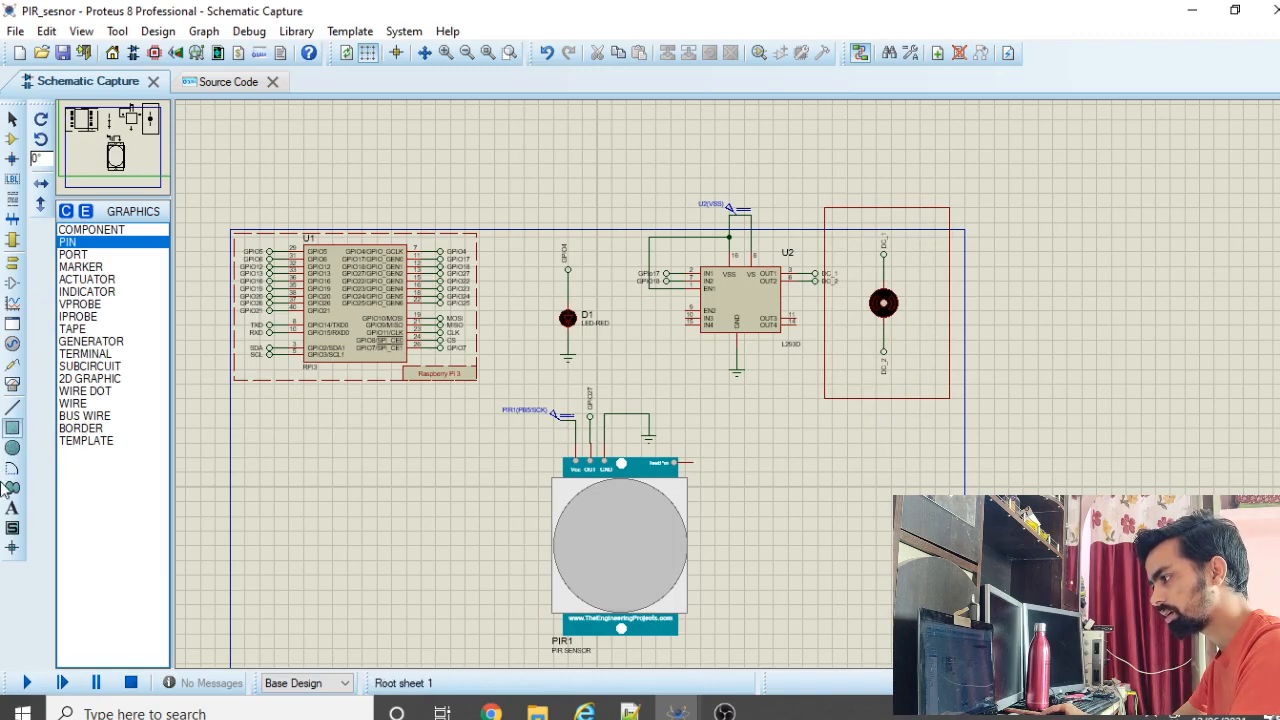
# Step: Add PIN-style 2D graphics text reading "DC_motor" at the DC motor box, with a text height of 0.19 in
pyautogui.click(12, 508)
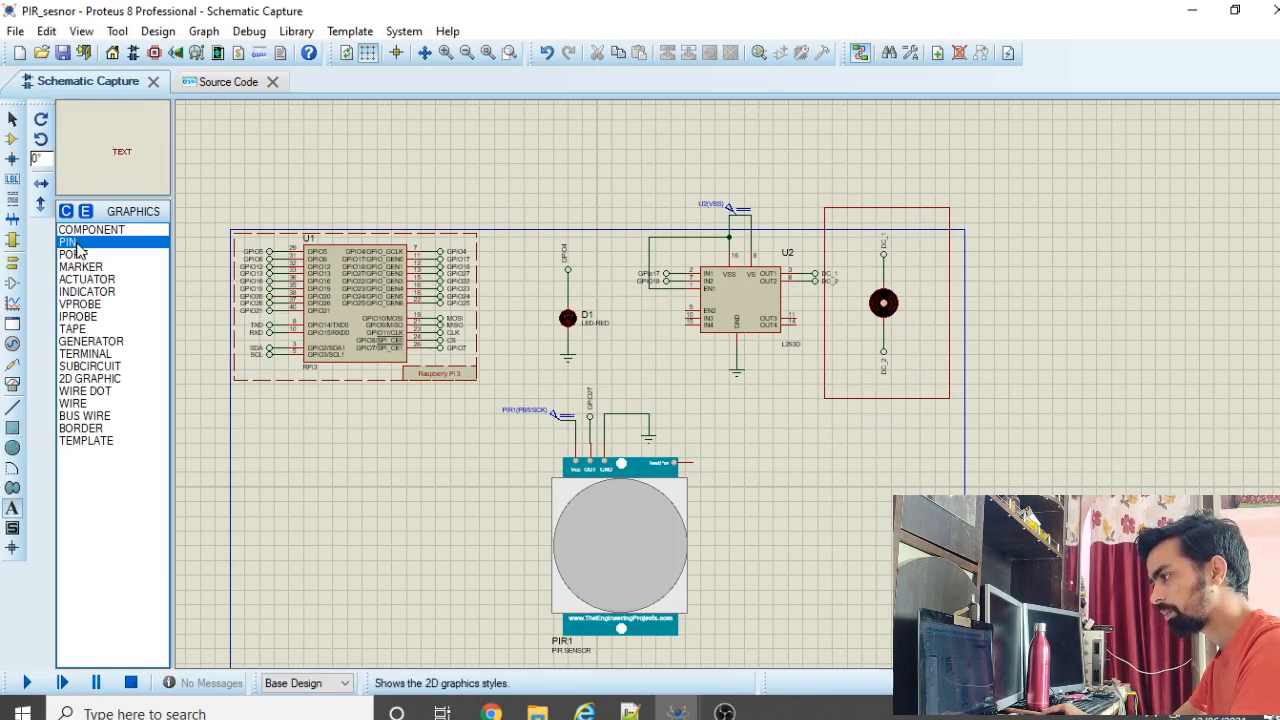
pyautogui.click(943, 374)
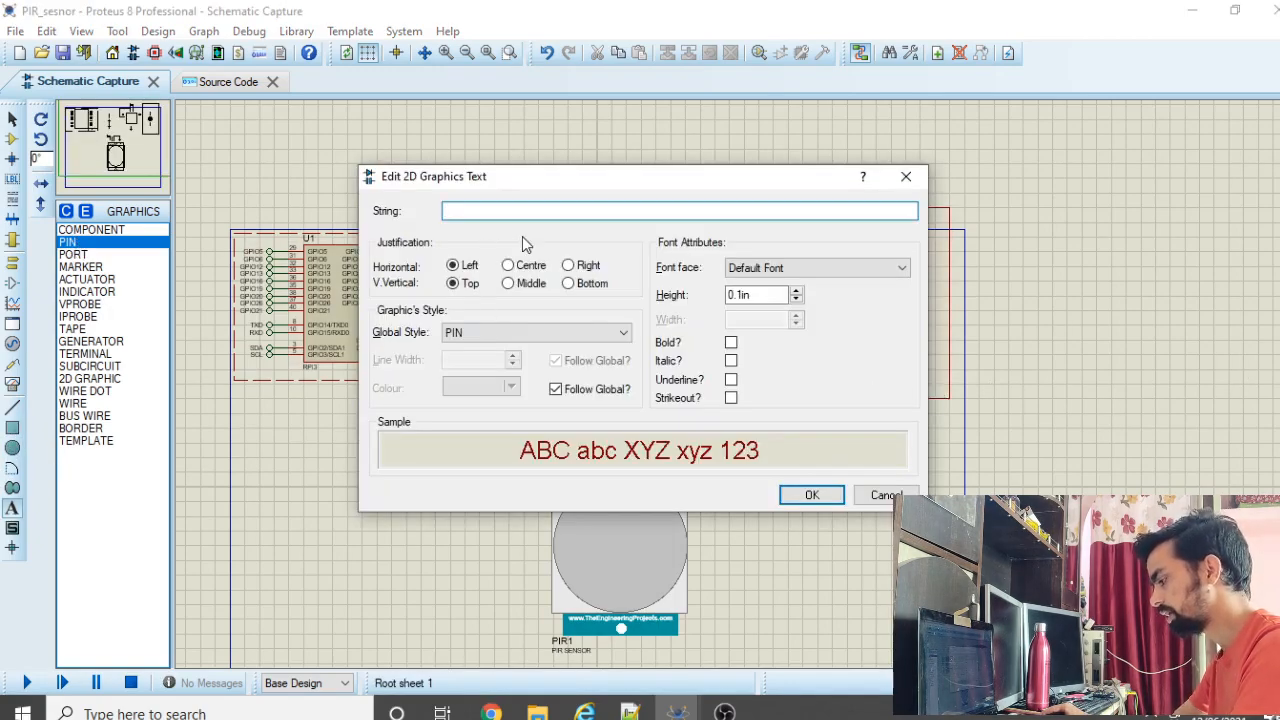
pyautogui.write('DC_m')
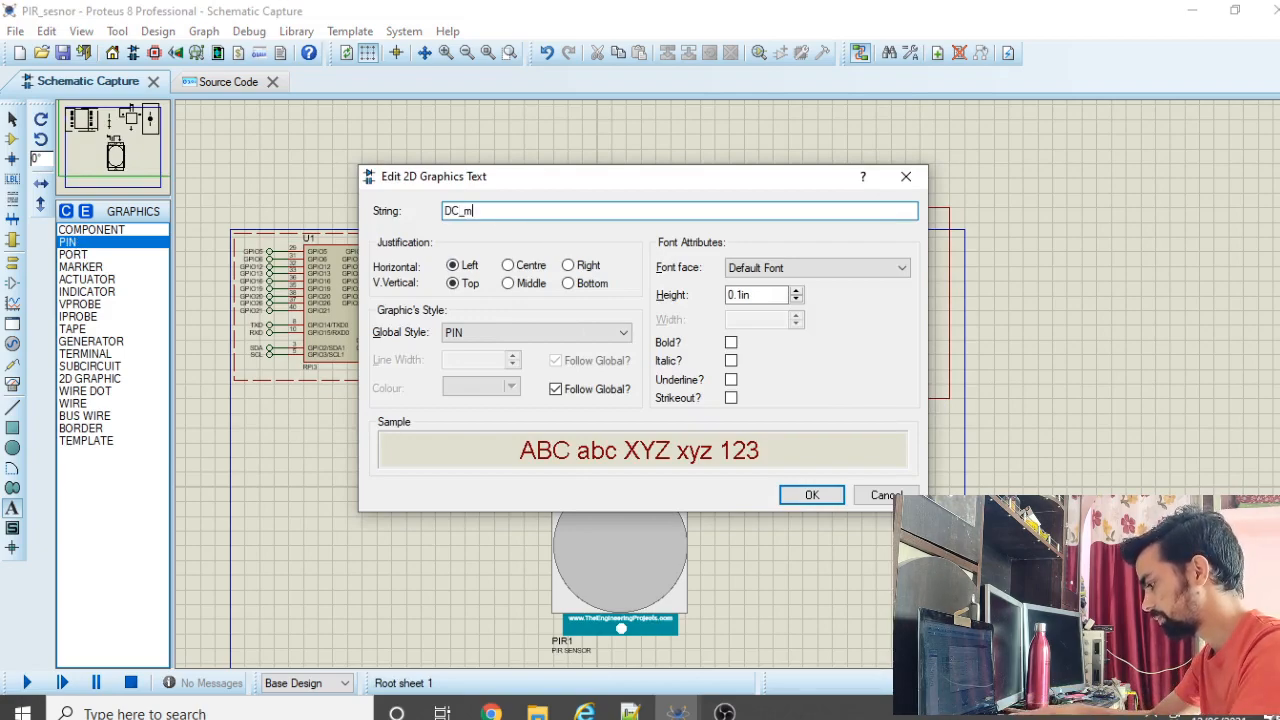
pyautogui.write('otor')
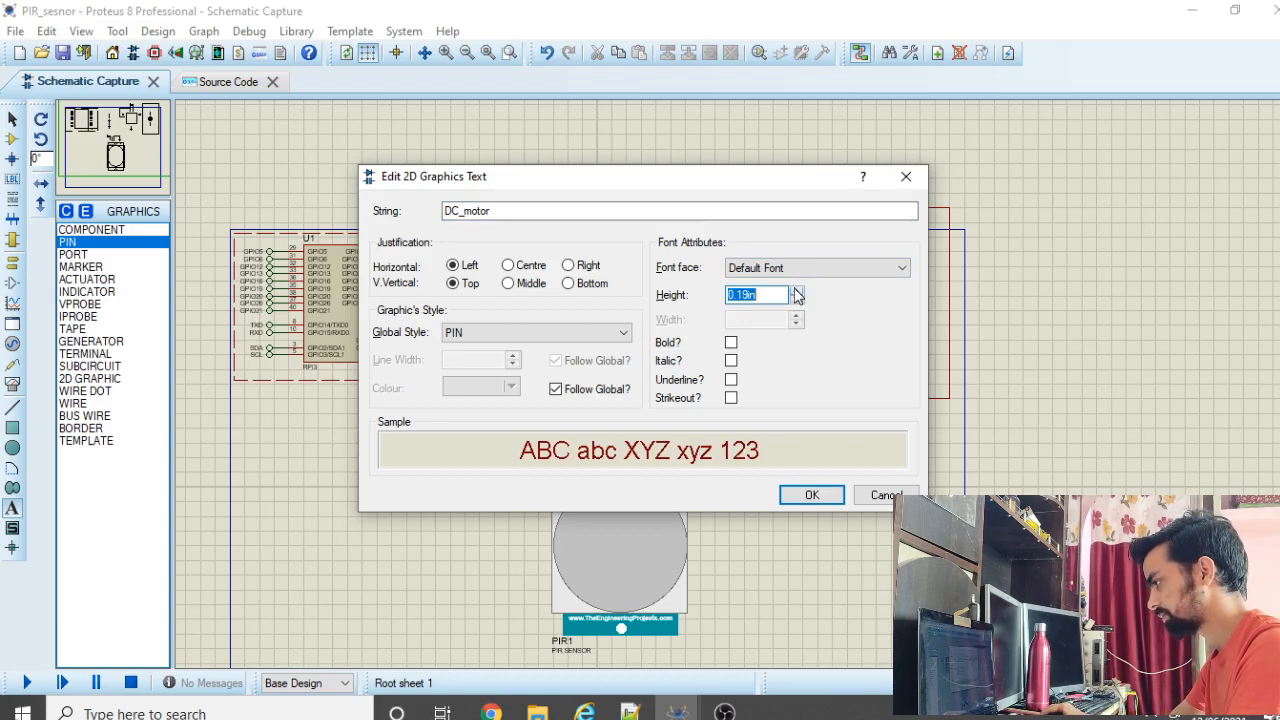
pyautogui.click(812, 495)
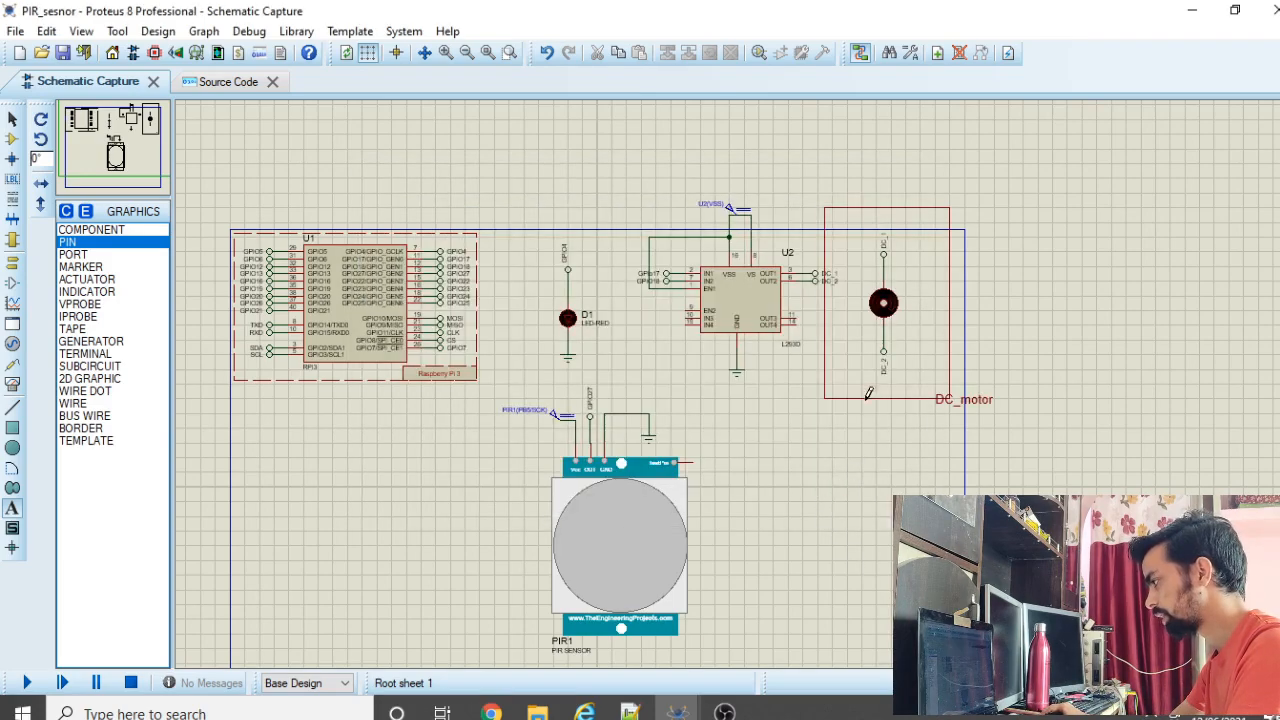
# Step: Move the DC_motor text inside the motor's box, just below the DC_2 terminal
pyautogui.click(987, 410)
pyautogui.click(809, 503)
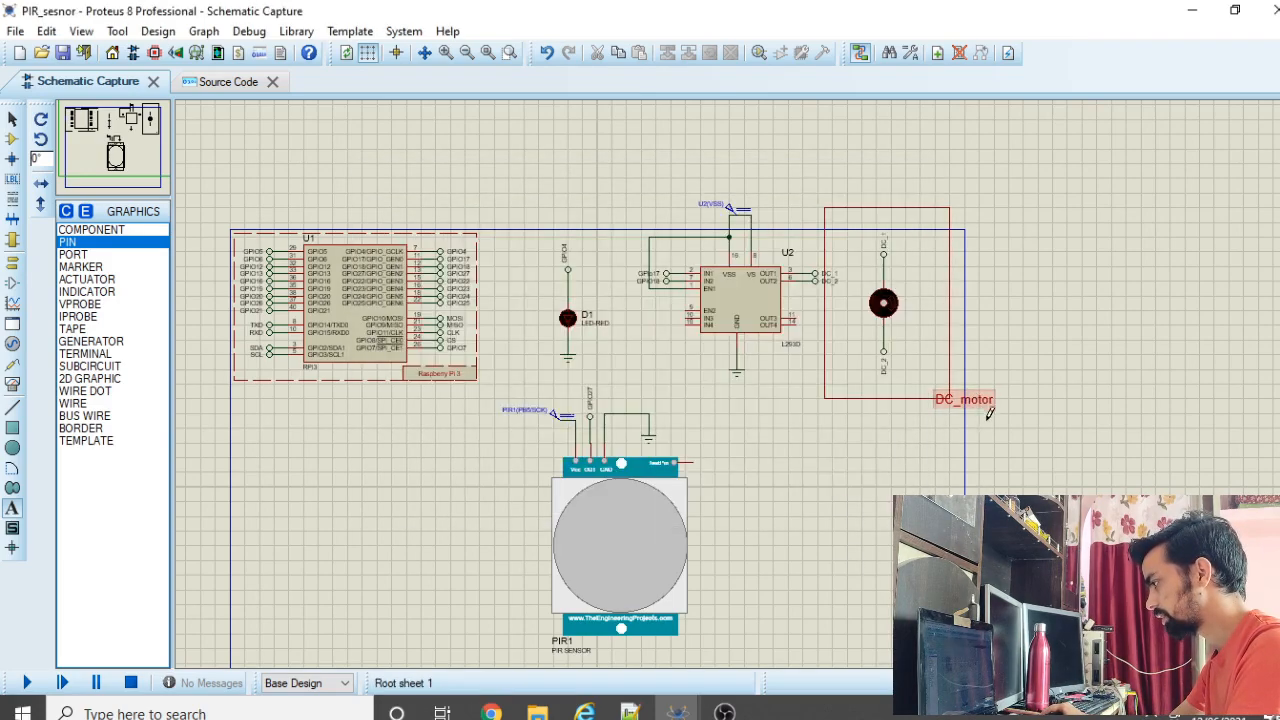
pyautogui.click(987, 410)
pyautogui.click(906, 177)
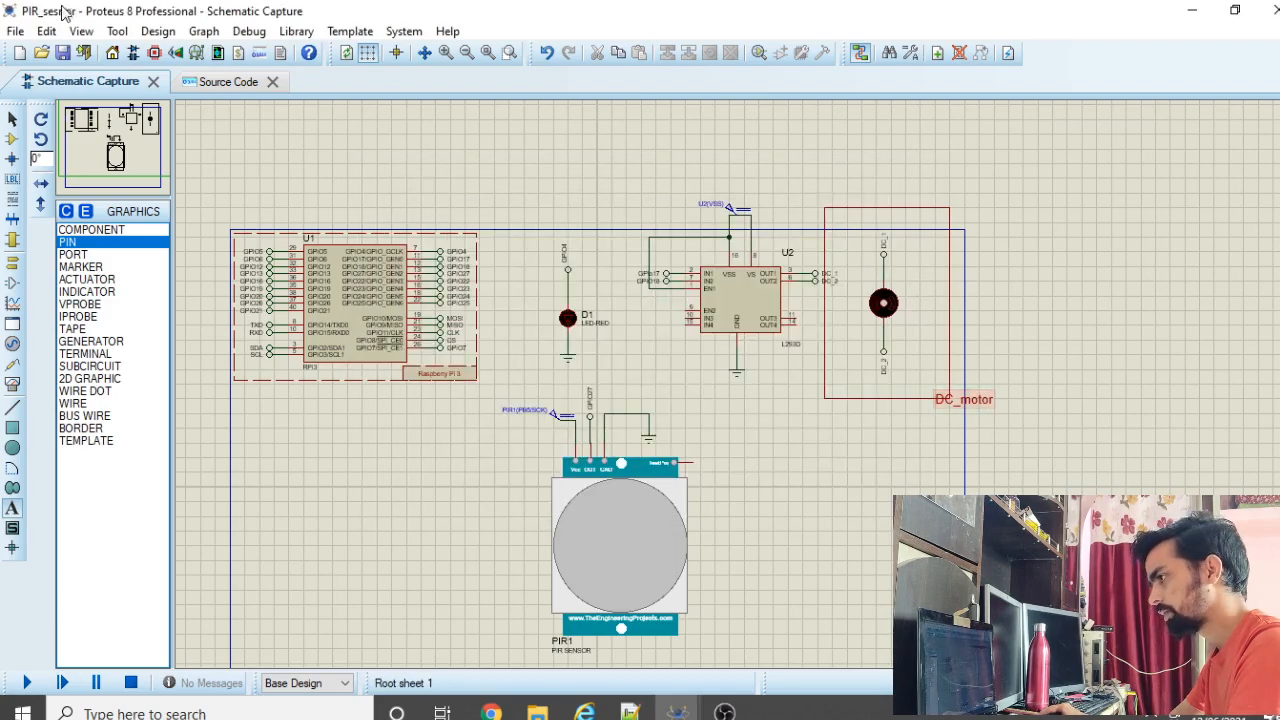
pyautogui.click(981, 407)
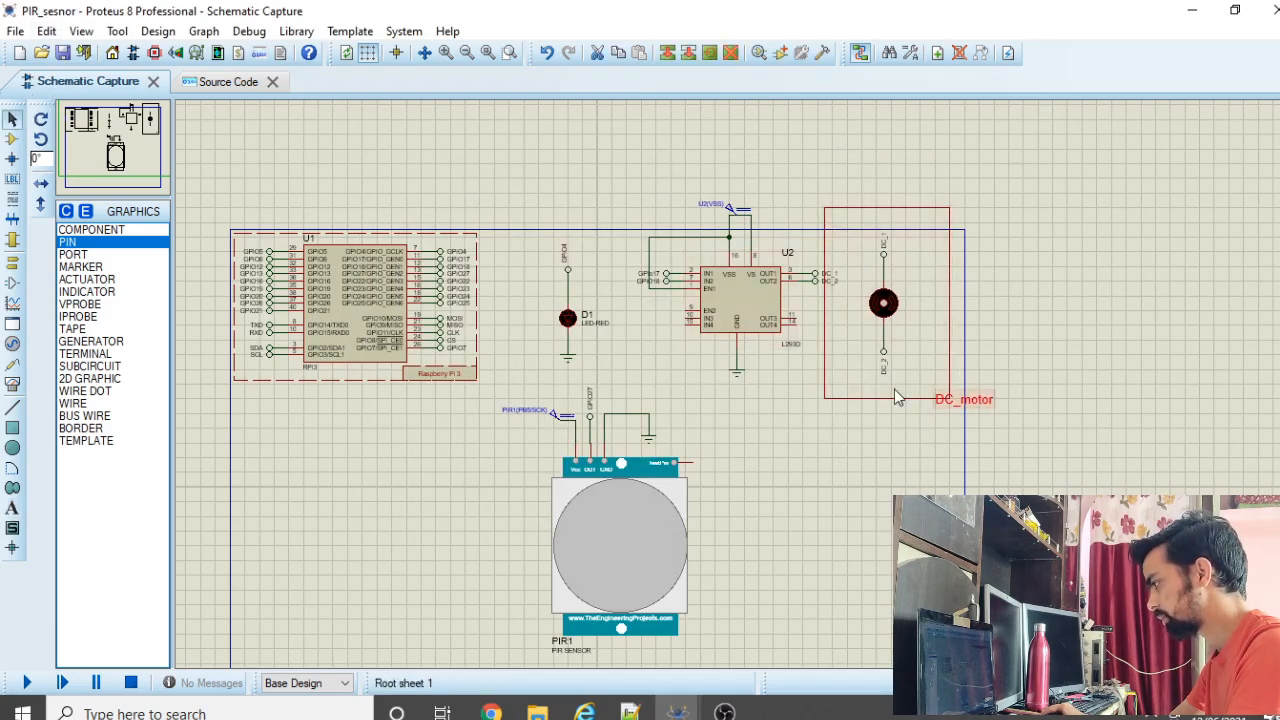
pyautogui.moveTo(954, 404); pyautogui.dragTo(884, 392)
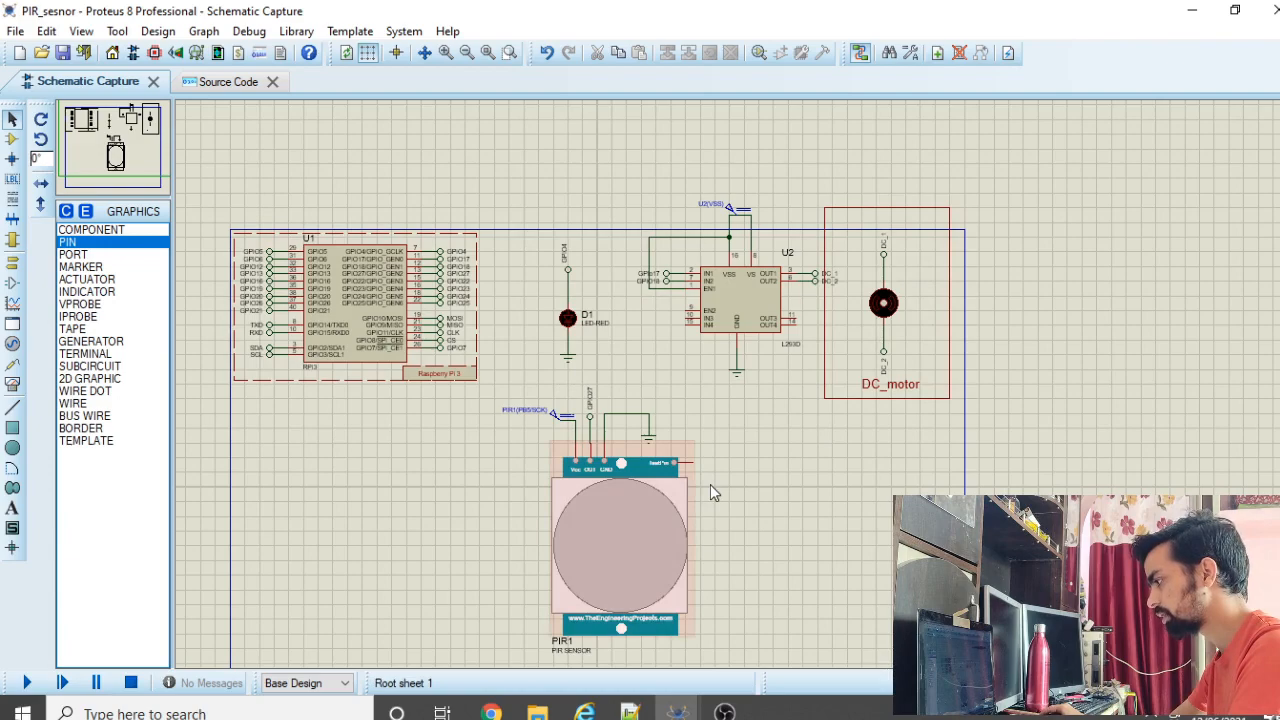
# Step: Search the device library for "logic state" and pick the LOGICSTATE latched-action source
pyautogui.scroll(1, 711, 491)
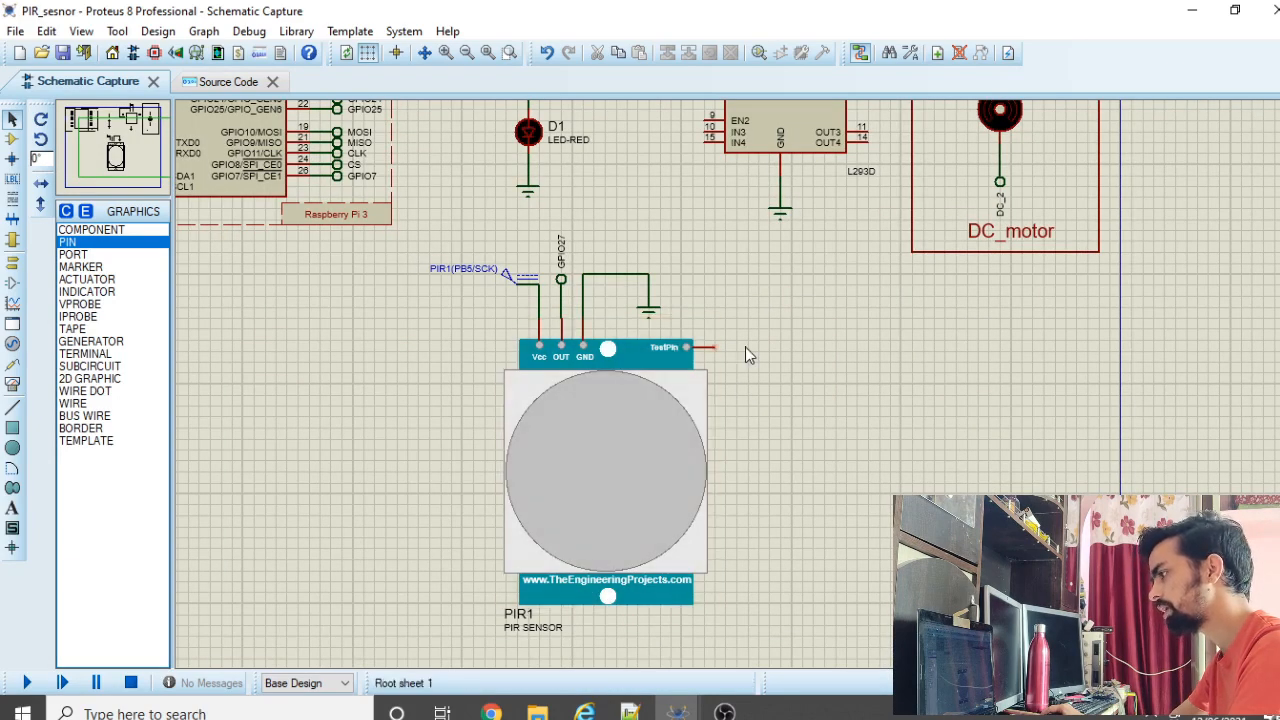
pyautogui.click(12, 139)
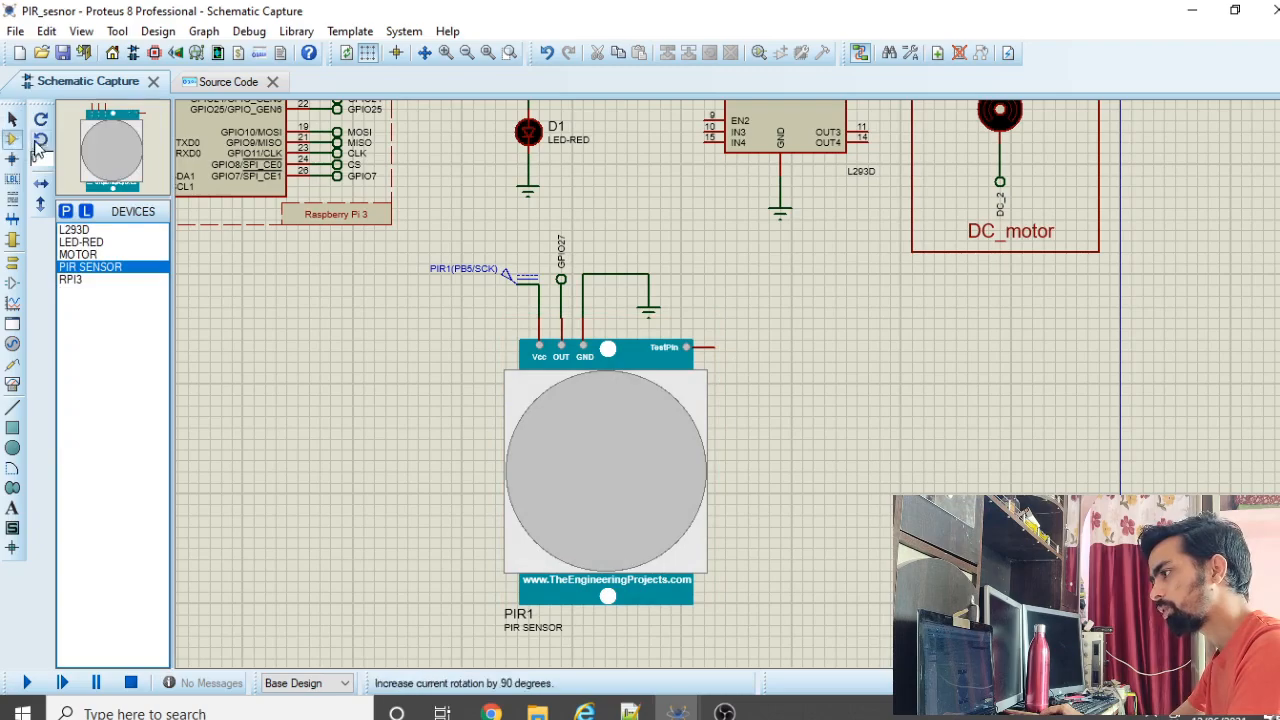
pyautogui.click(67, 213)
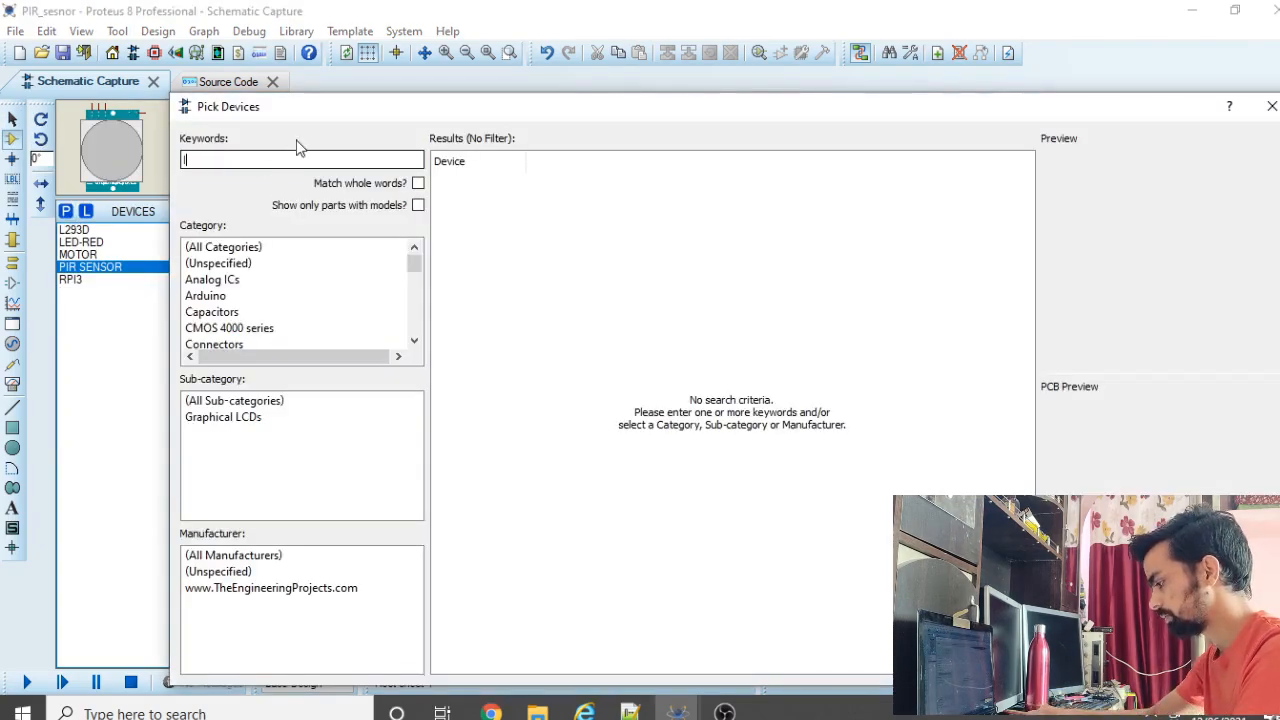
pyautogui.write('logic s')
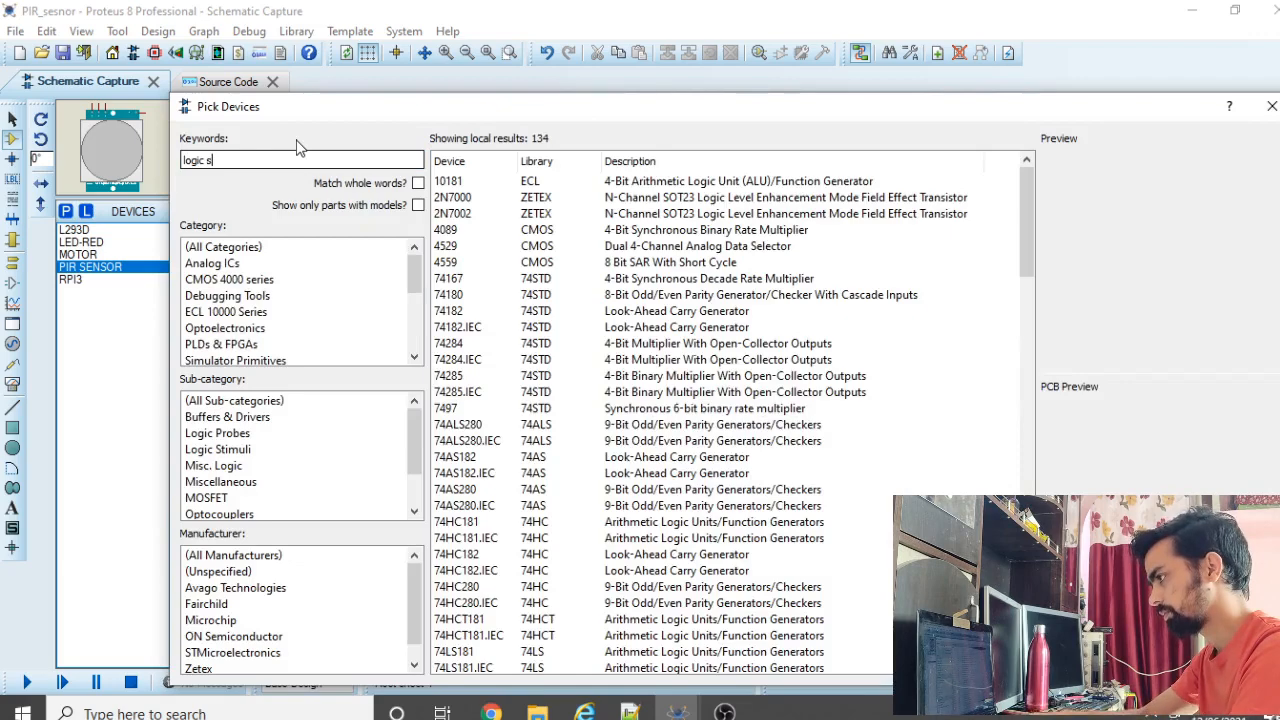
pyautogui.write('tate')
pyautogui.click(547, 216)
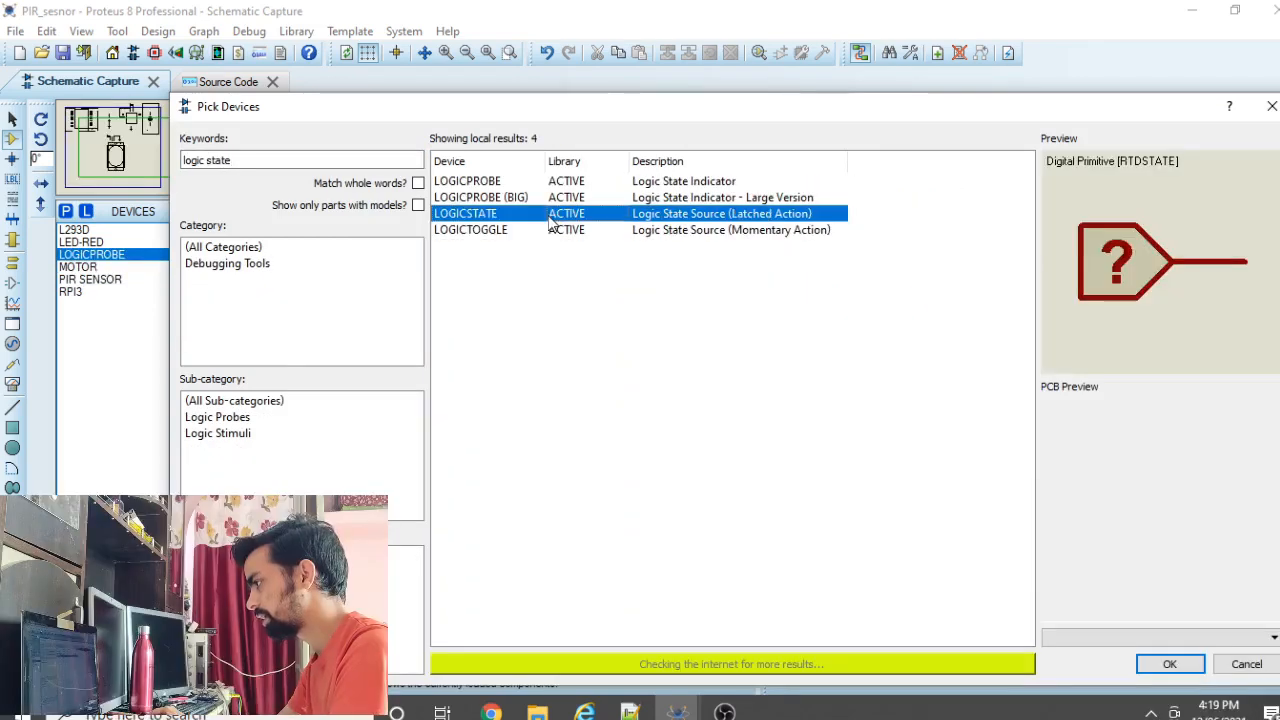
pyautogui.click(1178, 666)
# Step: Place a logic state source beside the PIR sensor's TestPin, rotated 180 degrees, and wire it to that pin
pyautogui.click(785, 344)
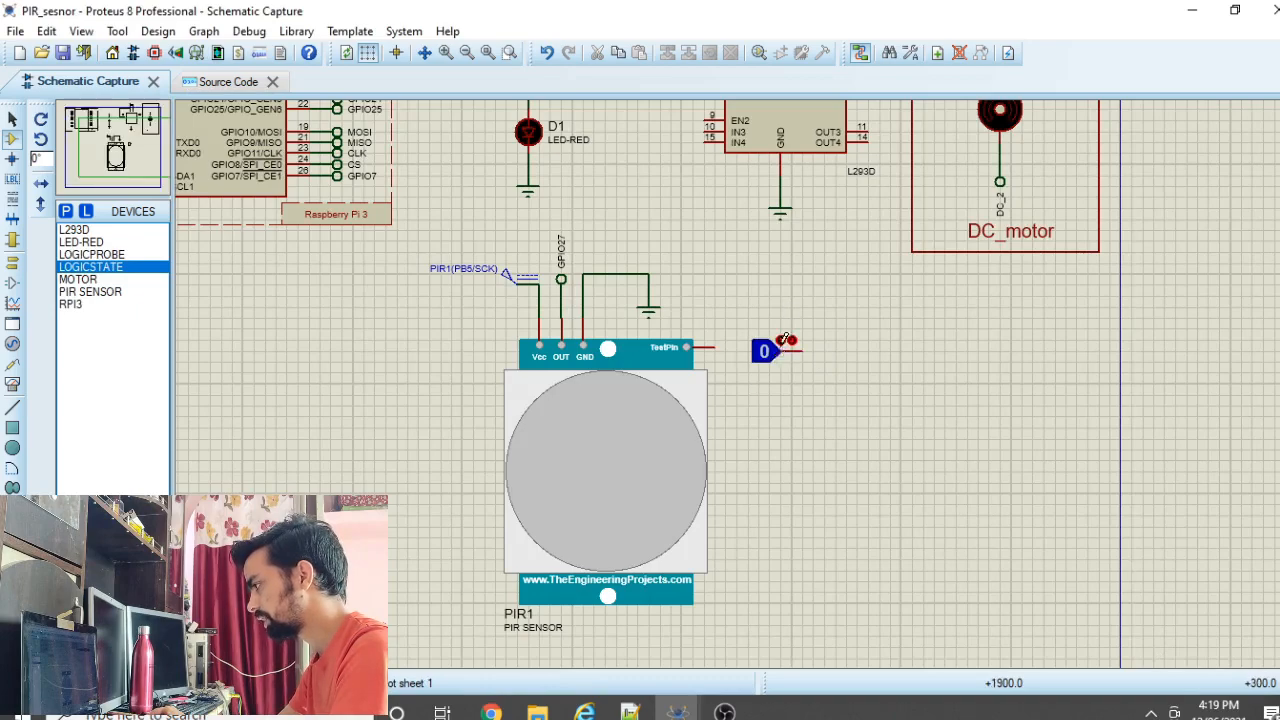
pyautogui.rightClick(787, 345)
pyautogui.click(912, 228)
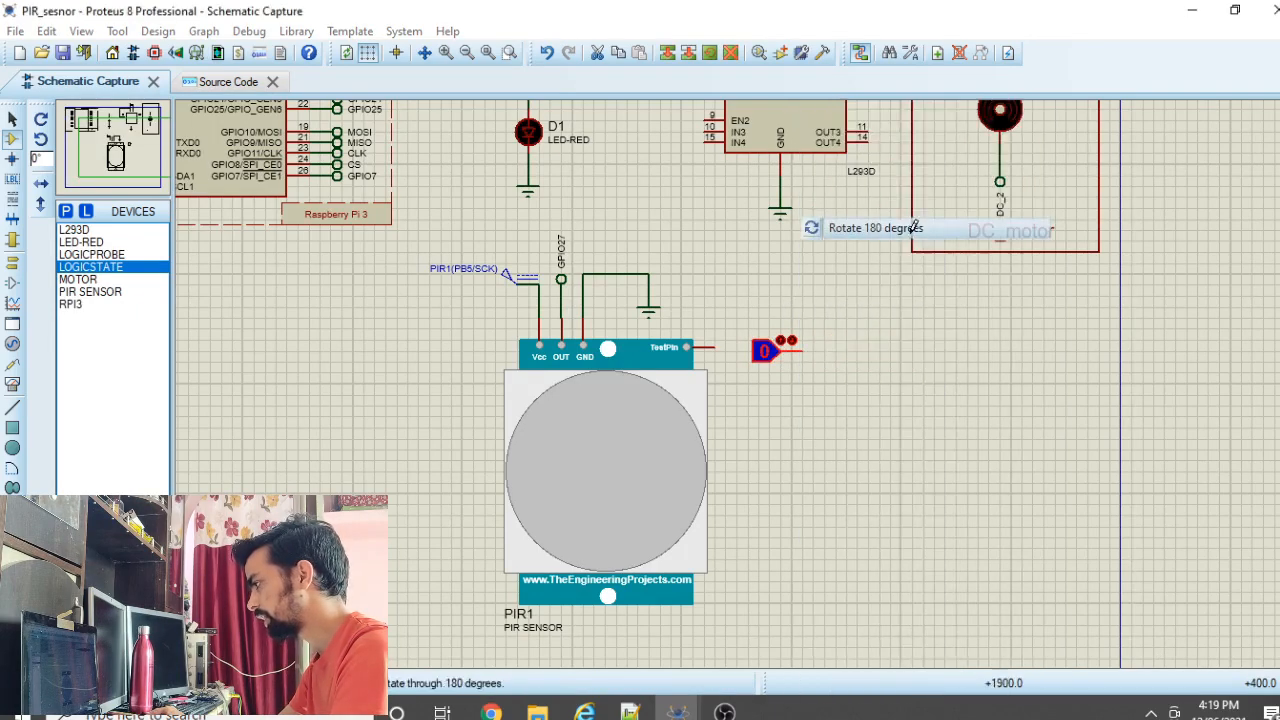
pyautogui.click(712, 345)
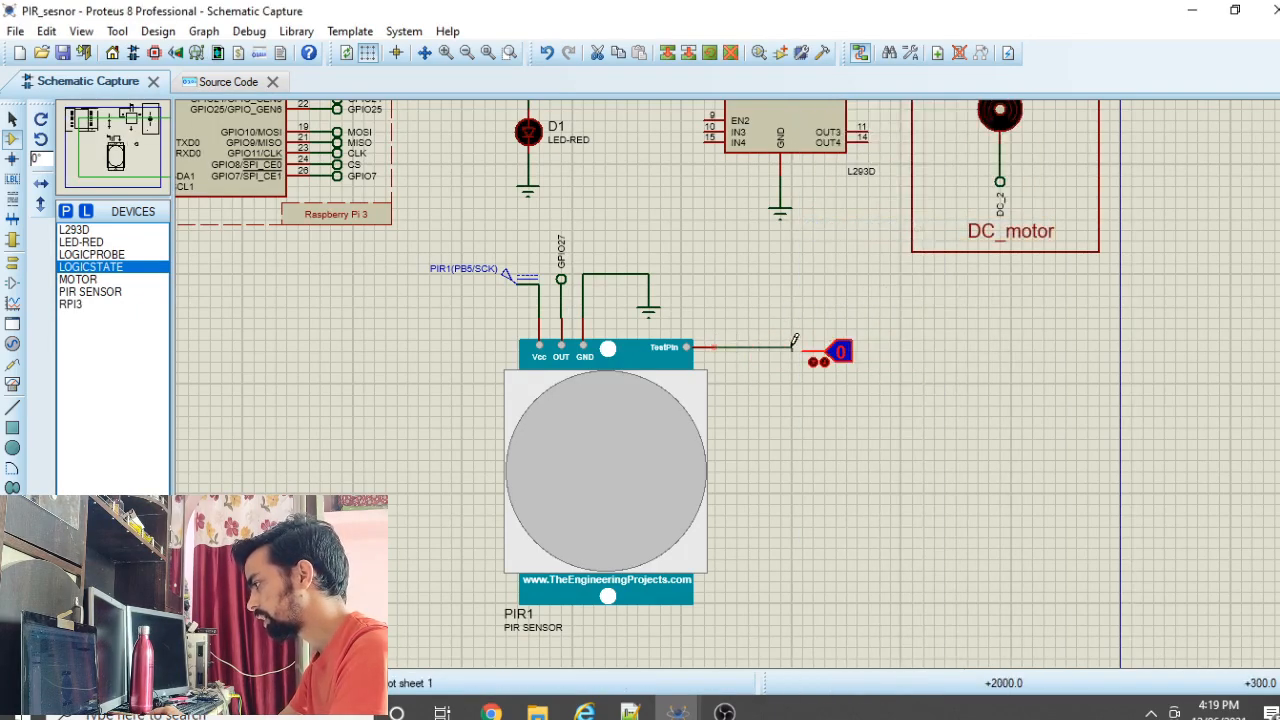
pyautogui.click(815, 357)
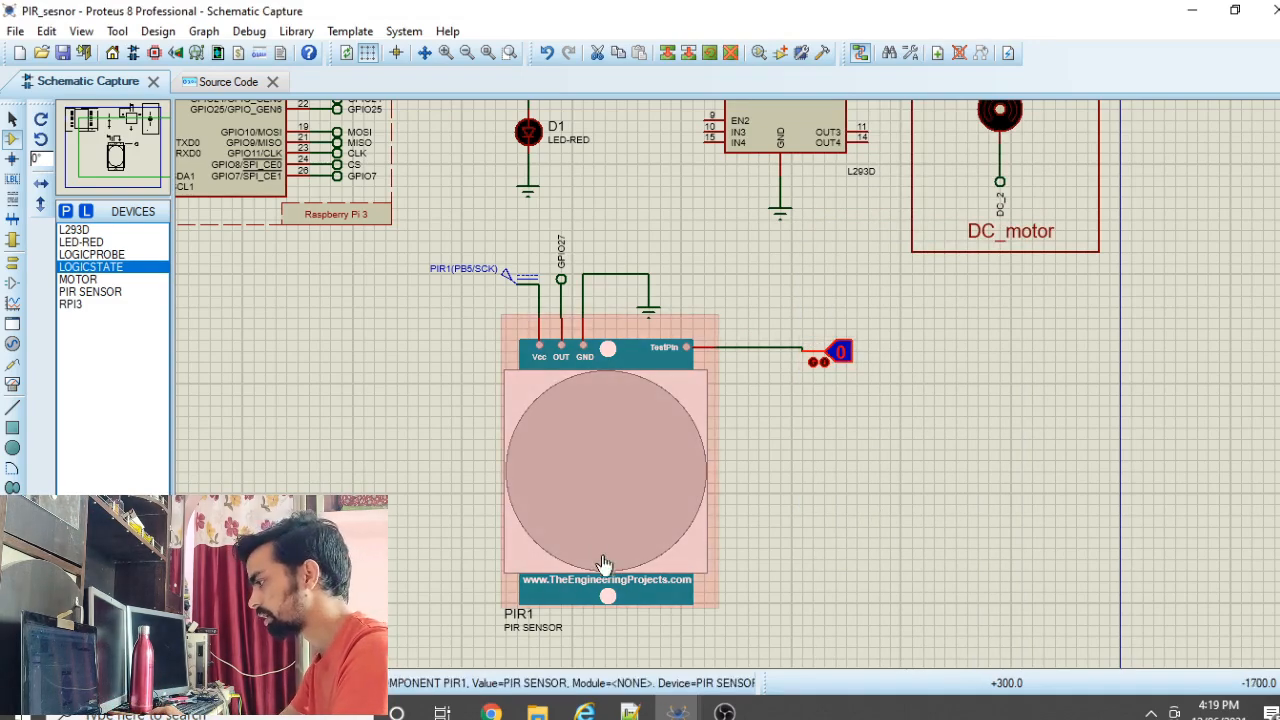
# Step: Load PIRSensorTEP.hex from the PIR Sensor Library for Proteus folder as the PIR sensor's program file
pyautogui.doubleClick(598, 505)
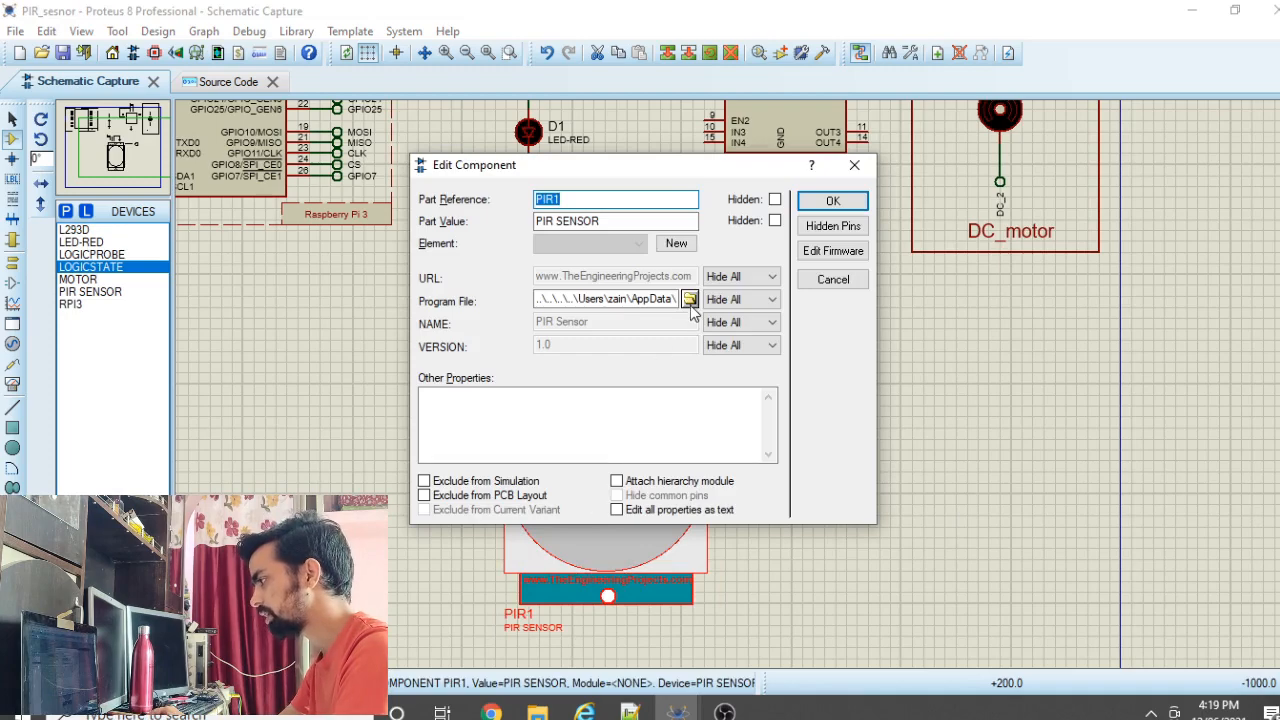
pyautogui.click(690, 299)
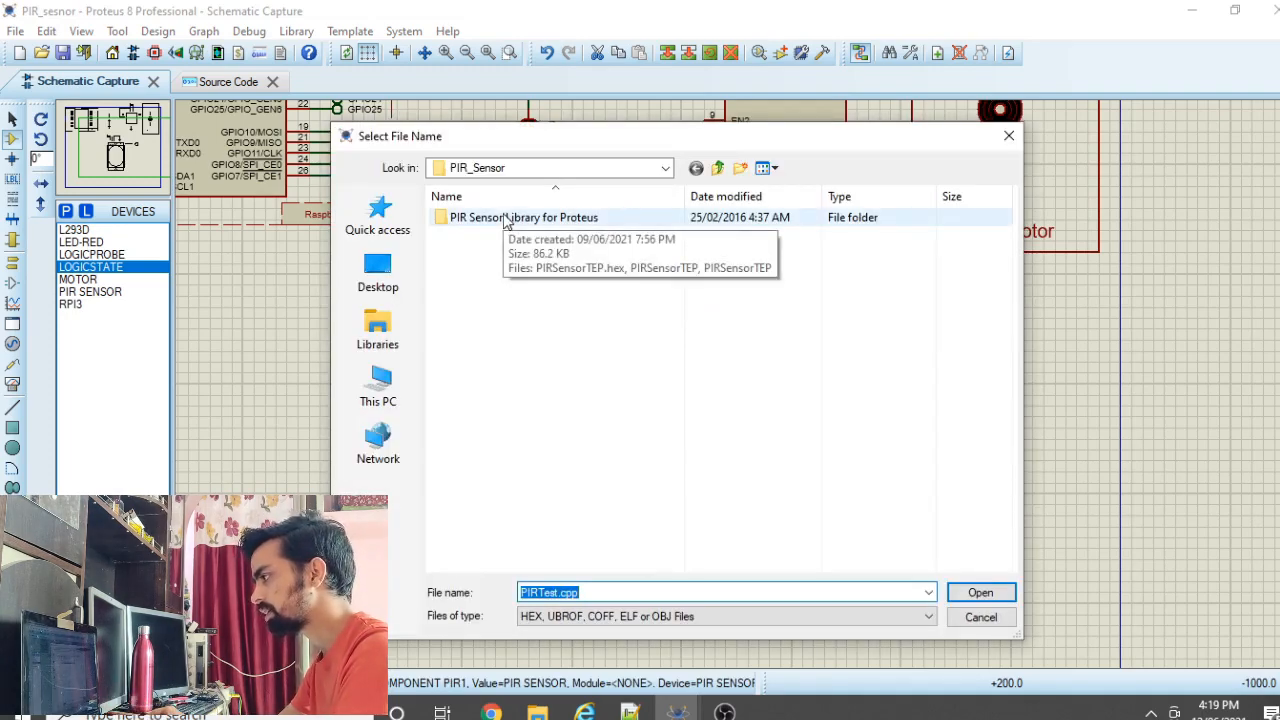
pyautogui.doubleClick(505, 218)
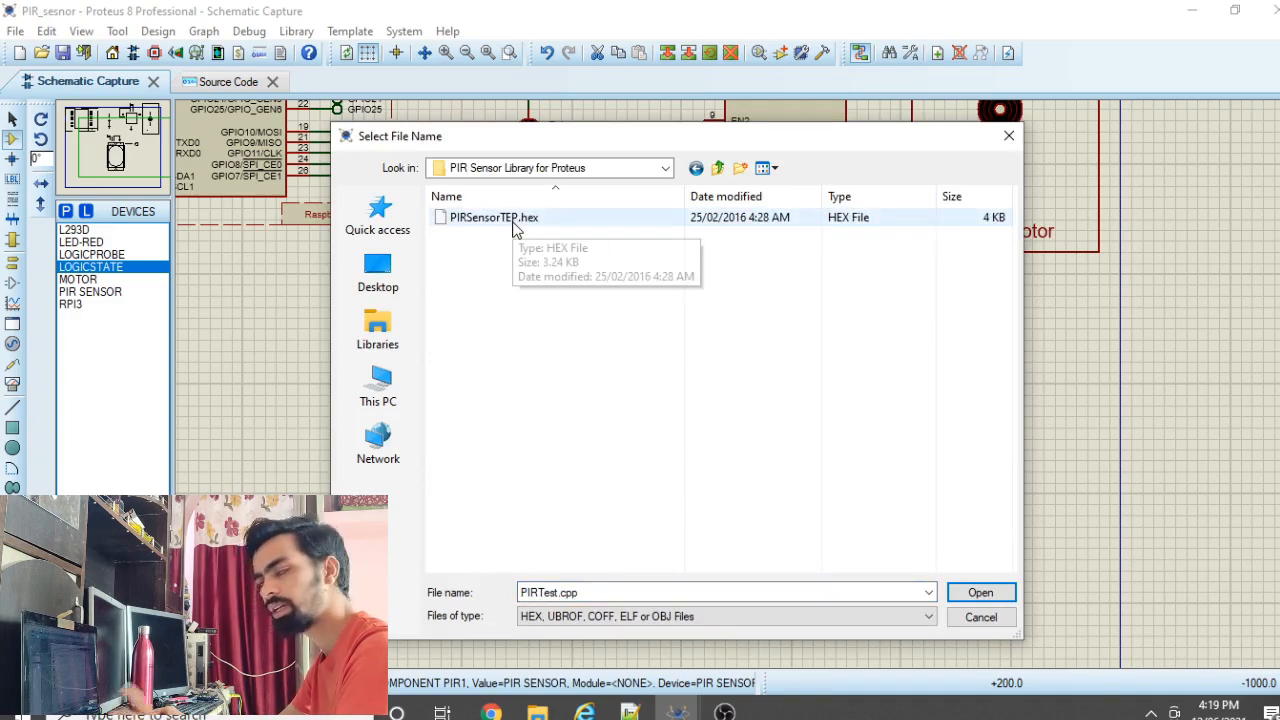
pyautogui.click(466, 222)
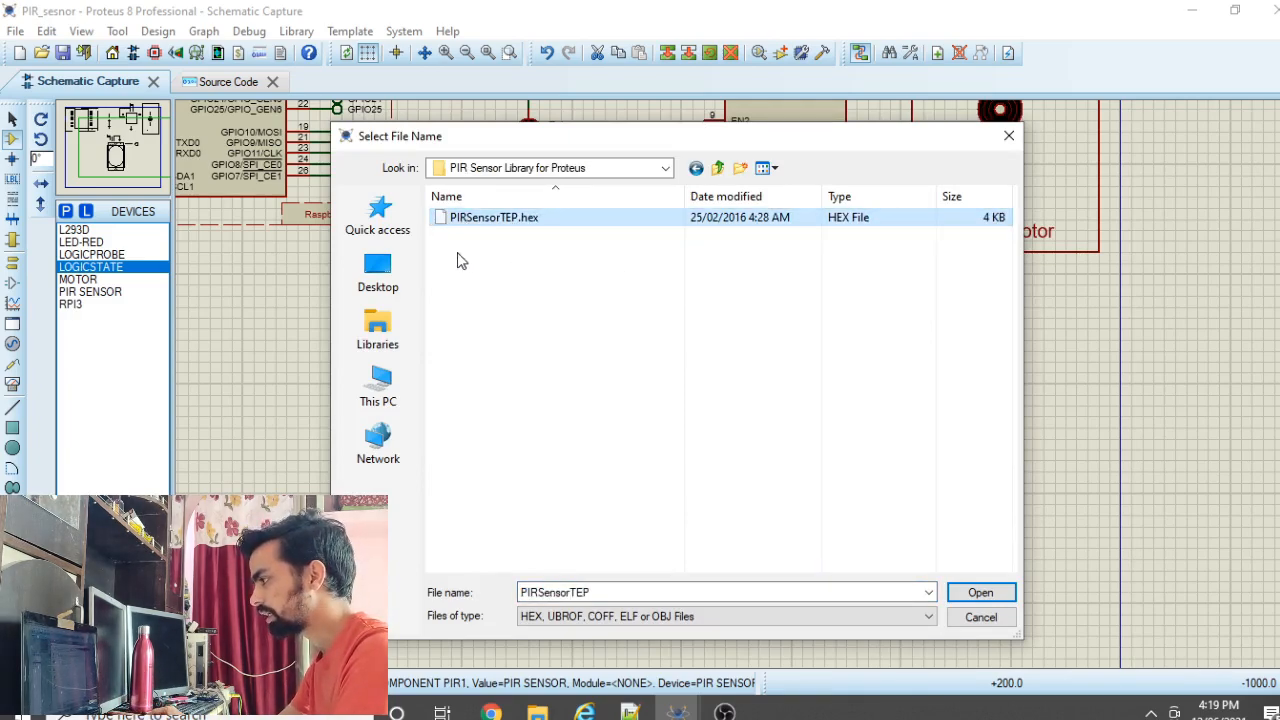
pyautogui.click(980, 593)
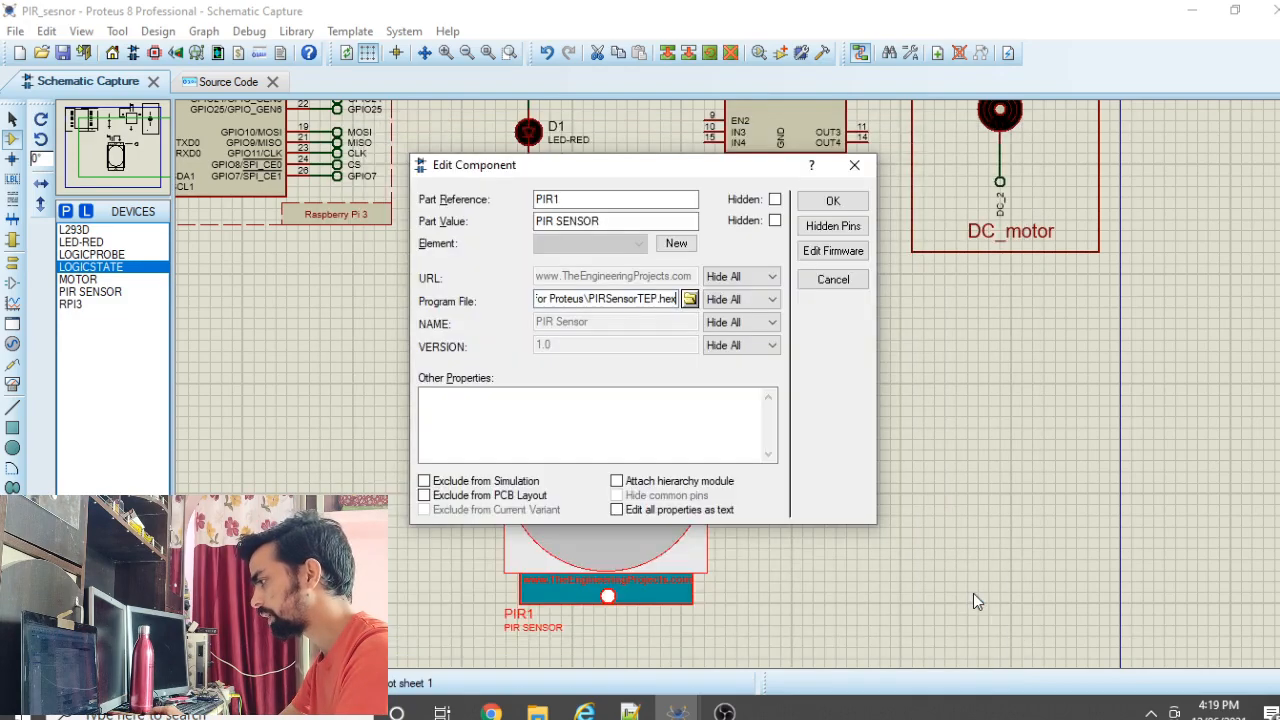
pyautogui.click(829, 198)
pyautogui.scroll(-2, 794, 466)
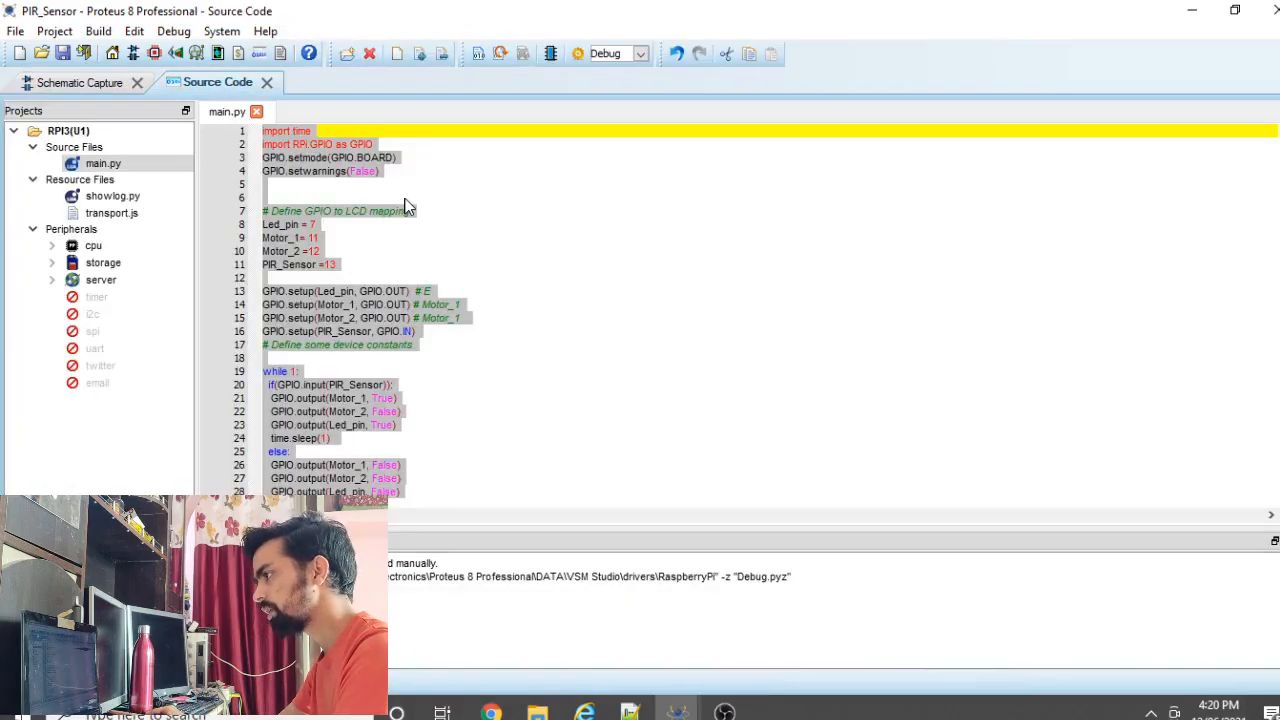
# Step: Review the time and RPi.GPIO import lines at the start of main.py
pyautogui.click(405, 200)
pyautogui.tripleClick(331, 130)
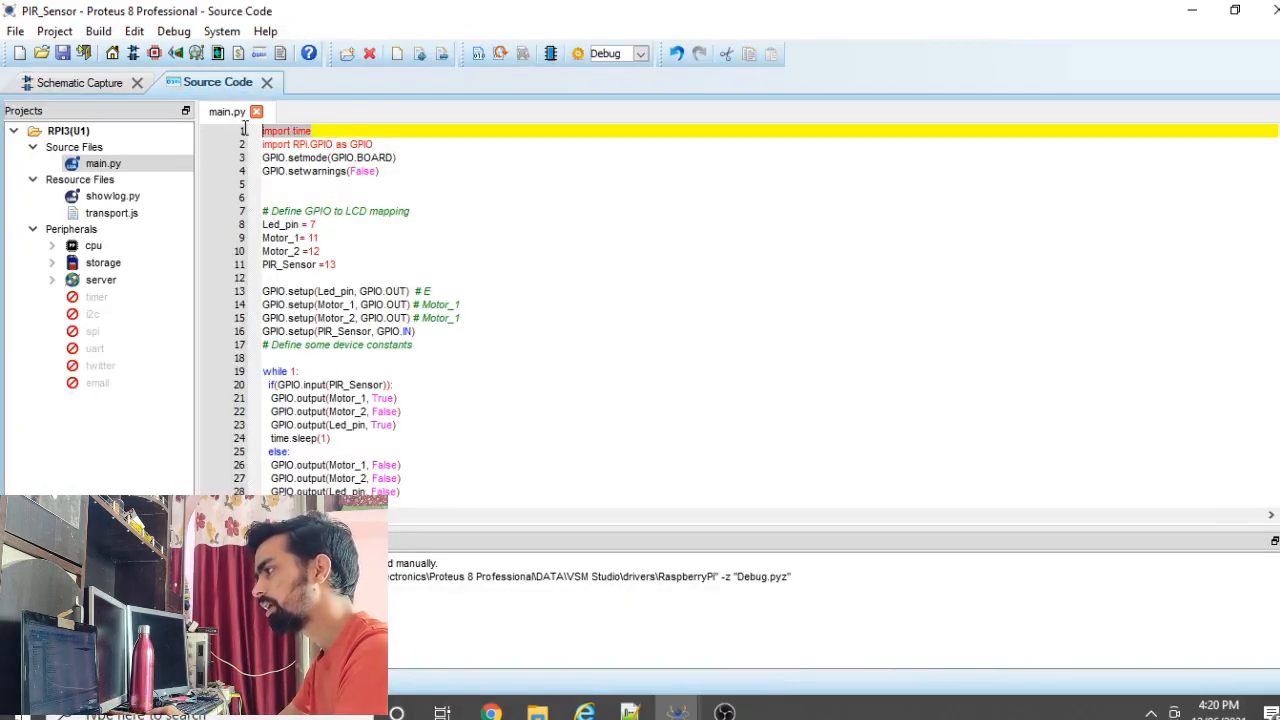
pyautogui.tripleClick(373, 145)
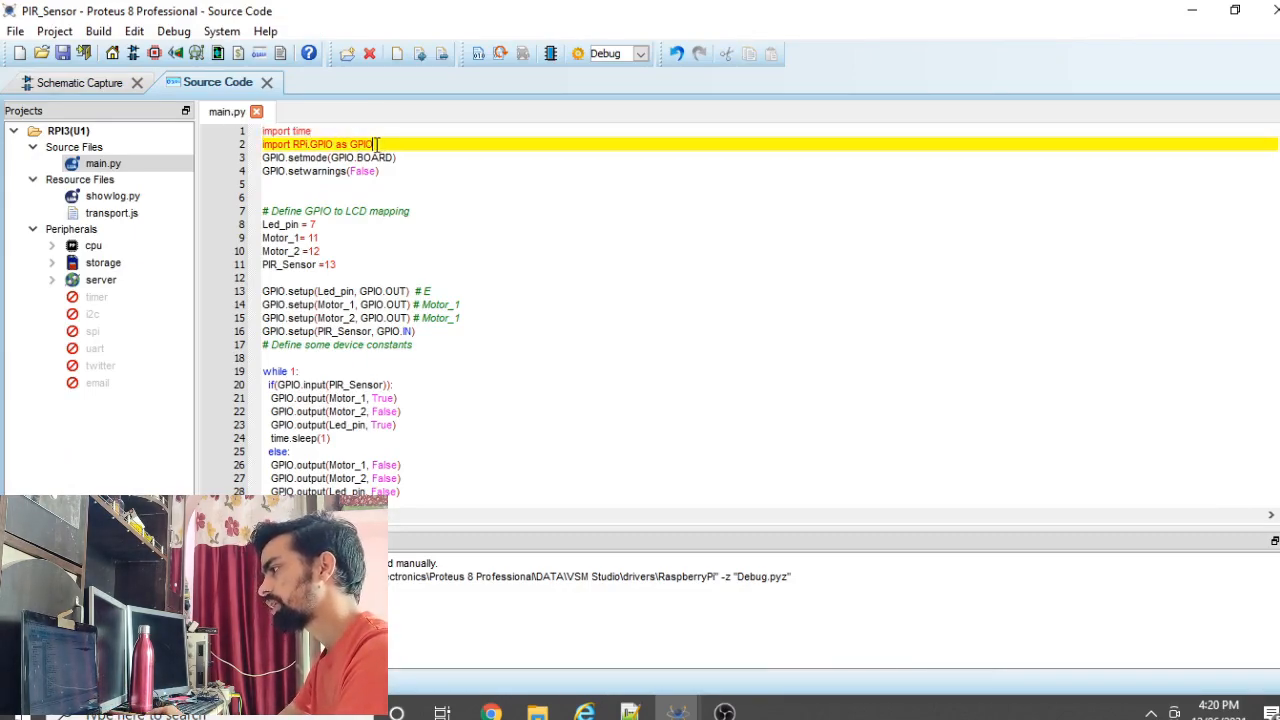
pyautogui.click(392, 145)
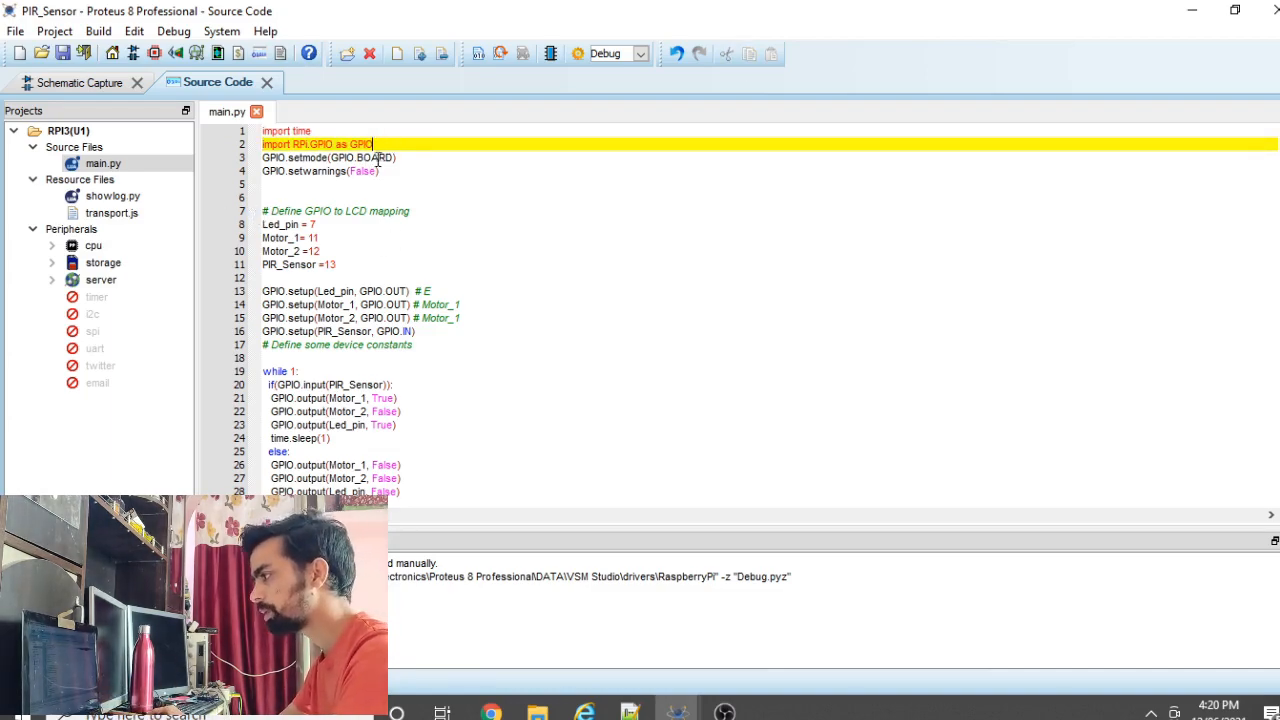
pyautogui.moveTo(395, 146); pyautogui.dragTo(263, 146)
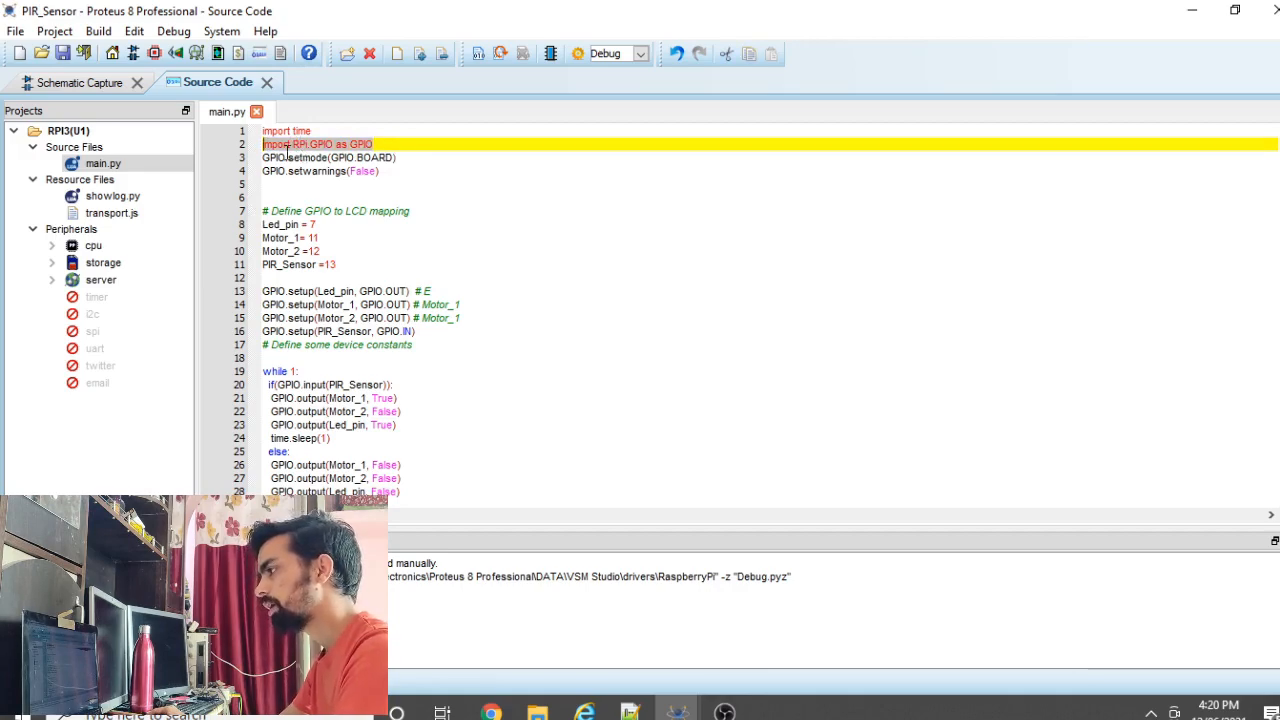
# Step: Examine the GPIO.setmode(GPIO.BOARD) line in main.py and check the Raspberry Pi 3 pin numbers on the schematic
pyautogui.click(280, 157)
pyautogui.doubleClick(309, 158)
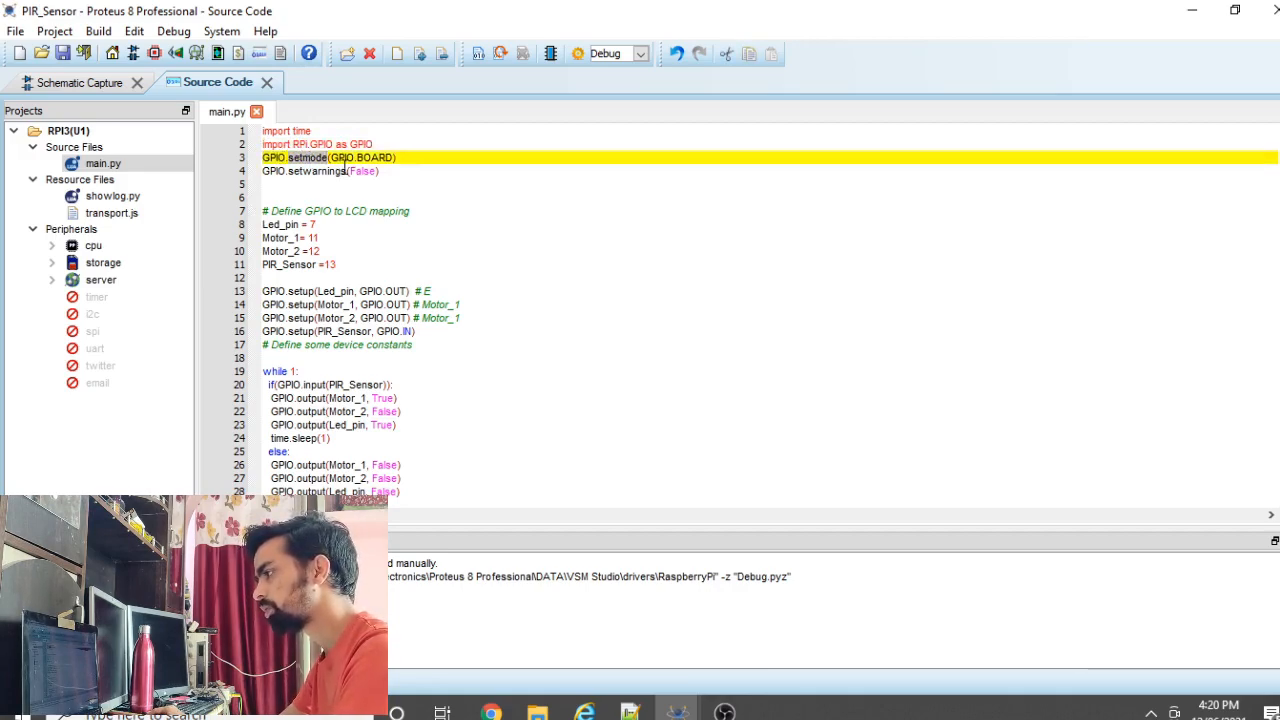
pyautogui.click(347, 171)
pyautogui.click(379, 158)
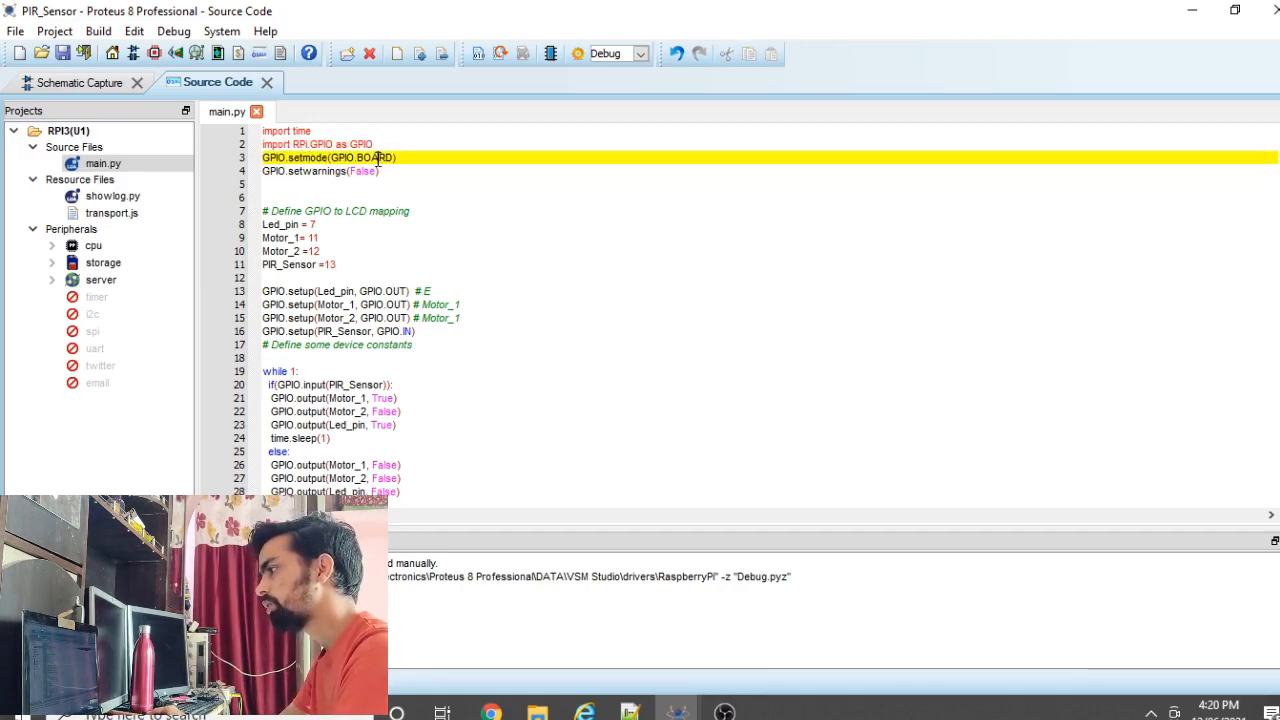
pyautogui.doubleClick(280, 159)
pyautogui.doubleClick(322, 160)
pyautogui.doubleClick(354, 158)
pyautogui.doubleClick(375, 158)
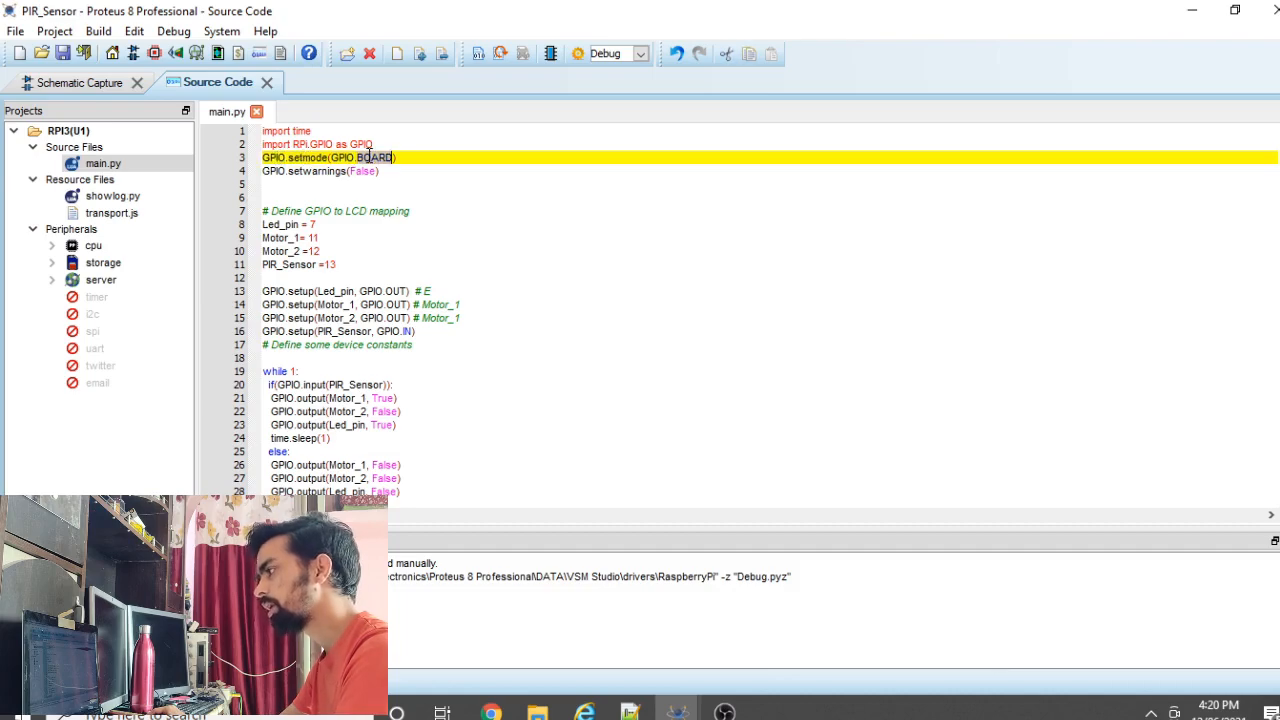
pyautogui.moveTo(425, 158); pyautogui.dragTo(180, 165)
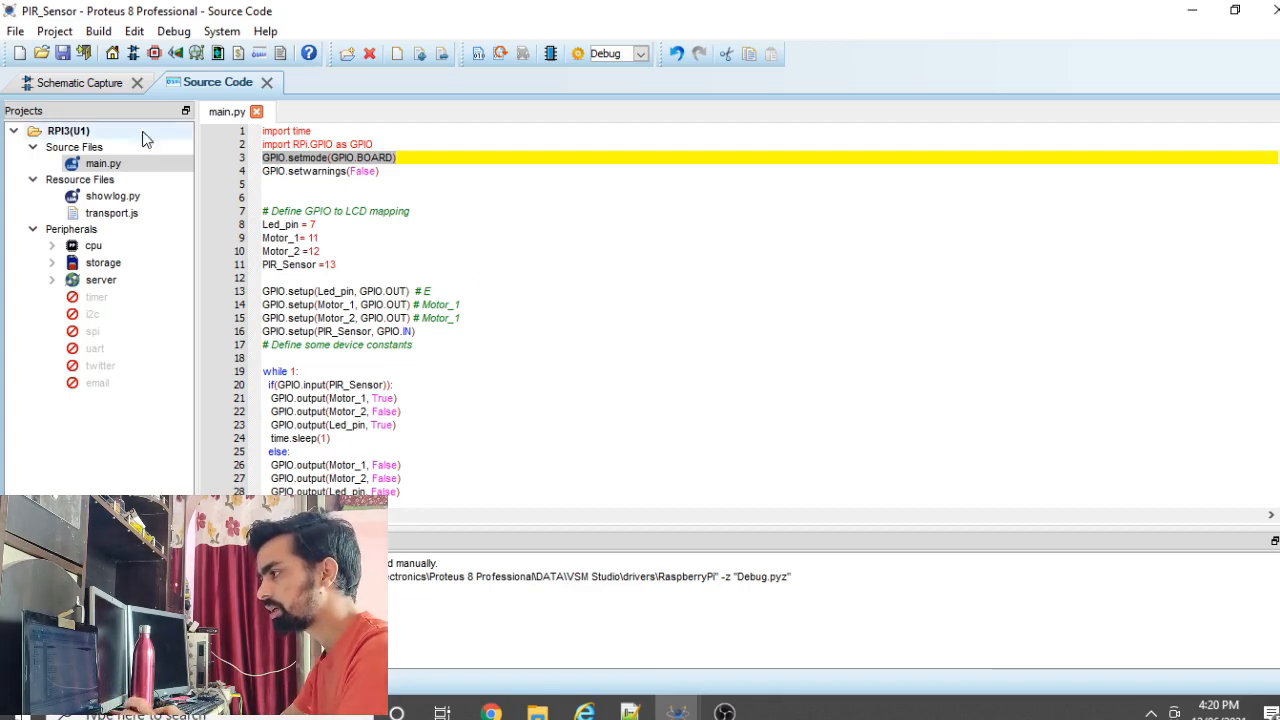
pyautogui.click(60, 81)
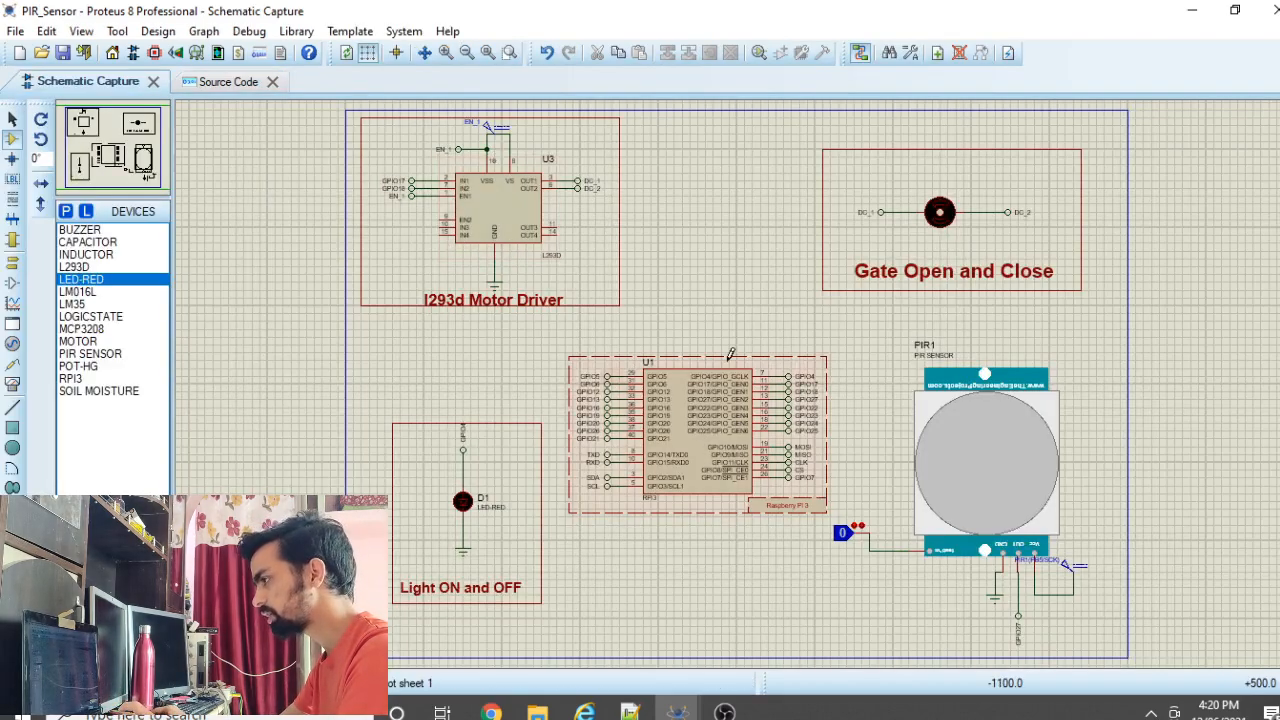
pyautogui.click(226, 88)
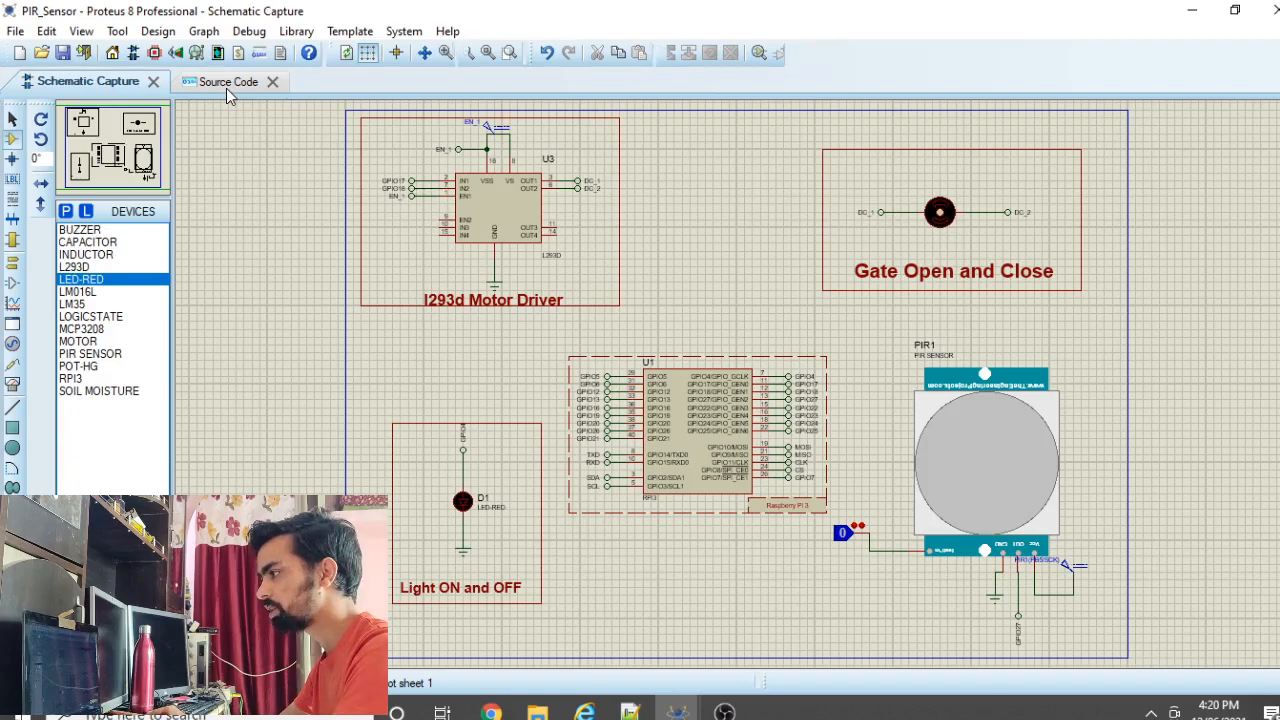
# Step: Review the GPIO.setwarnings(False) line in main.py
pyautogui.click(380, 174)
pyautogui.doubleClick(271, 168)
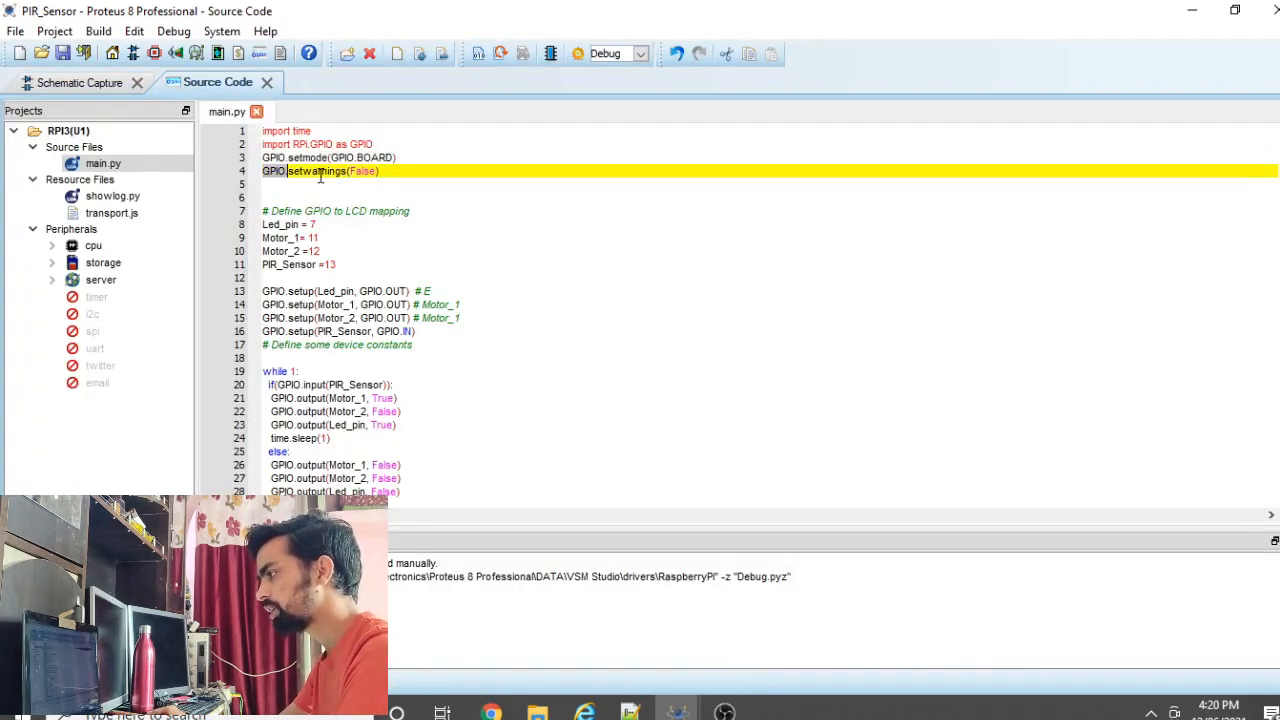
pyautogui.doubleClick(321, 174)
pyautogui.doubleClick(360, 175)
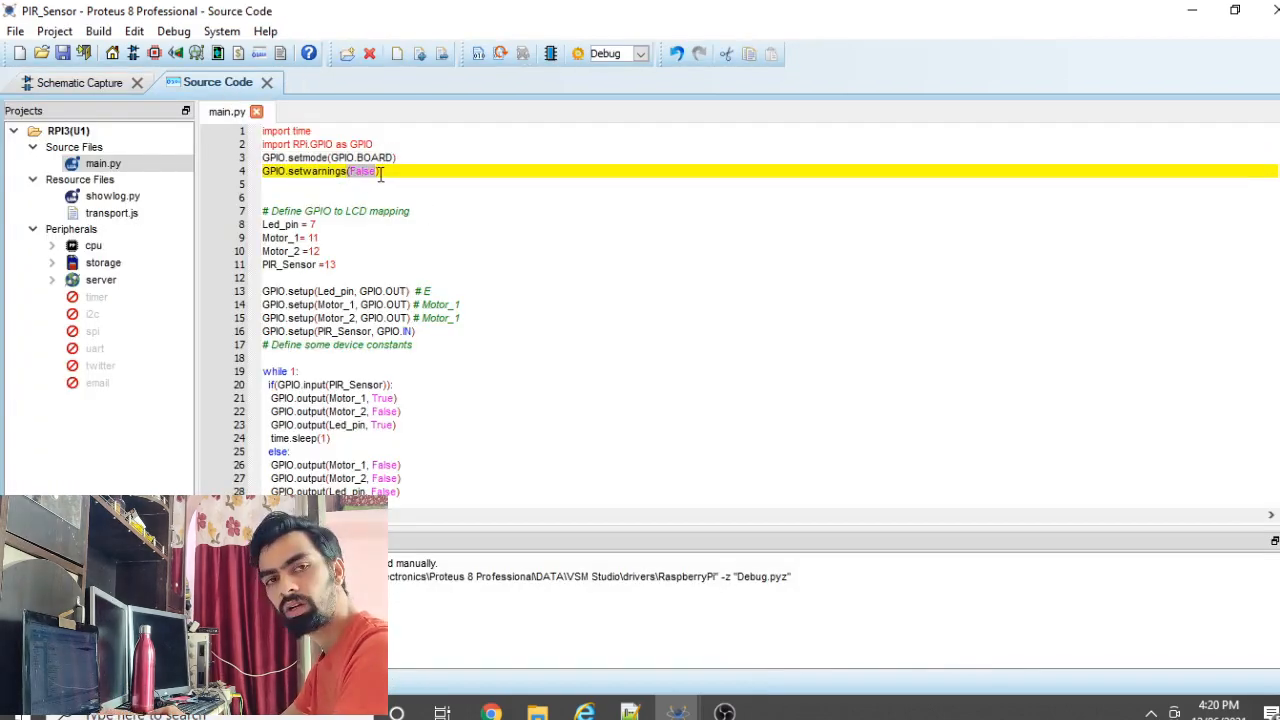
pyautogui.moveTo(398, 166); pyautogui.dragTo(277, 164)
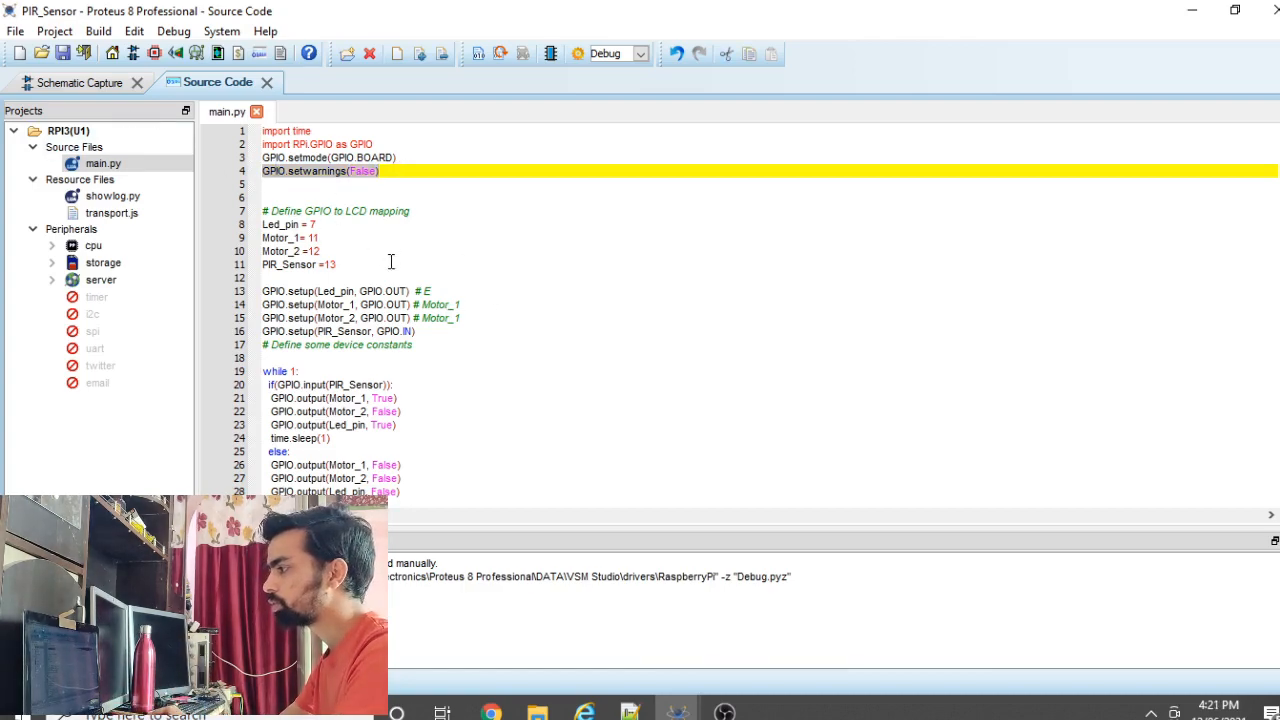
pyautogui.moveTo(390, 177); pyautogui.dragTo(224, 172)
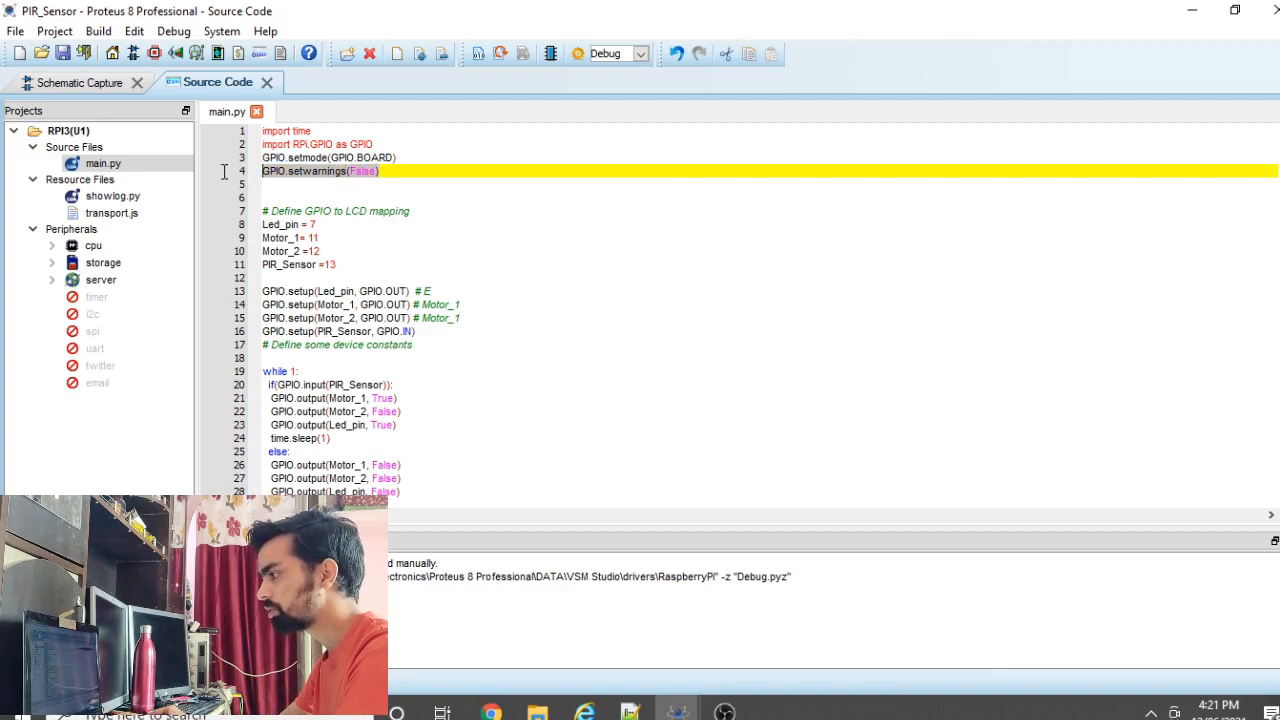
# Step: Check the Led_pin assignment in main.py against the LED's GPIO4 terminal and the matching Raspberry Pi 3 pin on the schematic
pyautogui.doubleClick(270, 228)
pyautogui.click(313, 225)
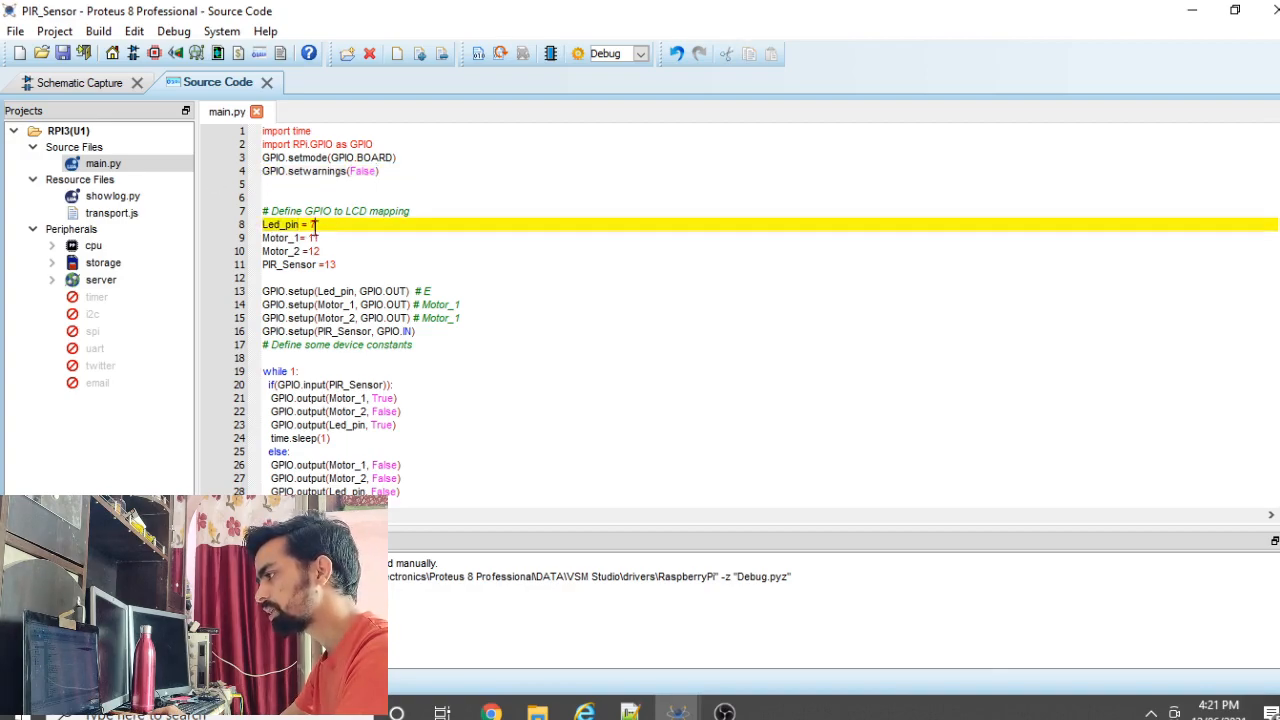
pyautogui.click(86, 84)
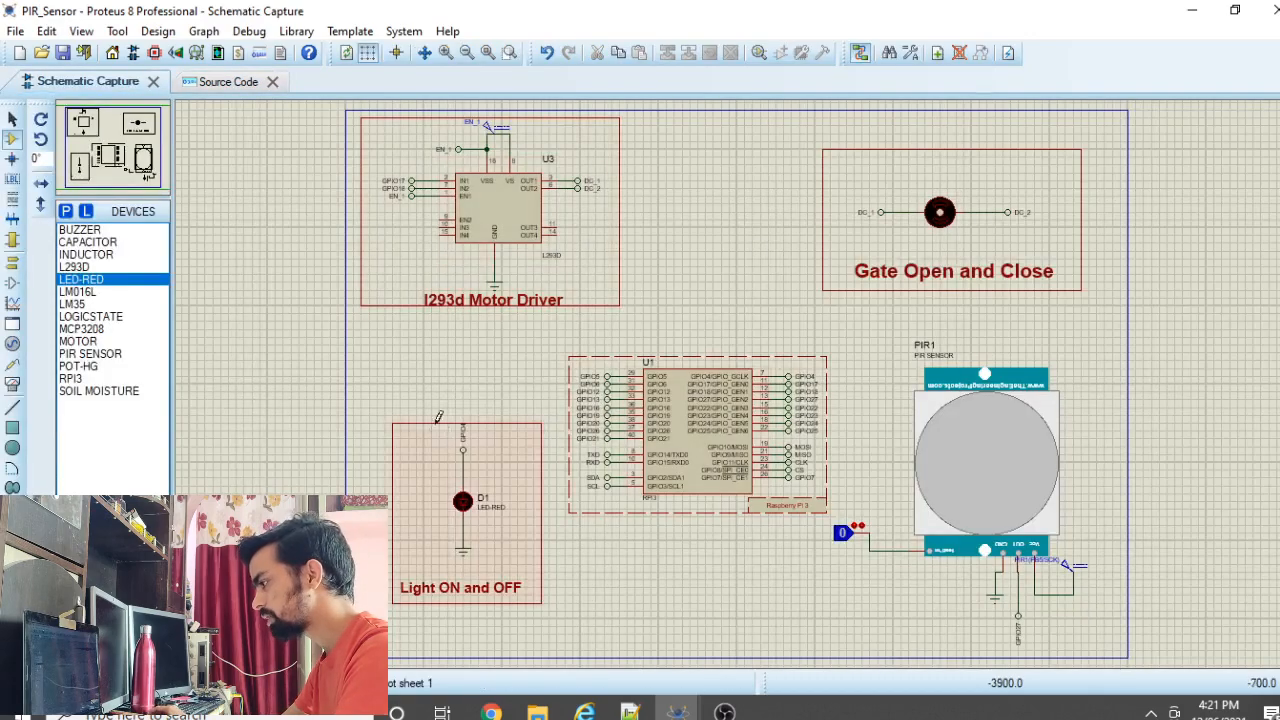
pyautogui.scroll(2, 479, 422)
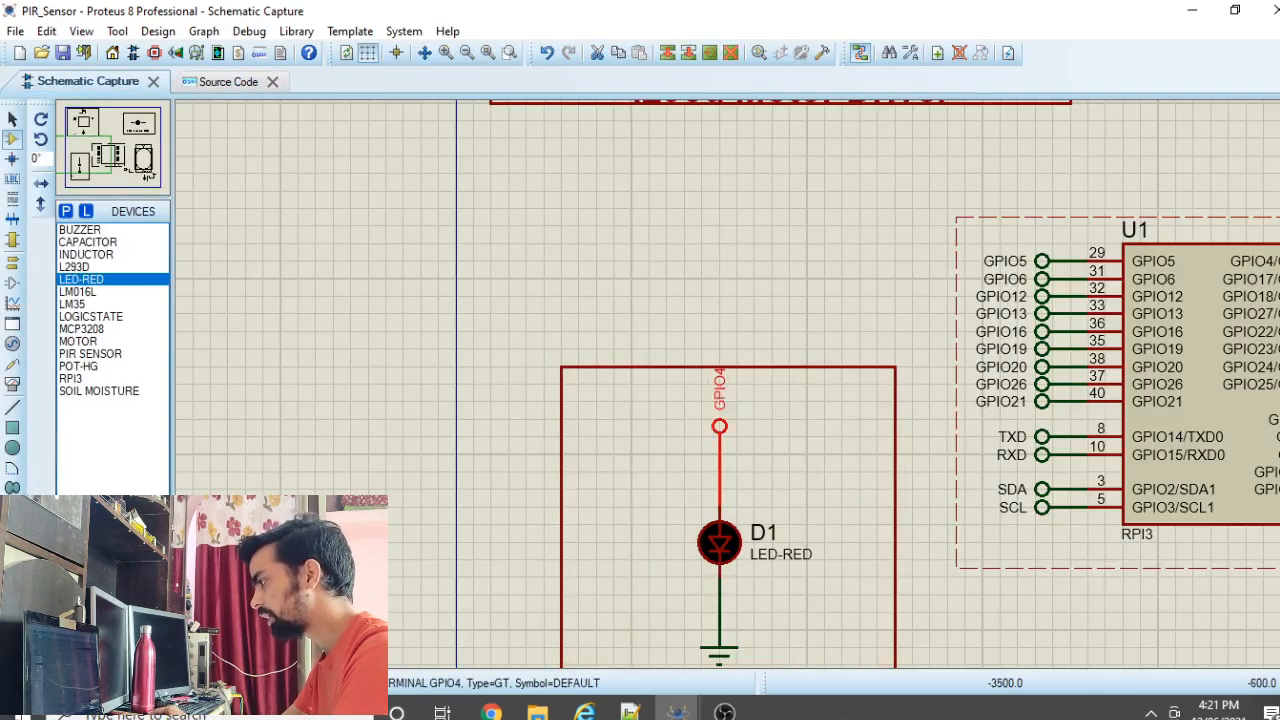
pyautogui.doubleClick(720, 392)
pyautogui.click(810, 130)
pyautogui.scroll(-2, 837, 166)
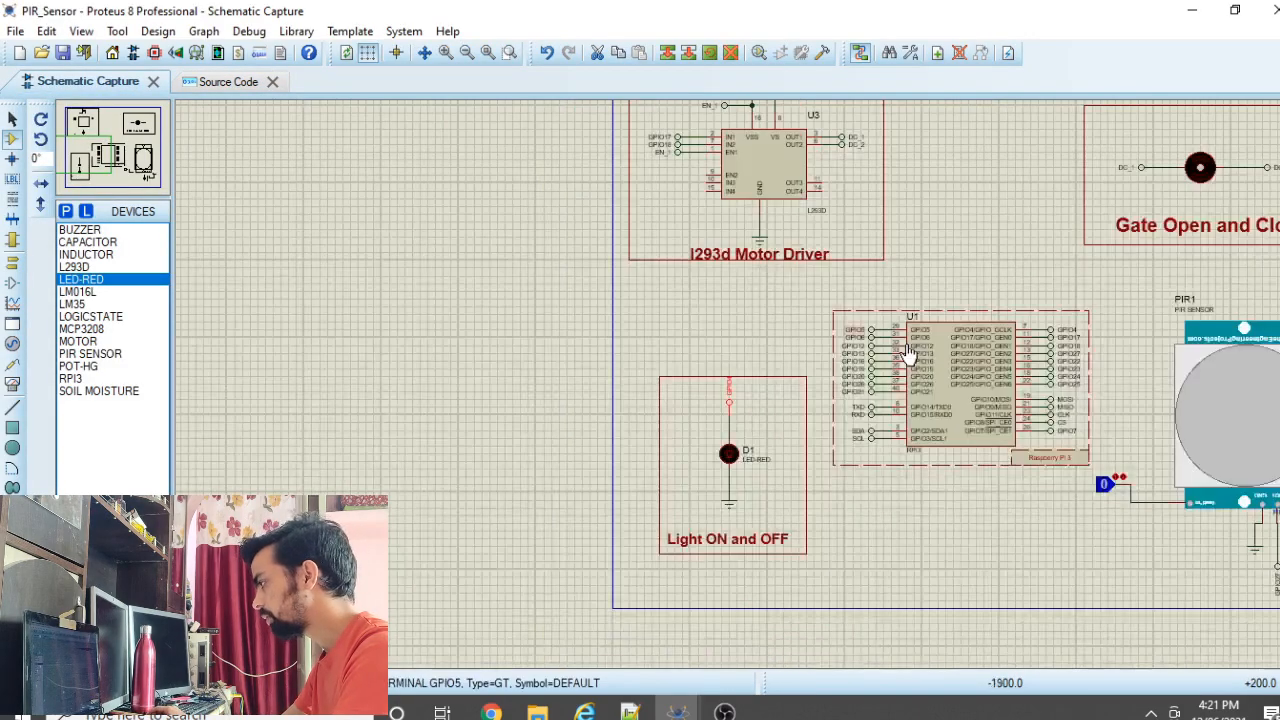
pyautogui.scroll(2, 737, 368)
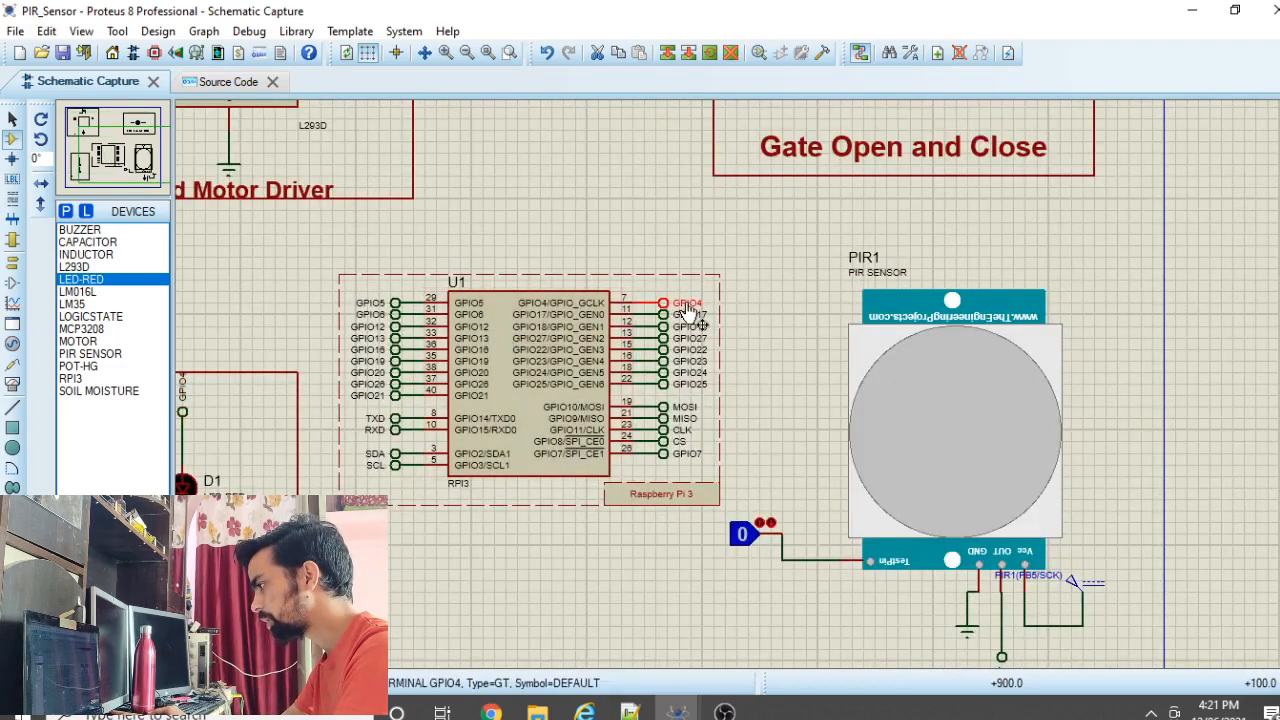
pyautogui.click(224, 81)
pyautogui.doubleClick(295, 228)
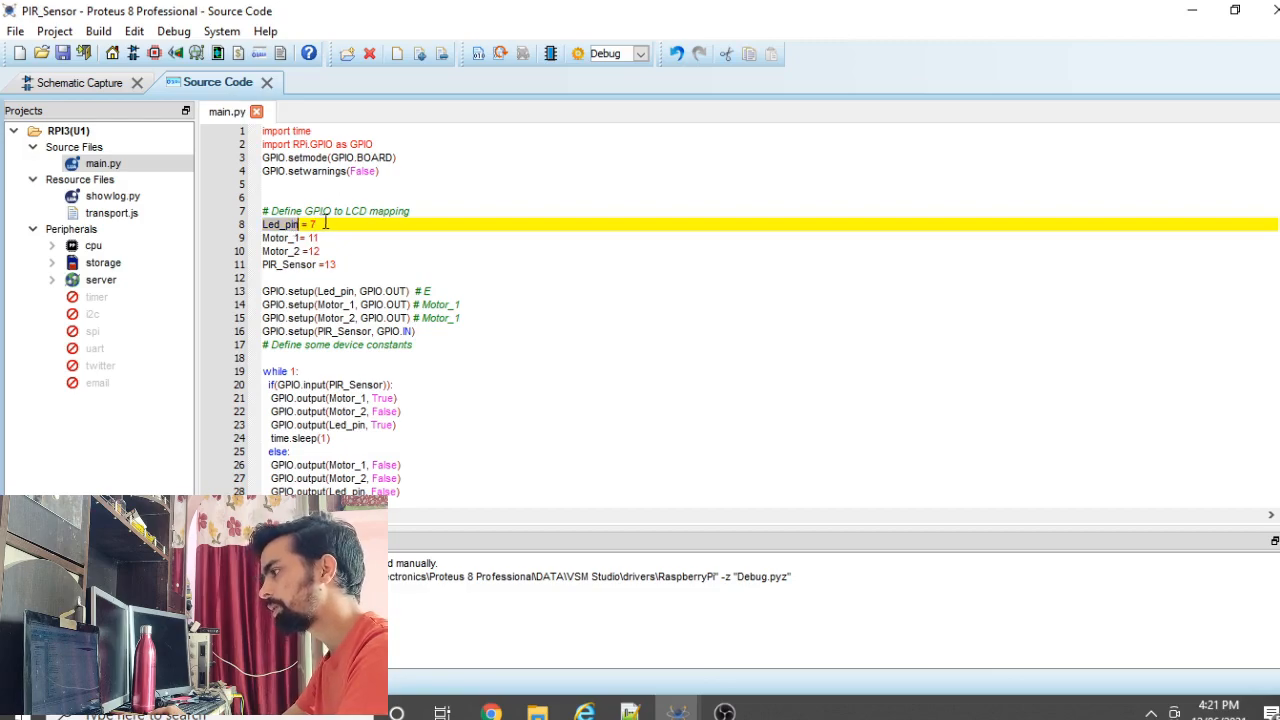
pyautogui.doubleClick(324, 222)
pyautogui.press('Up')
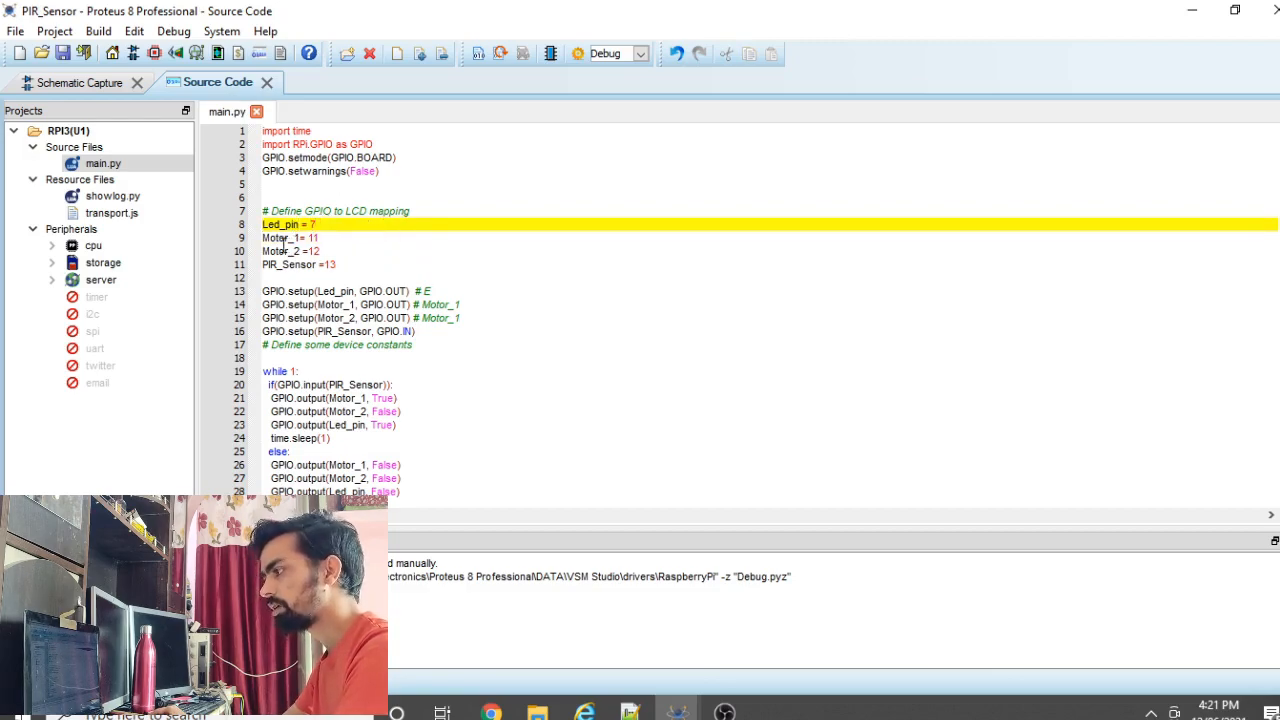
# Step: Check the Motor_1 and Motor_2 pin assignments in main.py against the motor driver wiring on the schematic
pyautogui.doubleClick(288, 239)
pyautogui.press('End')
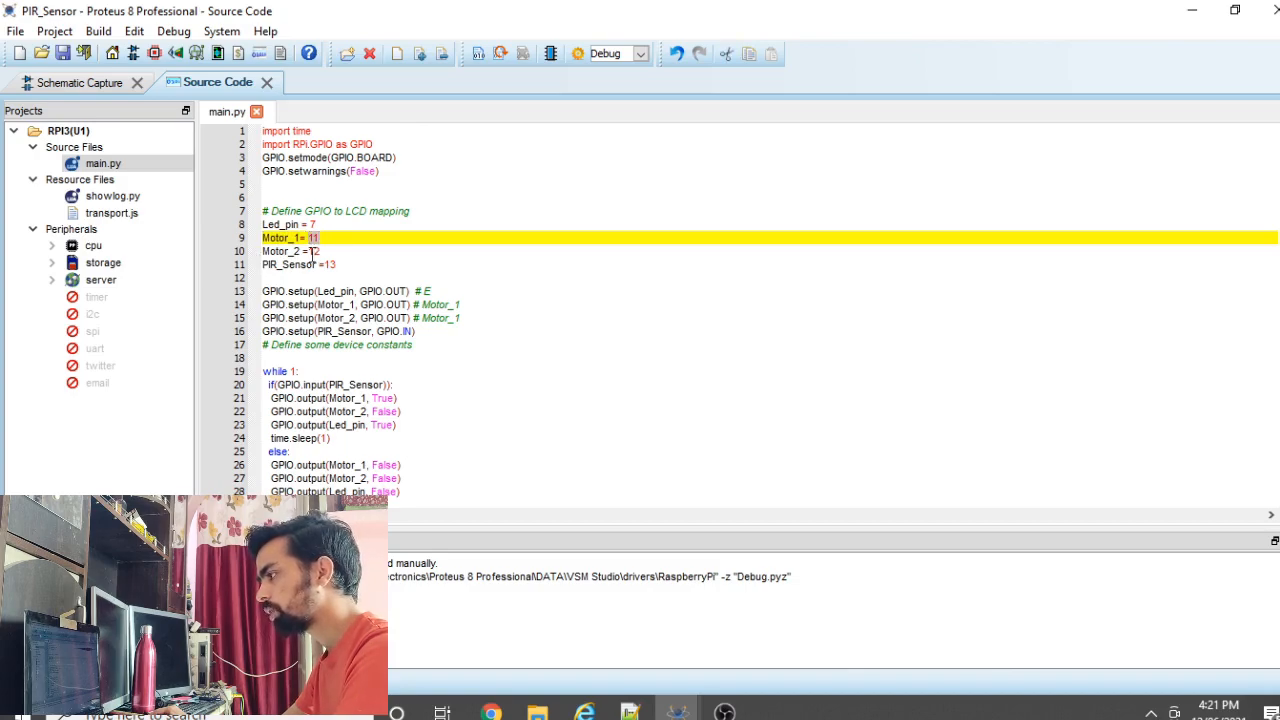
pyautogui.click(311, 252)
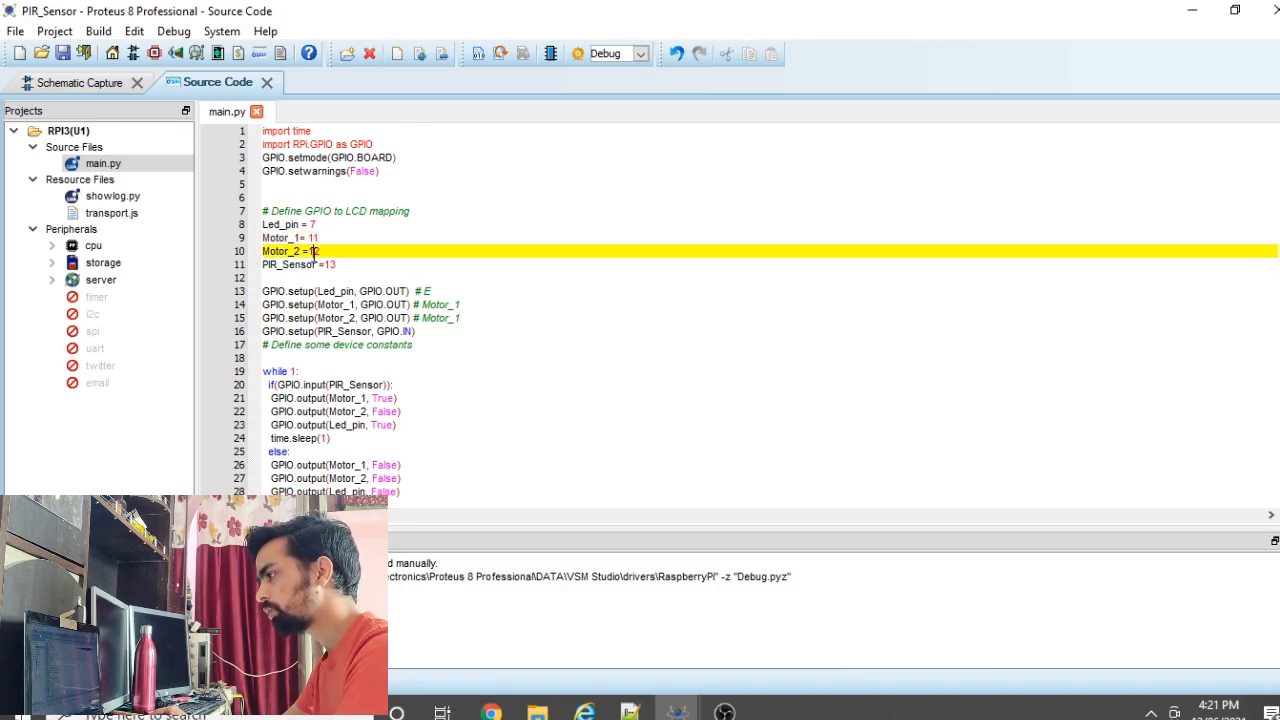
pyautogui.click(69, 84)
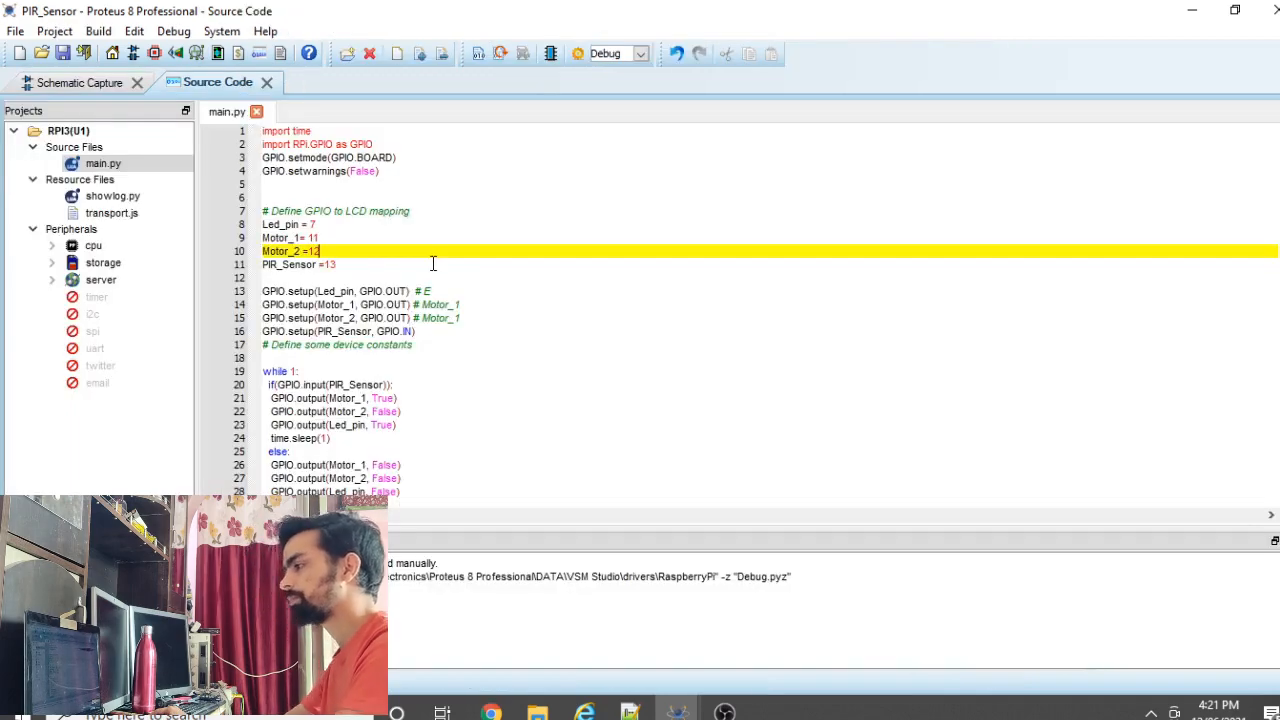
# Step: Check the PIR_Sensor pin assignment against the sensor's OUT terminal GPIO27 and the matching Raspberry Pi 3 pin on the schematic
pyautogui.click(272, 264)
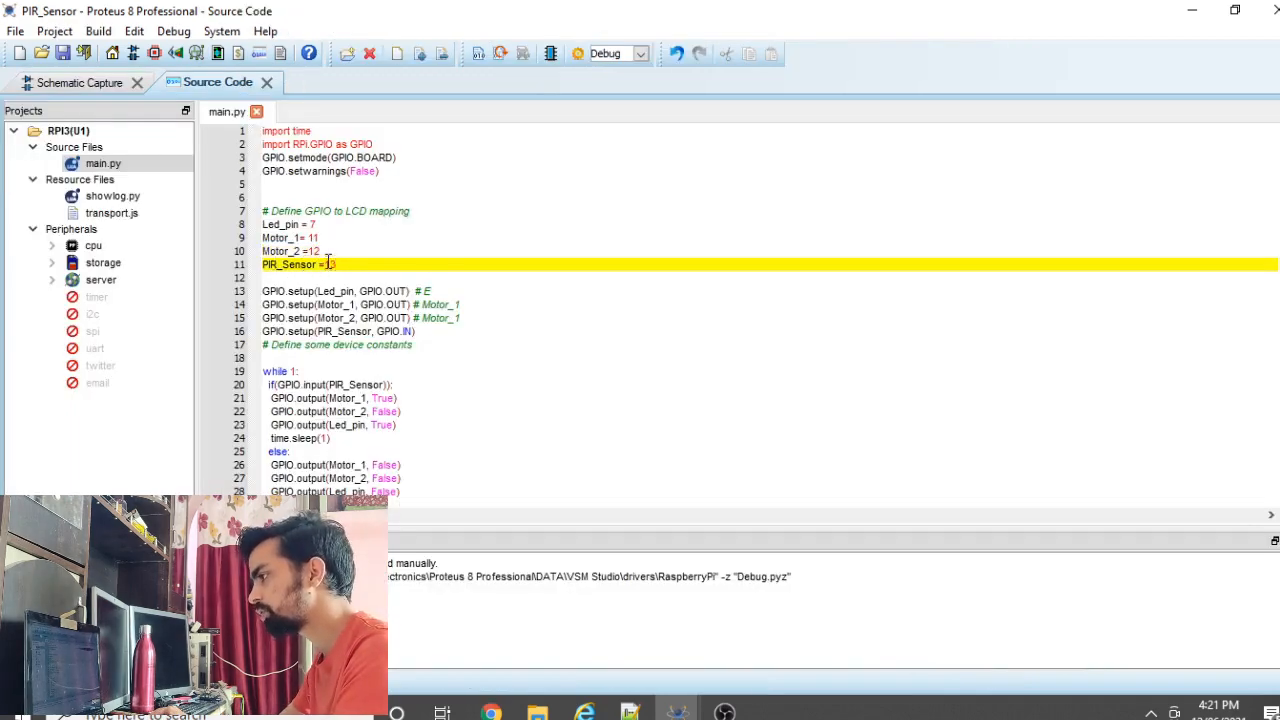
pyautogui.click(57, 83)
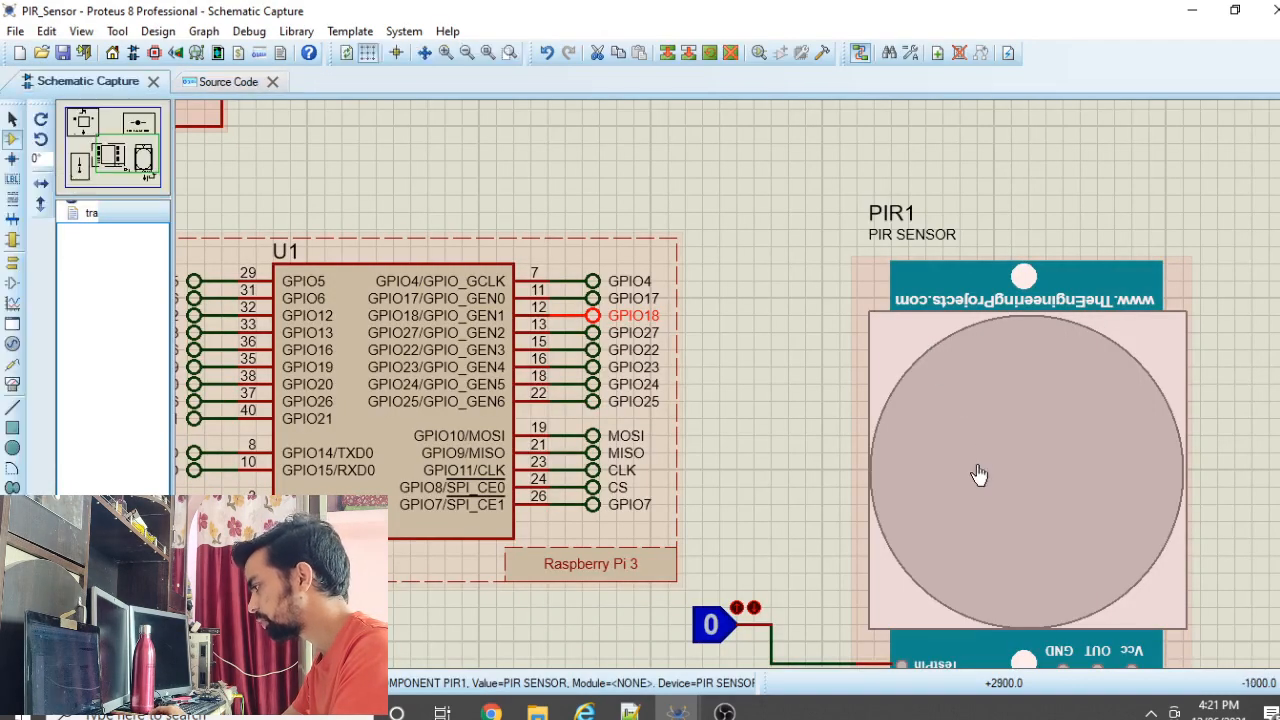
pyautogui.scroll(-1, 977, 477)
pyautogui.scroll(-1, 915, 538)
pyautogui.scroll(1, 886, 556)
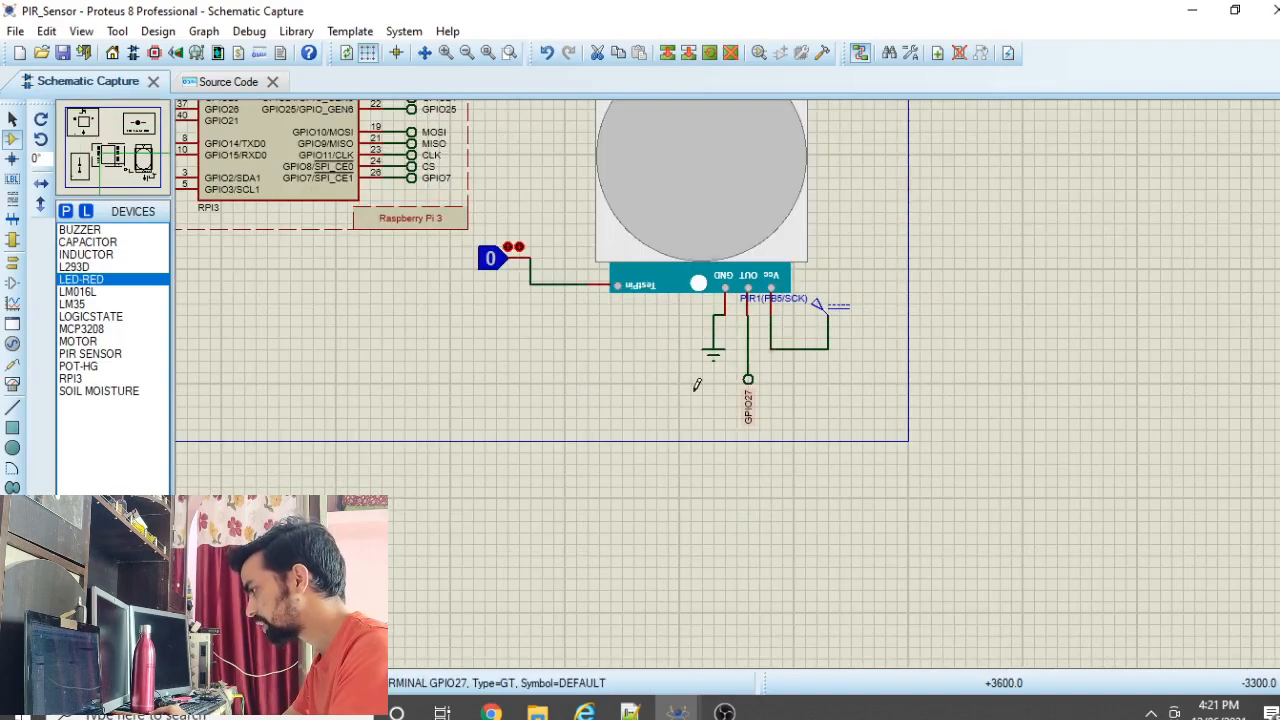
pyautogui.scroll(-1, 506, 354)
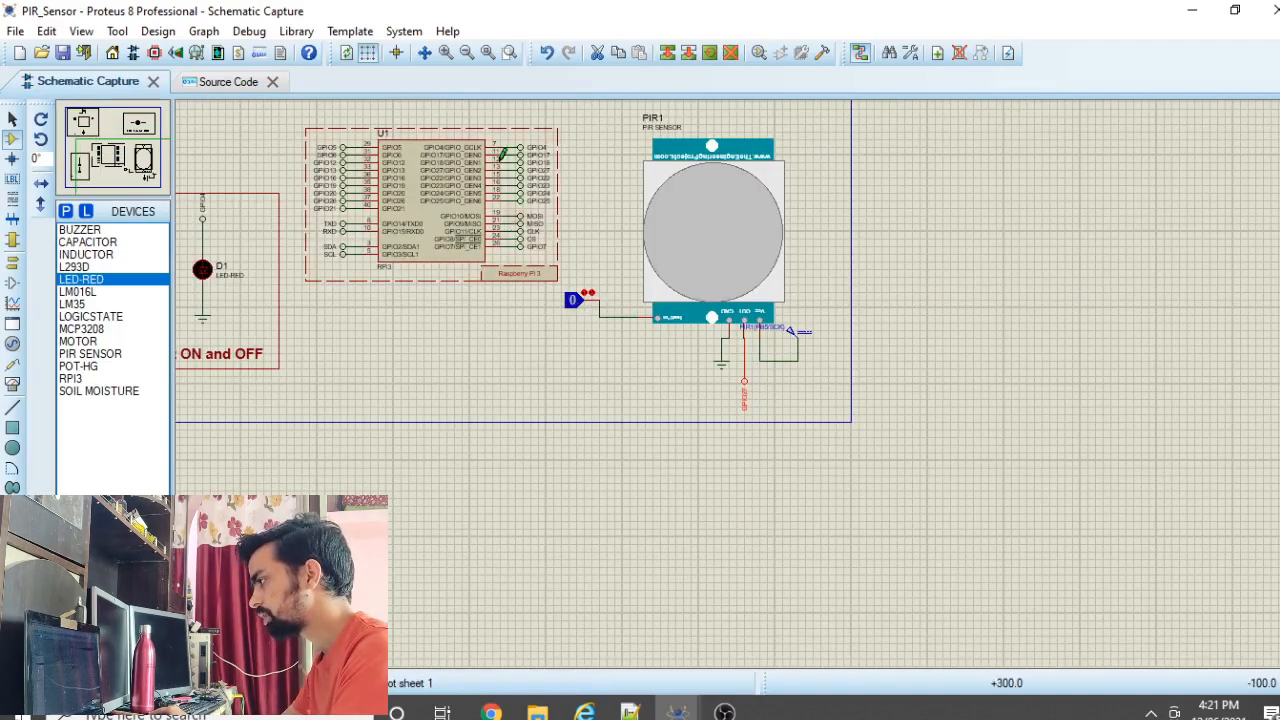
pyautogui.scroll(1, 805, 415)
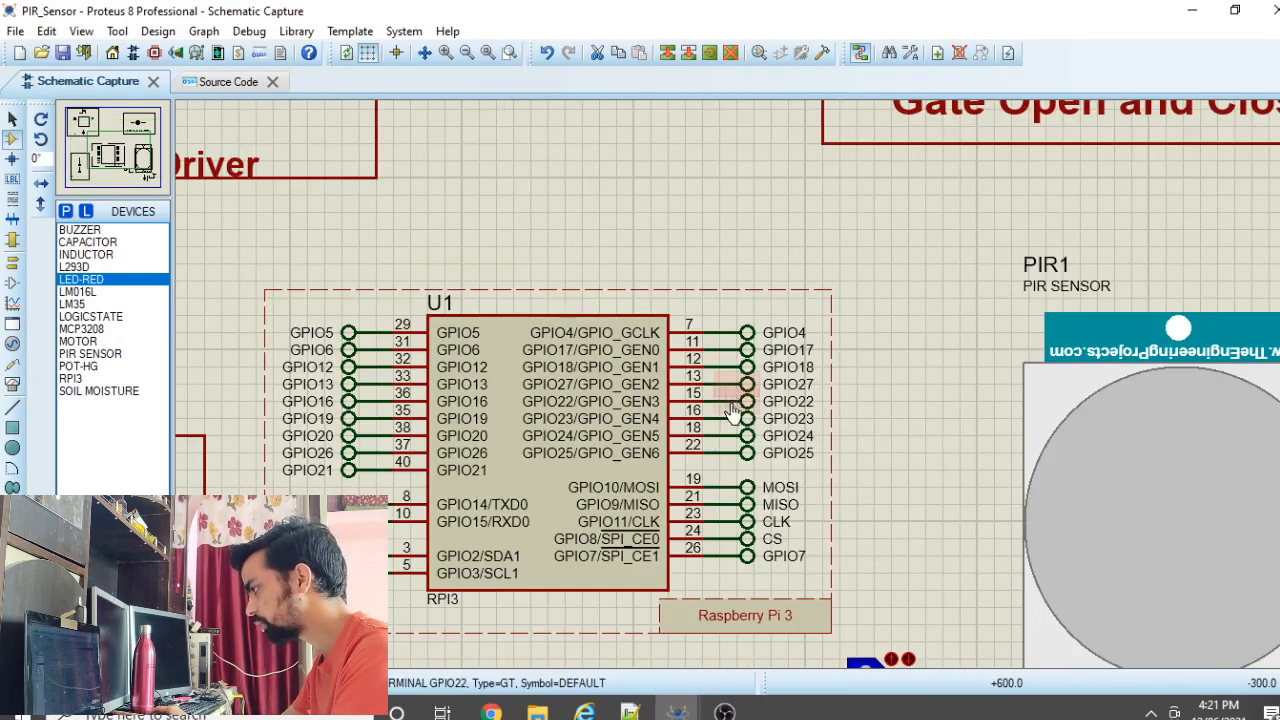
pyautogui.scroll(1, 790, 410)
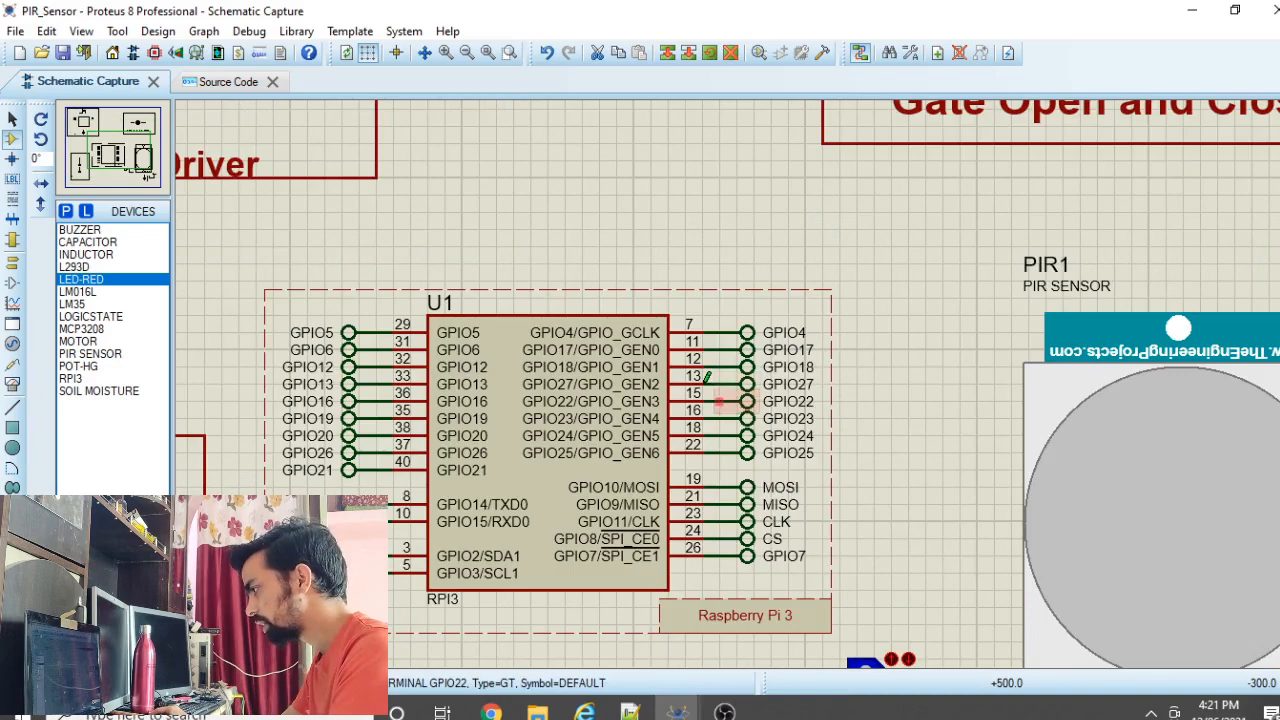
pyautogui.click(203, 88)
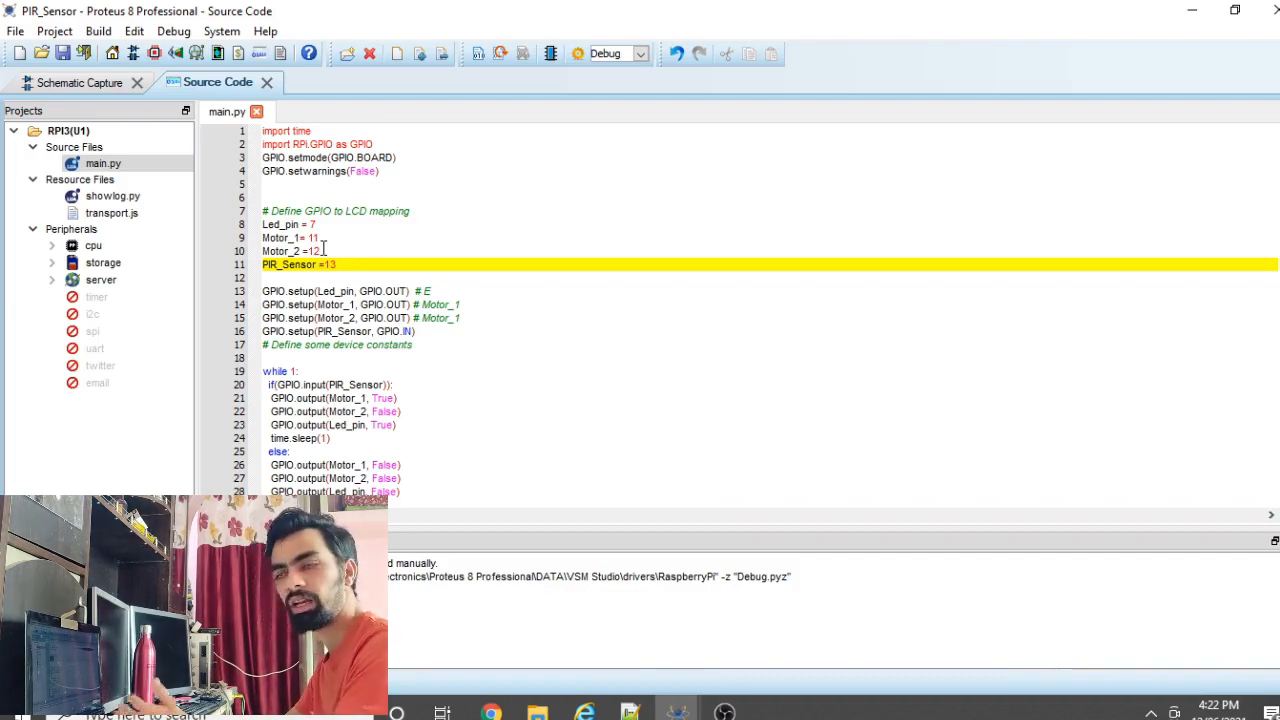
# Step: Compare the LED and motor pin definitions with the PIR_Sensor definition in main.py
pyautogui.moveTo(324, 249); pyautogui.dragTo(263, 225)
pyautogui.click(333, 251)
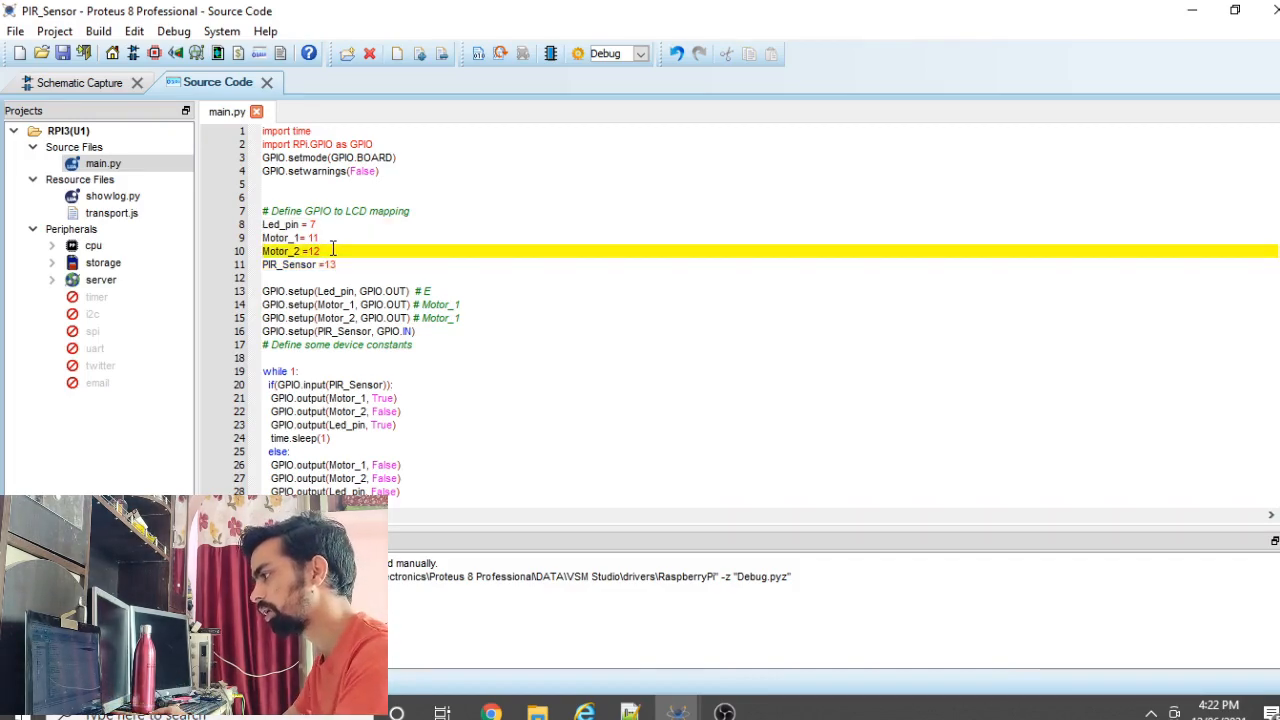
pyautogui.moveTo(322, 253); pyautogui.dragTo(258, 226)
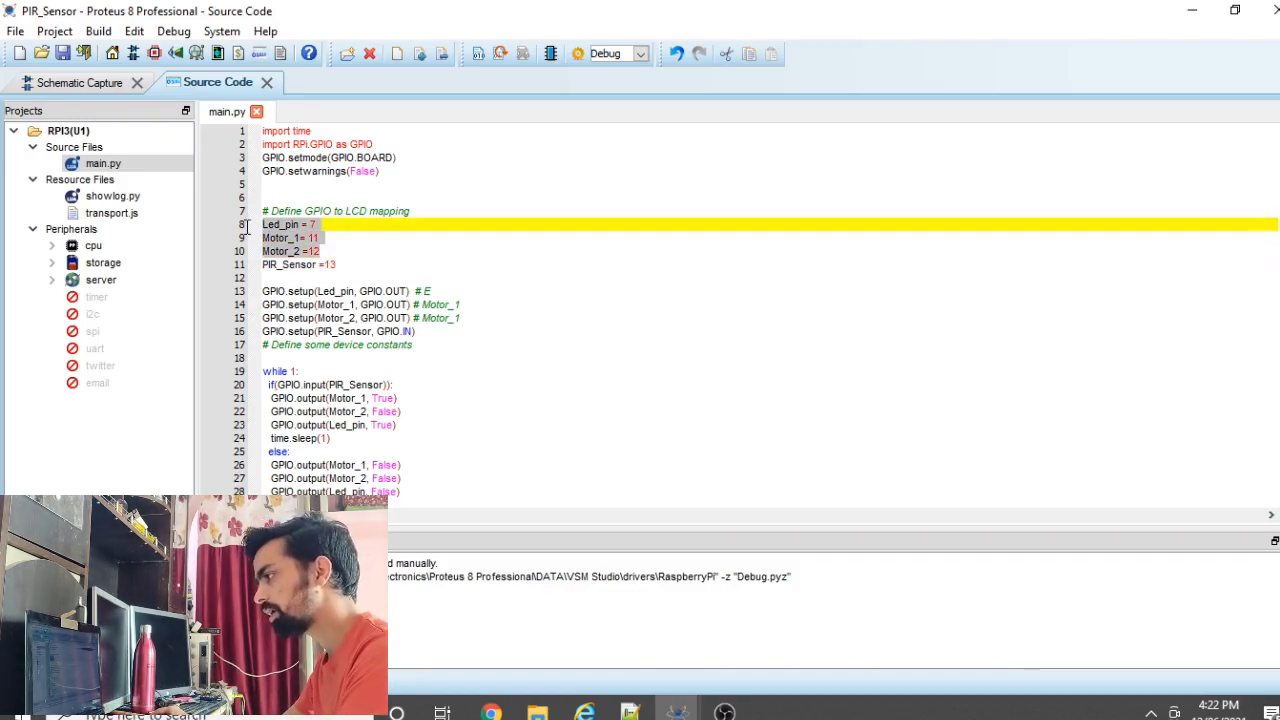
pyautogui.doubleClick(291, 264)
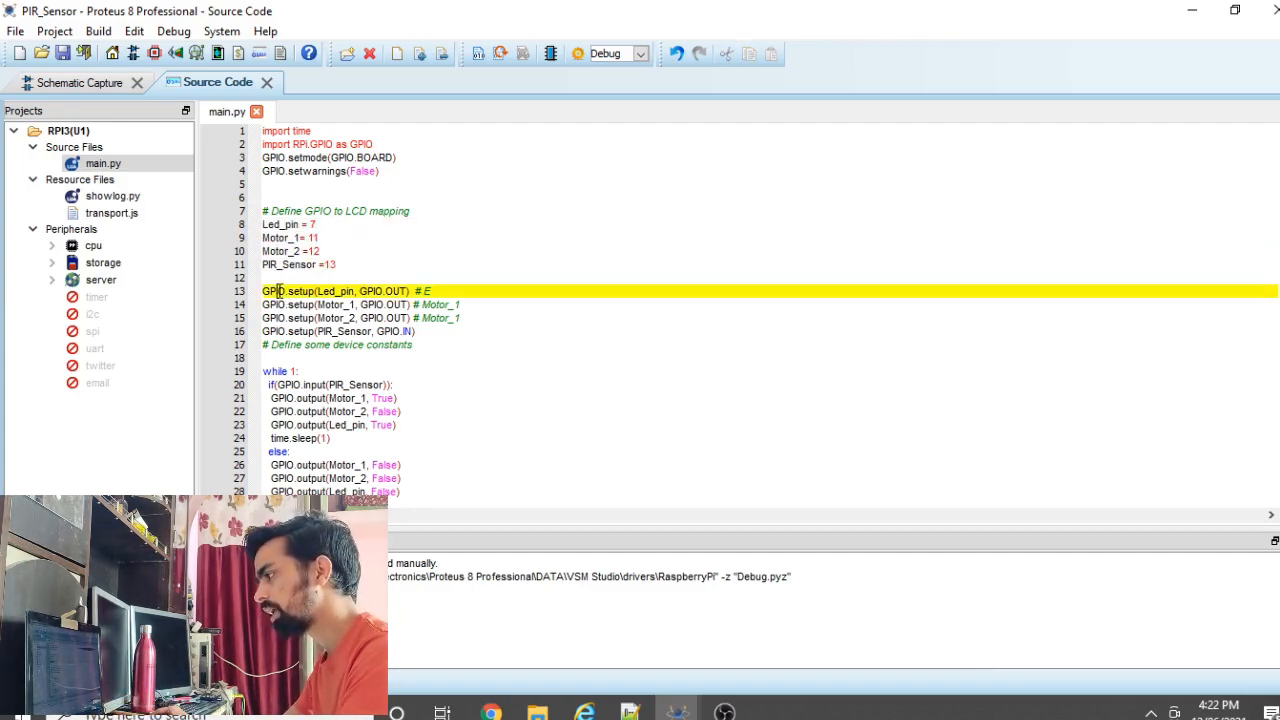
# Step: Examine each part of the GPIO.setup line that configures Led_pin as an output
pyautogui.doubleClick(284, 292)
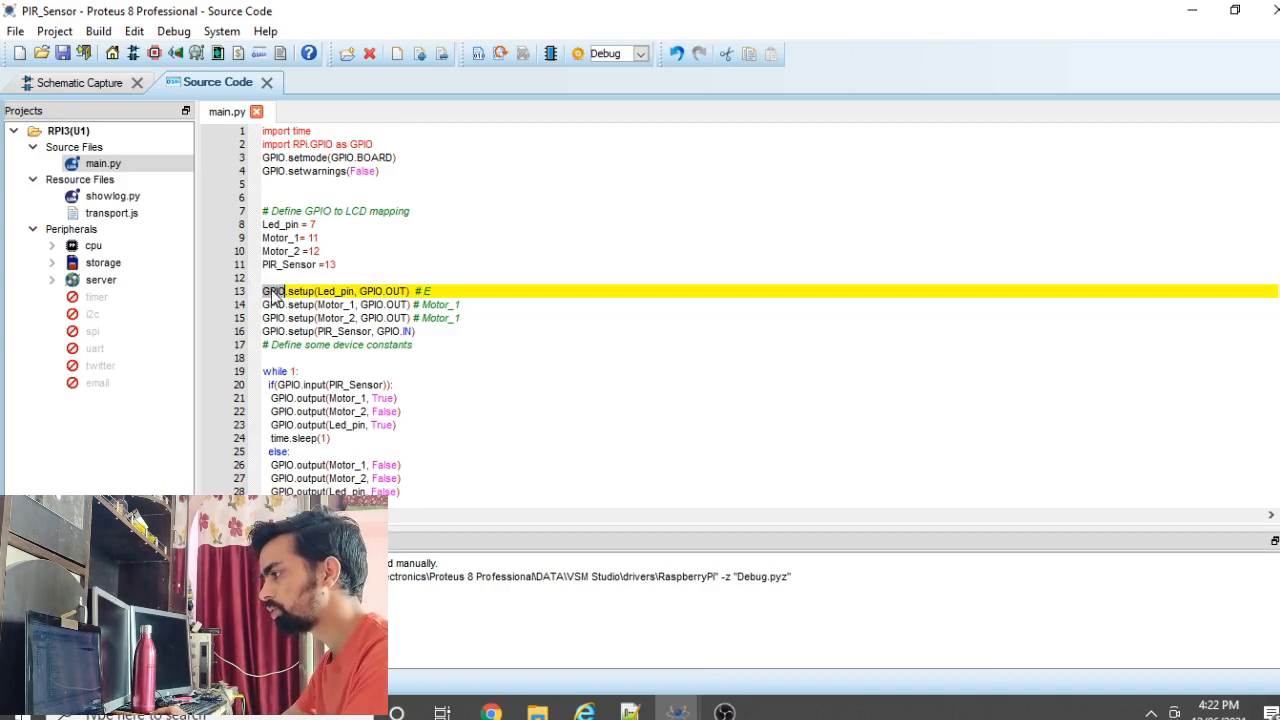
pyautogui.tripleClick(272, 290)
pyautogui.click(298, 292)
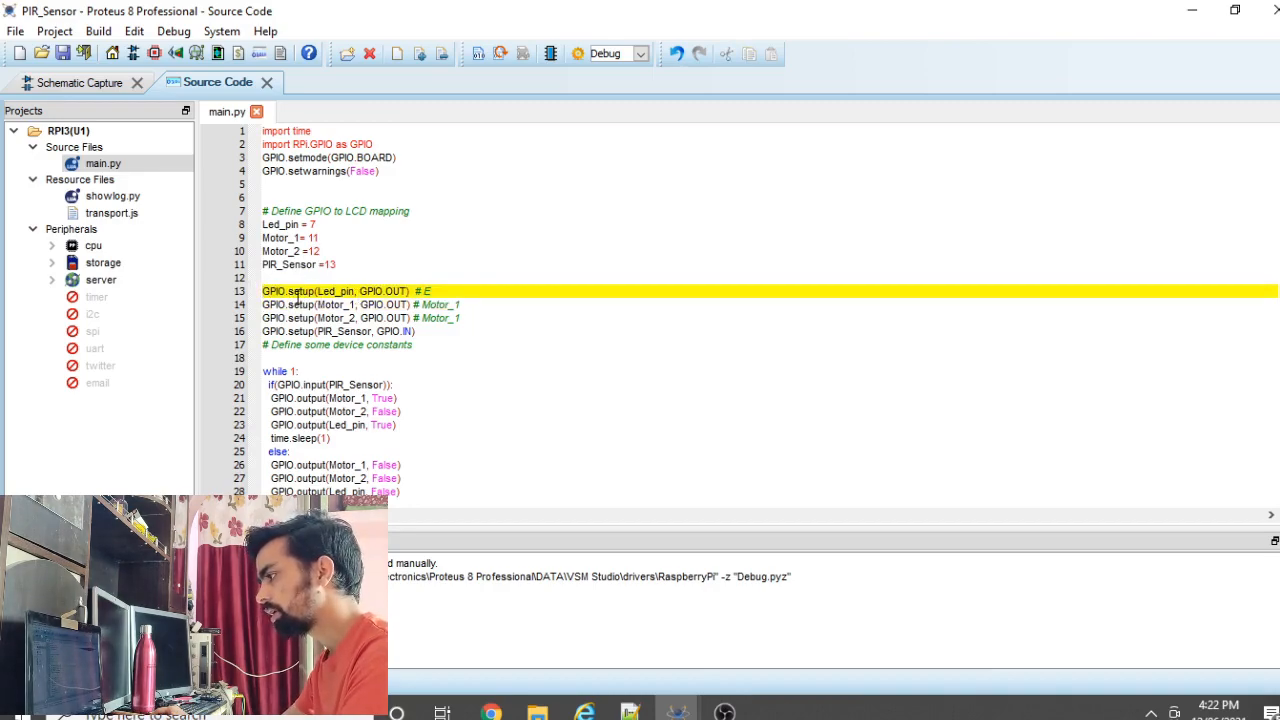
pyautogui.doubleClick(297, 293)
pyautogui.doubleClick(338, 292)
pyautogui.doubleClick(377, 292)
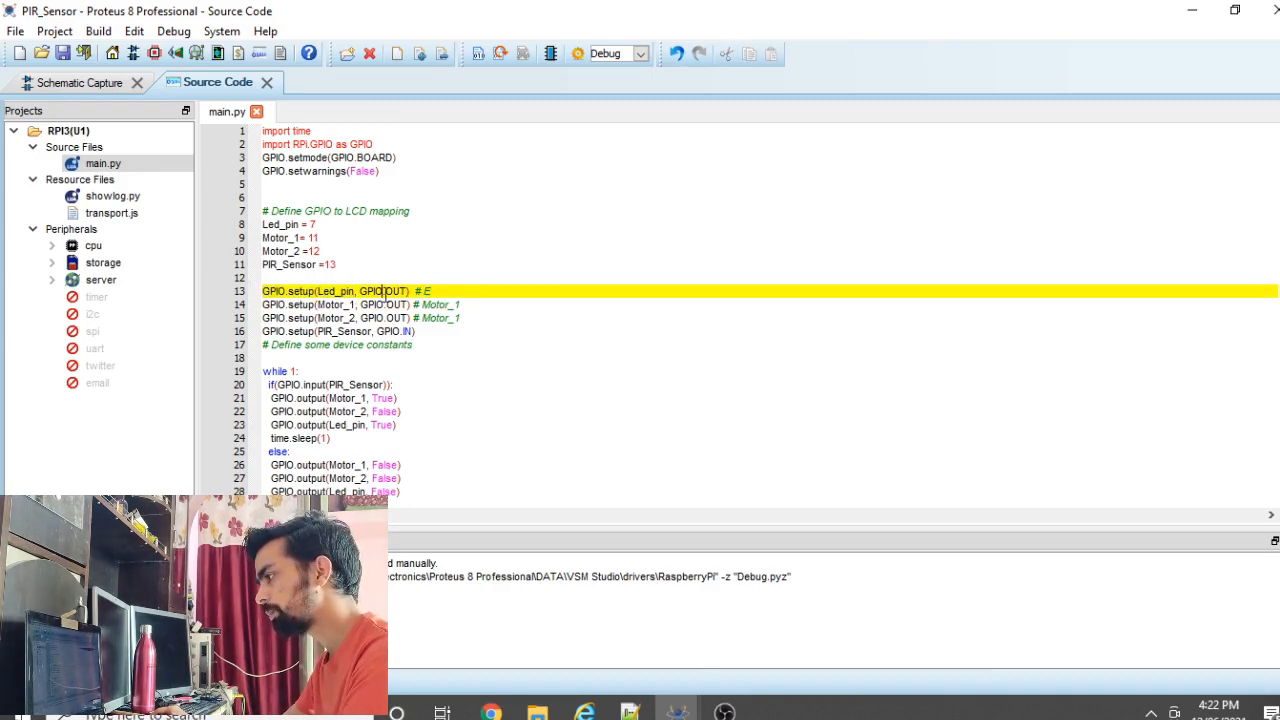
pyautogui.doubleClick(392, 292)
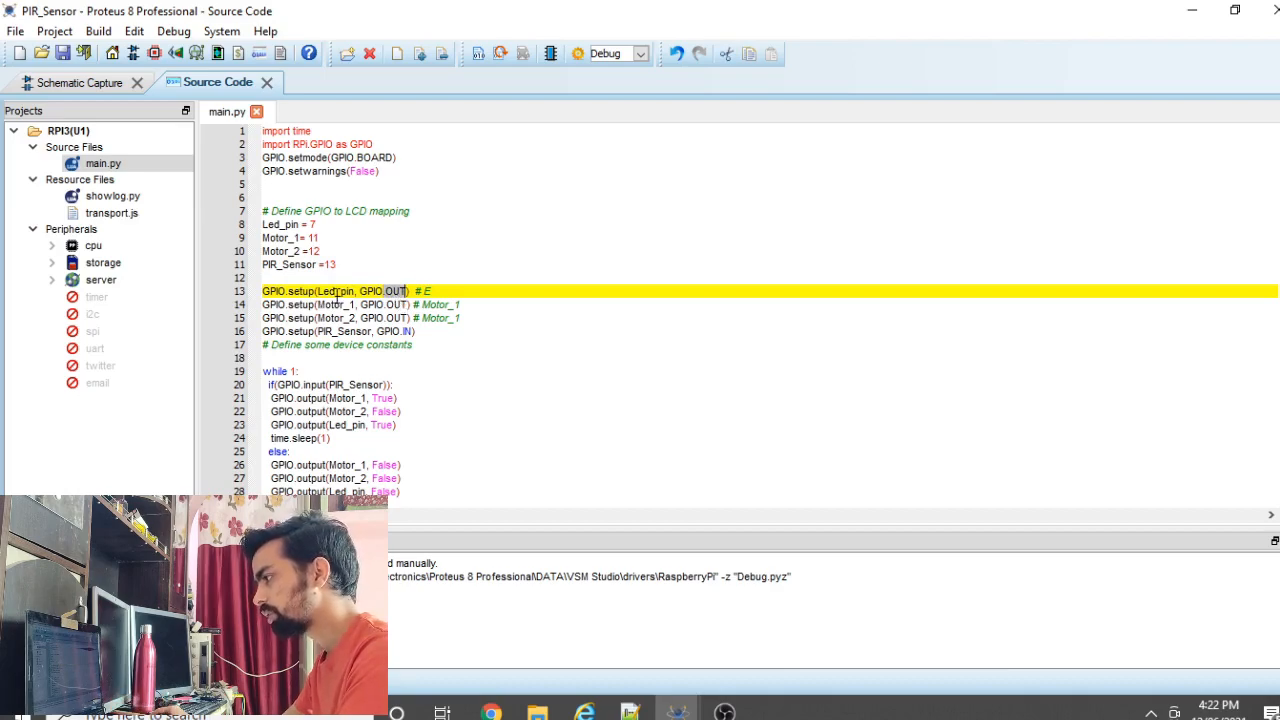
# Step: Review the GPIO.setup lines that configure Motor_1 and Motor_2 as outputs and PIR_Sensor as an input
pyautogui.click(338, 297)
pyautogui.click(340, 305)
pyautogui.click(340, 320)
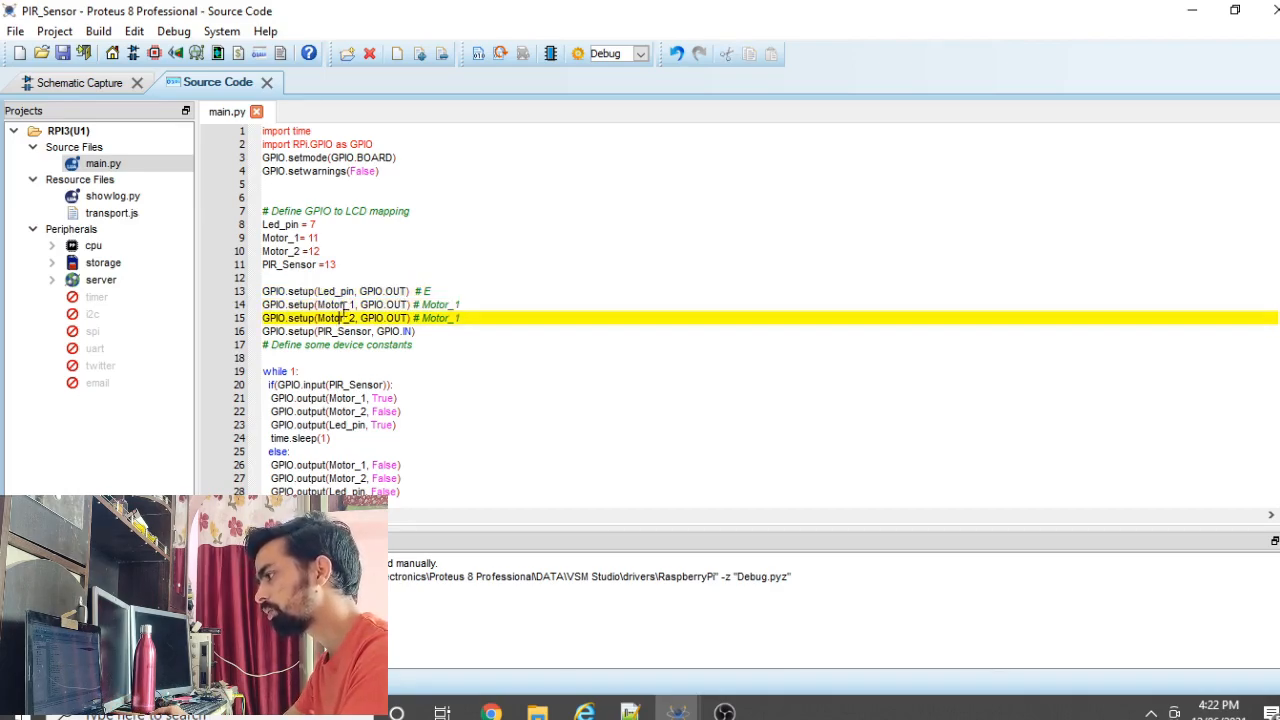
pyautogui.click(345, 305)
pyautogui.click(405, 290)
pyautogui.click(333, 331)
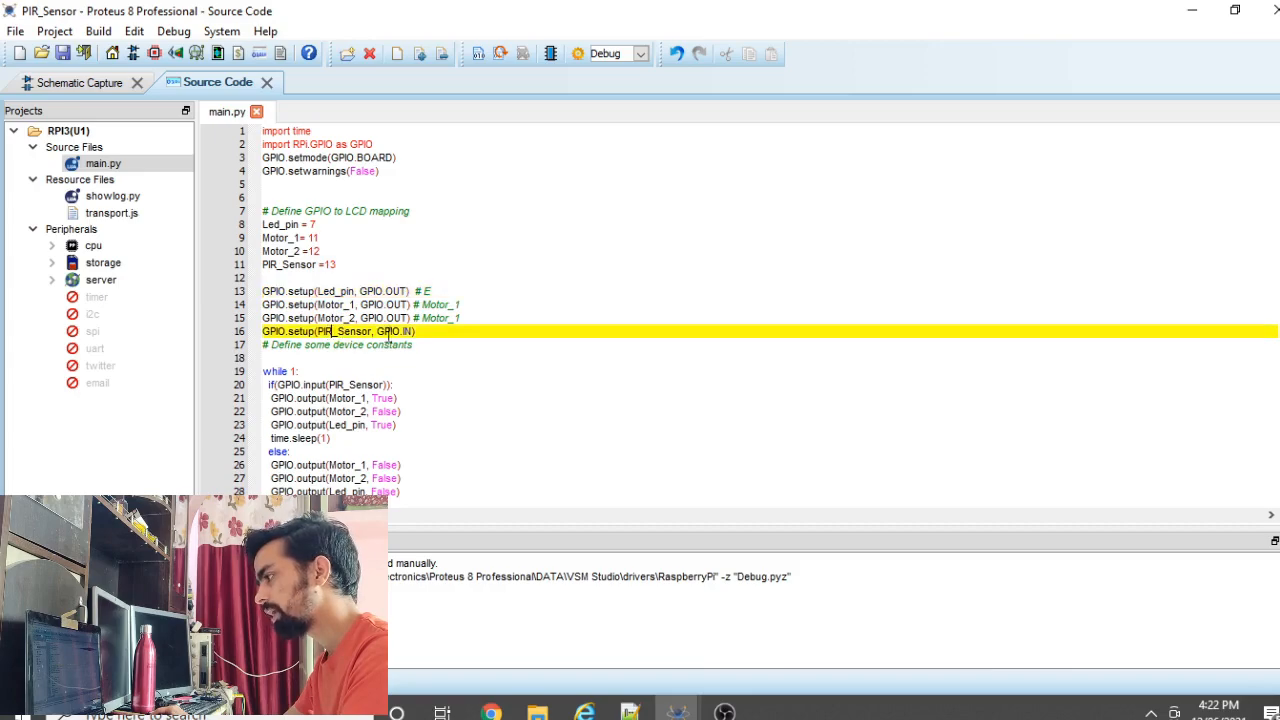
pyautogui.click(387, 344)
# Step: Examine the while loop in main.py and its if condition that reads the PIR_Sensor input
pyautogui.scroll(-1, 414, 406)
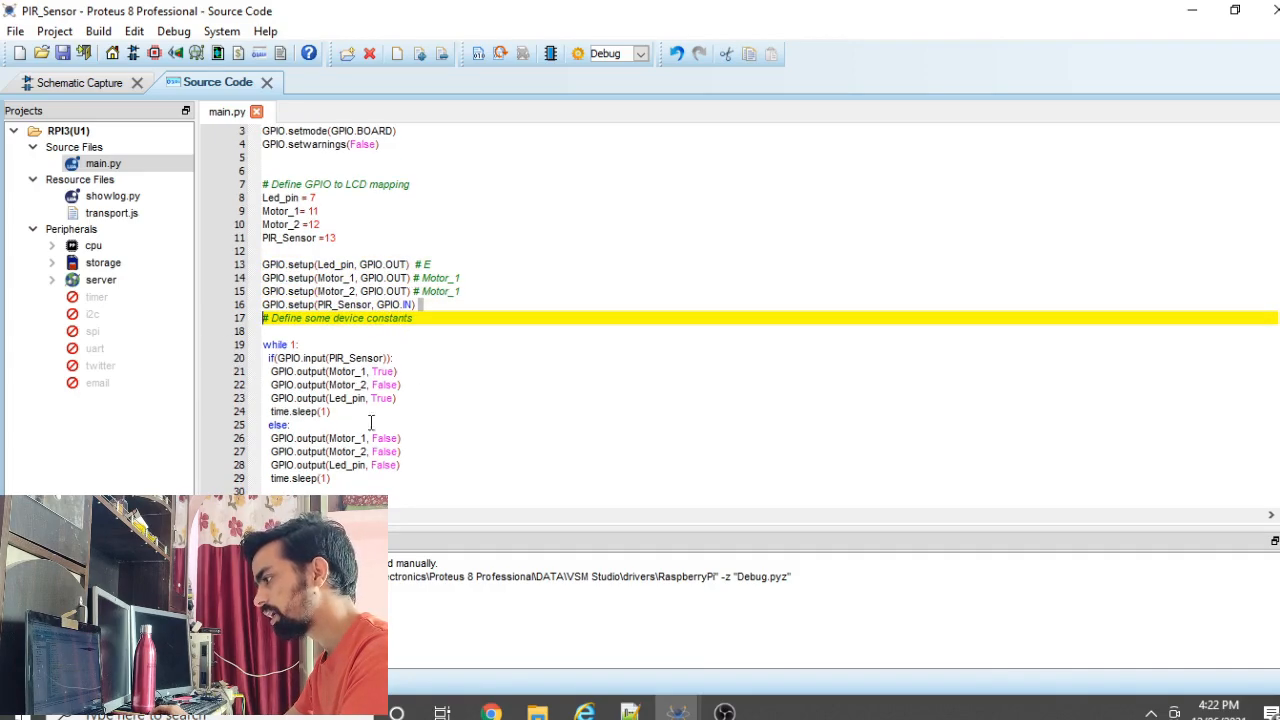
pyautogui.click(282, 344)
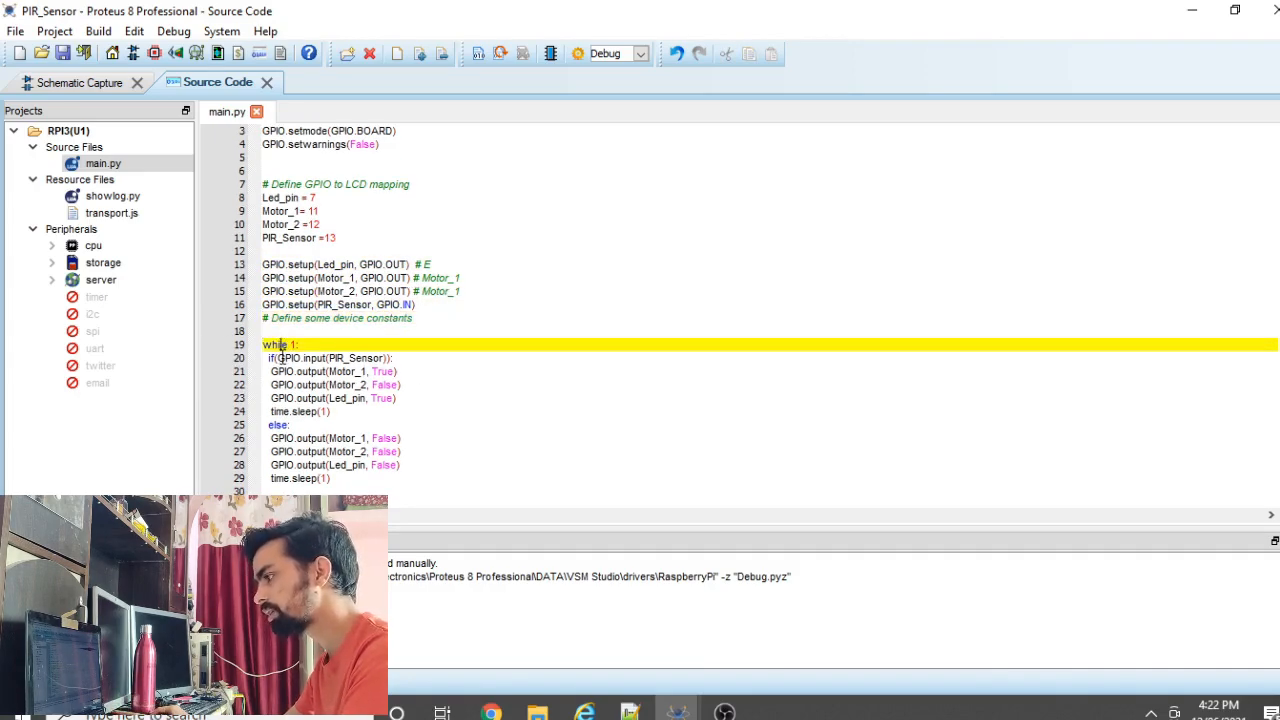
pyautogui.scroll(1, 337, 371)
pyautogui.scroll(-1, 350, 412)
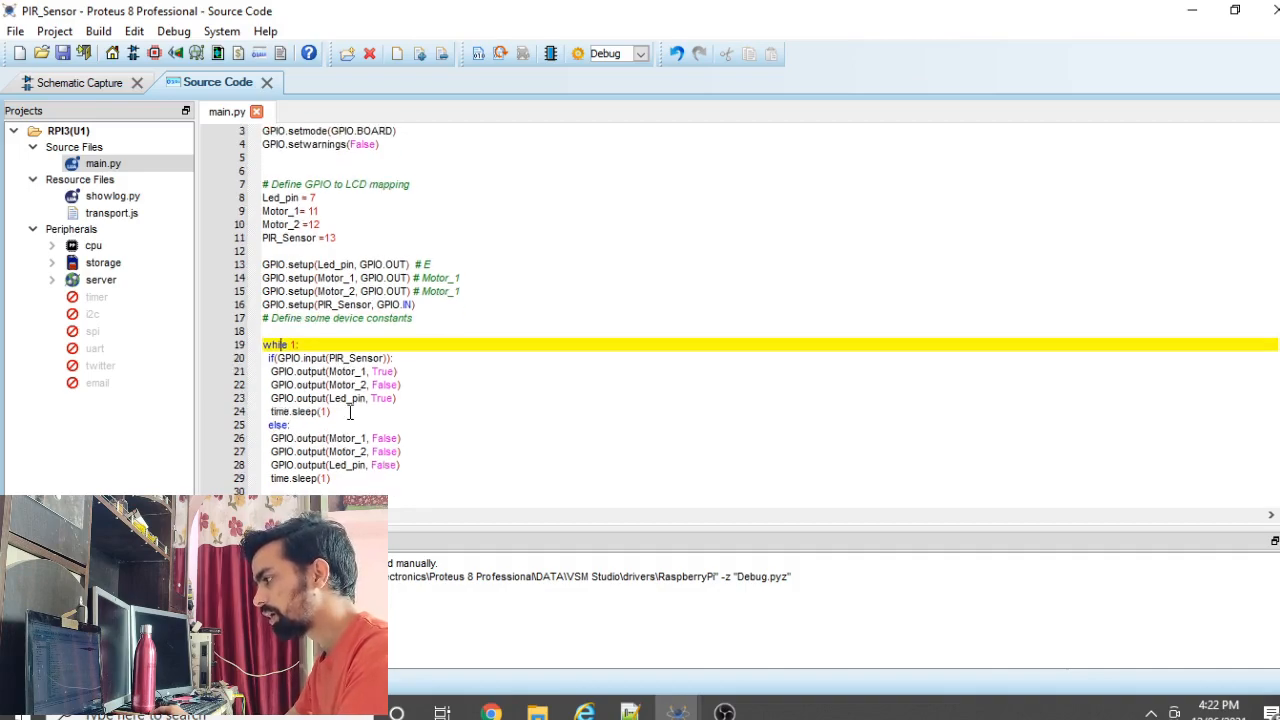
pyautogui.doubleClick(381, 357)
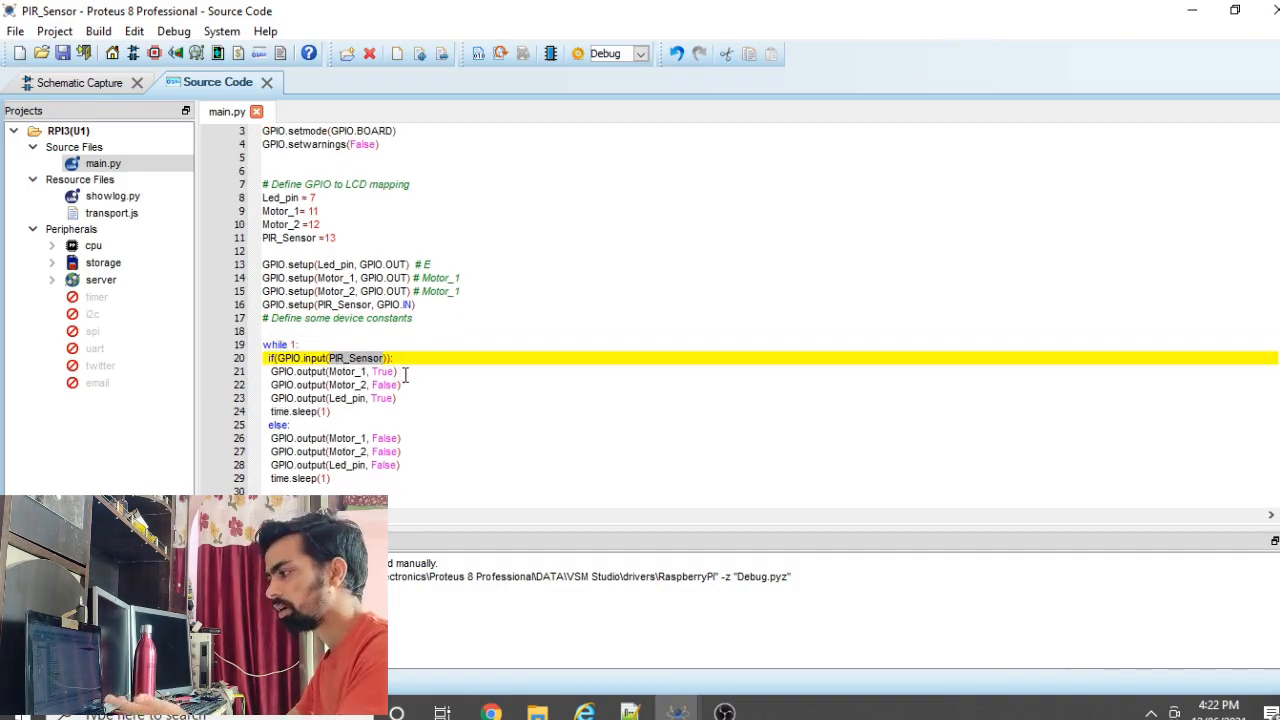
pyautogui.click(270, 357)
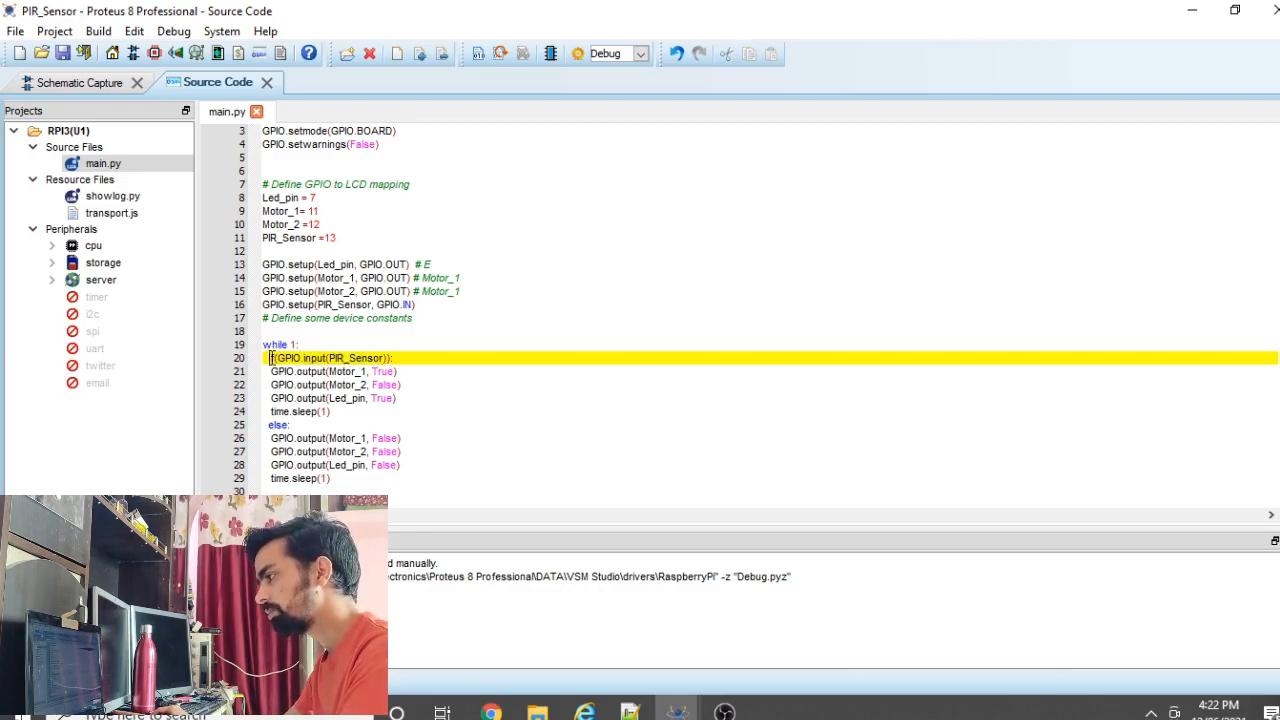
# Step: Examine the GPIO.output lines under the if condition that set Motor_1 to True and Motor_2 to False
pyautogui.click(294, 371)
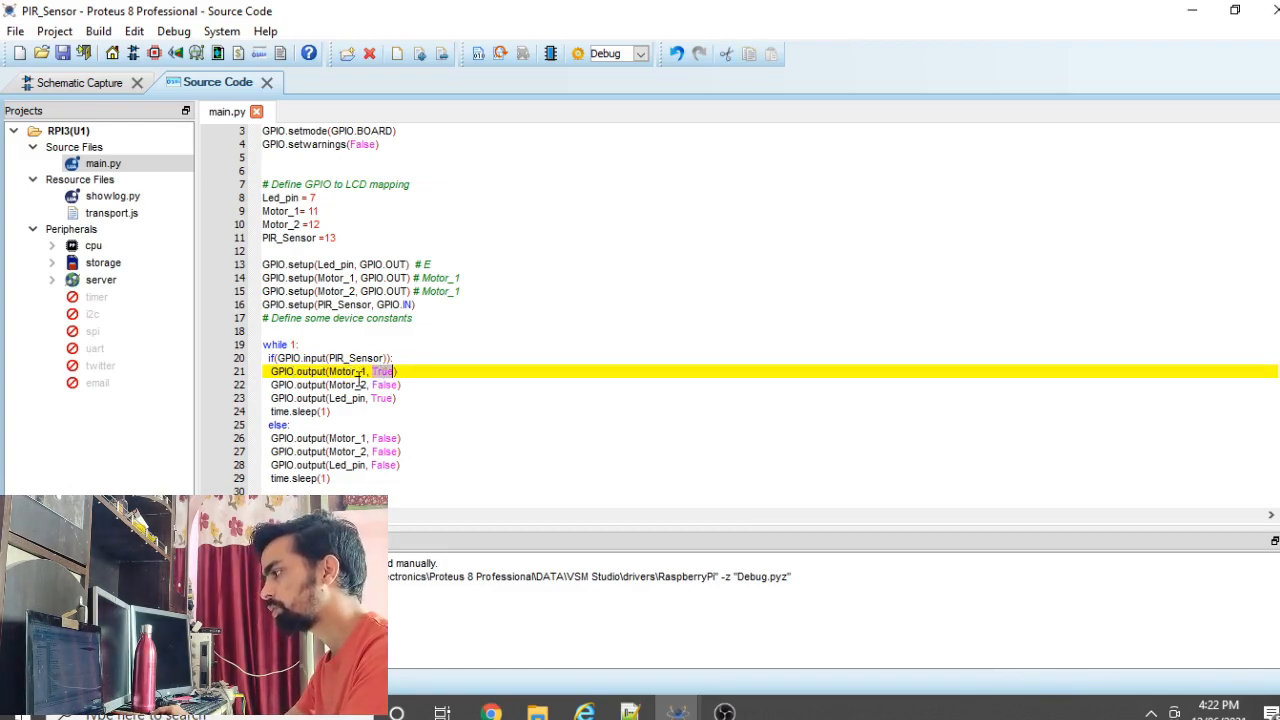
pyautogui.click(382, 385)
pyautogui.doubleClick(360, 385)
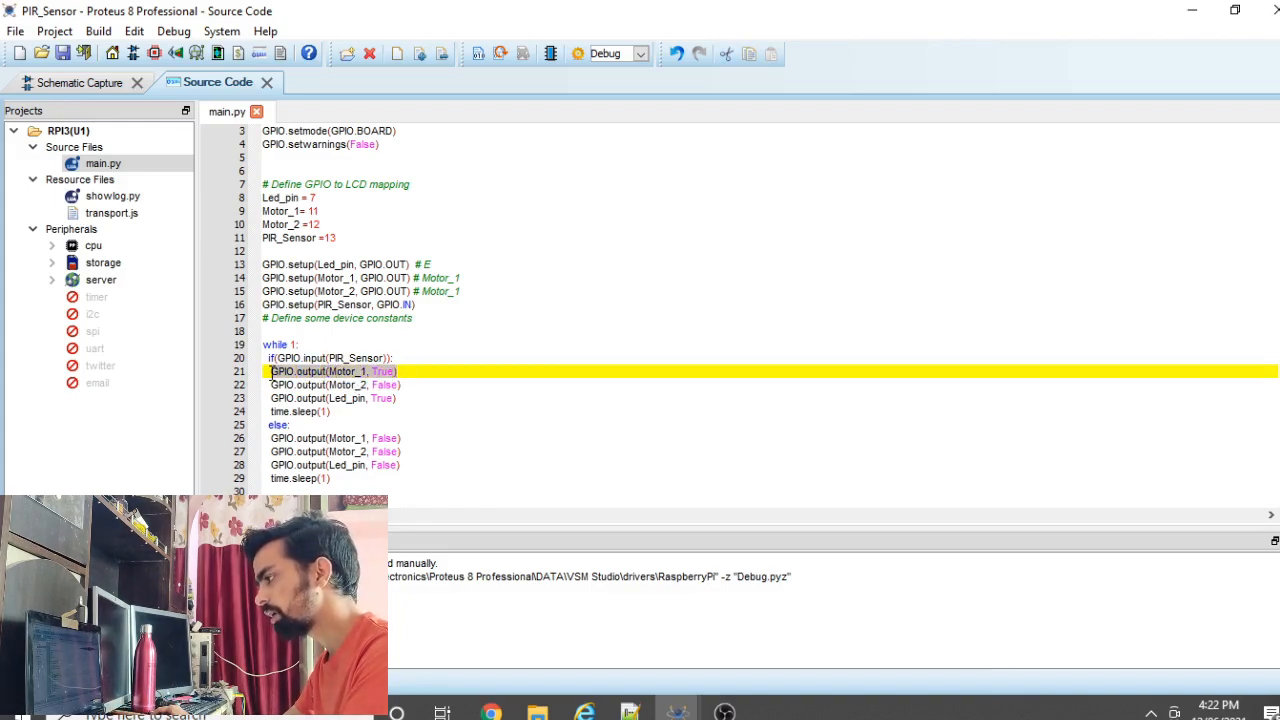
pyautogui.click(341, 371)
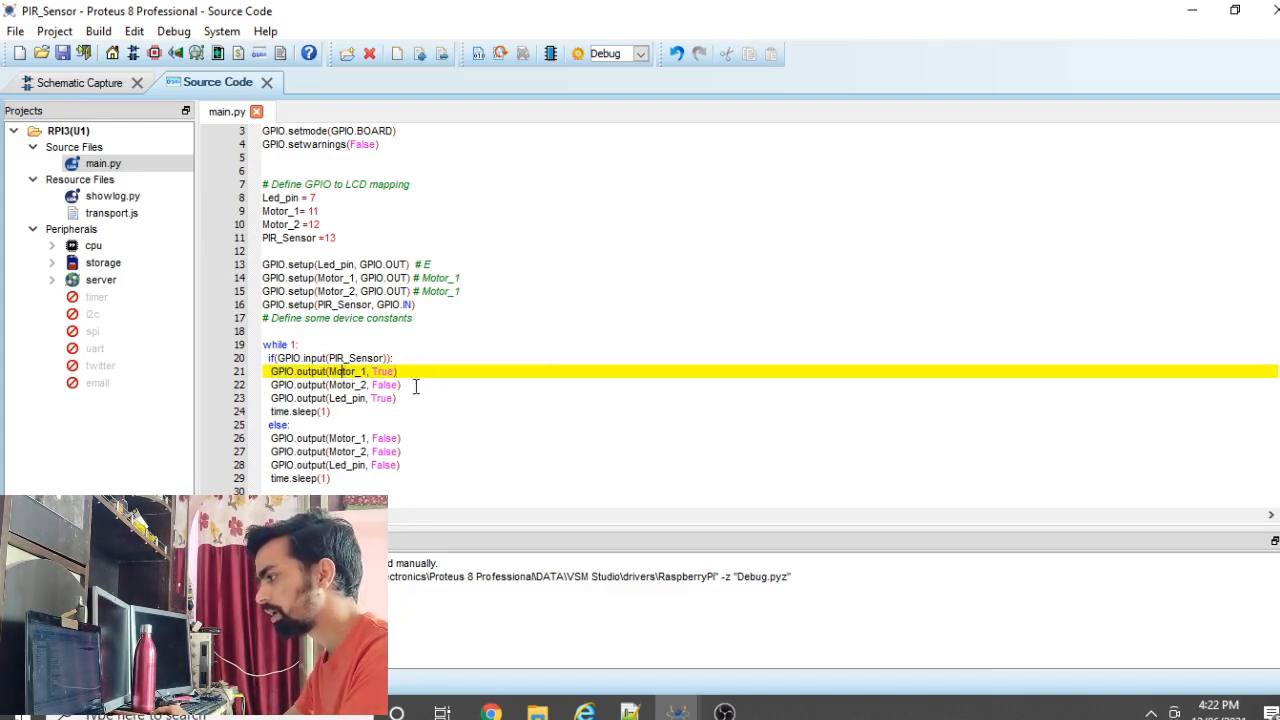
pyautogui.click(299, 385)
pyautogui.doubleClick(315, 386)
pyautogui.doubleClick(354, 386)
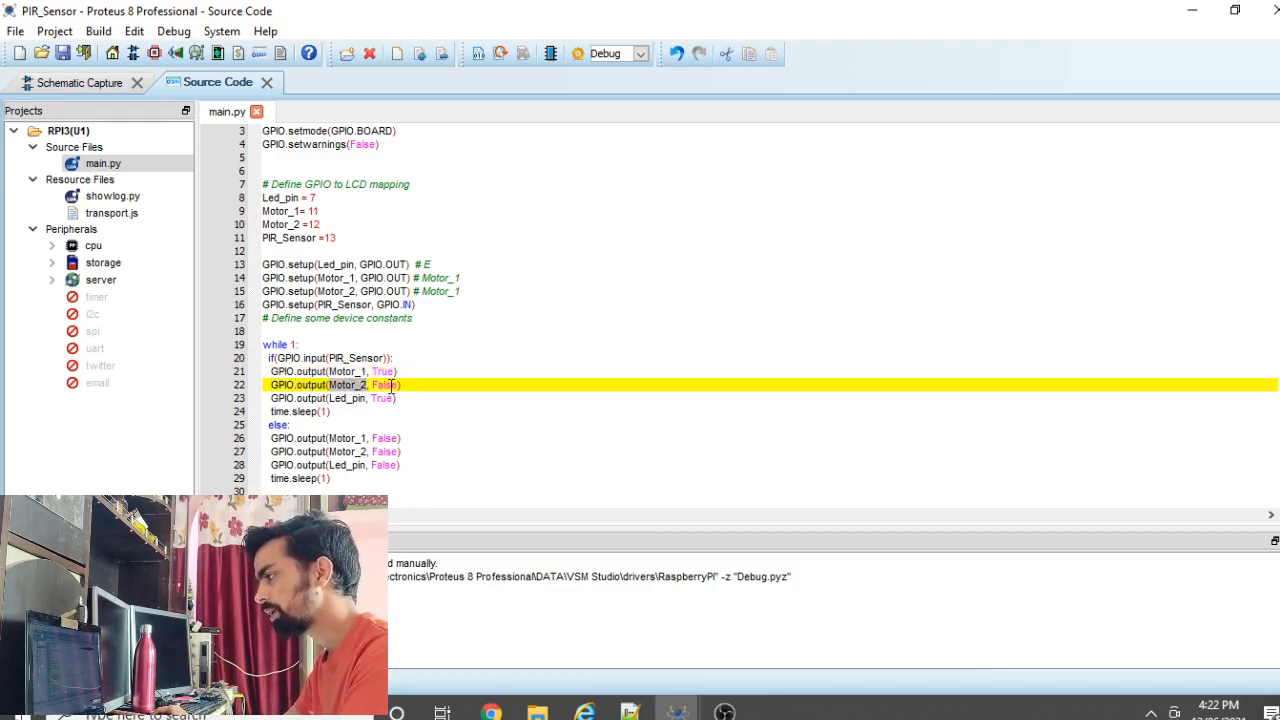
pyautogui.doubleClick(391, 386)
pyautogui.moveTo(408, 386); pyautogui.dragTo(253, 372)
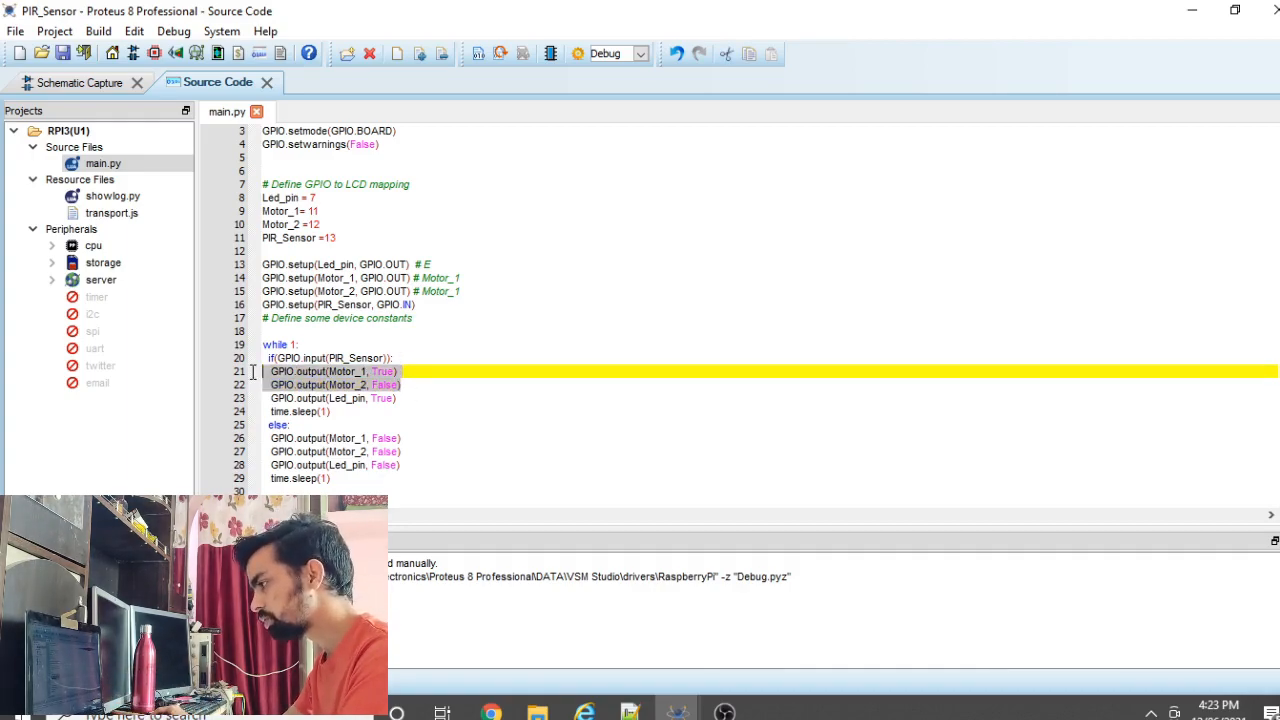
pyautogui.moveTo(408, 385); pyautogui.dragTo(200, 374)
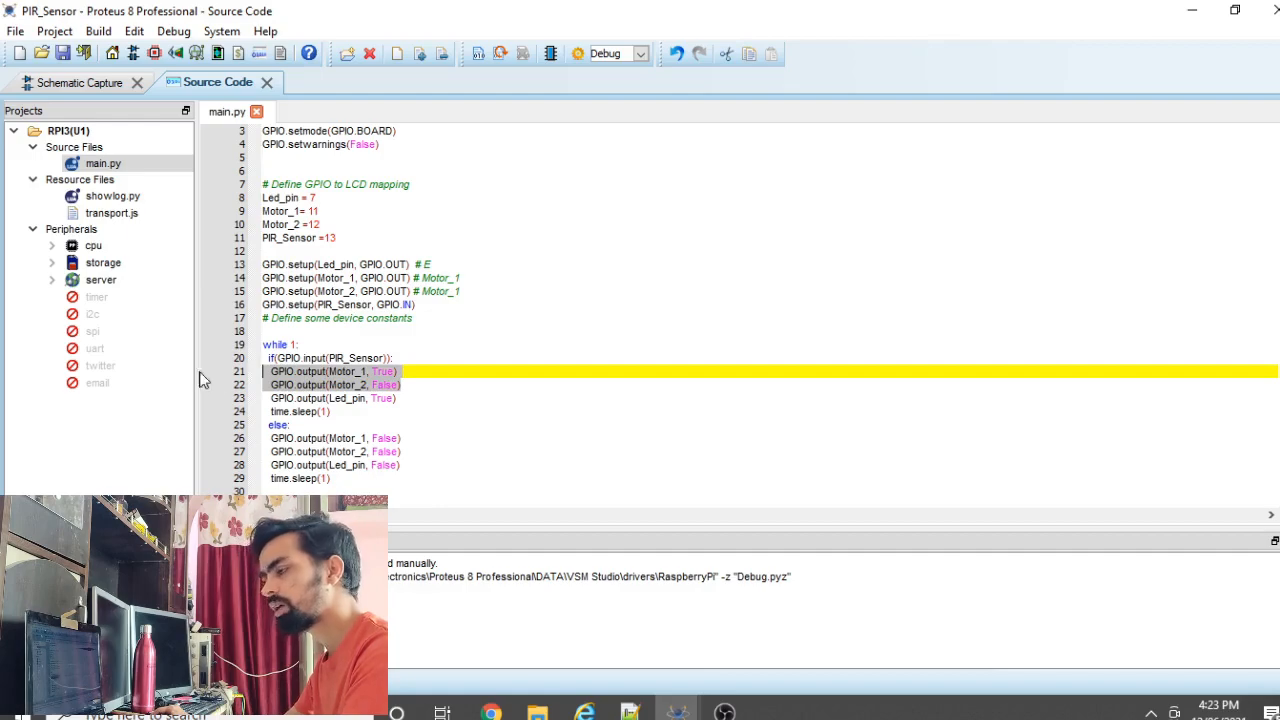
# Step: Examine each part of the GPIO.output line that sets Led_pin to True in the if branch
pyautogui.click(290, 398)
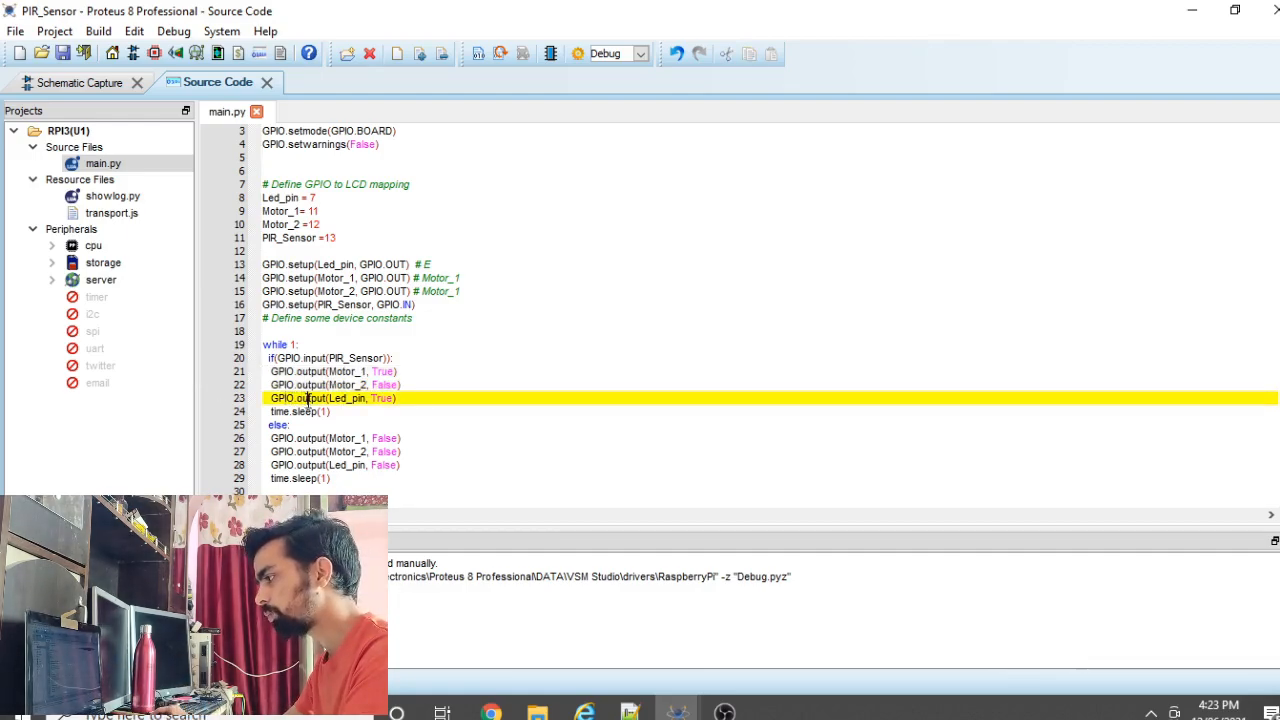
pyautogui.doubleClick(383, 398)
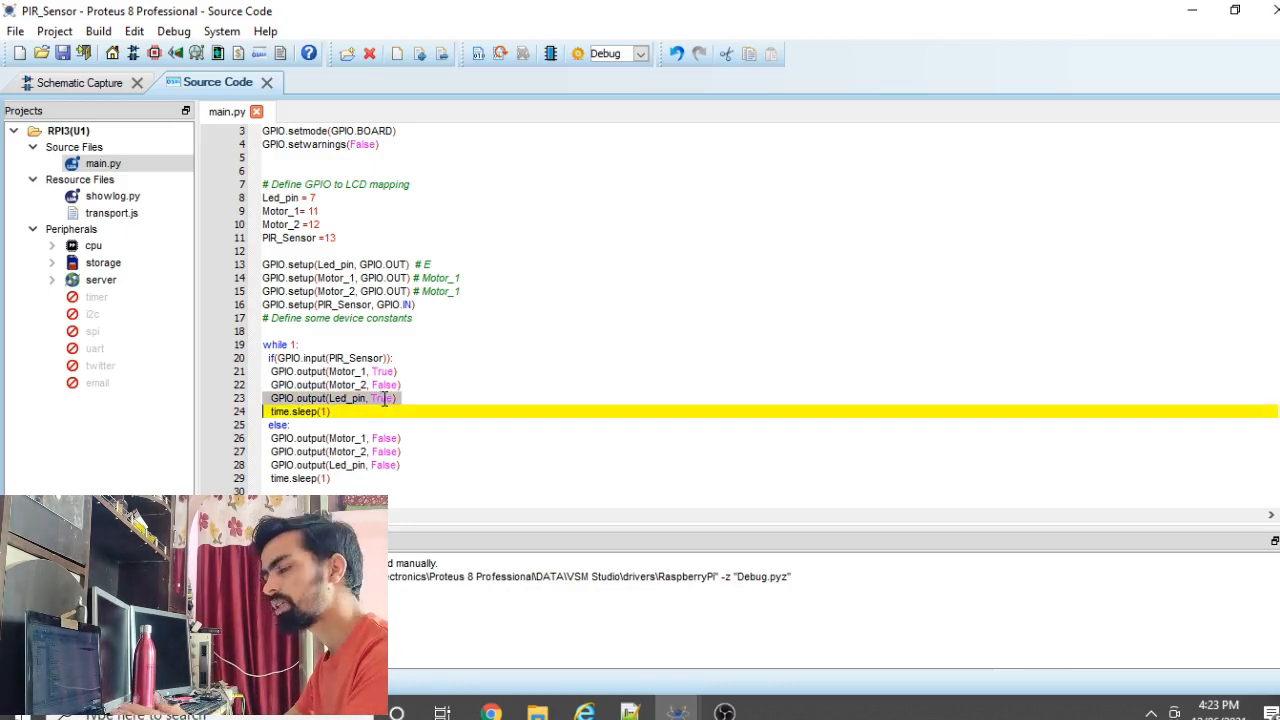
pyautogui.click(385, 399)
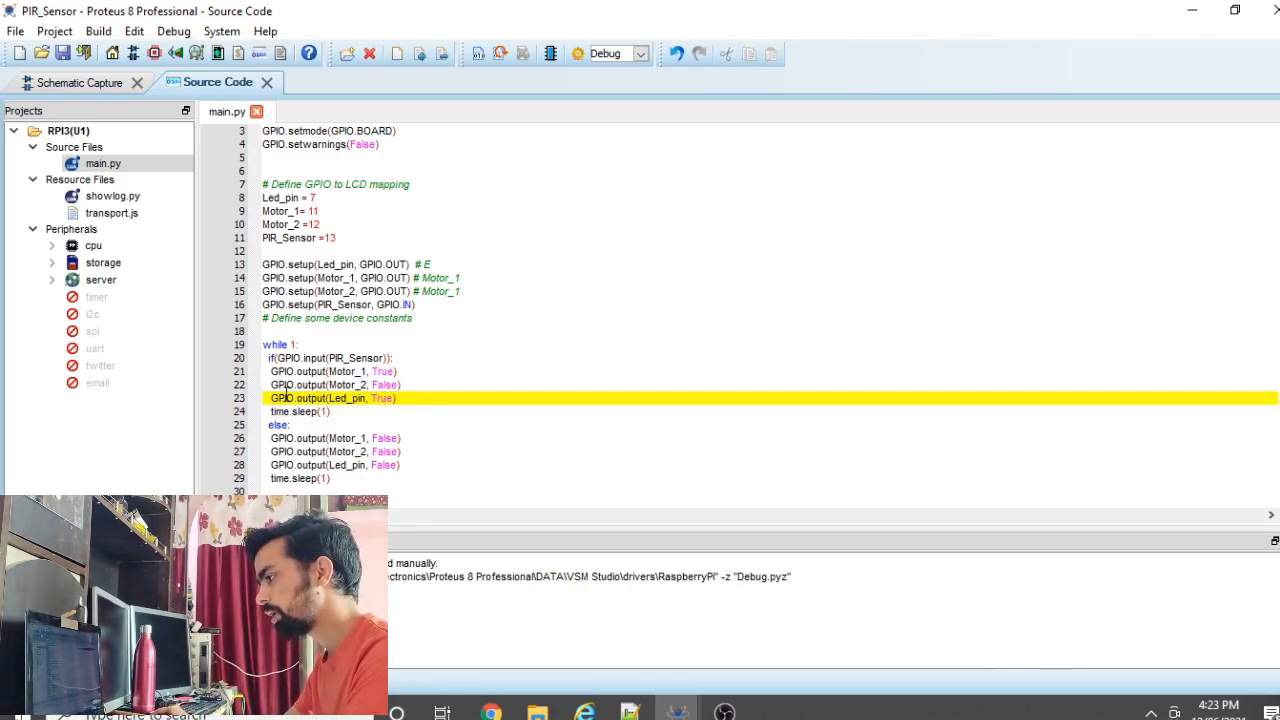
pyautogui.doubleClick(286, 397)
pyautogui.doubleClick(305, 397)
pyautogui.doubleClick(340, 397)
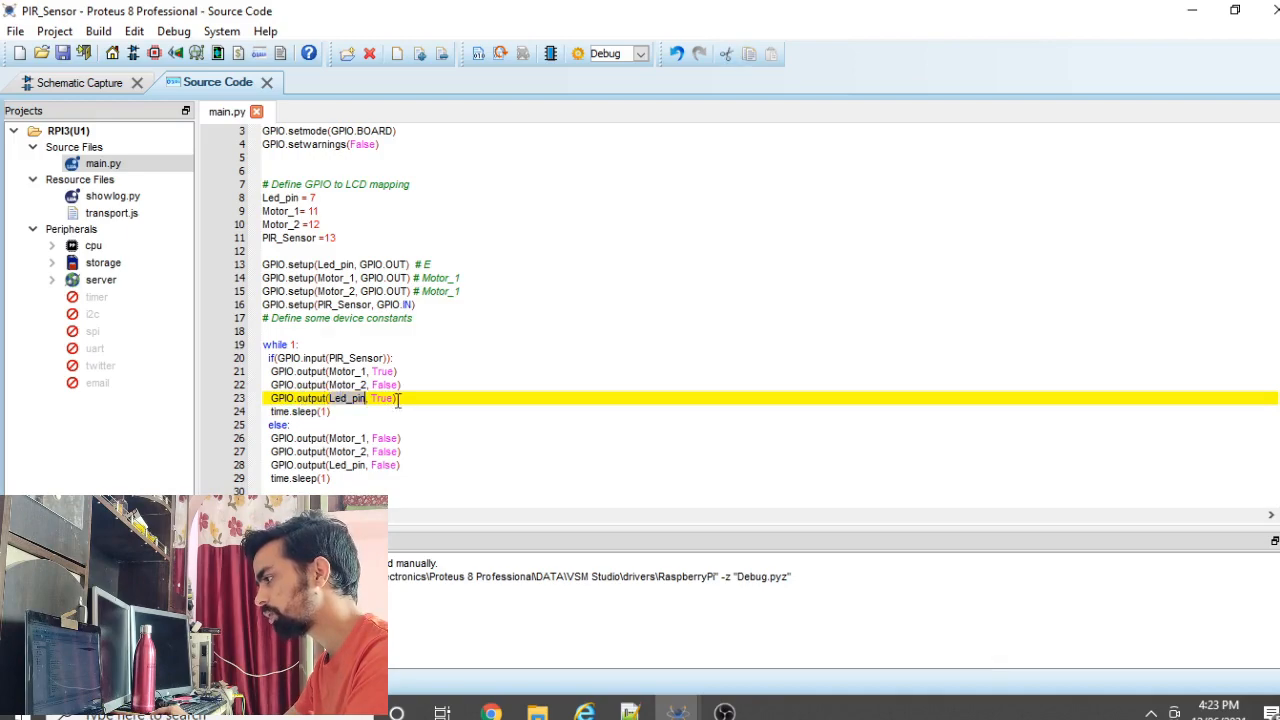
pyautogui.click(396, 399)
# Step: Compare the PIR_Sensor if condition with the else branch that sets Motor_1, Motor_2 and Led_pin to False
pyautogui.click(342, 359)
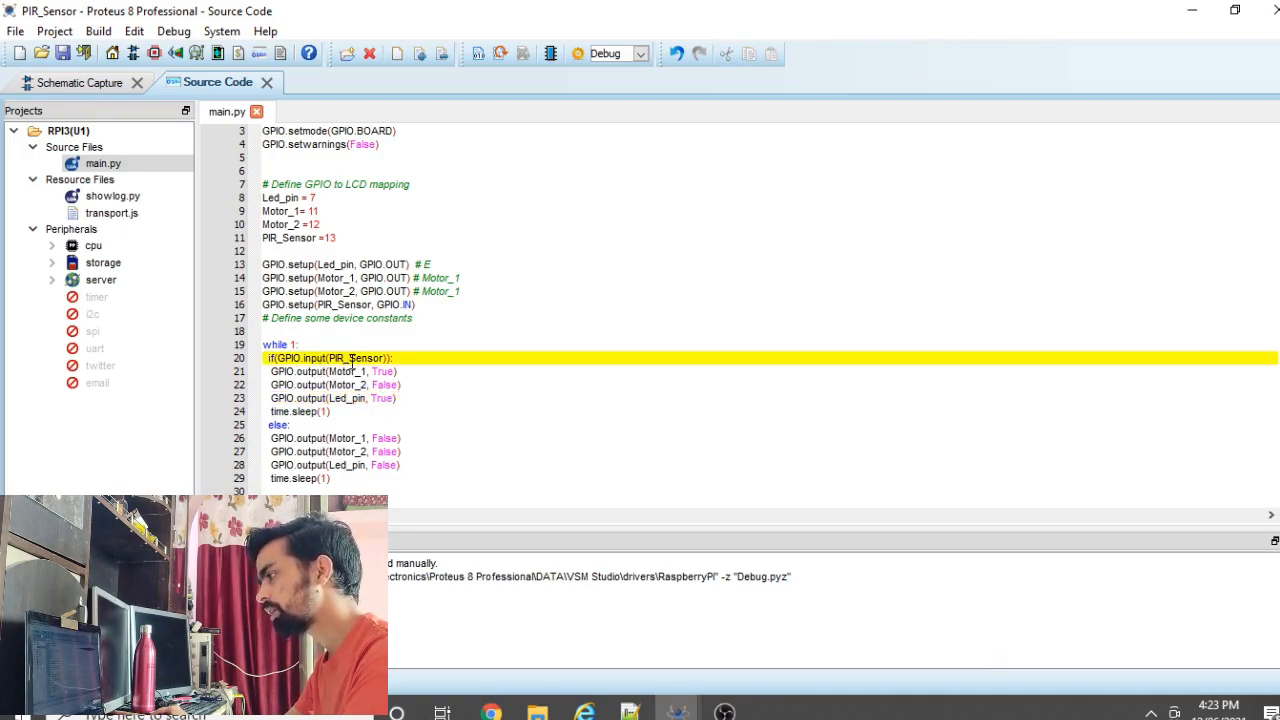
pyautogui.doubleClick(349, 358)
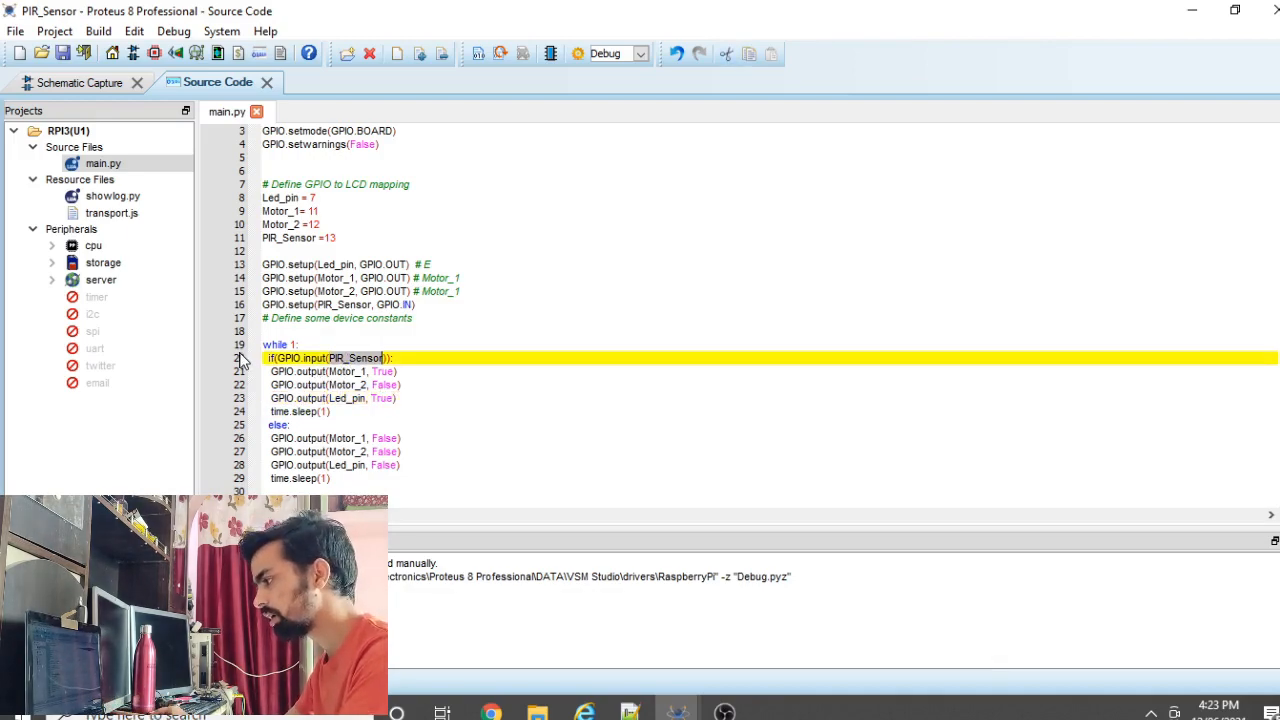
pyautogui.moveTo(272, 357); pyautogui.dragTo(392, 358)
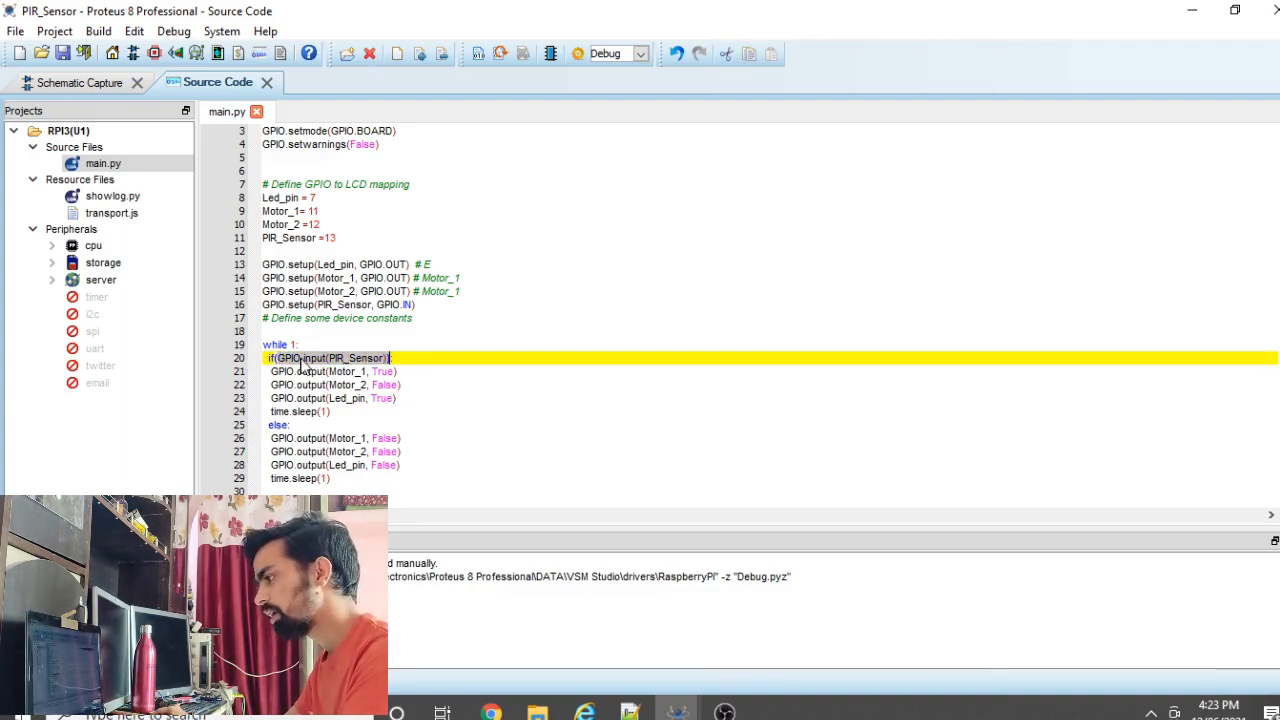
pyautogui.doubleClick(281, 425)
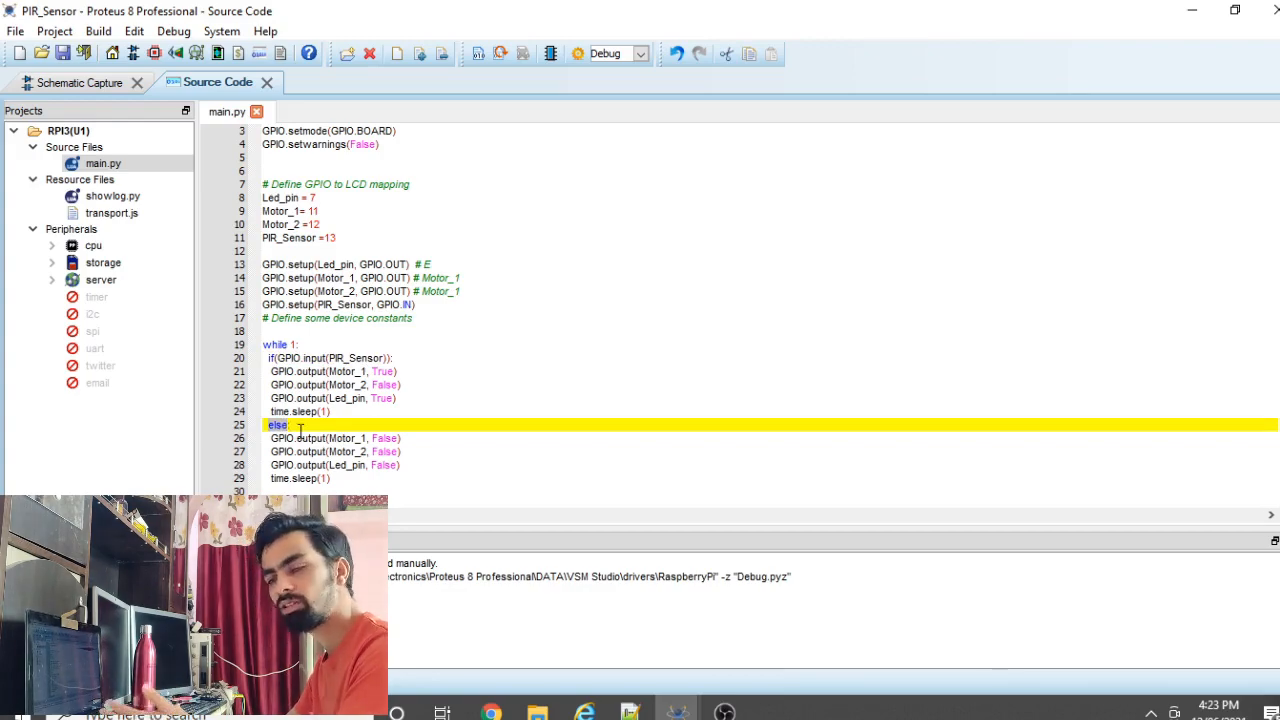
pyautogui.click(292, 440)
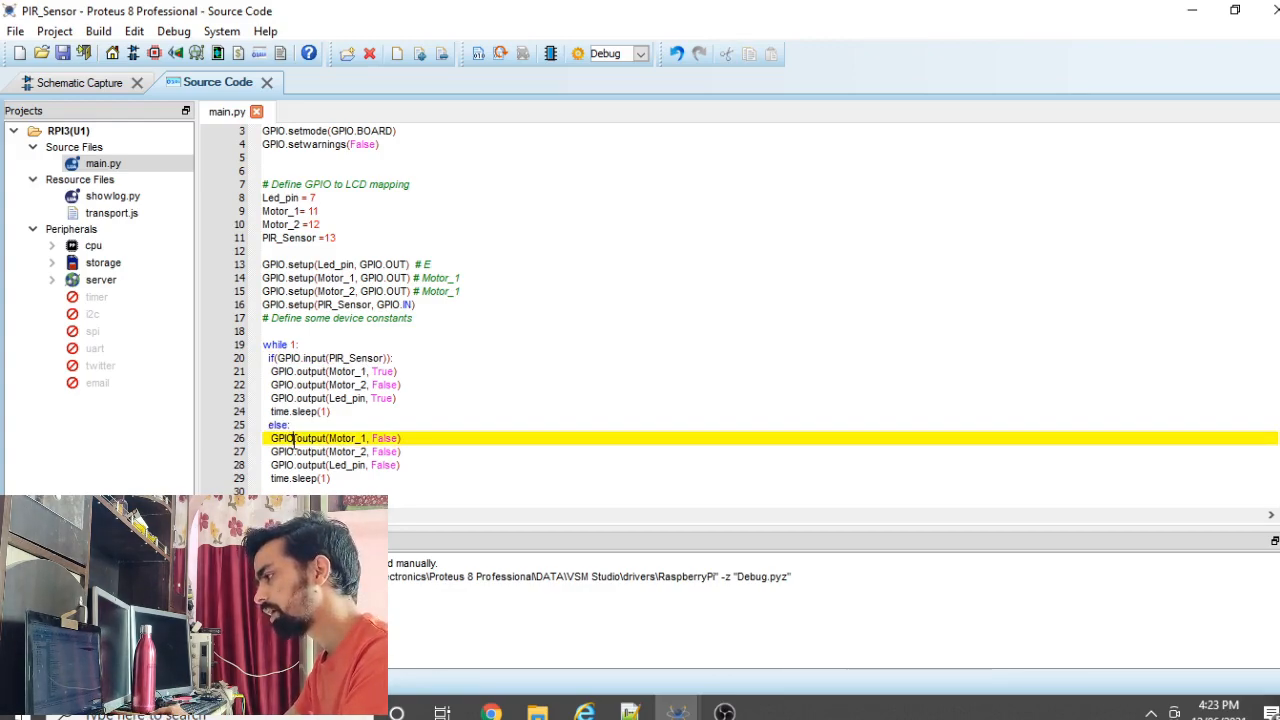
pyautogui.click(388, 452)
pyautogui.click(386, 465)
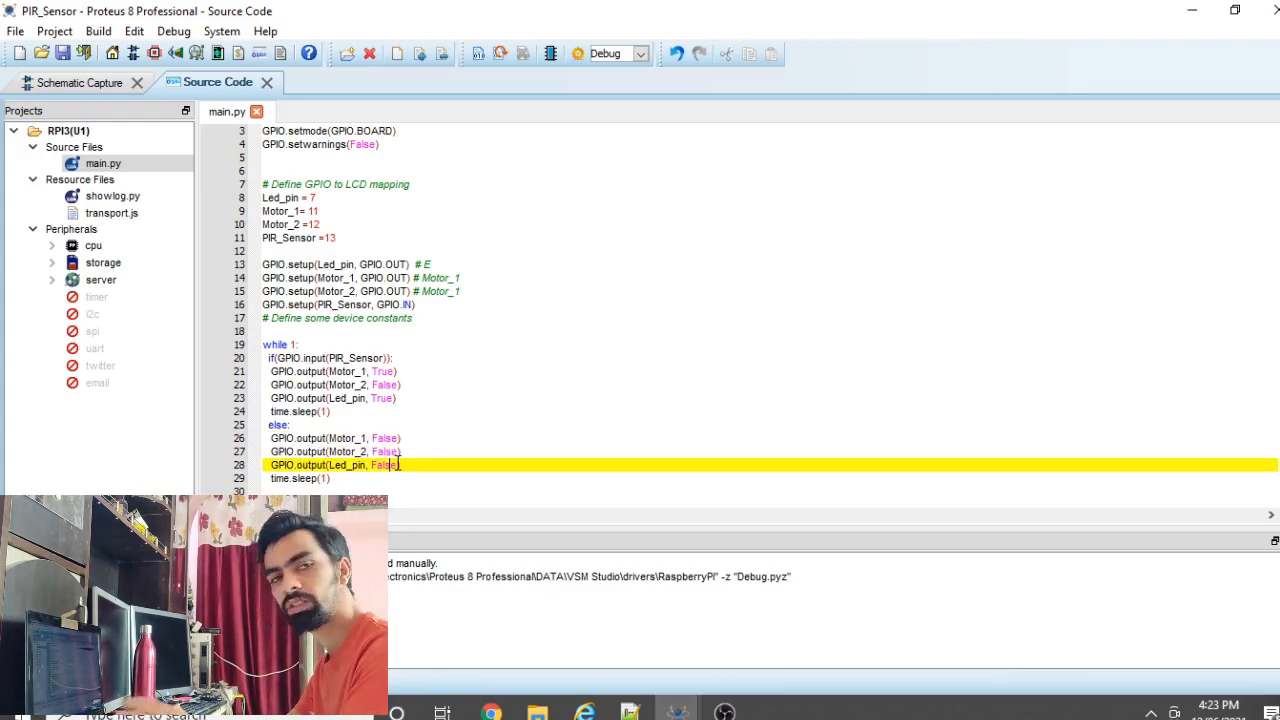
pyautogui.click(355, 437)
pyautogui.click(374, 467)
pyautogui.moveTo(414, 462); pyautogui.dragTo(238, 447)
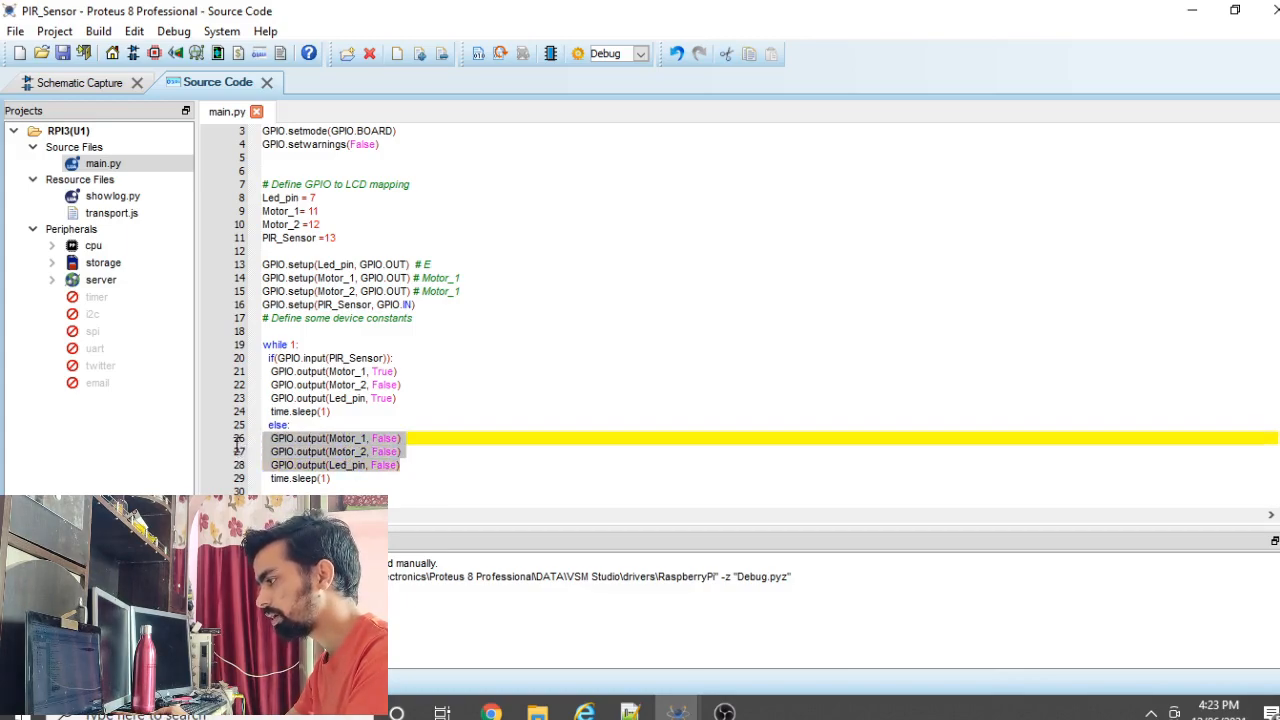
# Step: Return to the schematic and run the simulation of the PIR sensor circuit
pyautogui.click(36, 82)
pyautogui.scroll(-2, 713, 397)
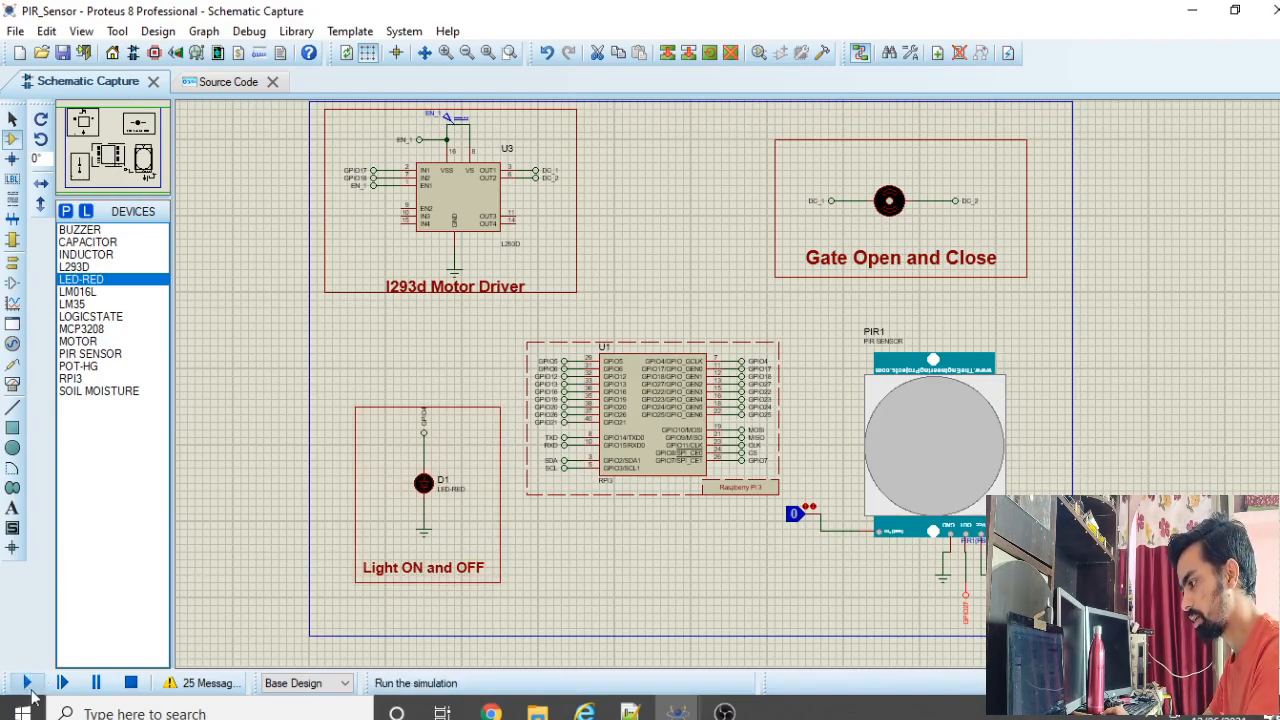
pyautogui.click(28, 684)
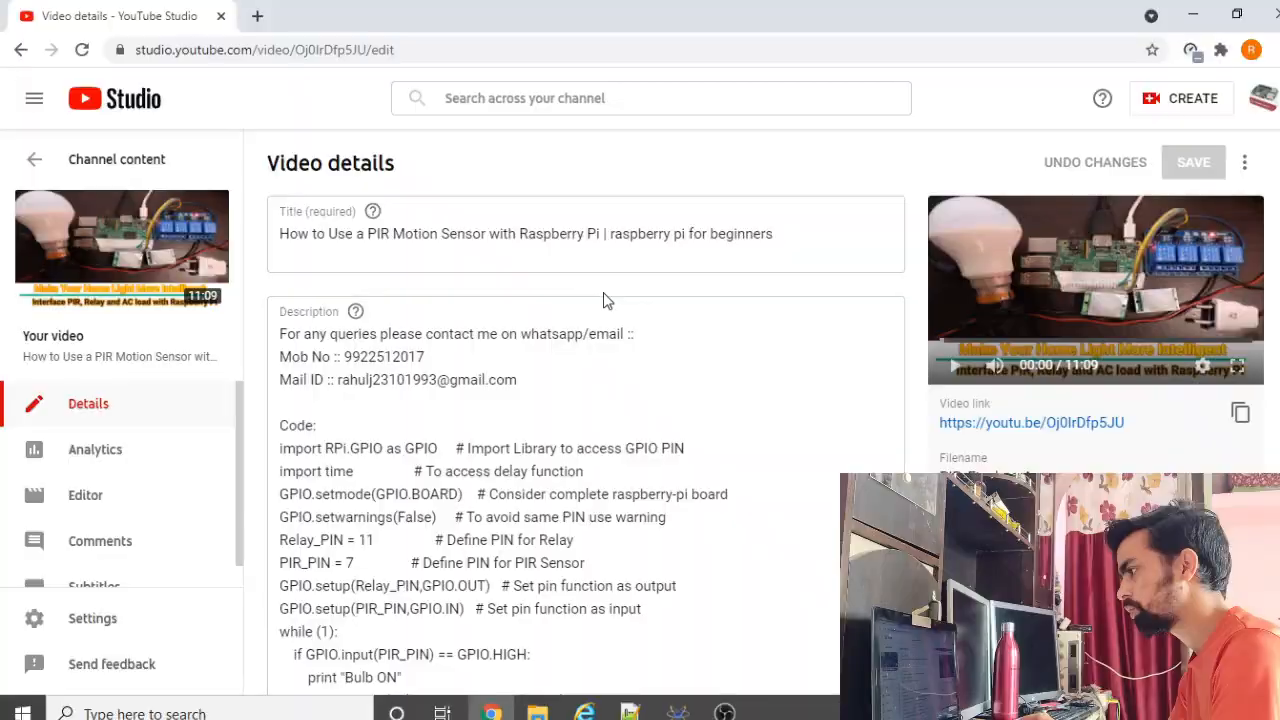
# Step: In YouTube Studio, review the title "How to Use a PIR Motion Sensor with Raspberry Pi | raspberry pi for beginners"
pyautogui.moveTo(772, 233); pyautogui.dragTo(366, 235)
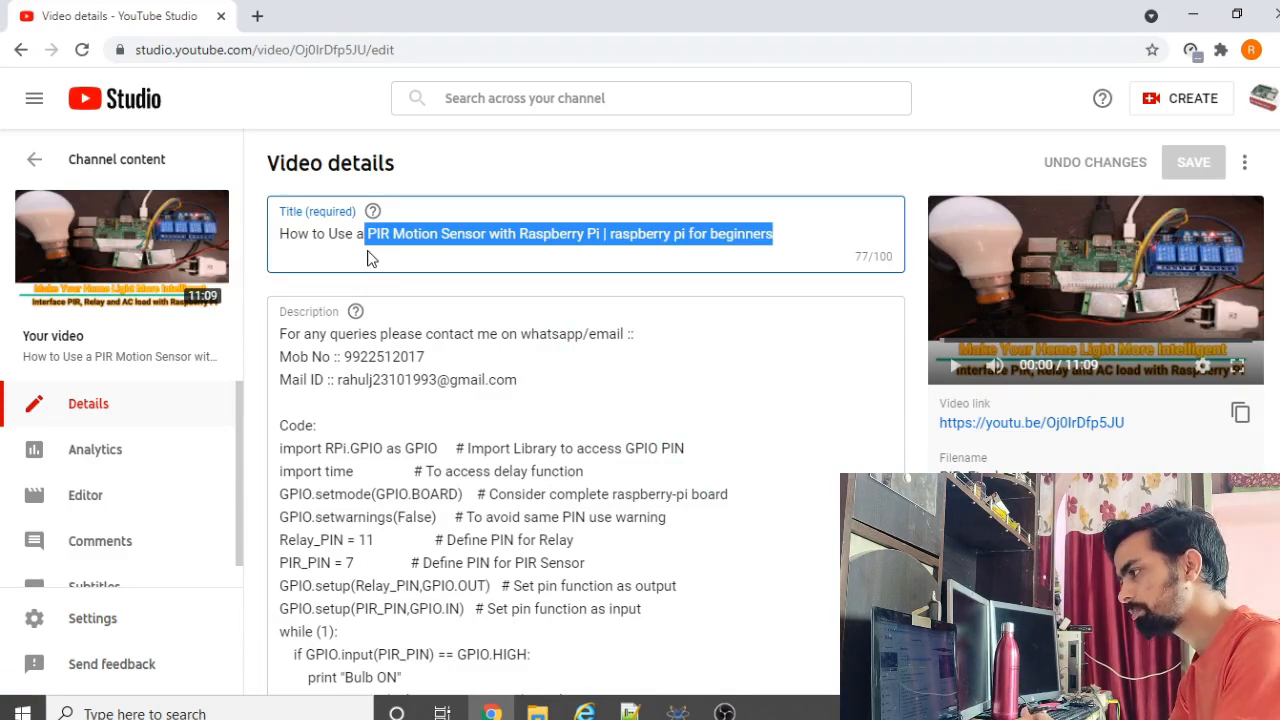
pyautogui.moveTo(367, 258); pyautogui.dragTo(270, 245)
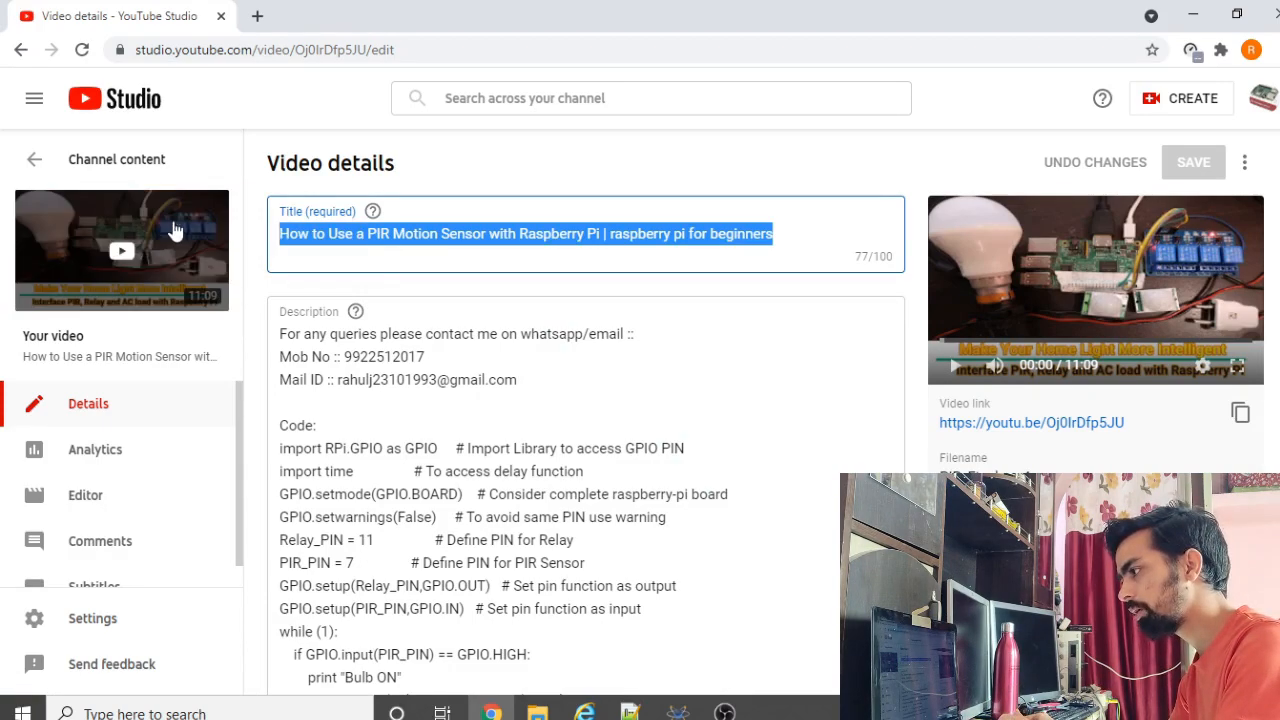
pyautogui.click(789, 241)
pyautogui.moveTo(778, 235); pyautogui.dragTo(328, 235)
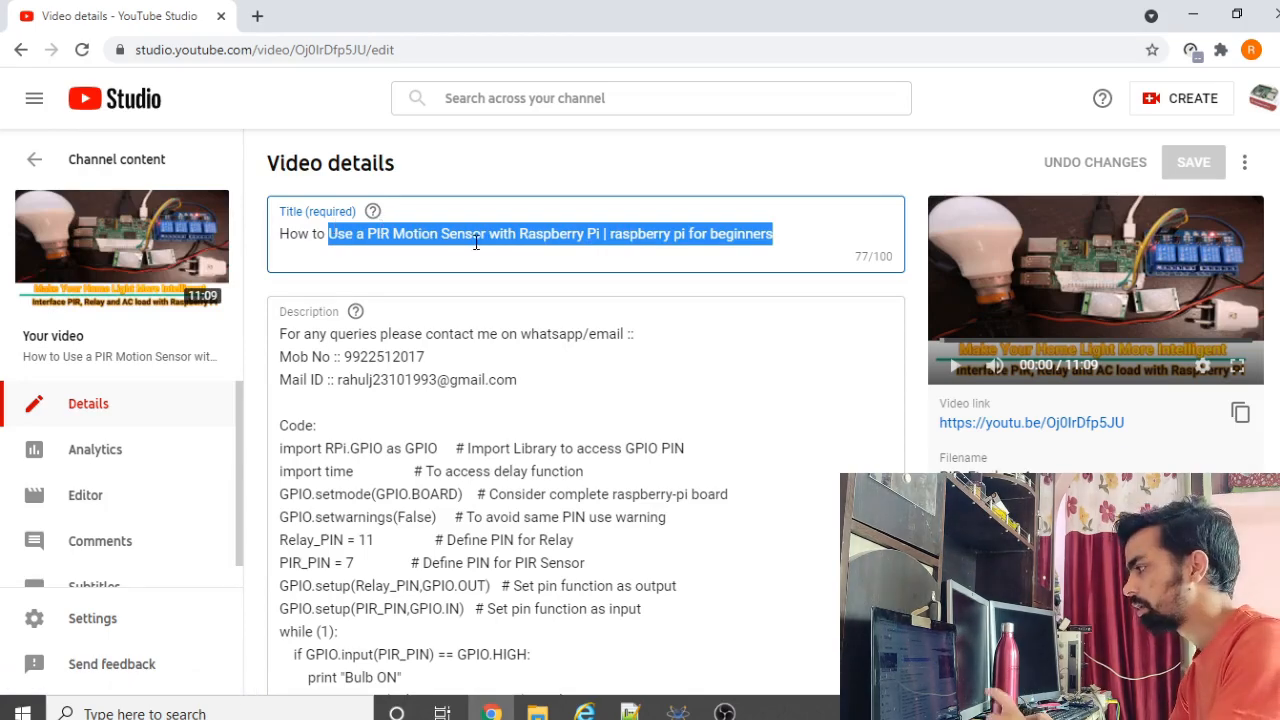
pyautogui.click(770, 241)
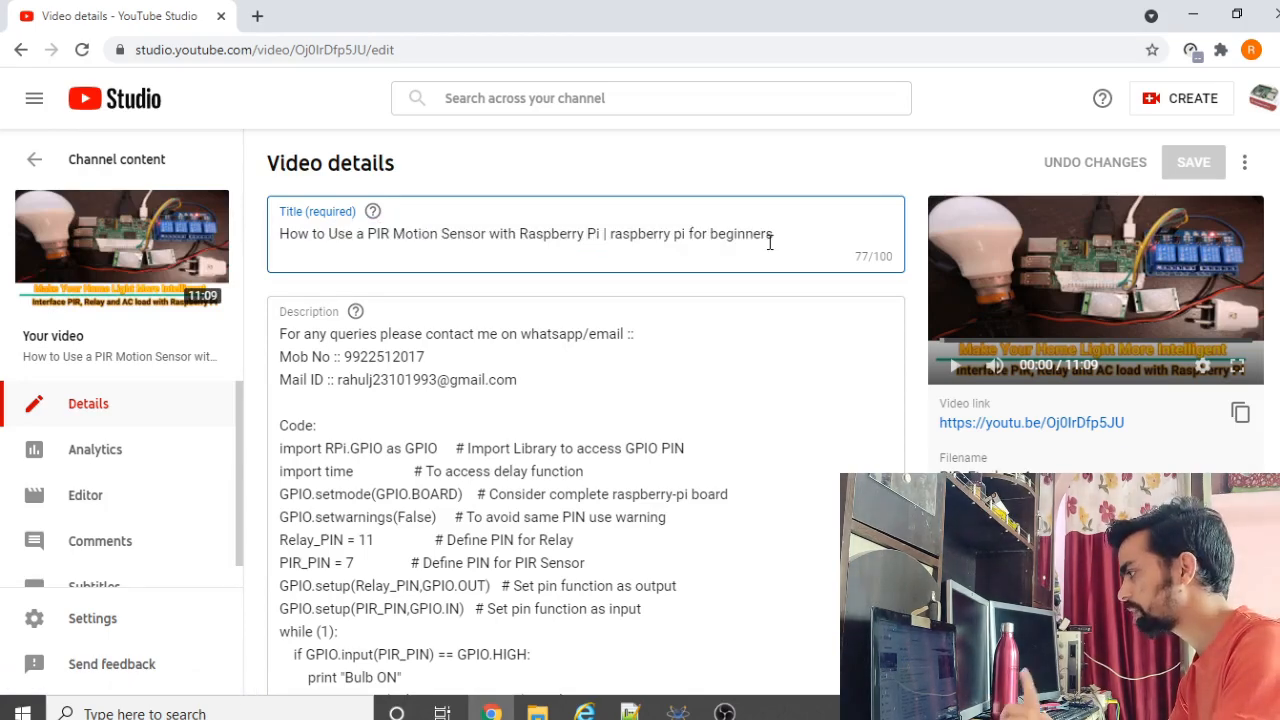